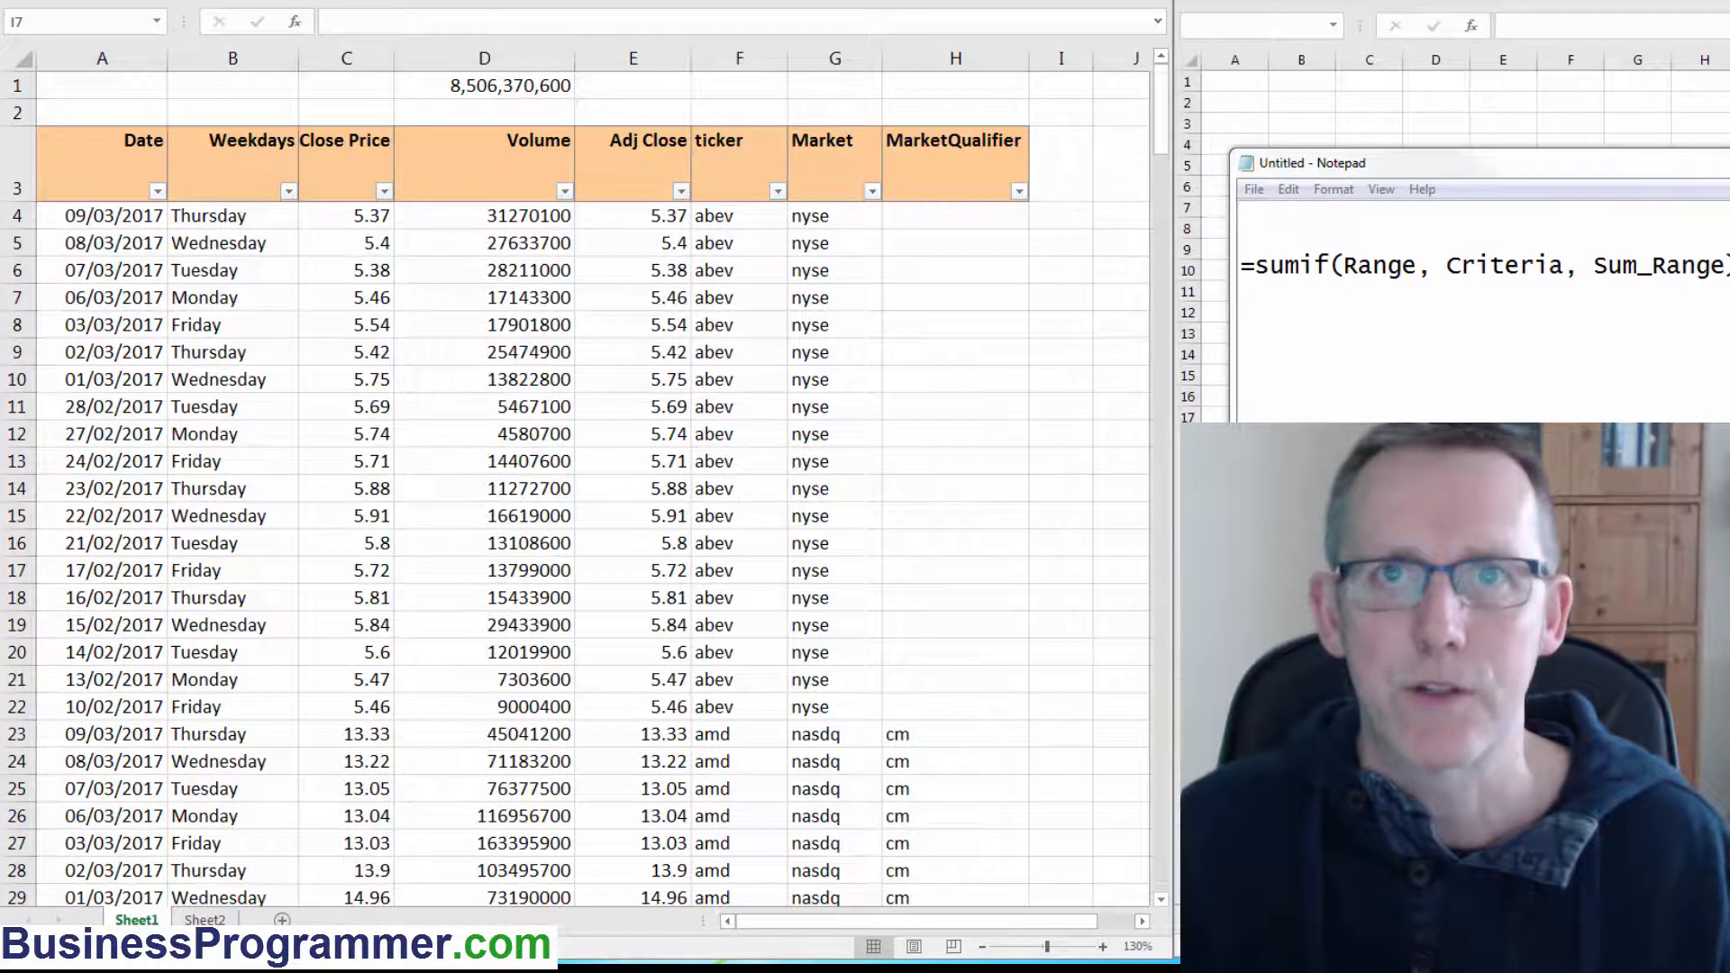
# Filter the ticker column of the stock data to show only abev.
pyautogui.click(484, 86)
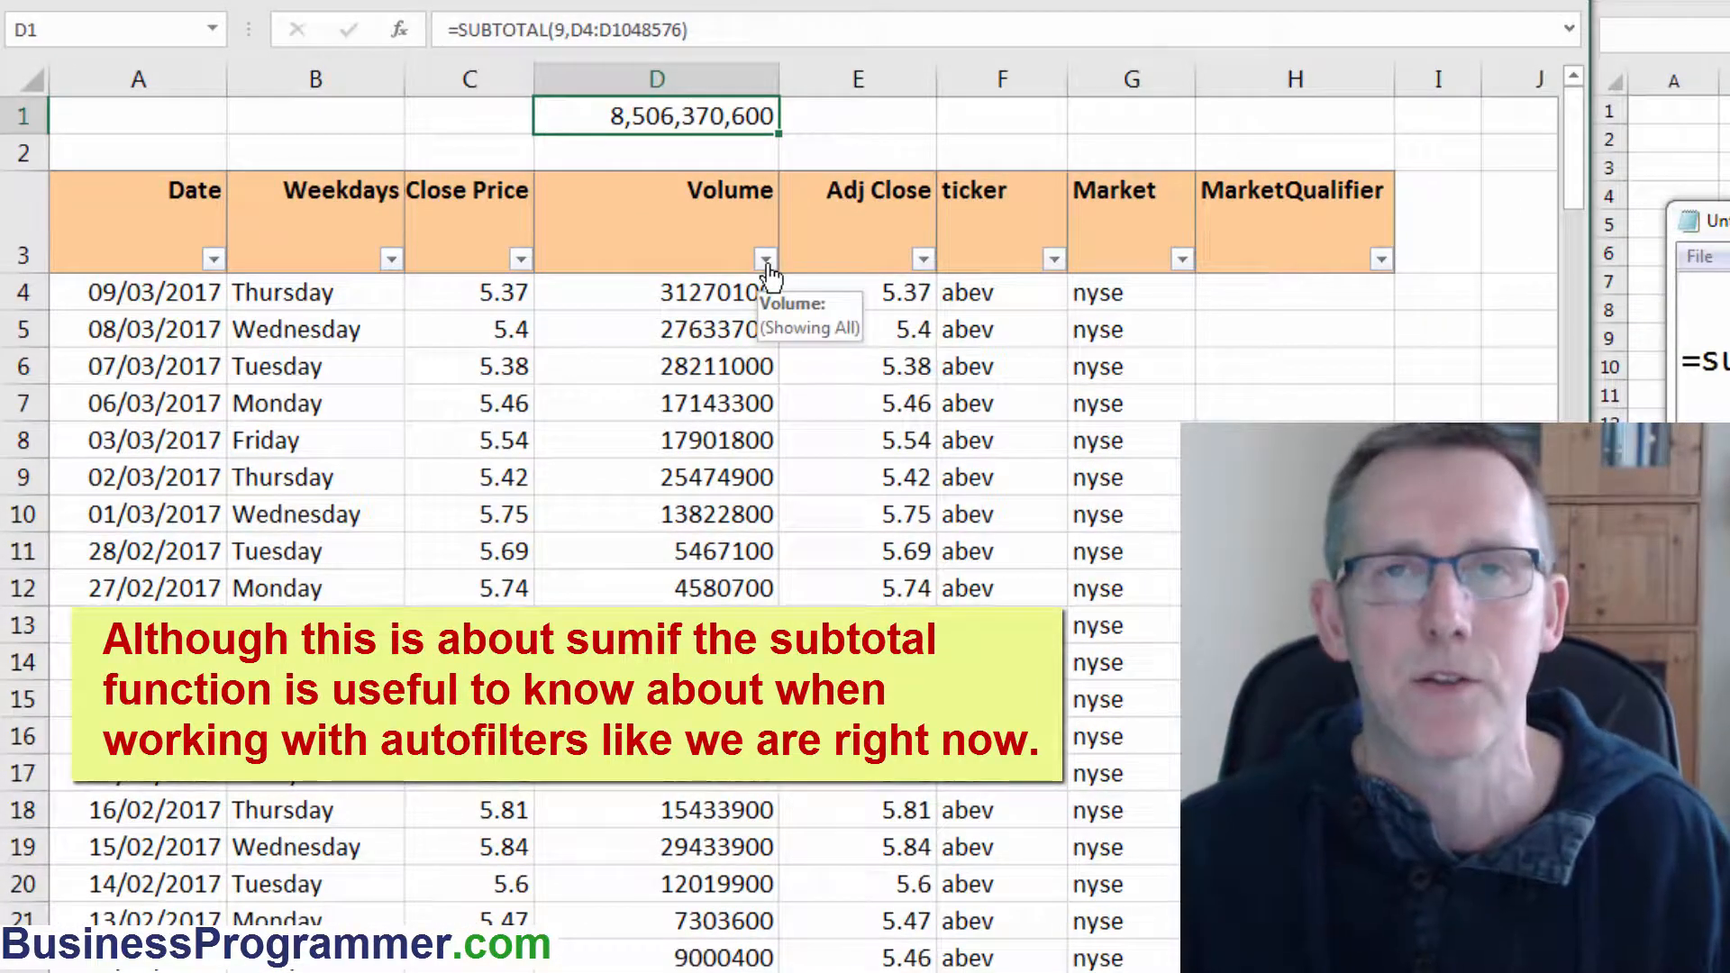
pyautogui.click(1054, 260)
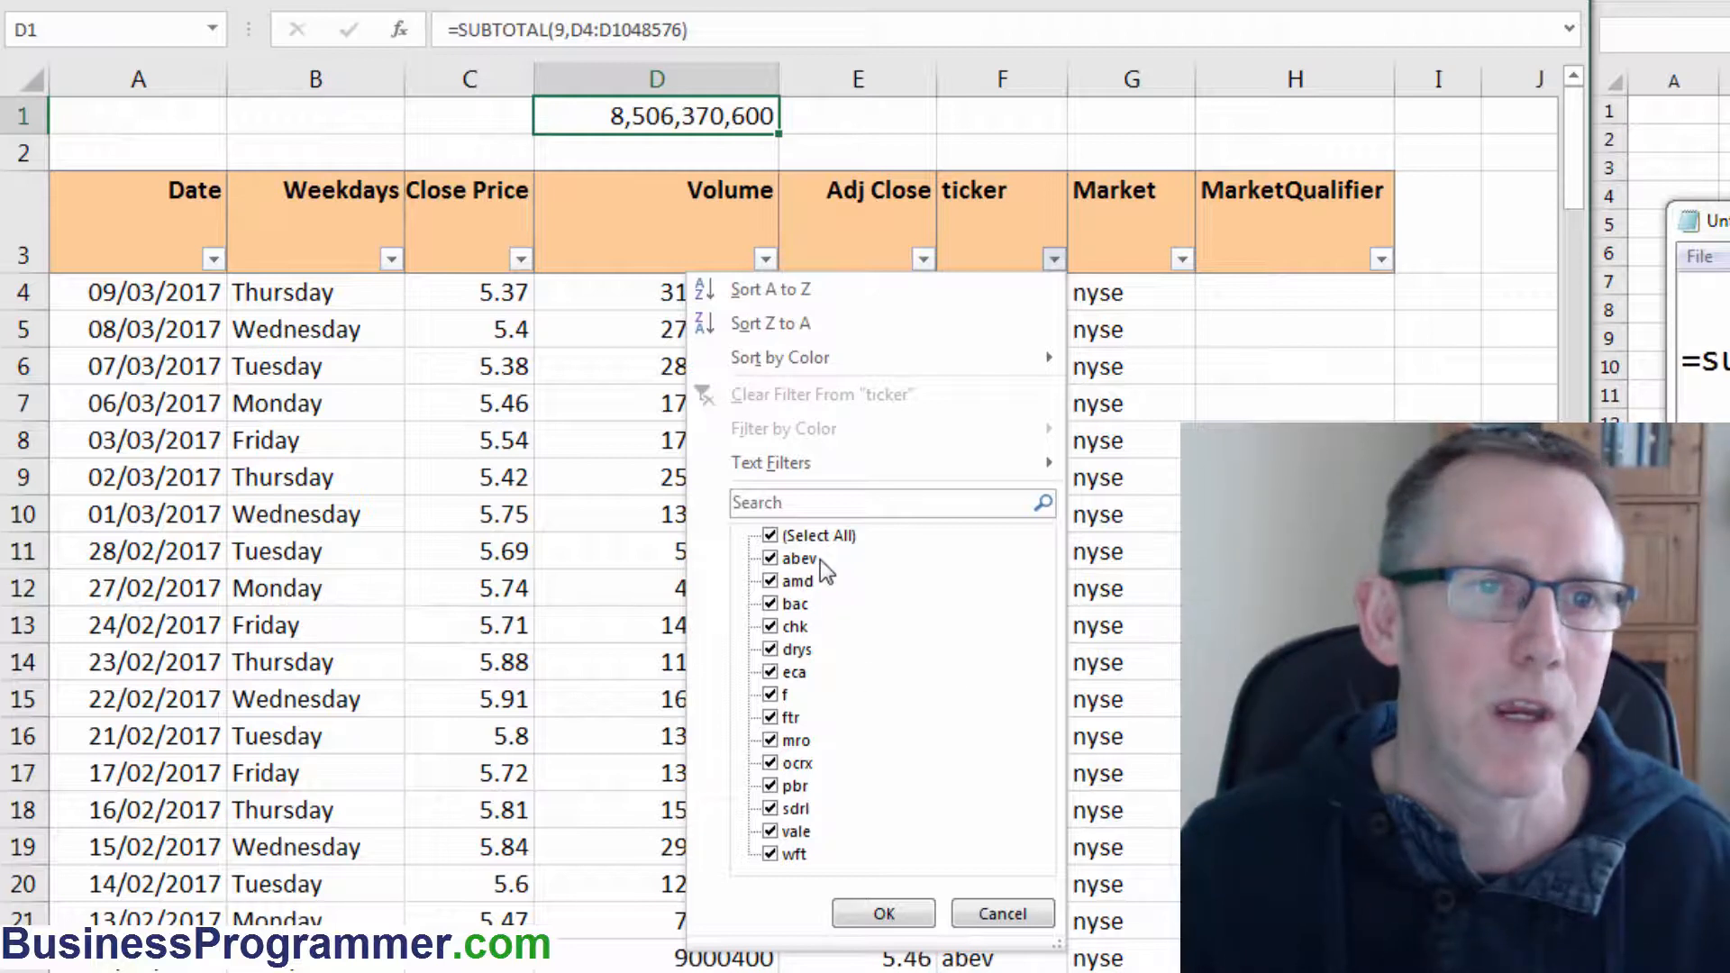
pyautogui.click(821, 535)
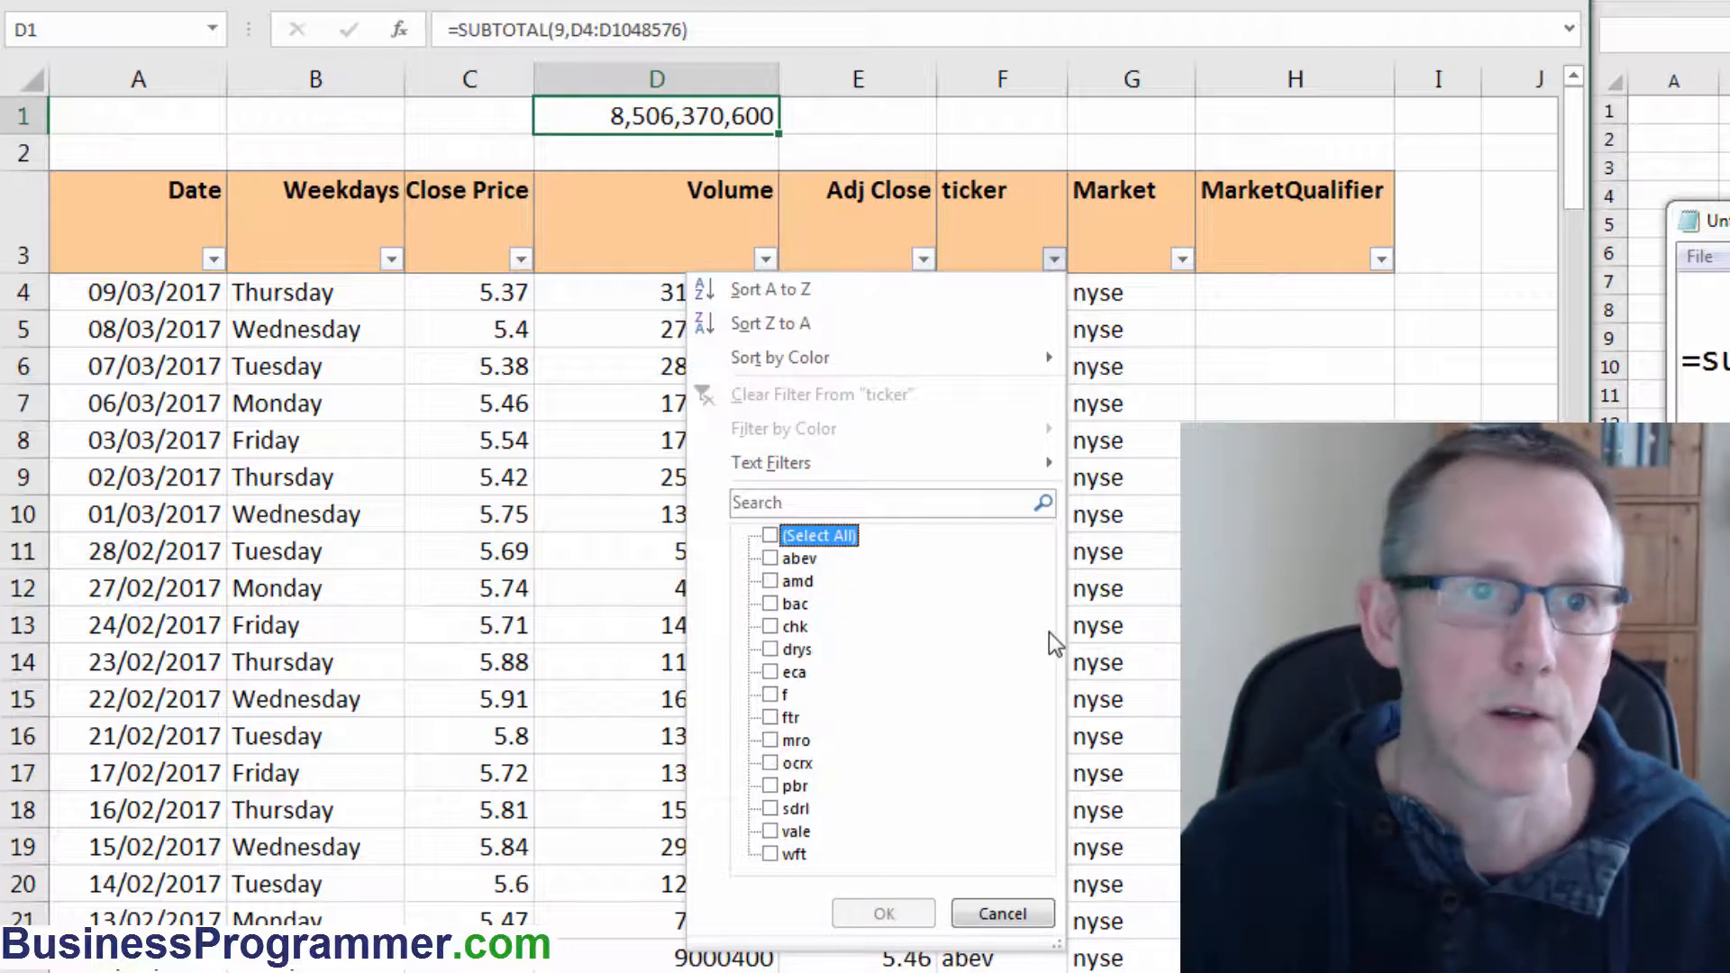
pyautogui.click(770, 559)
pyautogui.click(886, 912)
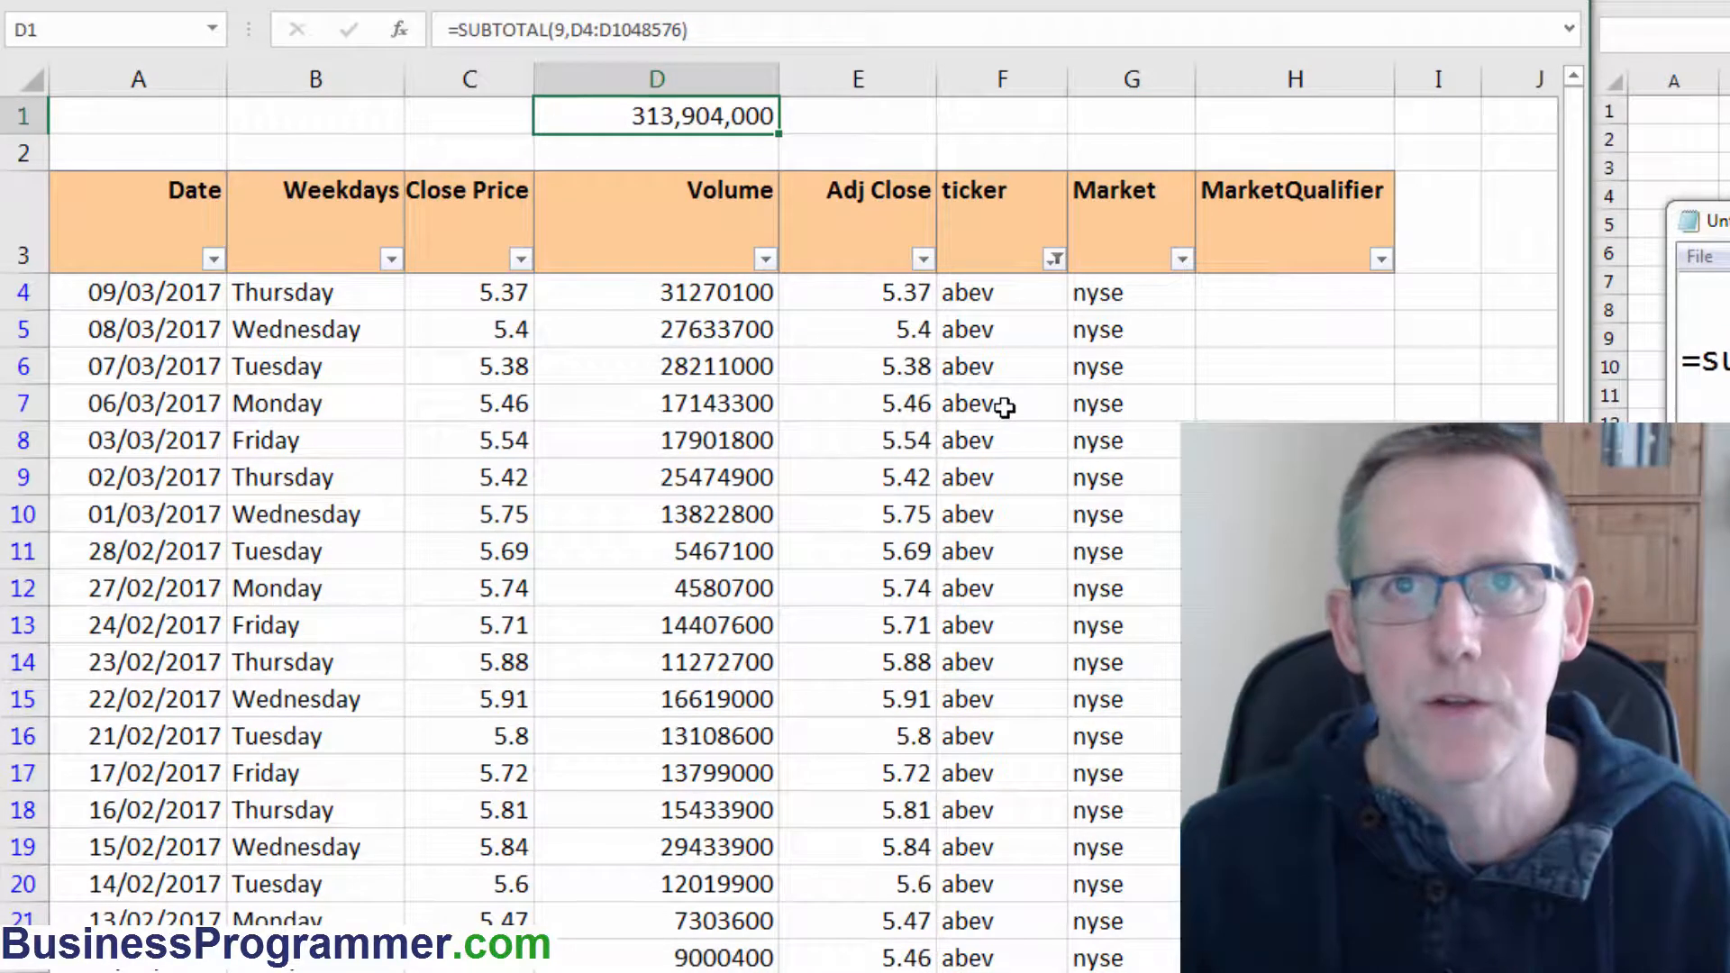
# Start a SUMIF formula in cell B3 of the second workbook using Sheet1!F4:F65000 as the range.
pyautogui.click(1205, 259)
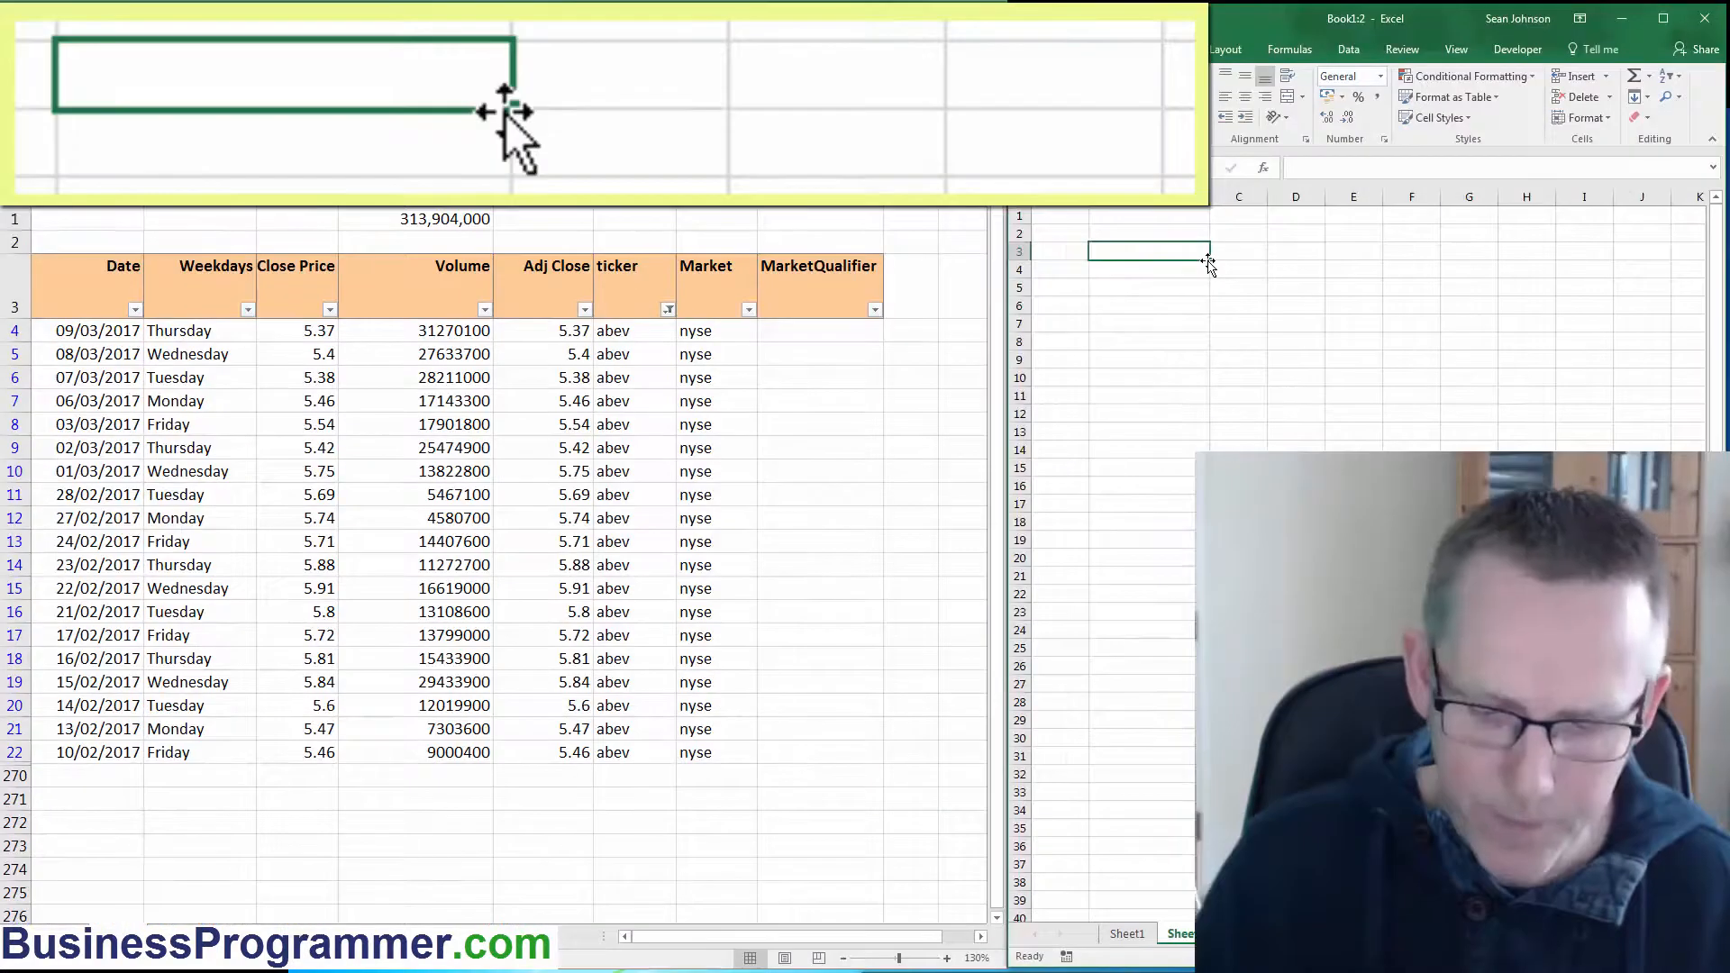
pyautogui.write('=sumif(')
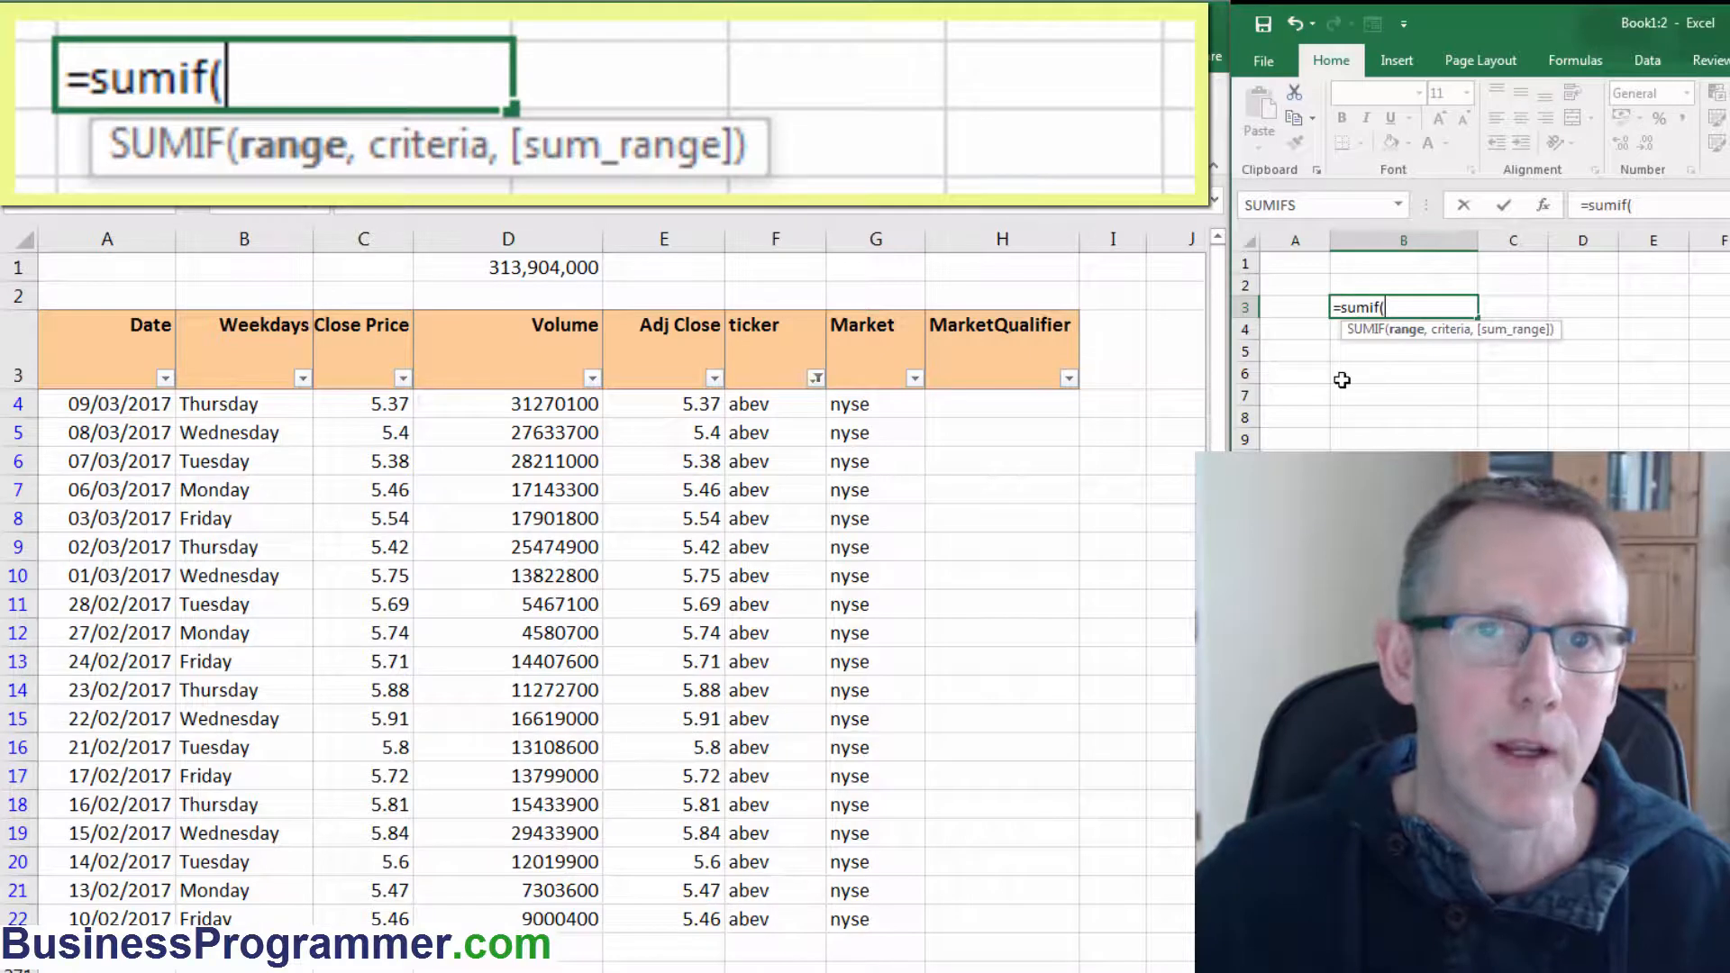
pyautogui.click(757, 403)
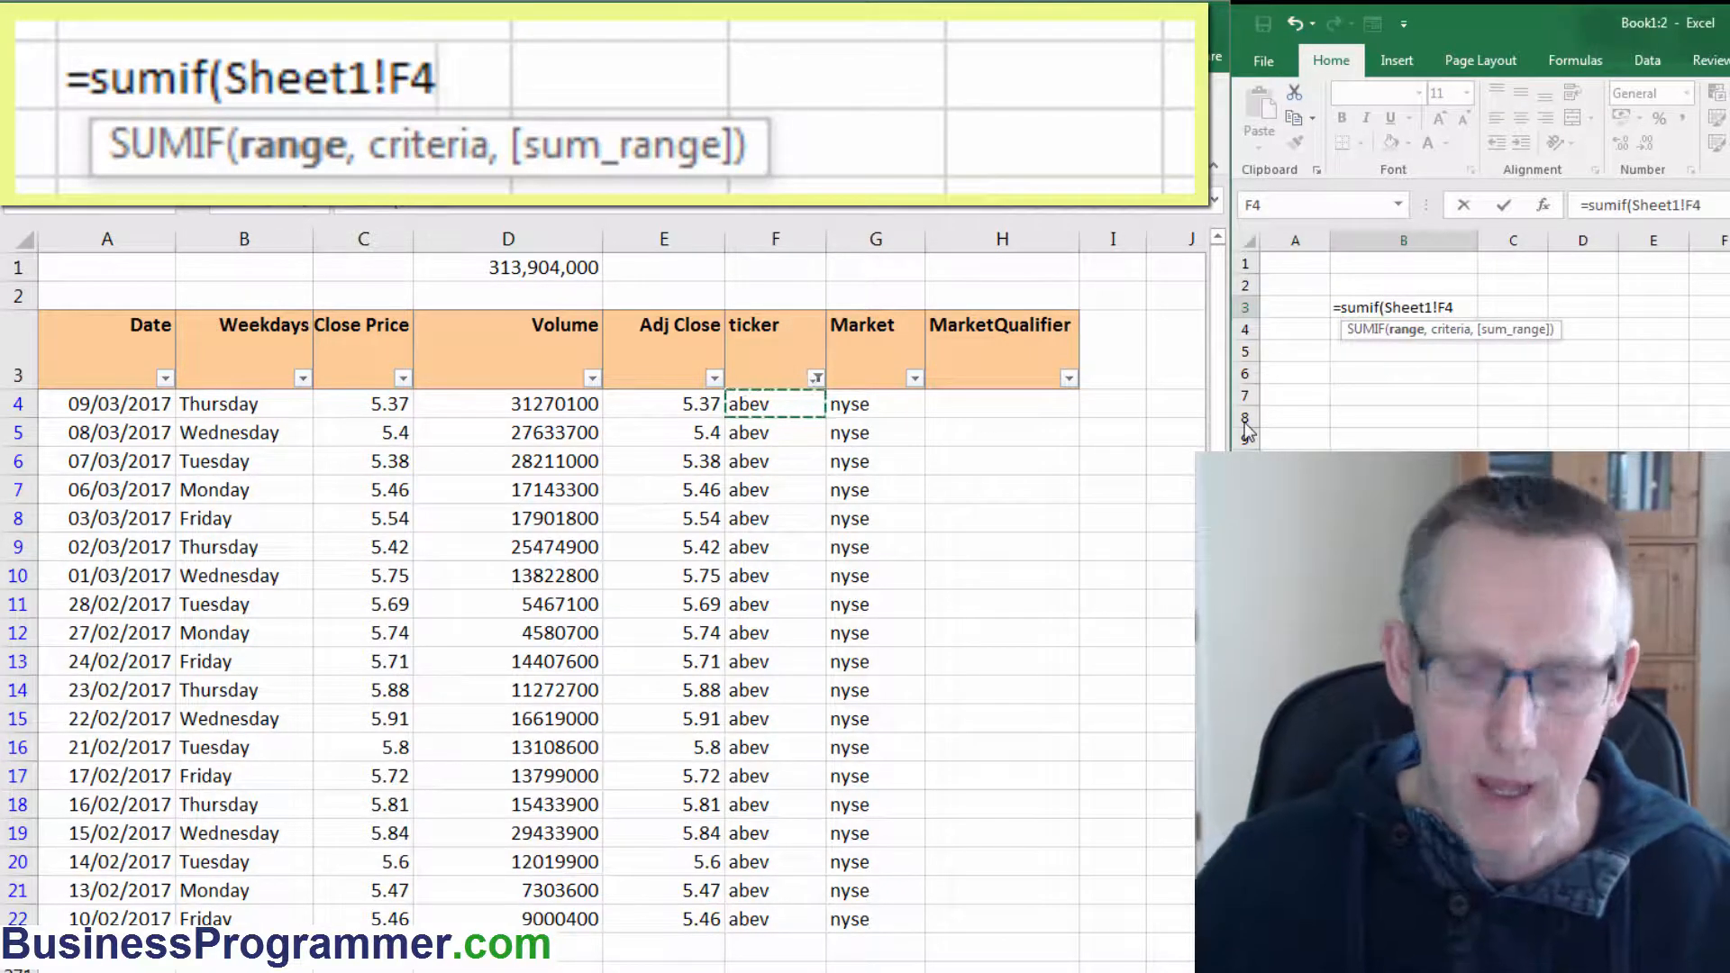
pyautogui.write(':F4')
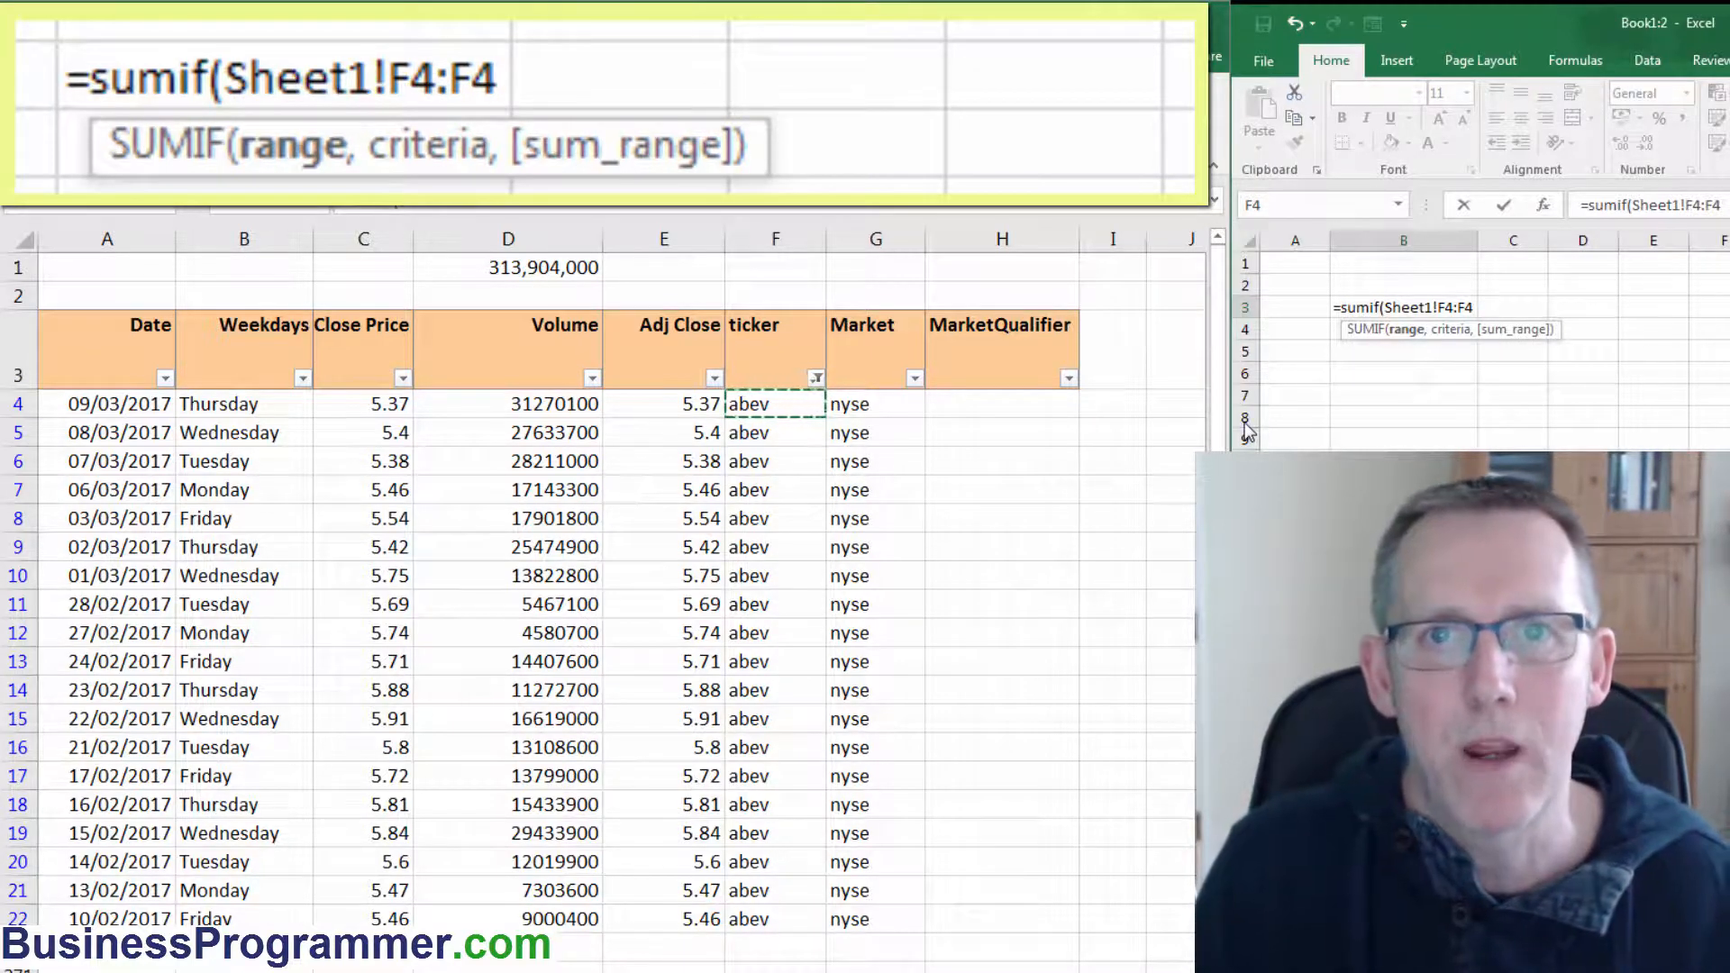
pyautogui.press('BackSpace')
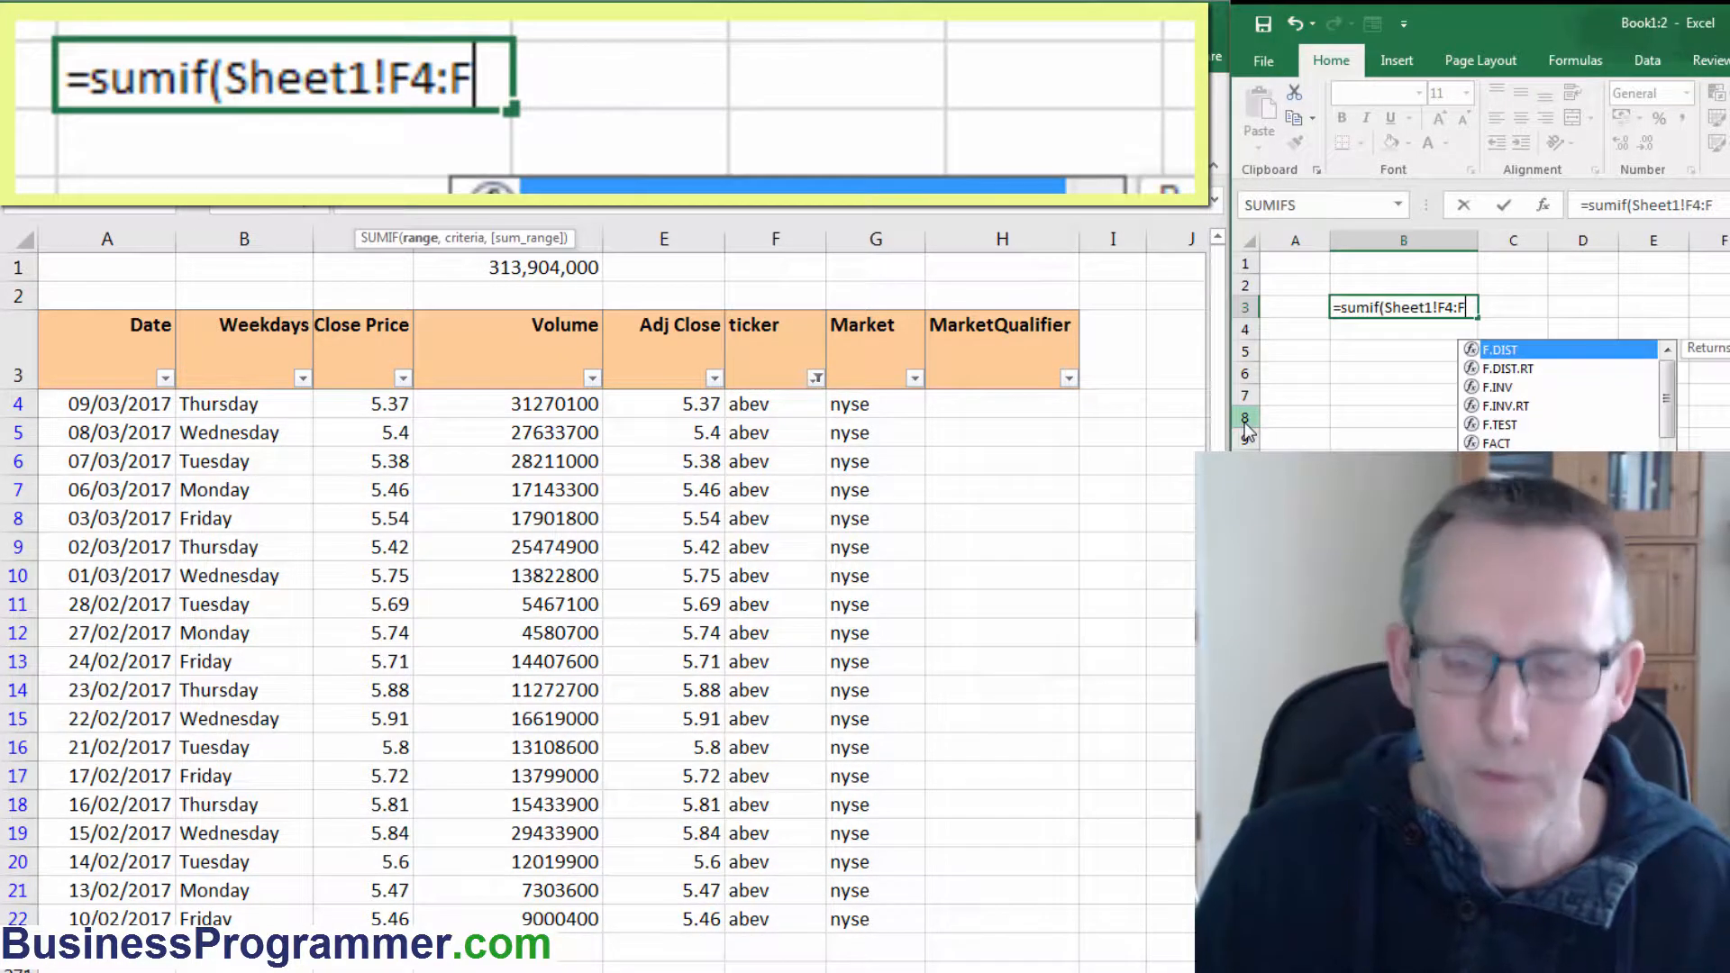
pyautogui.write('65000')
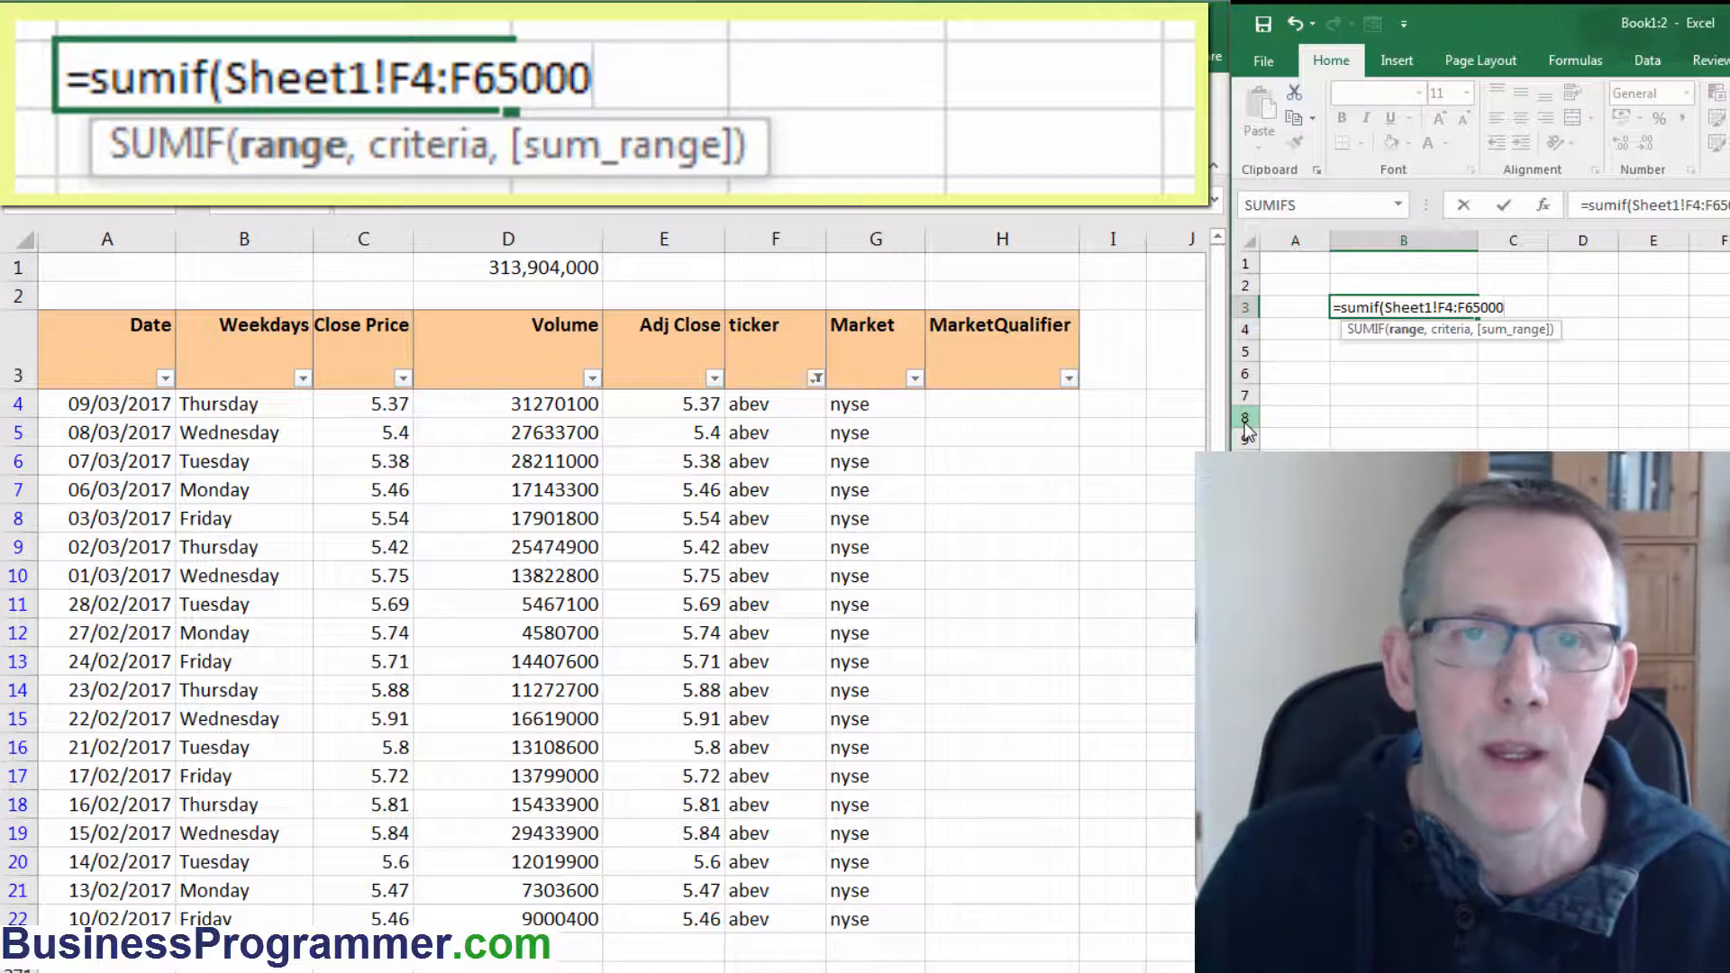
pyautogui.write(',"')
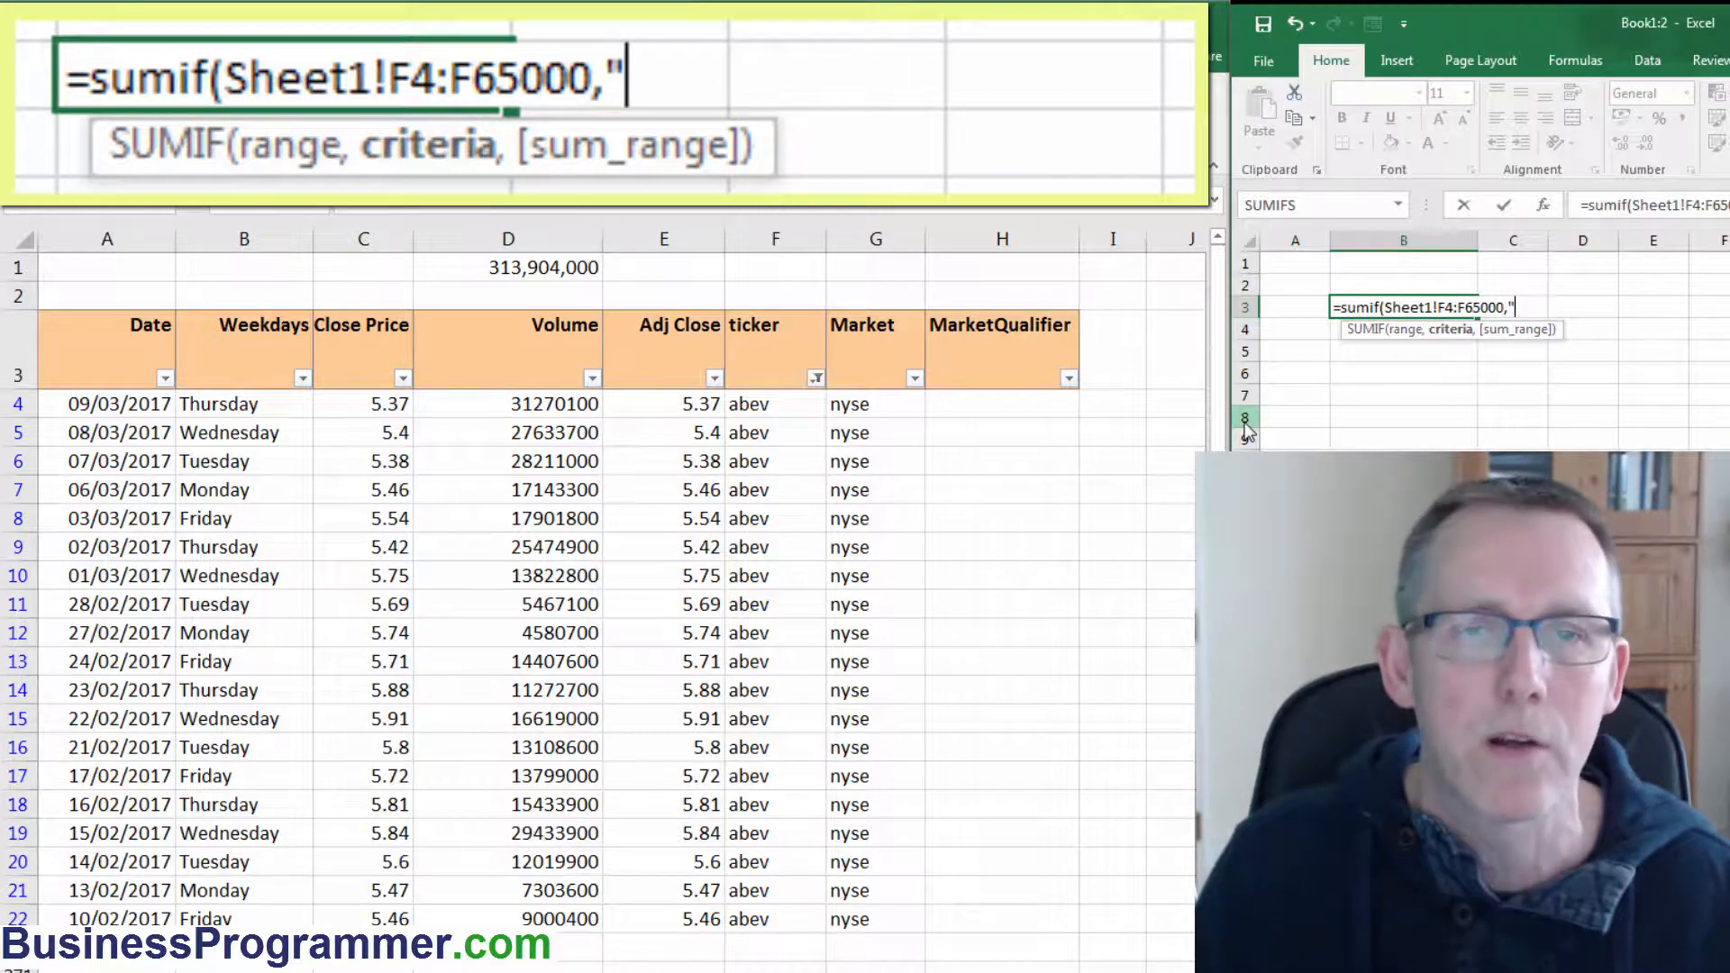
# Complete the SUMIF with criteria "abev" and sum range Sheet1!D4:D65000, and enter it.
pyautogui.write('a')
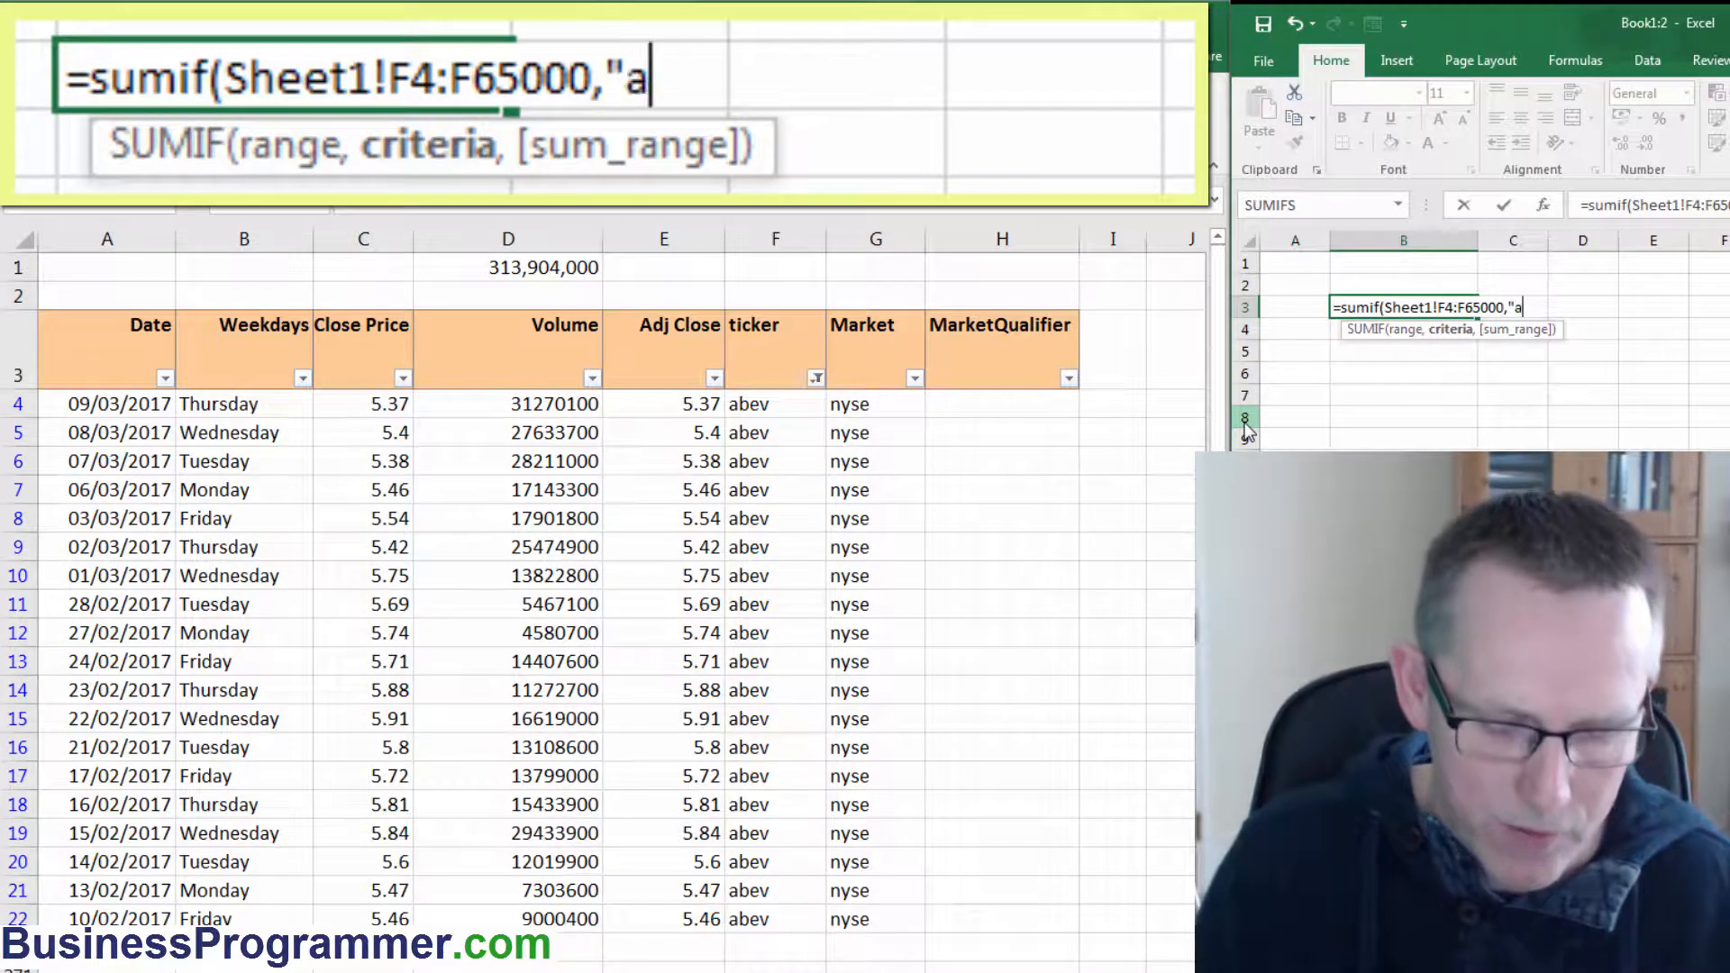
pyautogui.write('bev",')
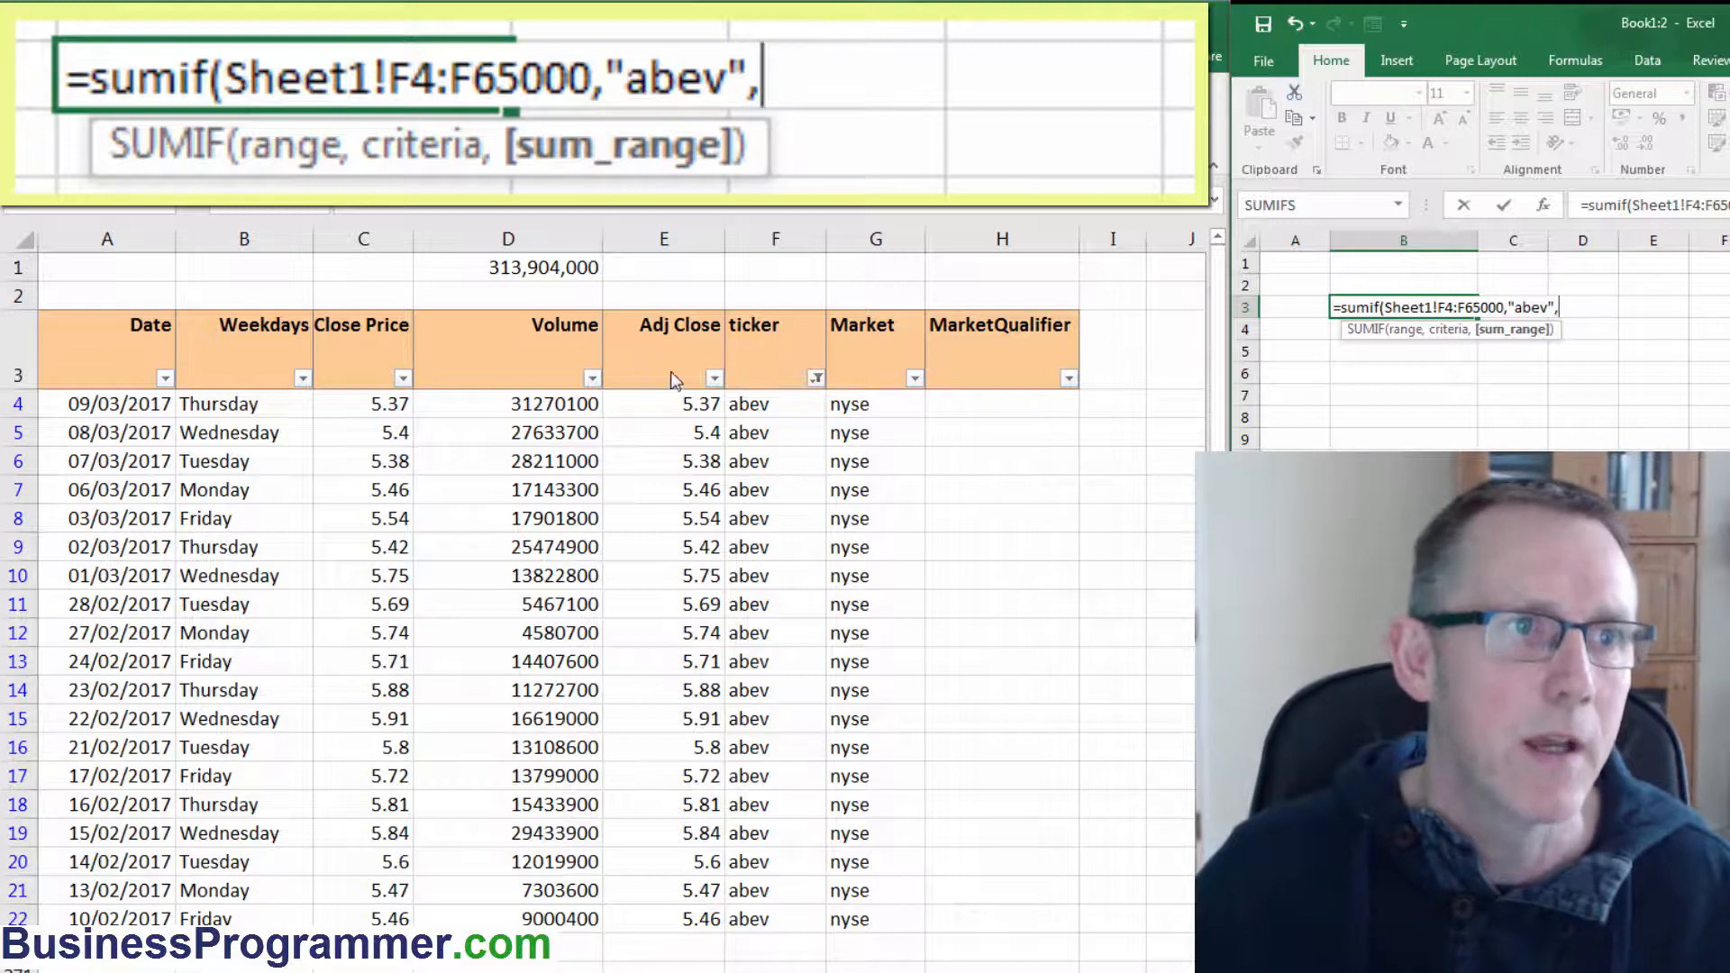
pyautogui.click(549, 404)
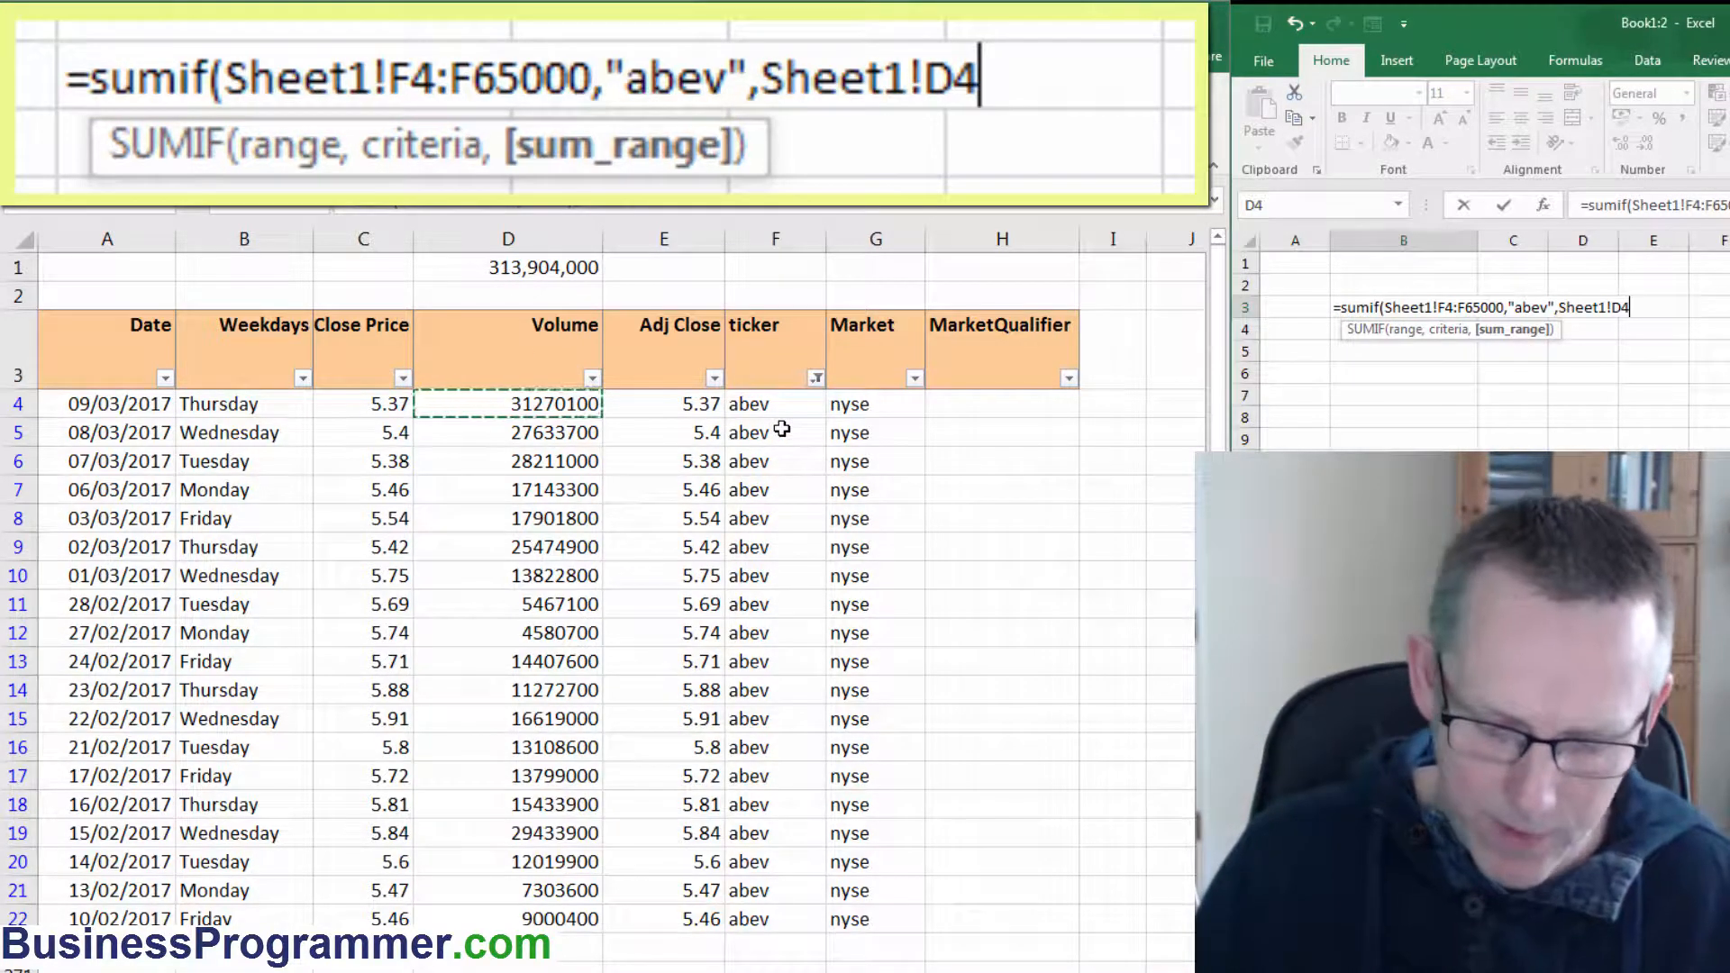
pyautogui.write(':')
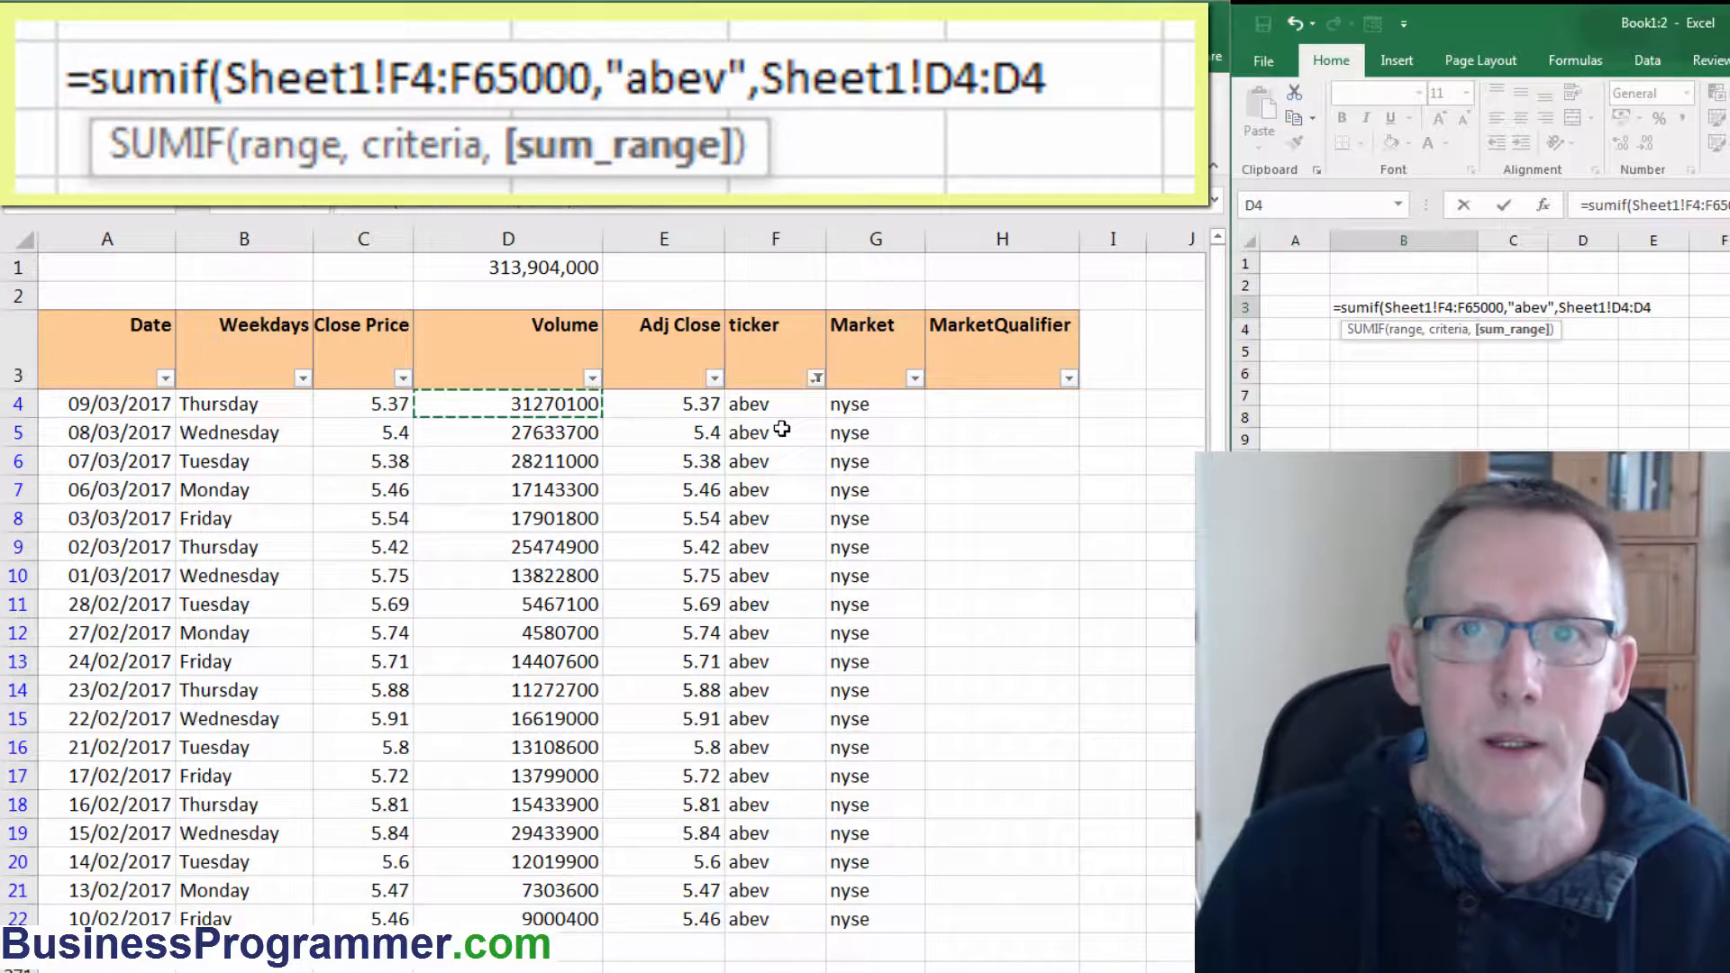
pyautogui.write('D')
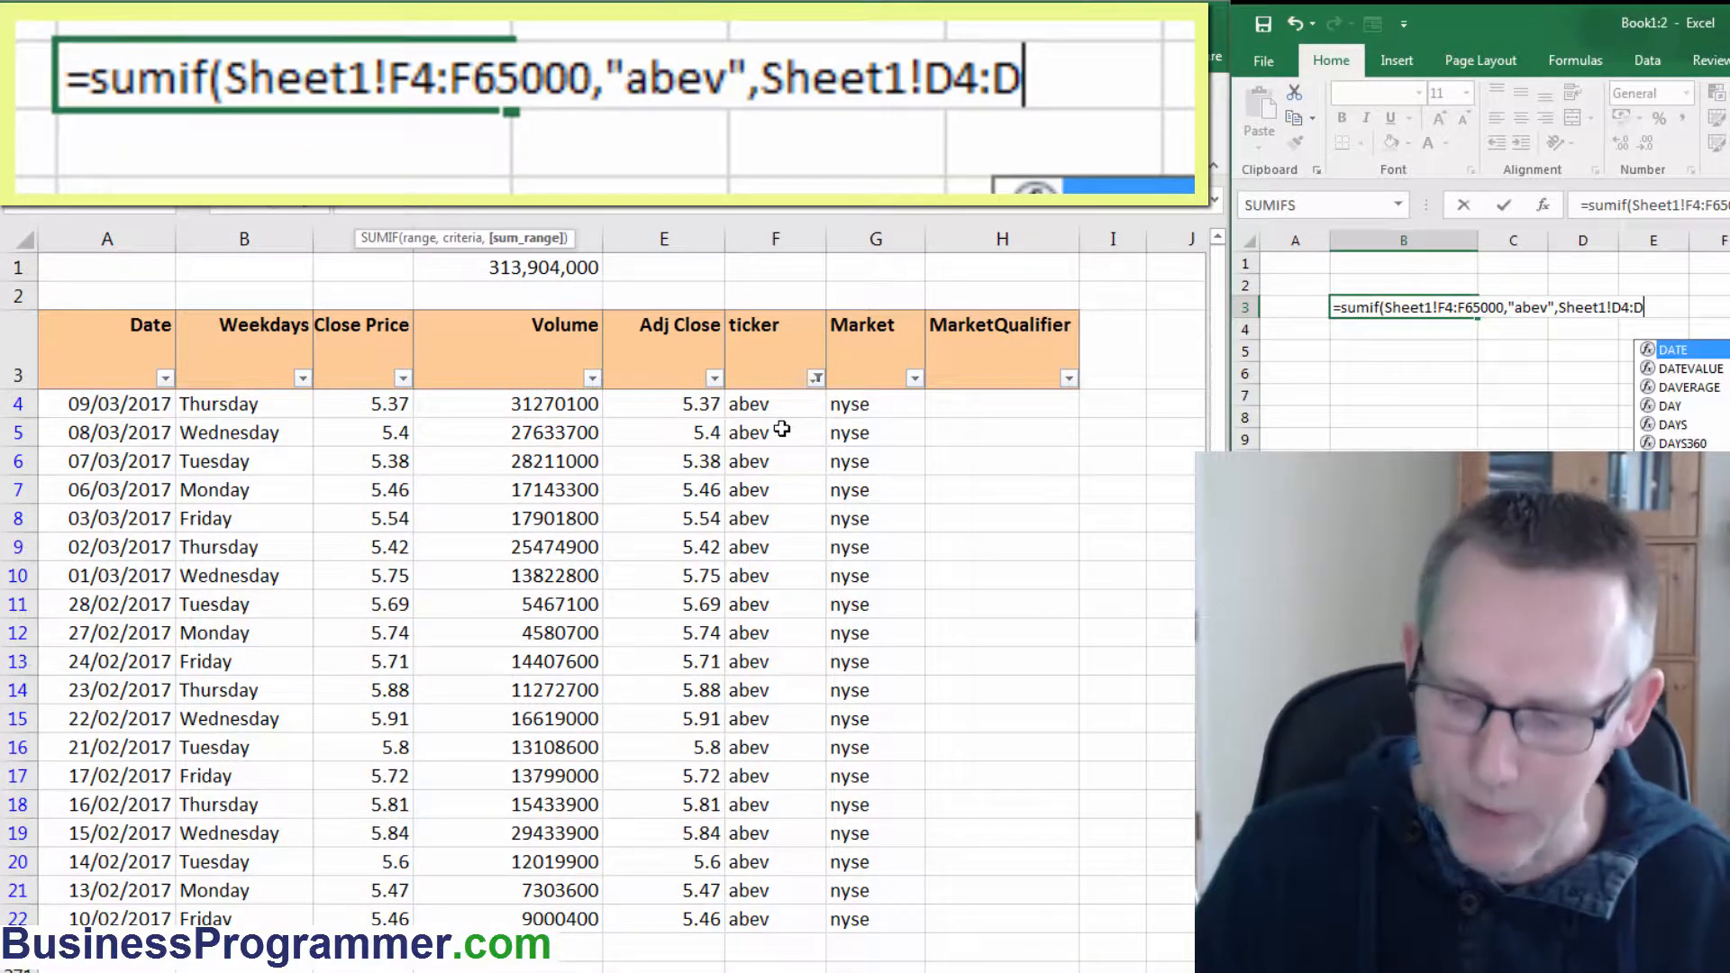
pyautogui.write('65000')
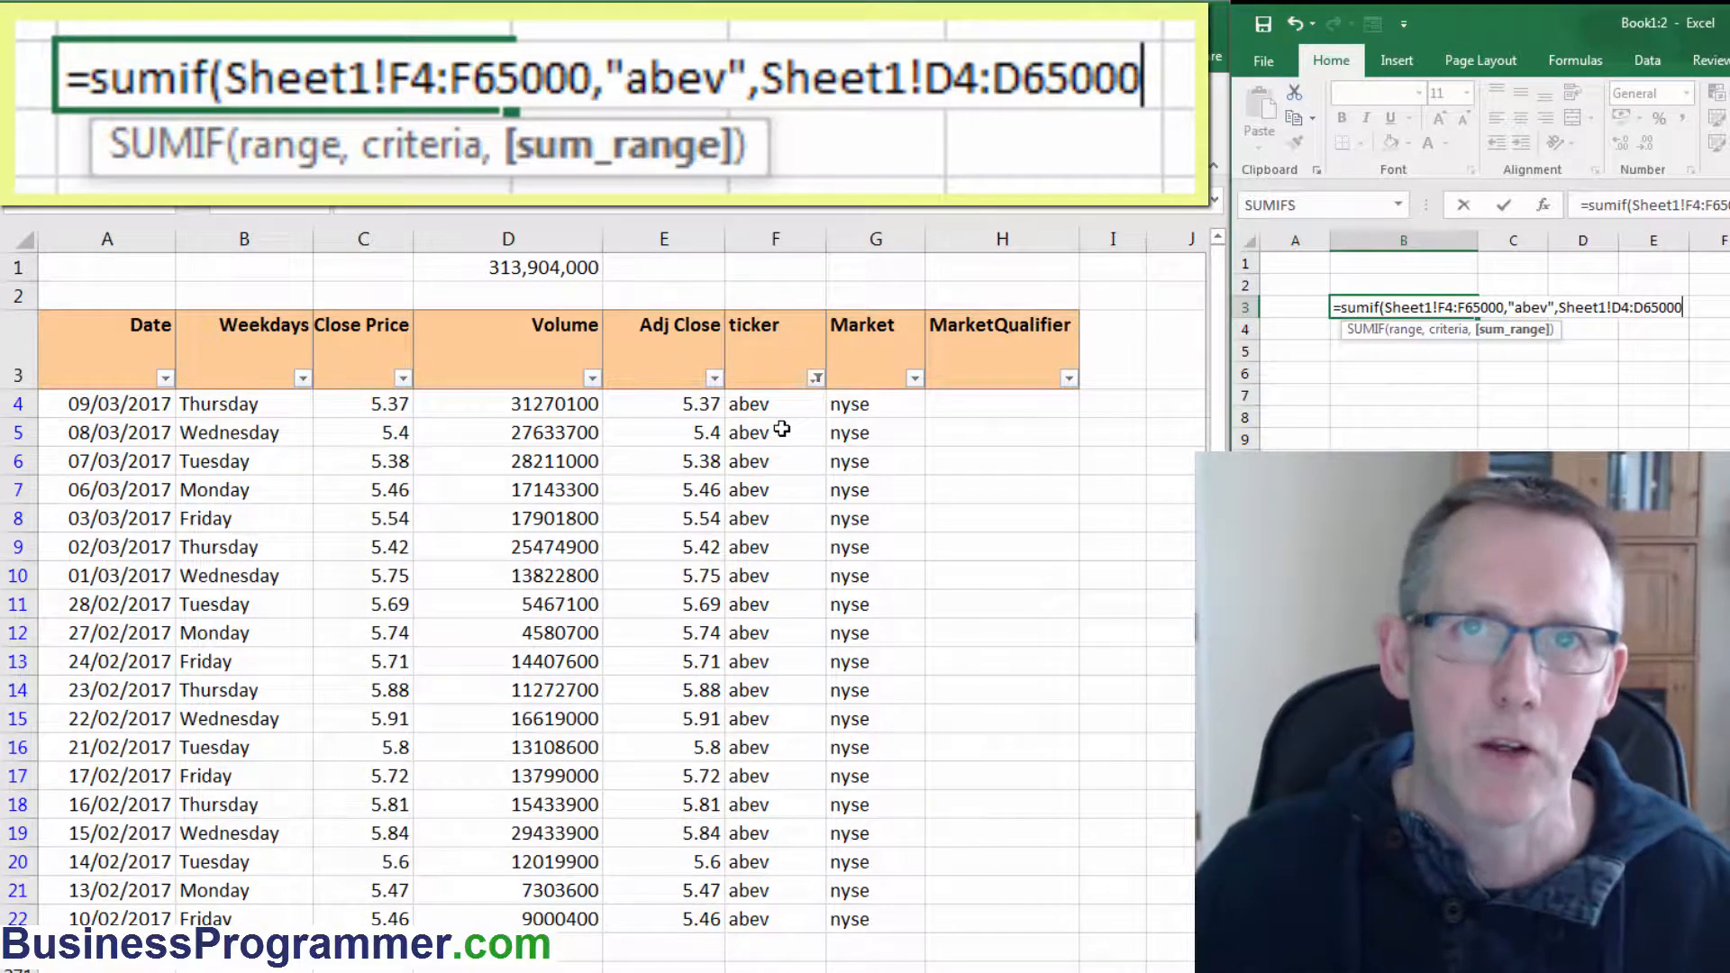
pyautogui.write(')')
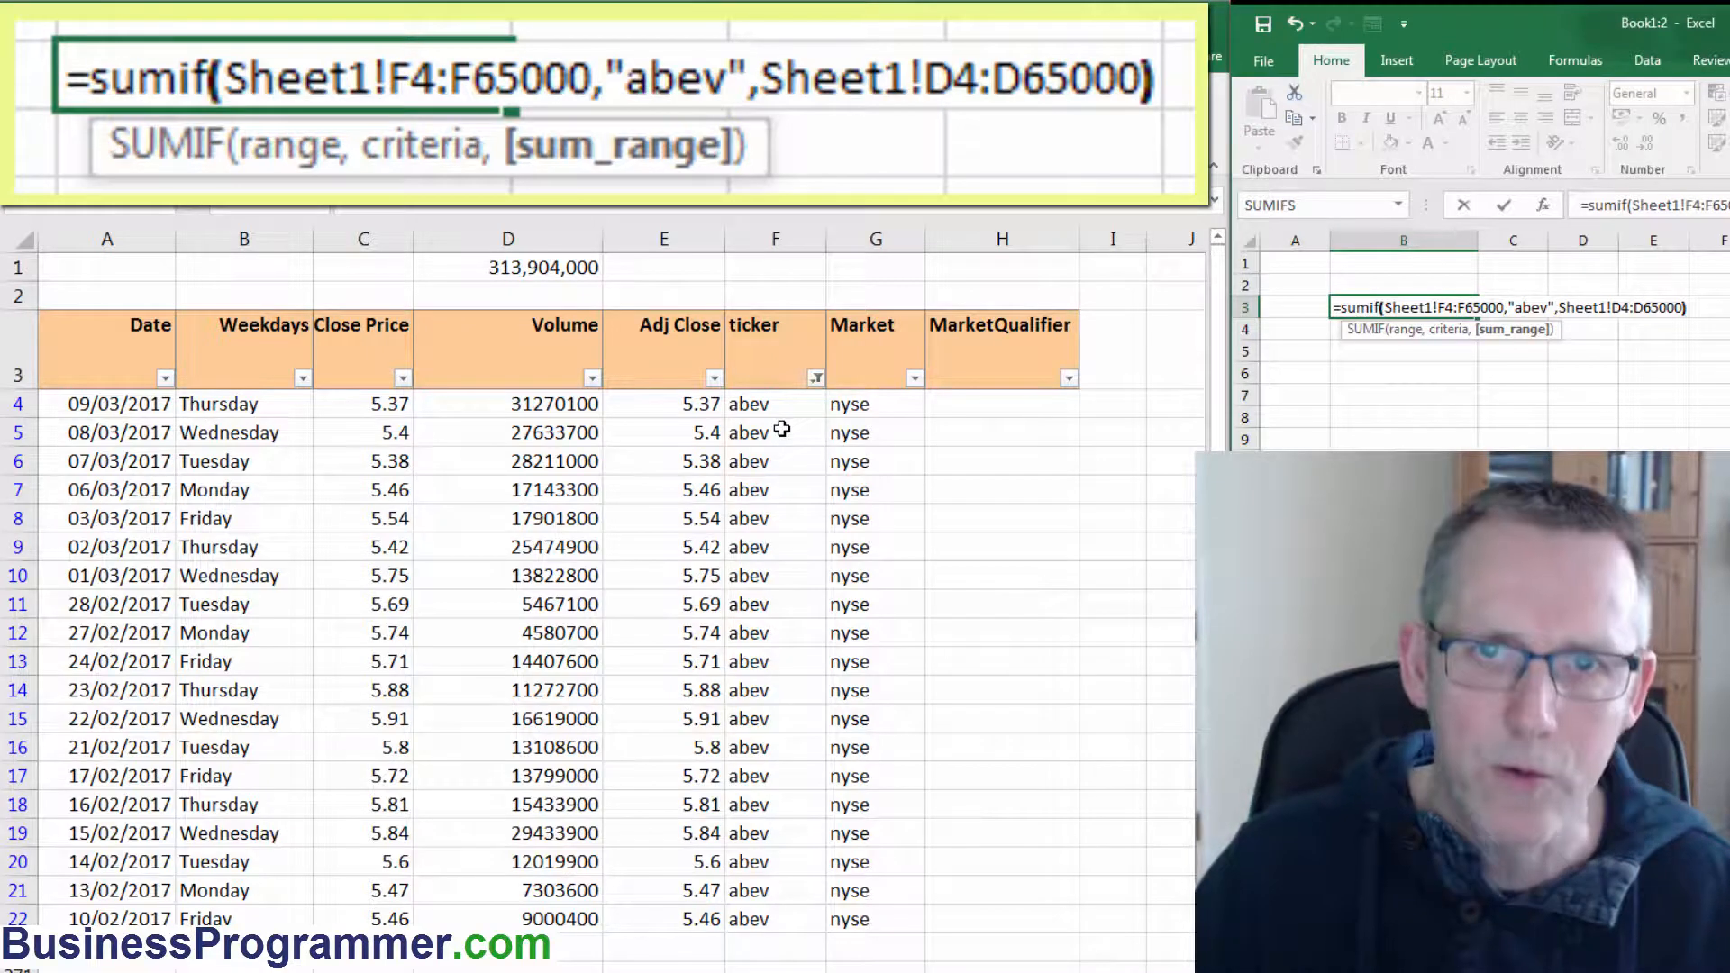
pyautogui.press('Return')
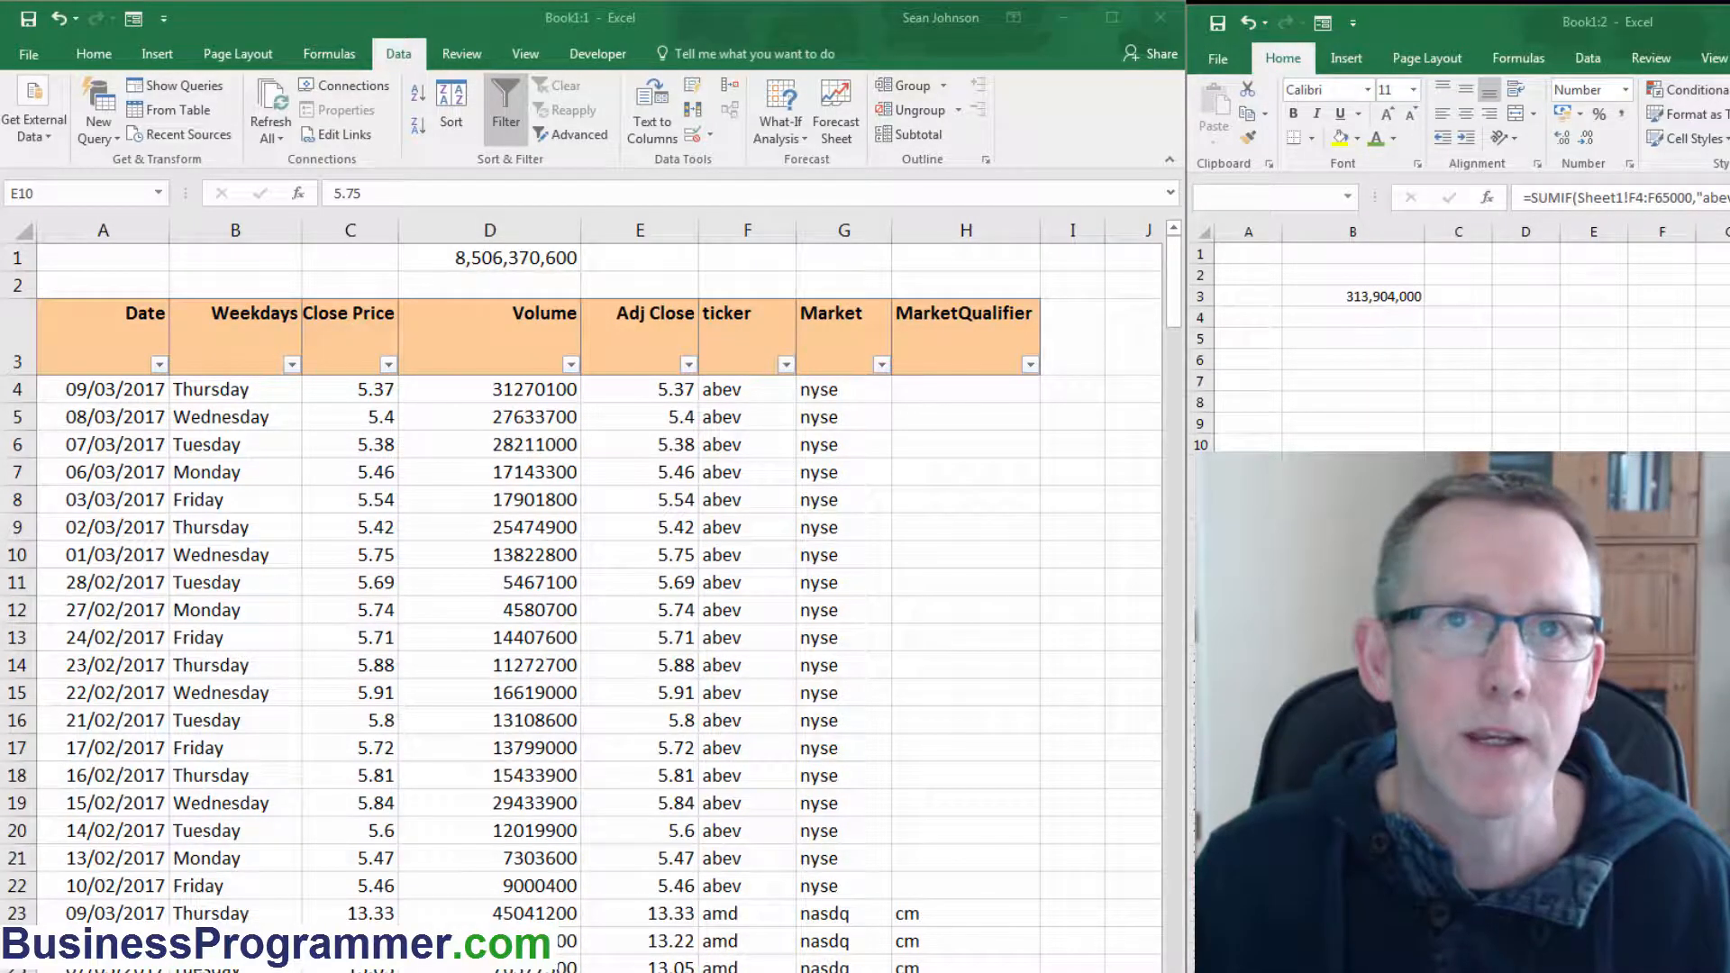
# Filter the Market column of the stock data to show only nyse.
pyautogui.hotkey('alt', 'Tab')
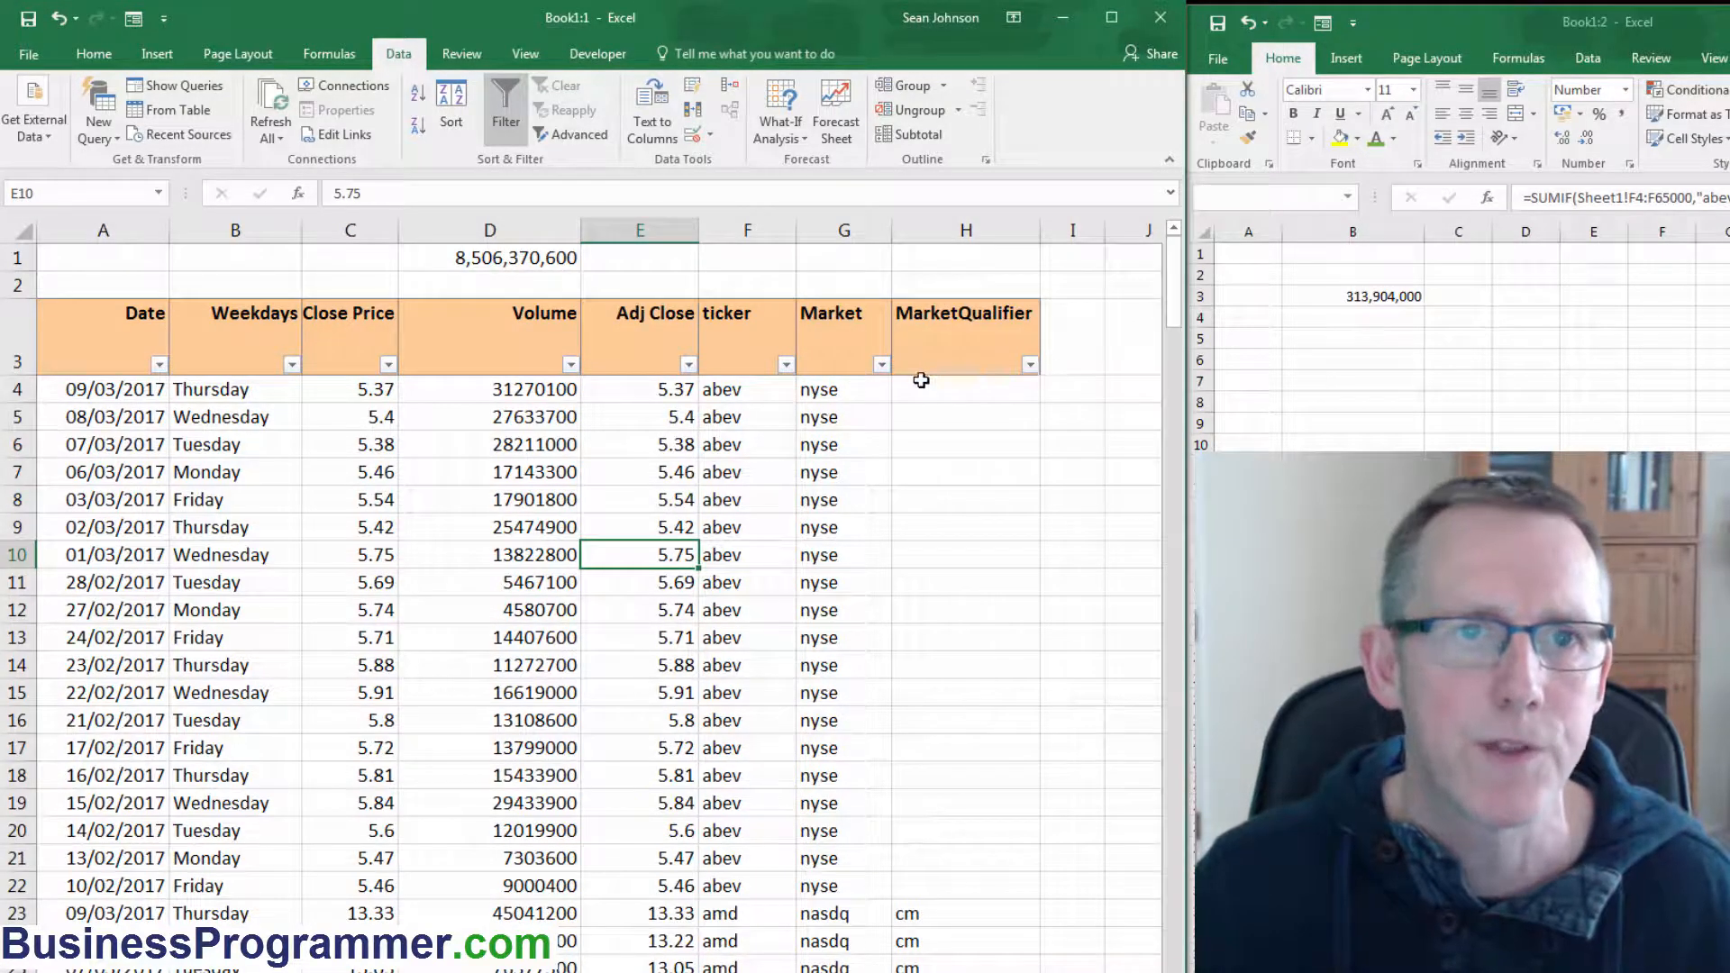
pyautogui.click(881, 365)
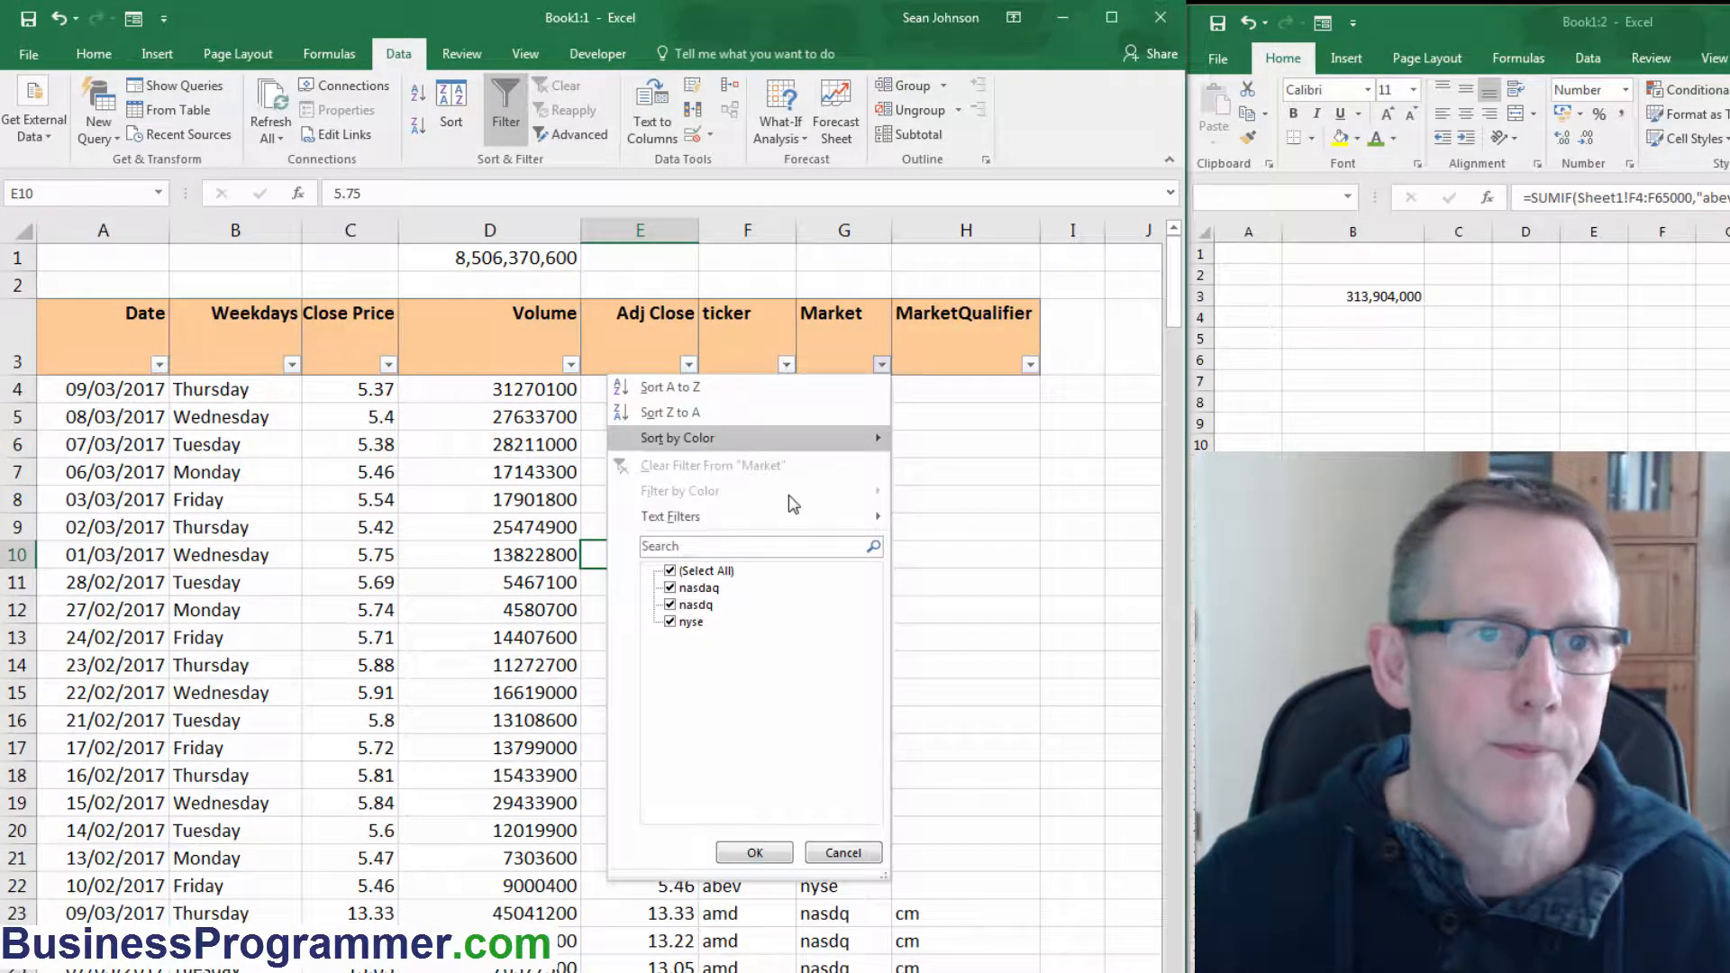
pyautogui.click(707, 572)
pyautogui.click(670, 622)
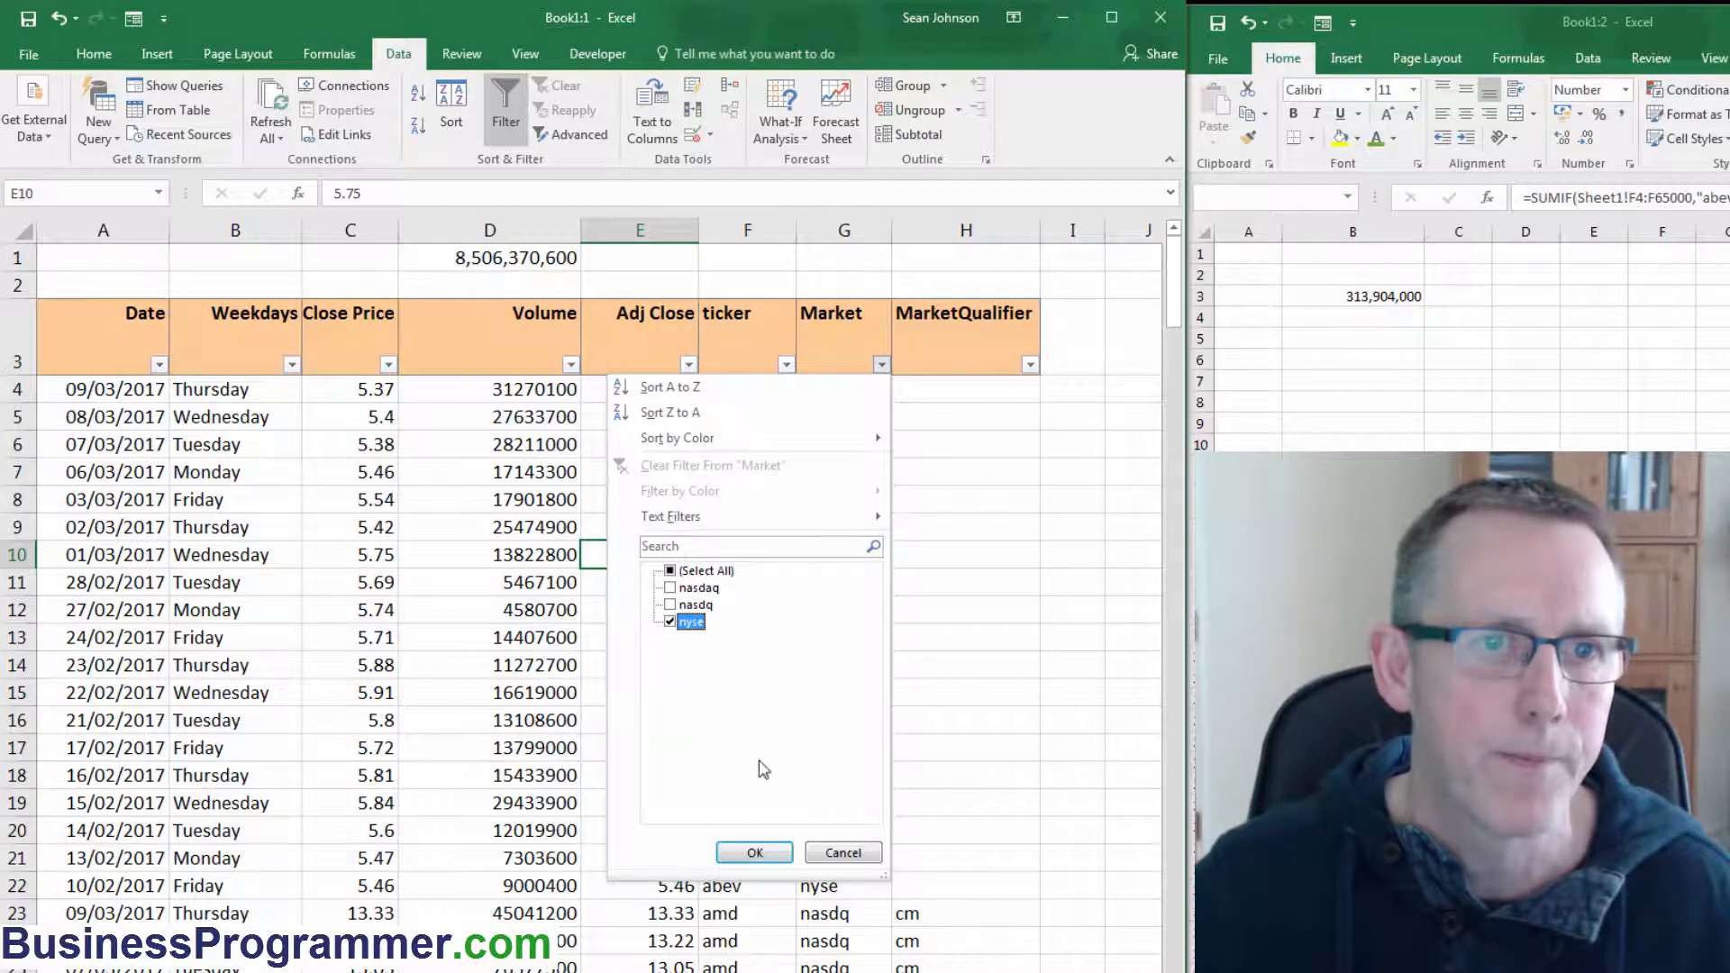
pyautogui.click(755, 852)
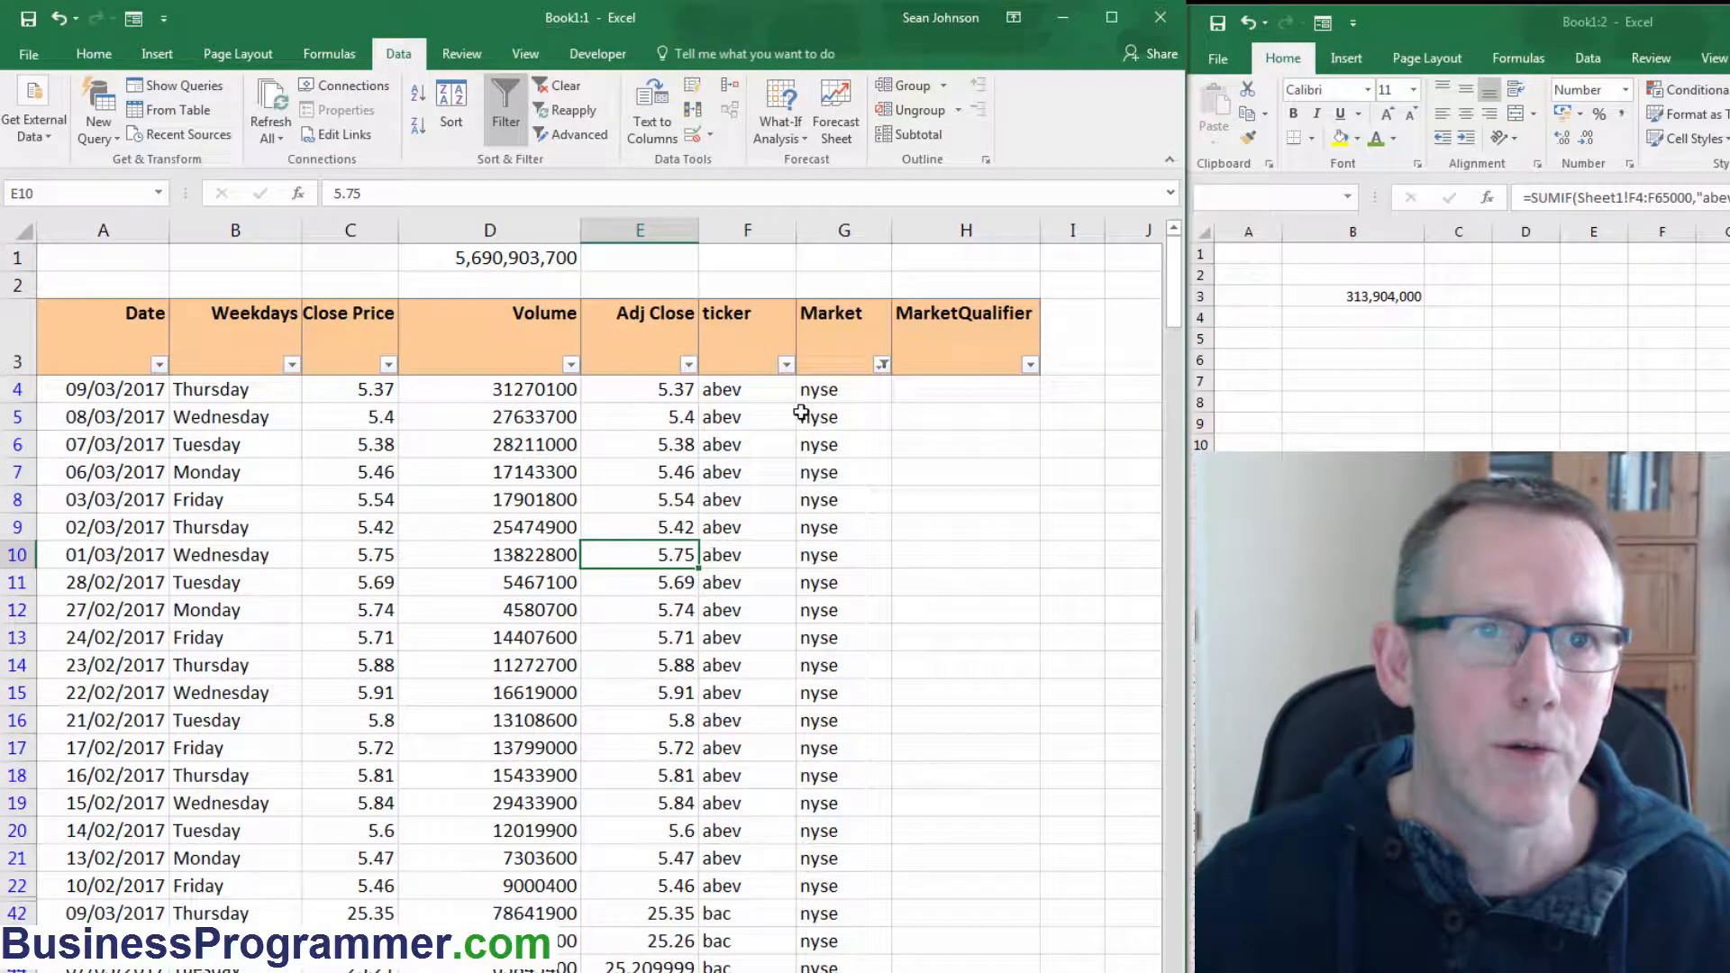
# Filter the ticker column to show only abev alongside the nyse market filter.
pyautogui.click(786, 364)
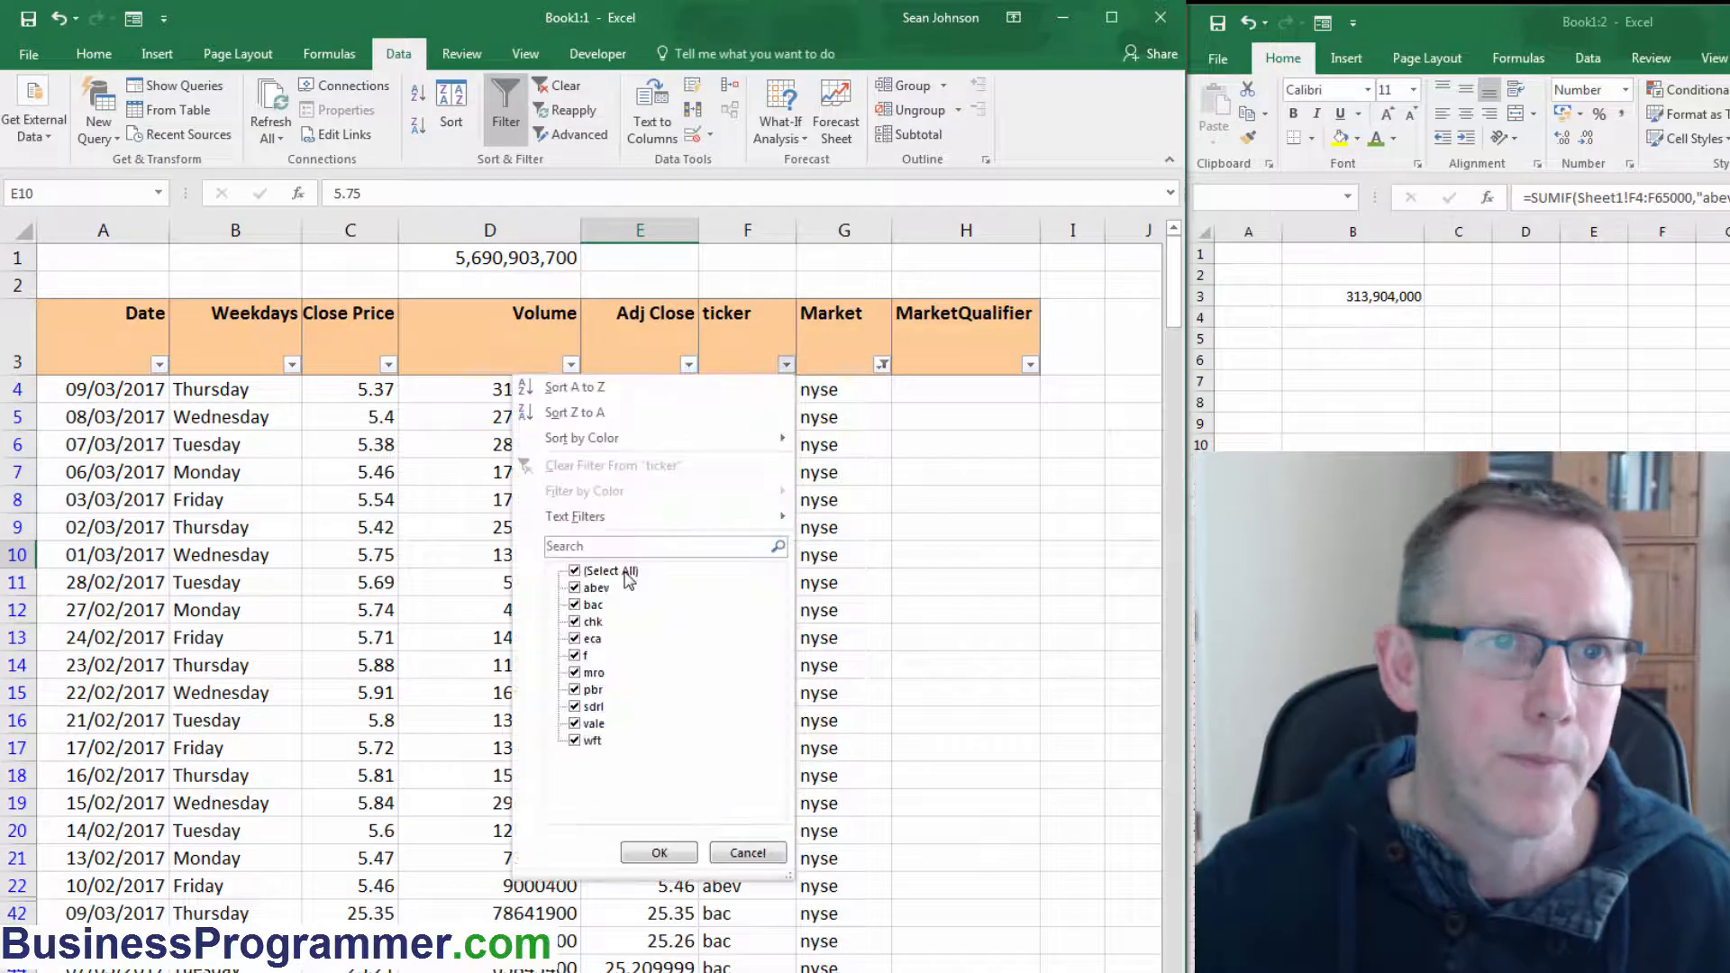
pyautogui.click(608, 570)
pyautogui.click(594, 587)
pyautogui.click(660, 852)
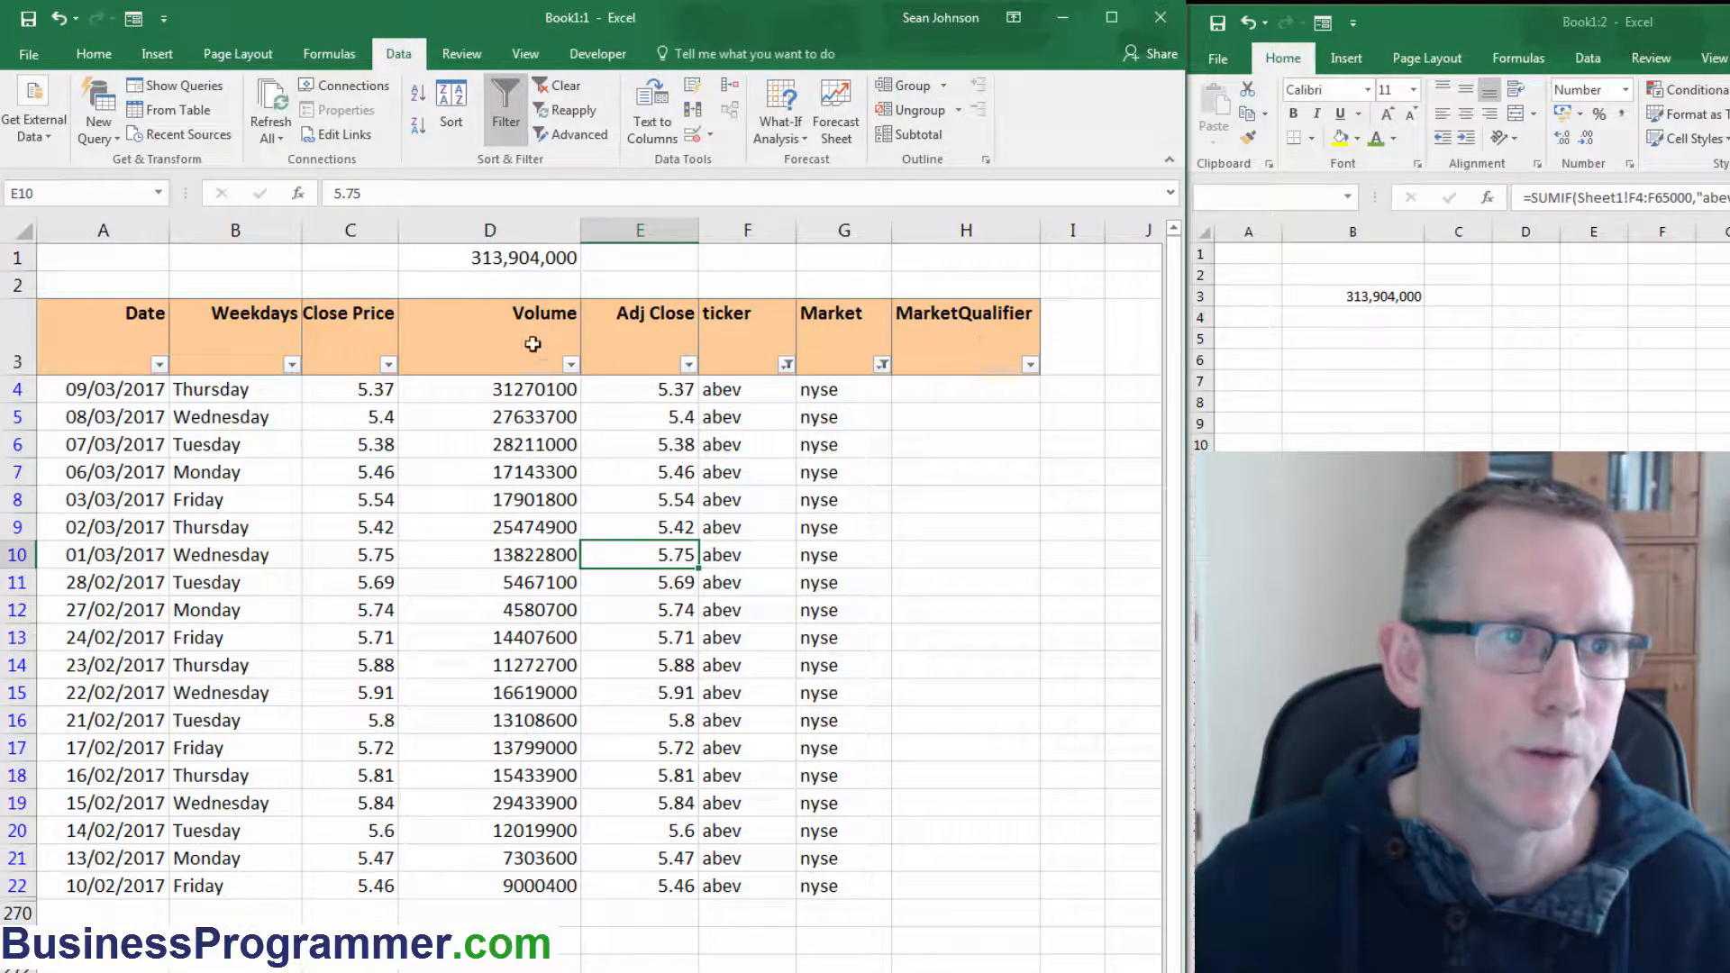
# Filter the Weekdays column to show only Friday.
pyautogui.click(291, 364)
pyautogui.click(70, 565)
pyautogui.click(70, 583)
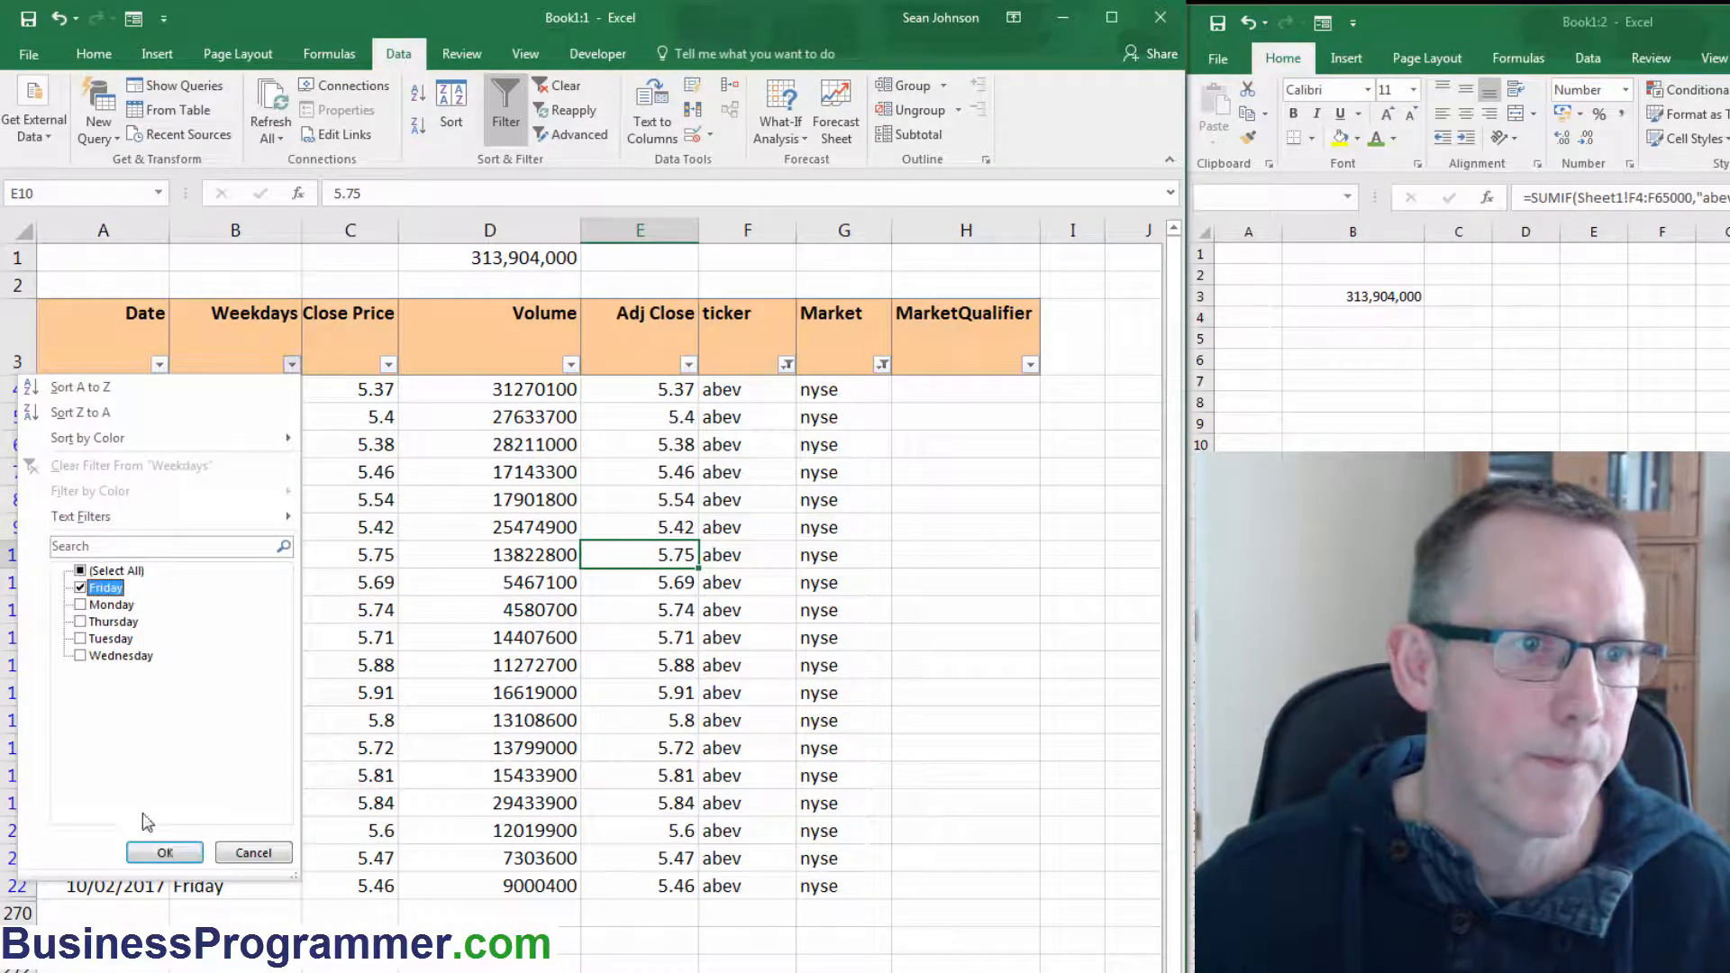
pyautogui.click(171, 854)
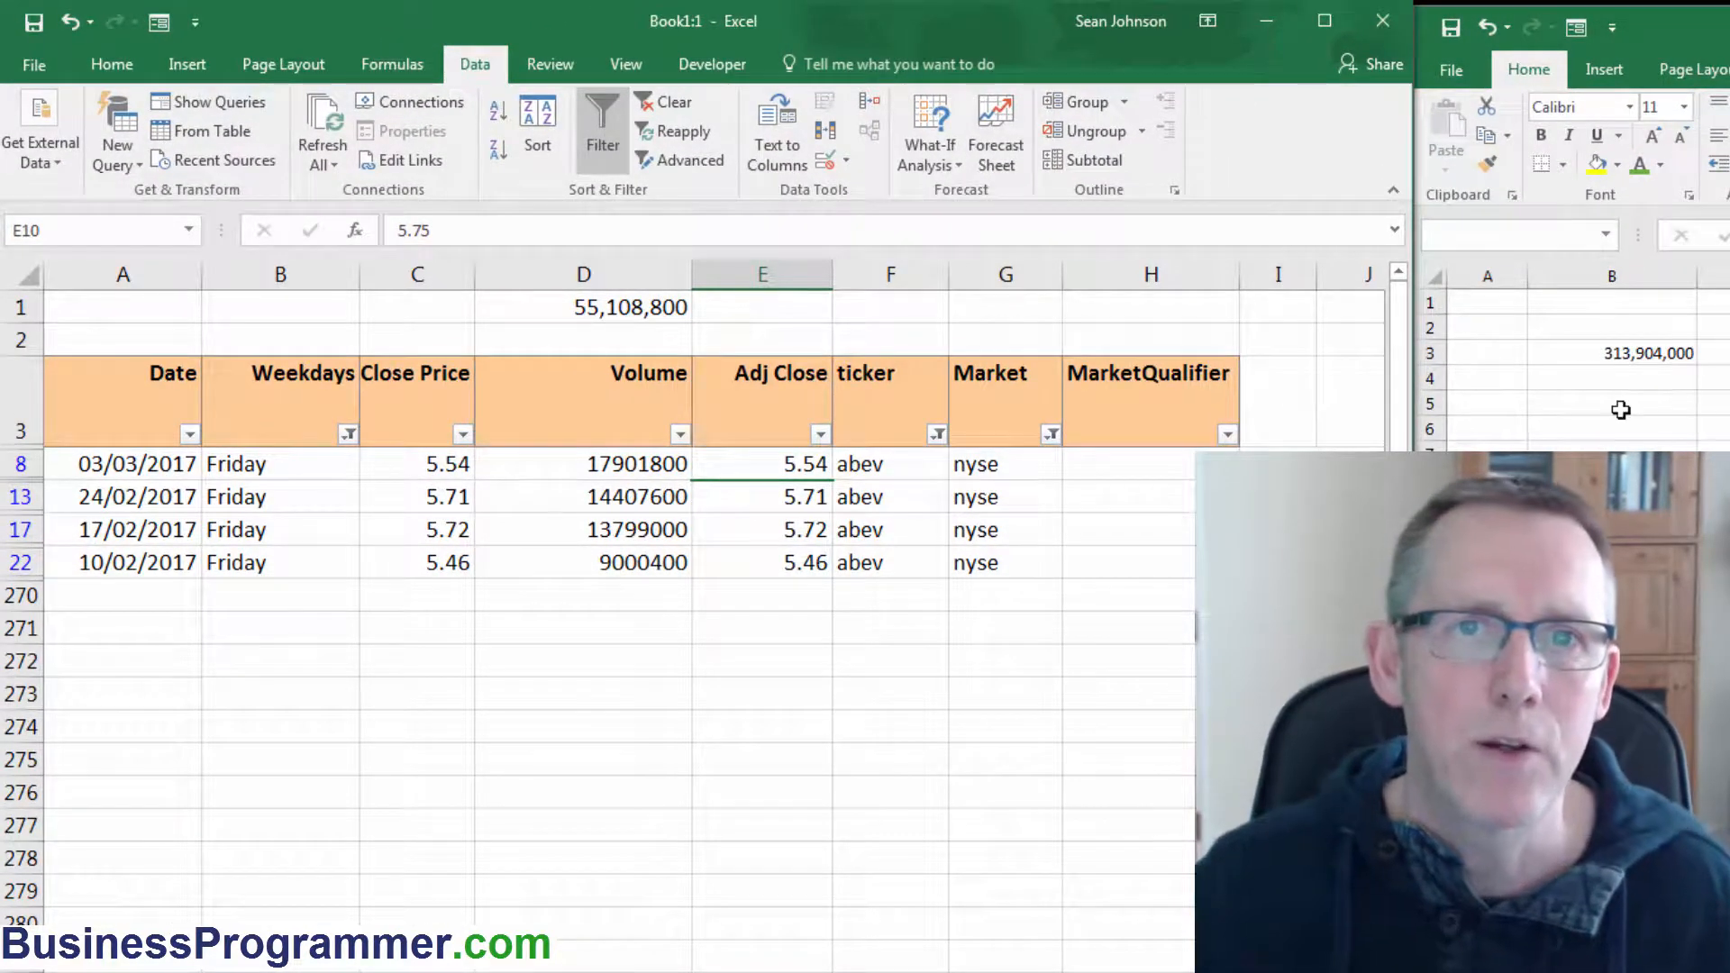
# Examine the SUMIFS syntax note, highlighting its sum range, criteria range and criteria arguments in turn.
pyautogui.click(1649, 355)
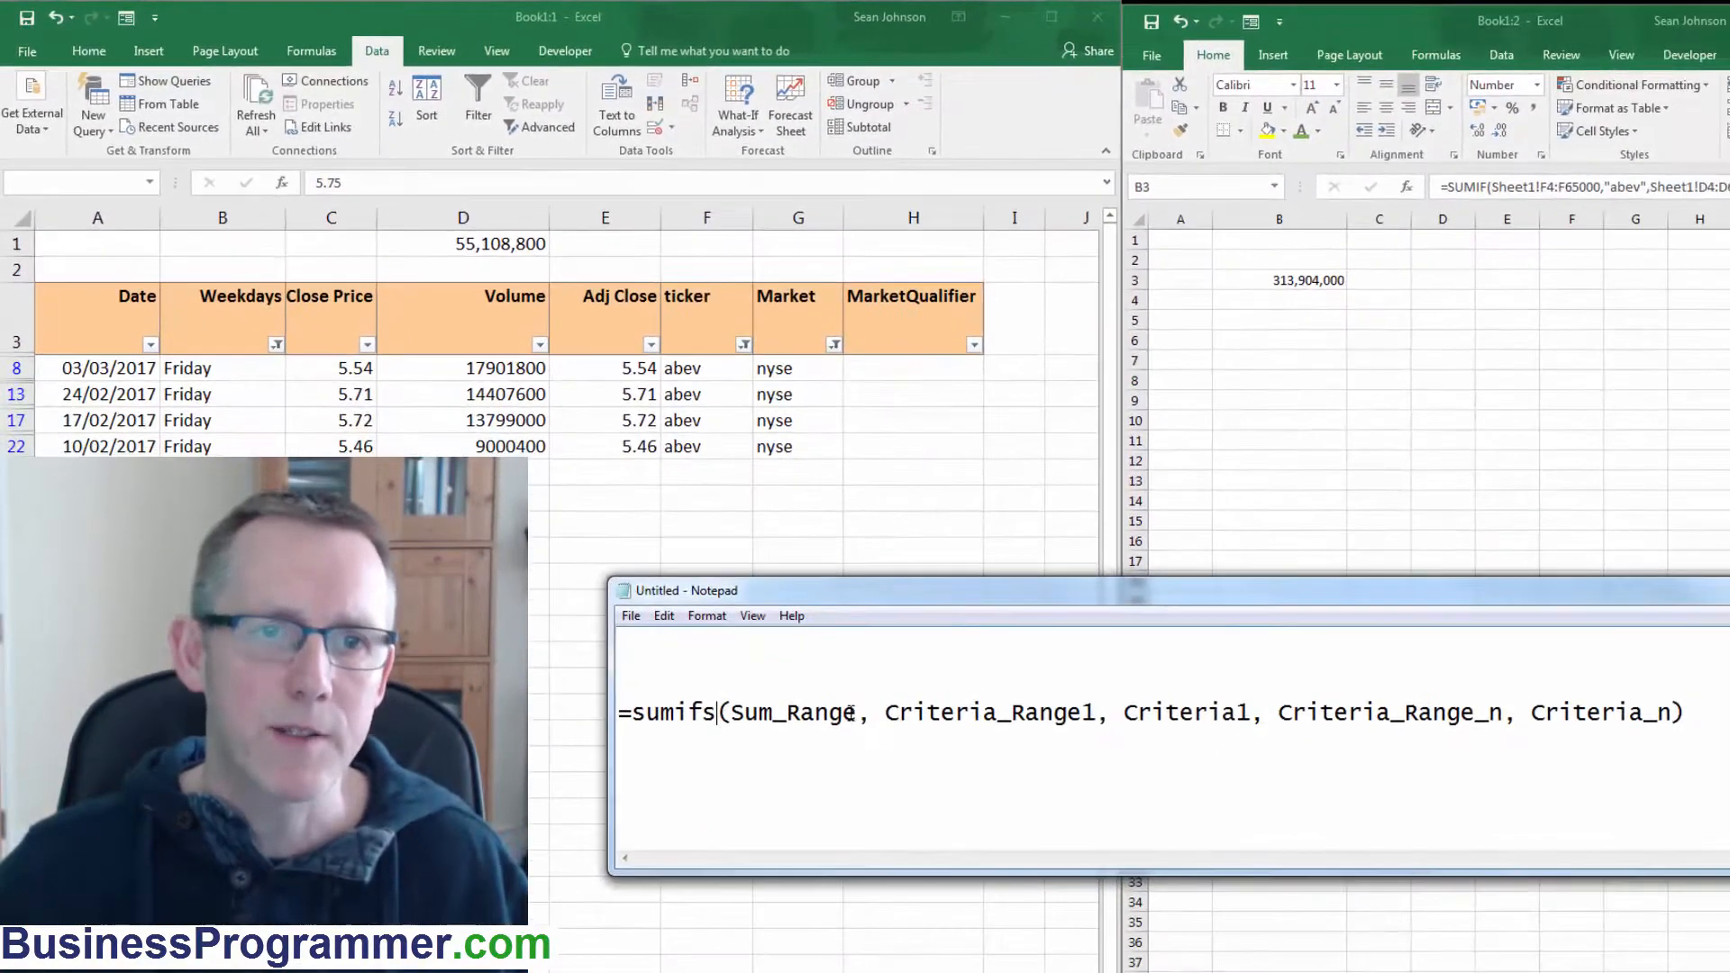
pyautogui.moveTo(856, 715); pyautogui.dragTo(727, 715)
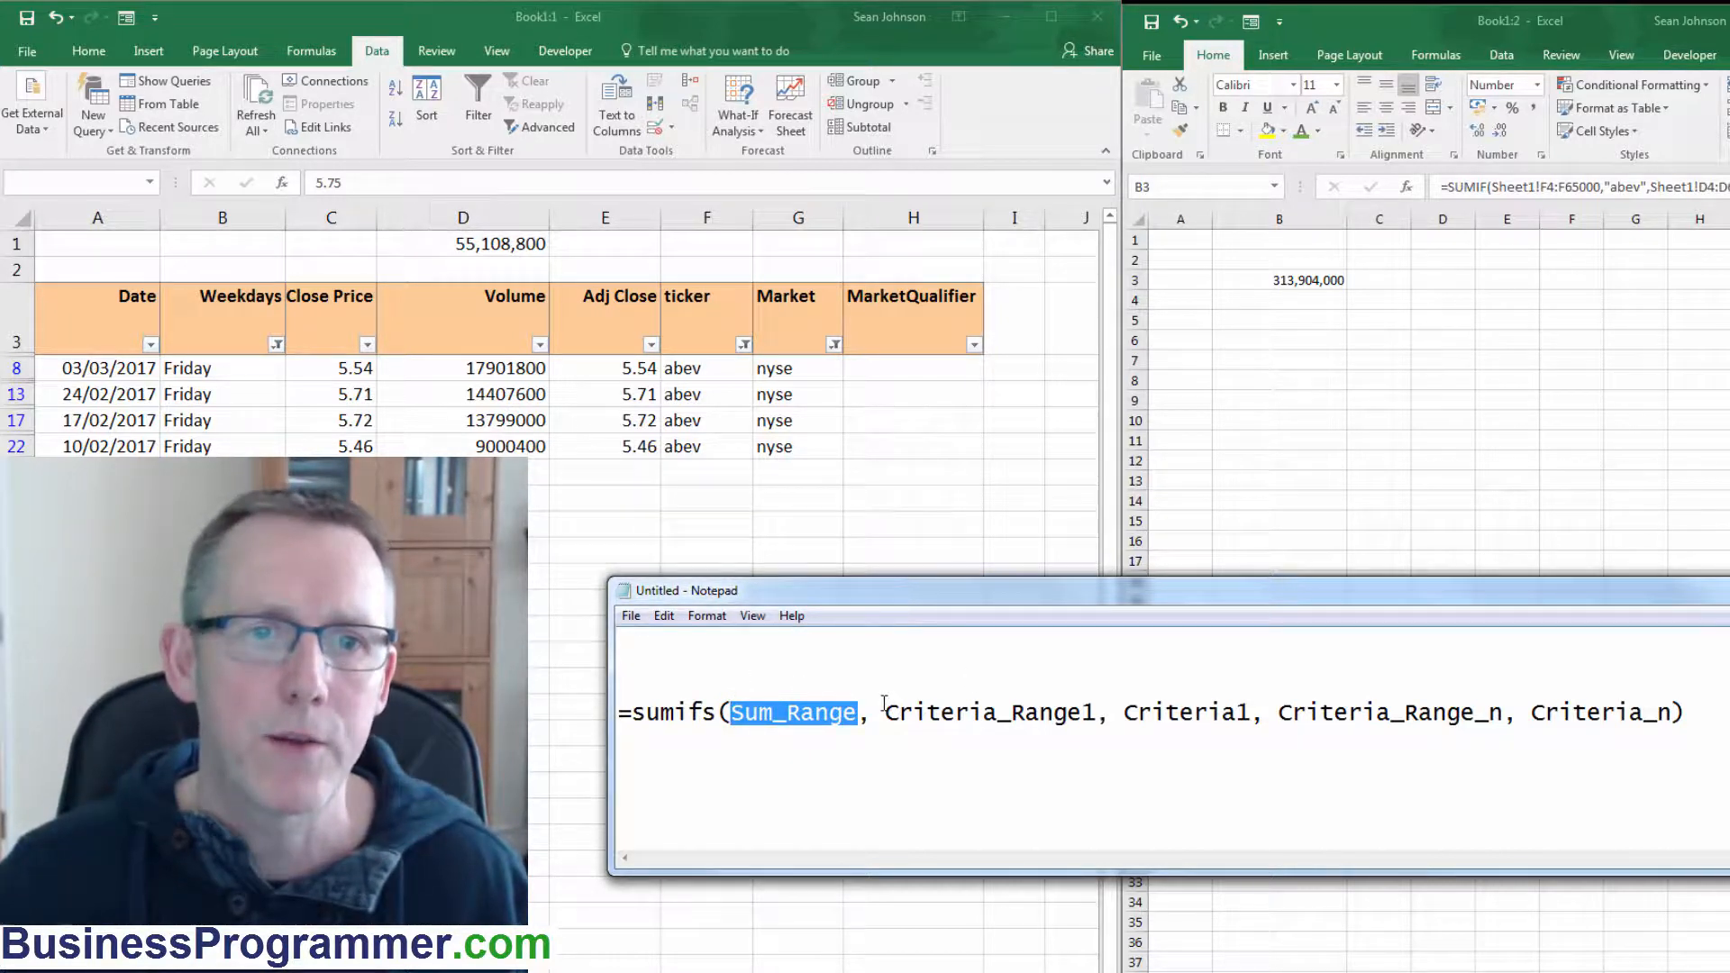
pyautogui.moveTo(884, 712); pyautogui.dragTo(1098, 716)
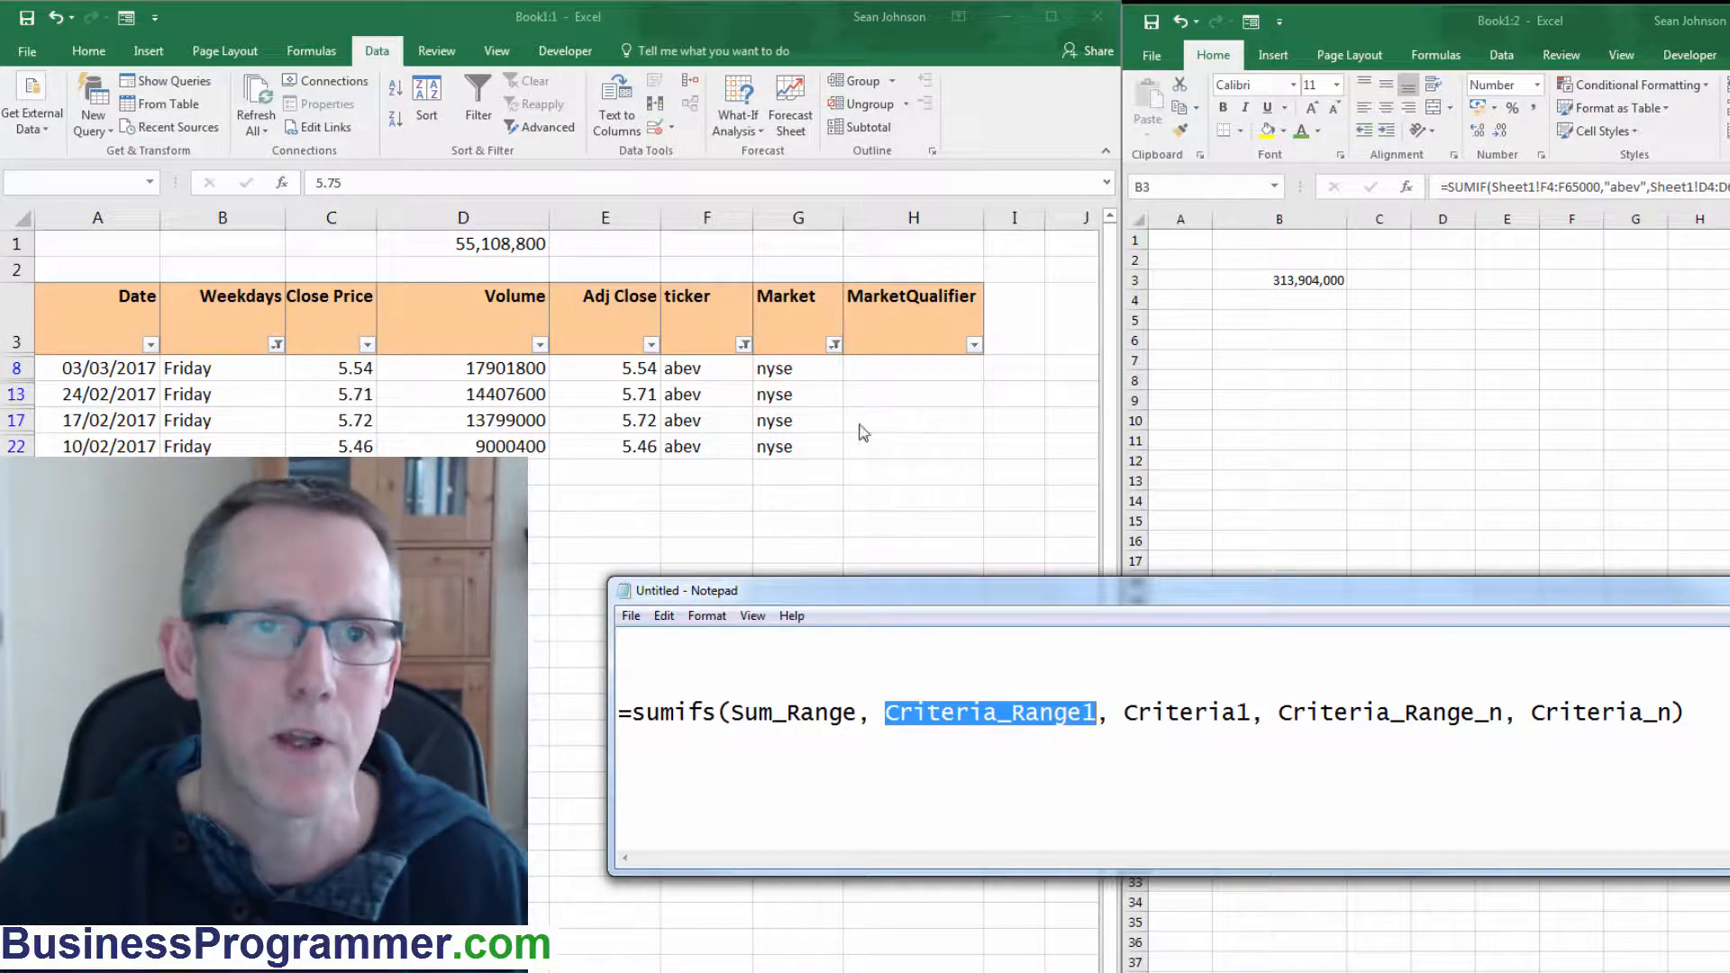
pyautogui.doubleClick(1215, 703)
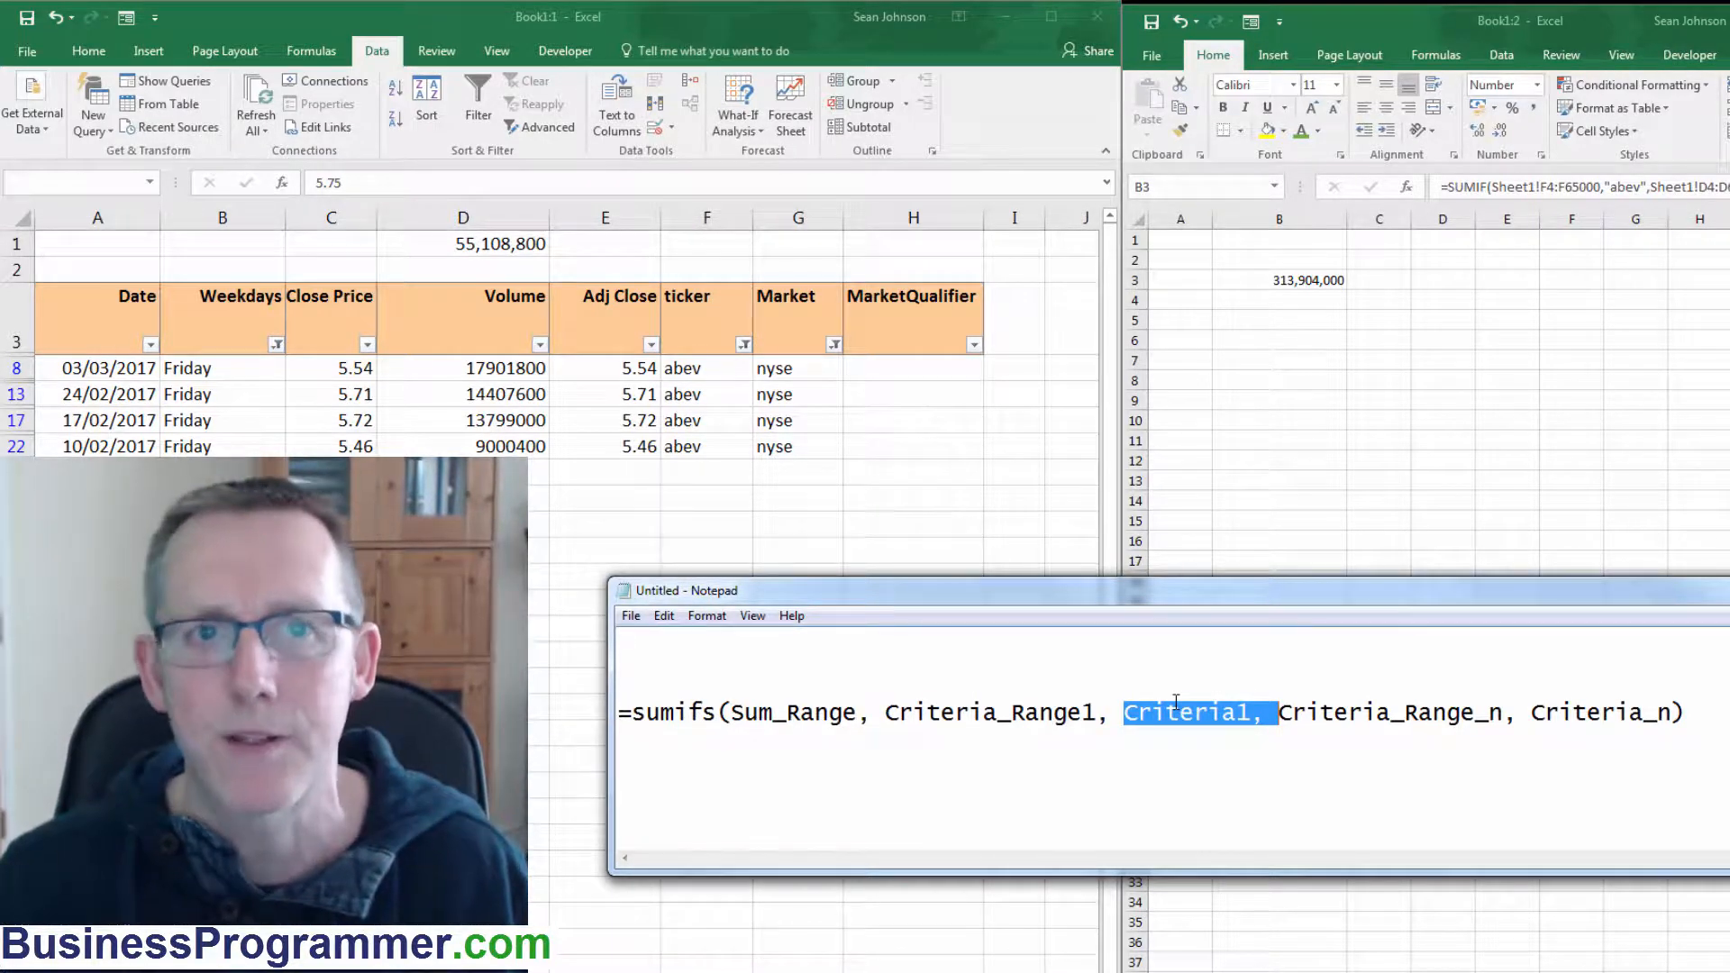
pyautogui.click(1336, 711)
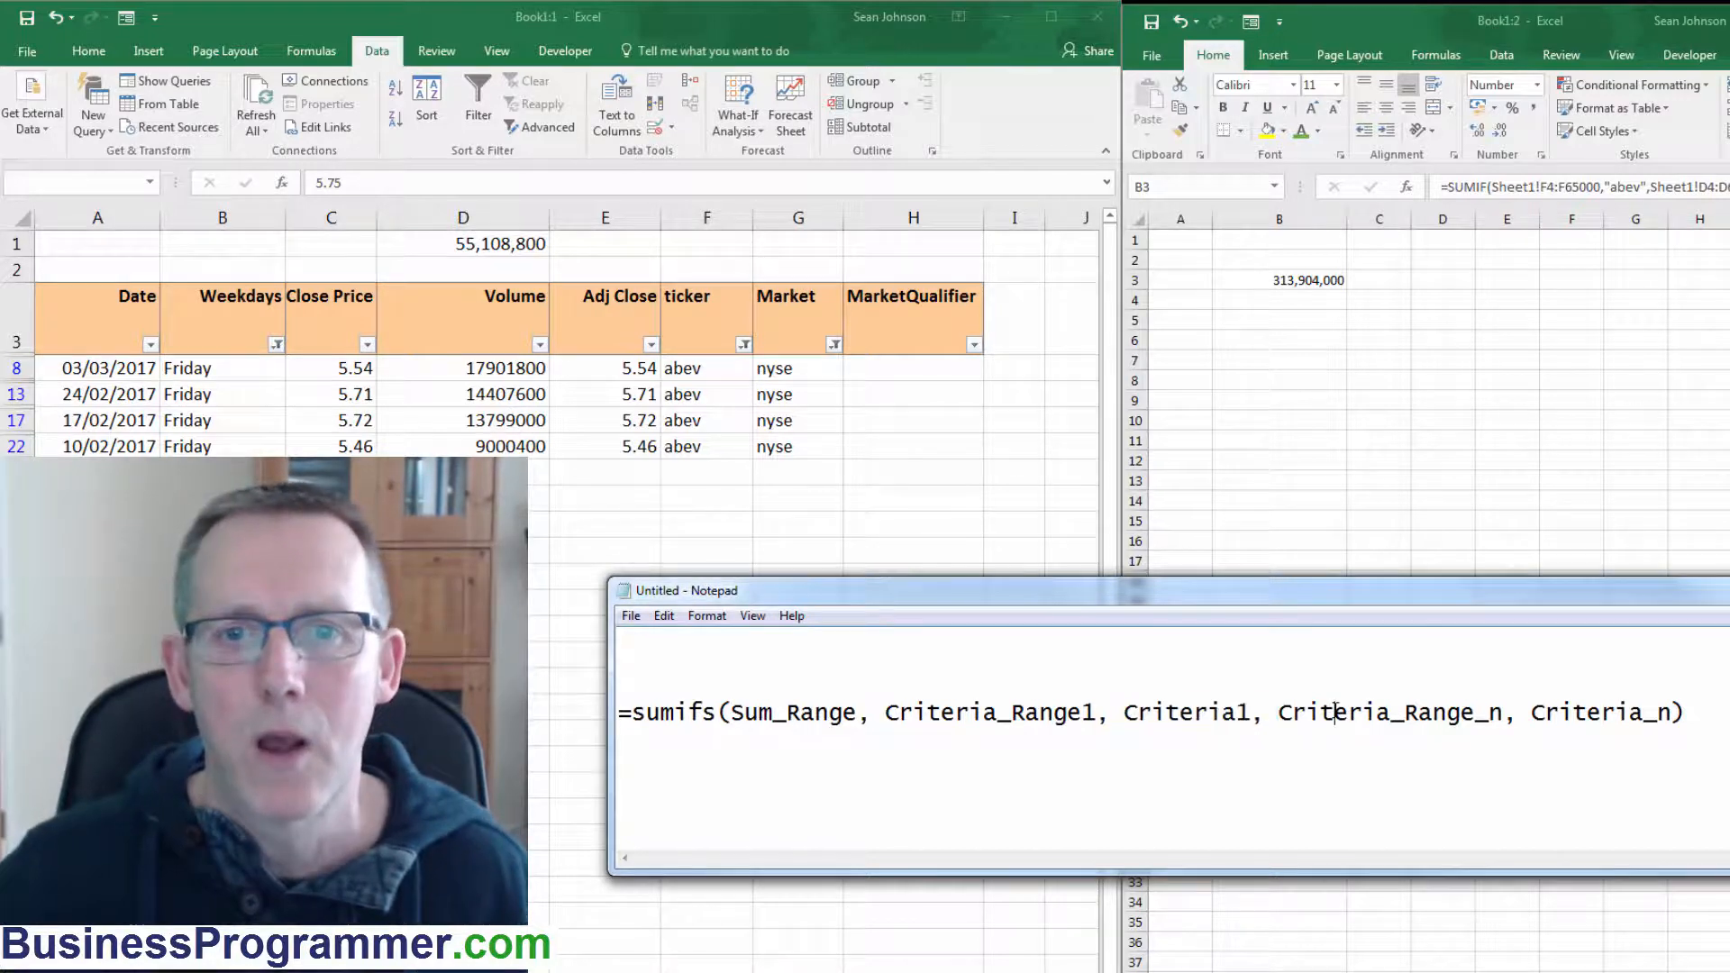
pyautogui.moveTo(1335, 712); pyautogui.dragTo(1484, 711)
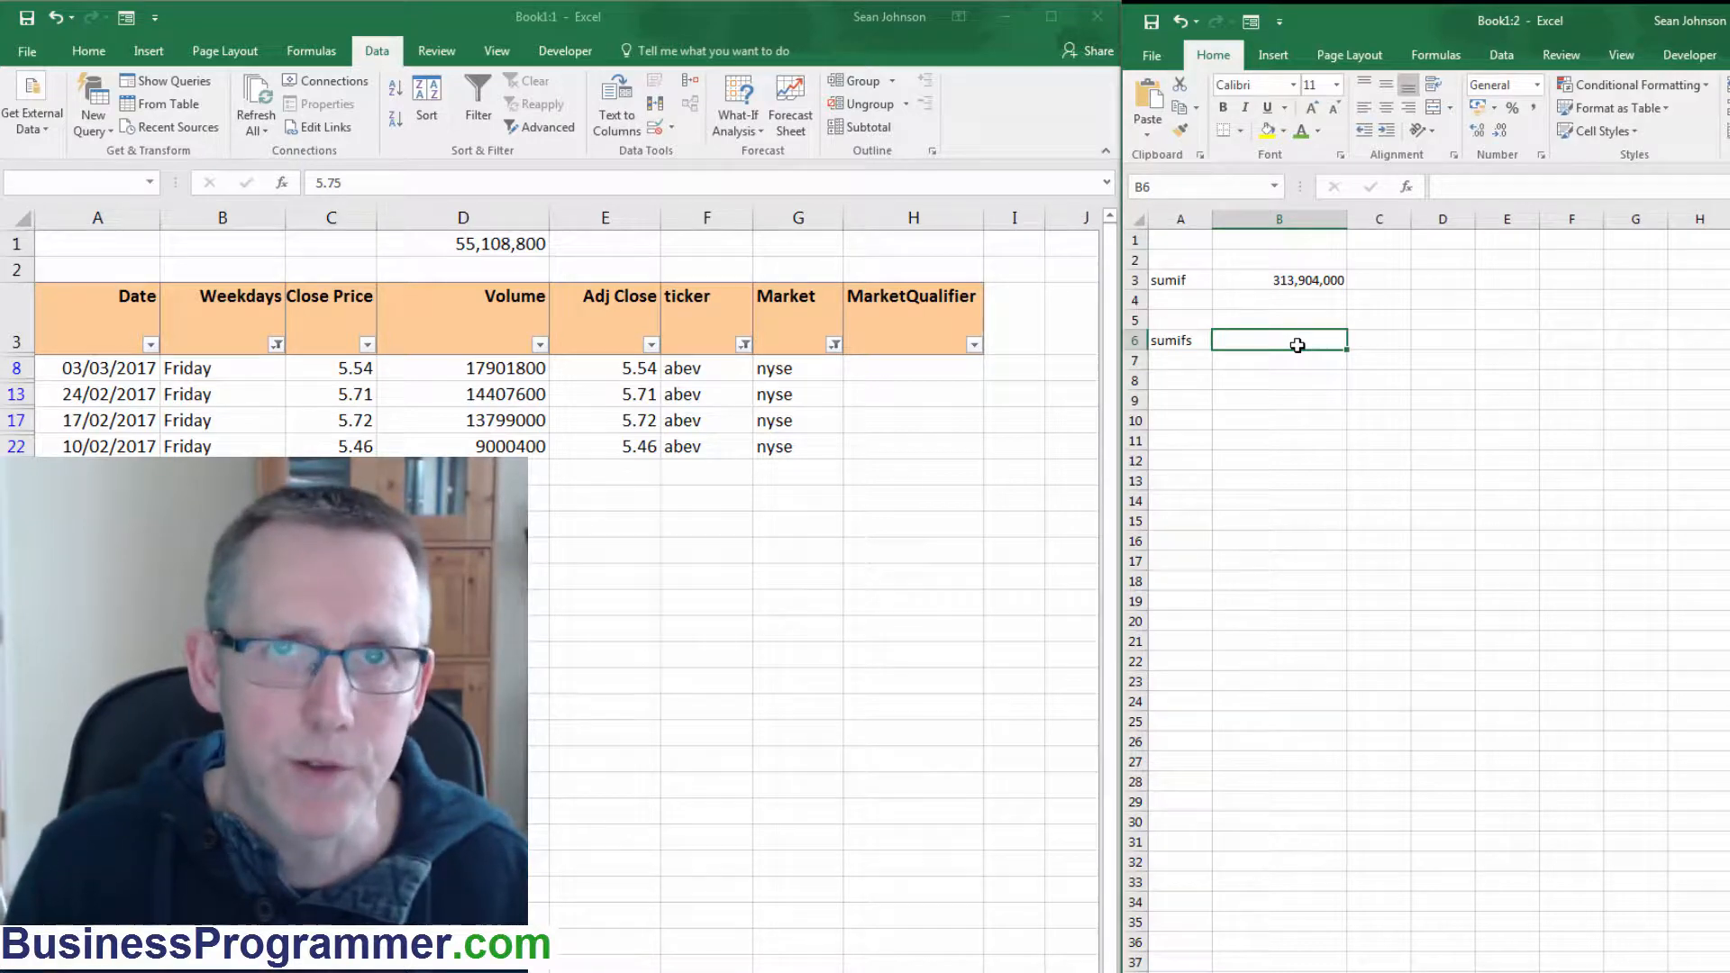
# Start a formula in B6 as =sumis( with Sheet1!D4:D65000 as the sum range.
pyautogui.write('=')
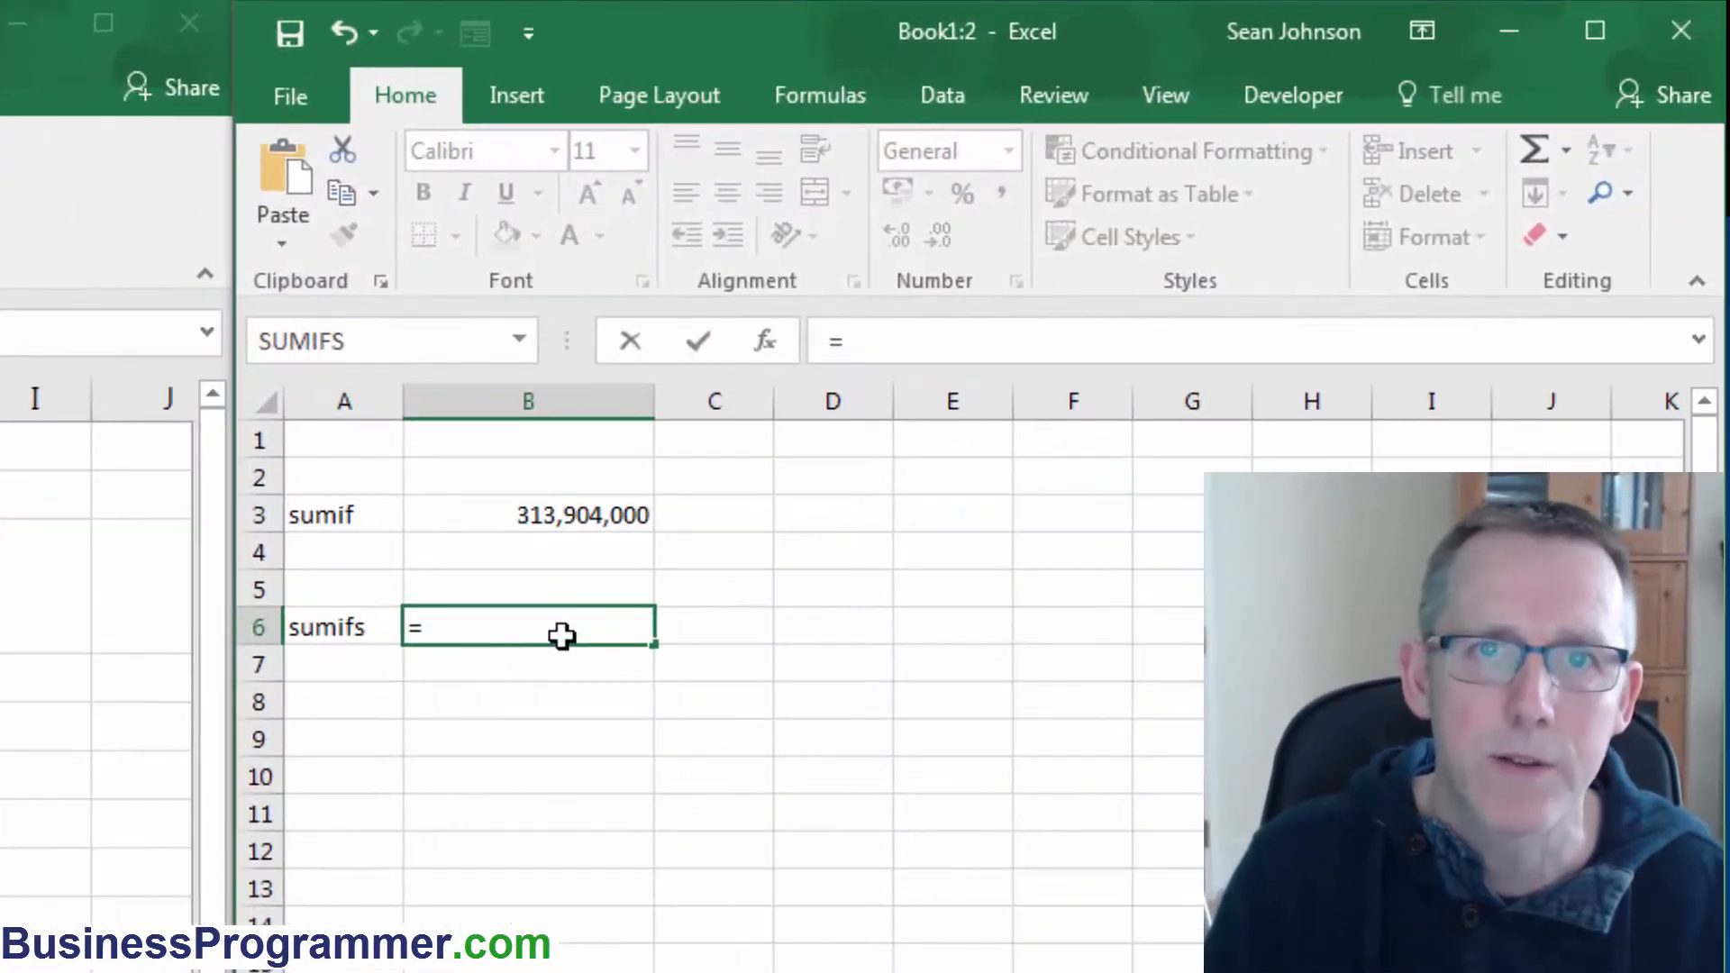
pyautogui.write('sumis')
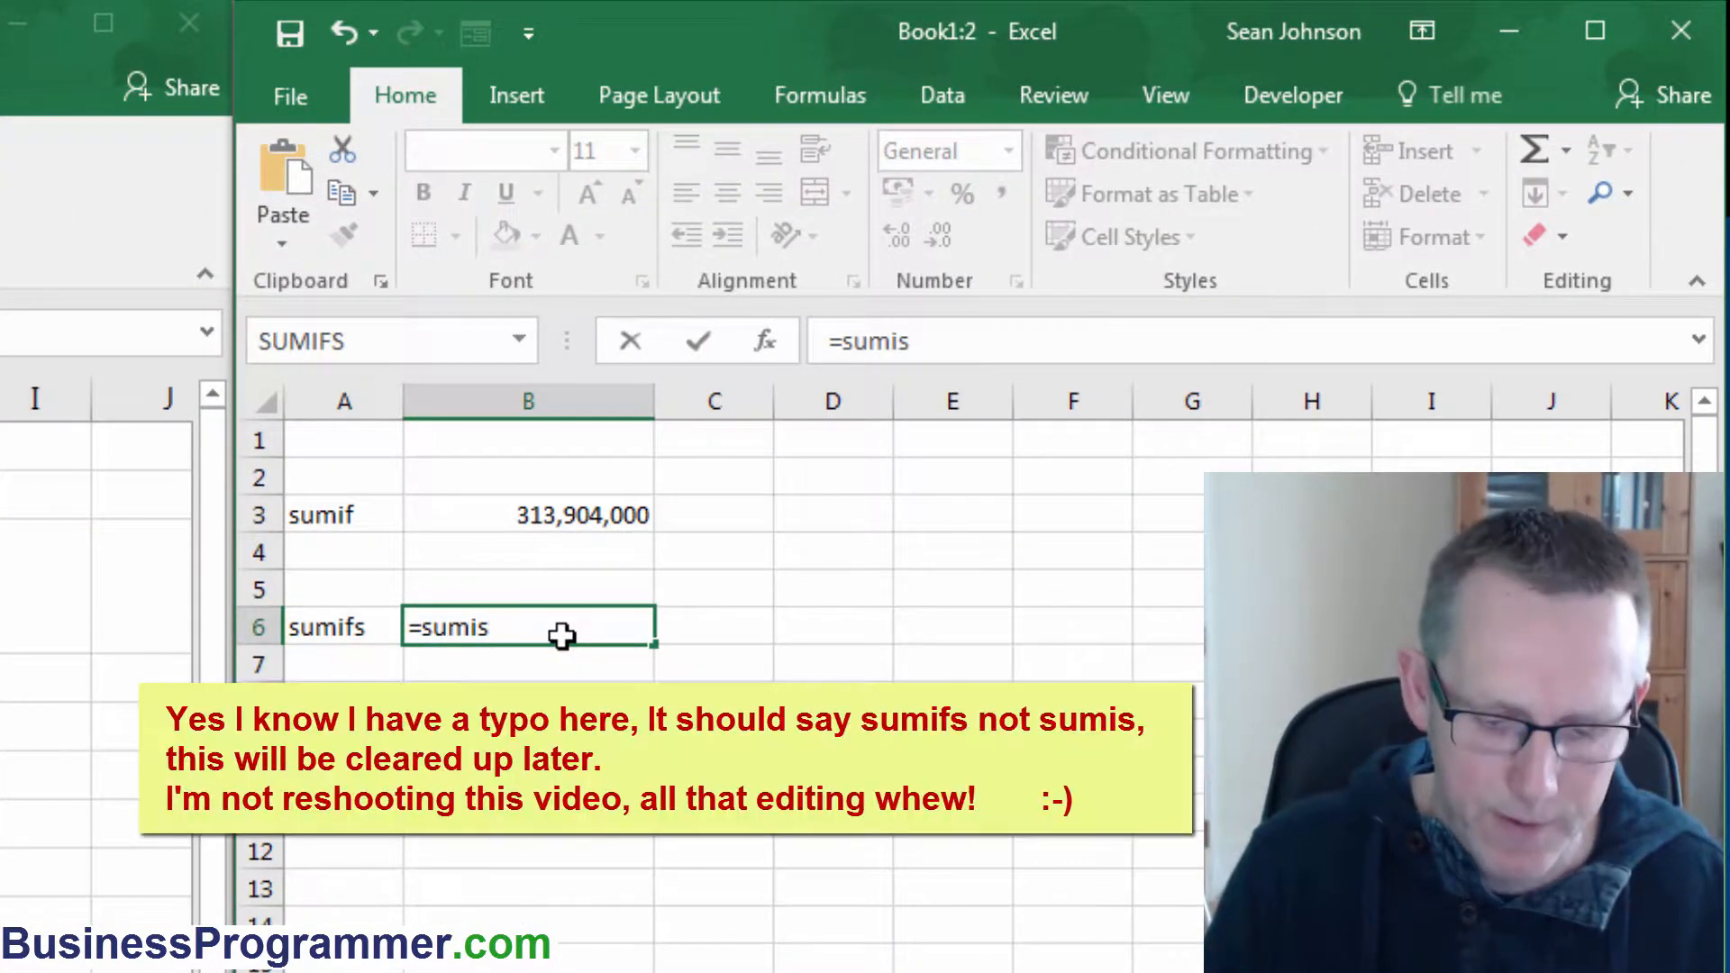
pyautogui.write('(')
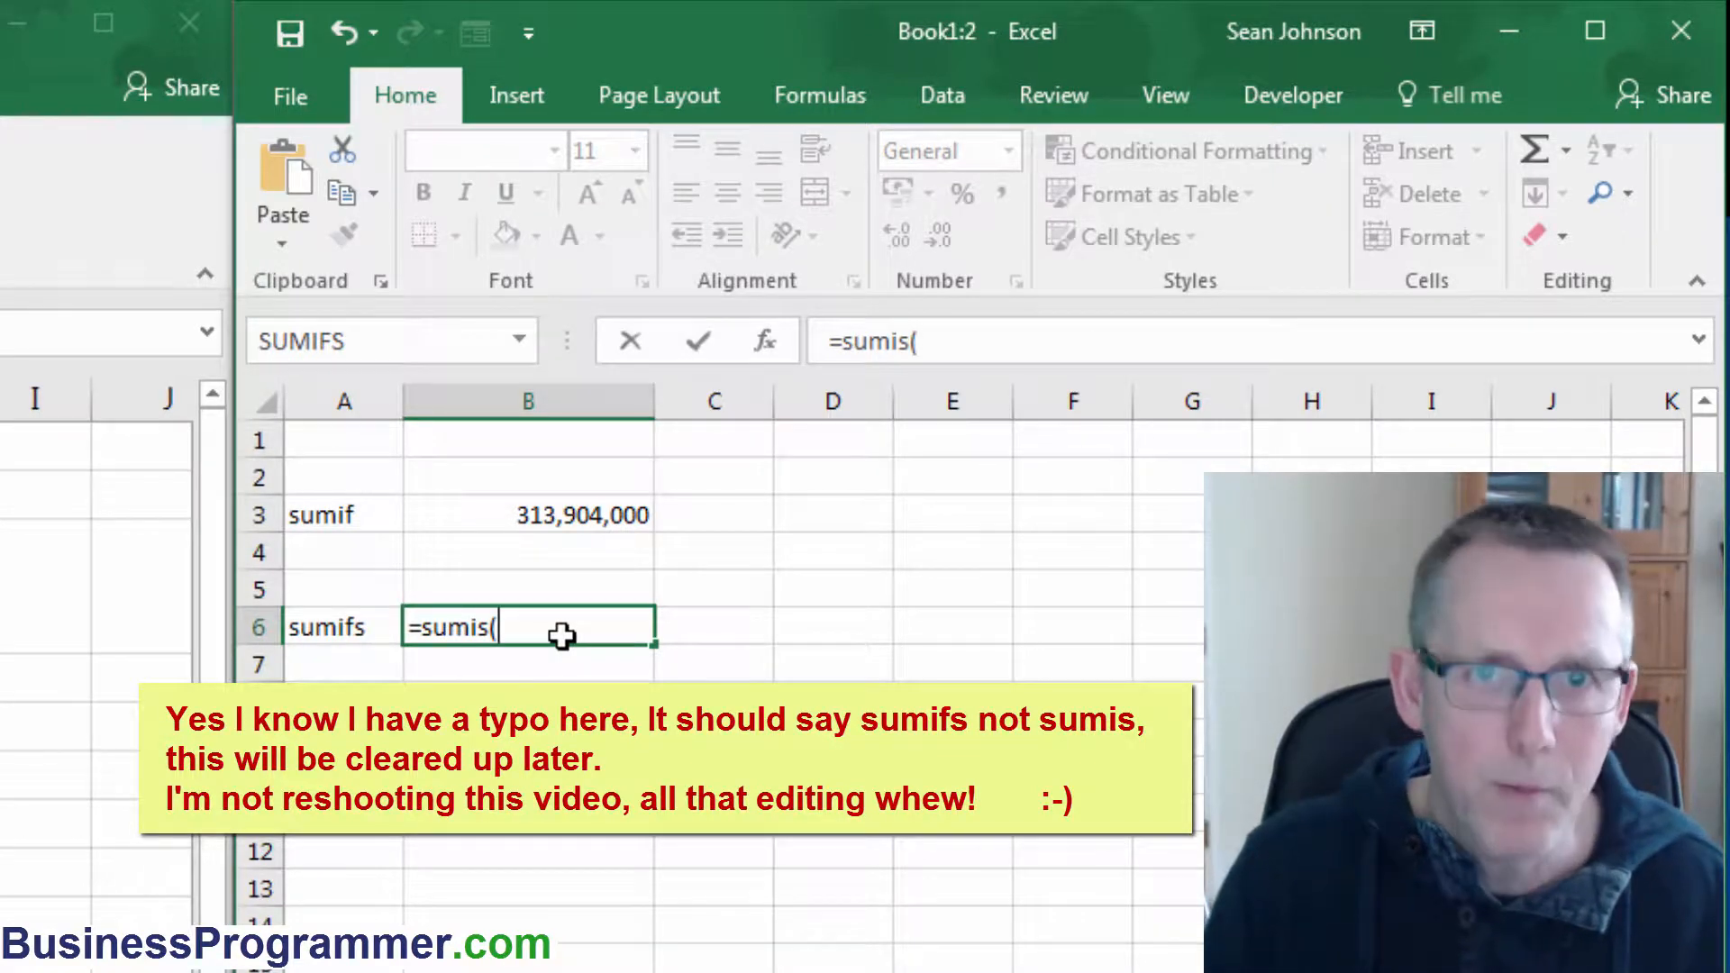
pyautogui.write('Sheet1!D4:D65000')
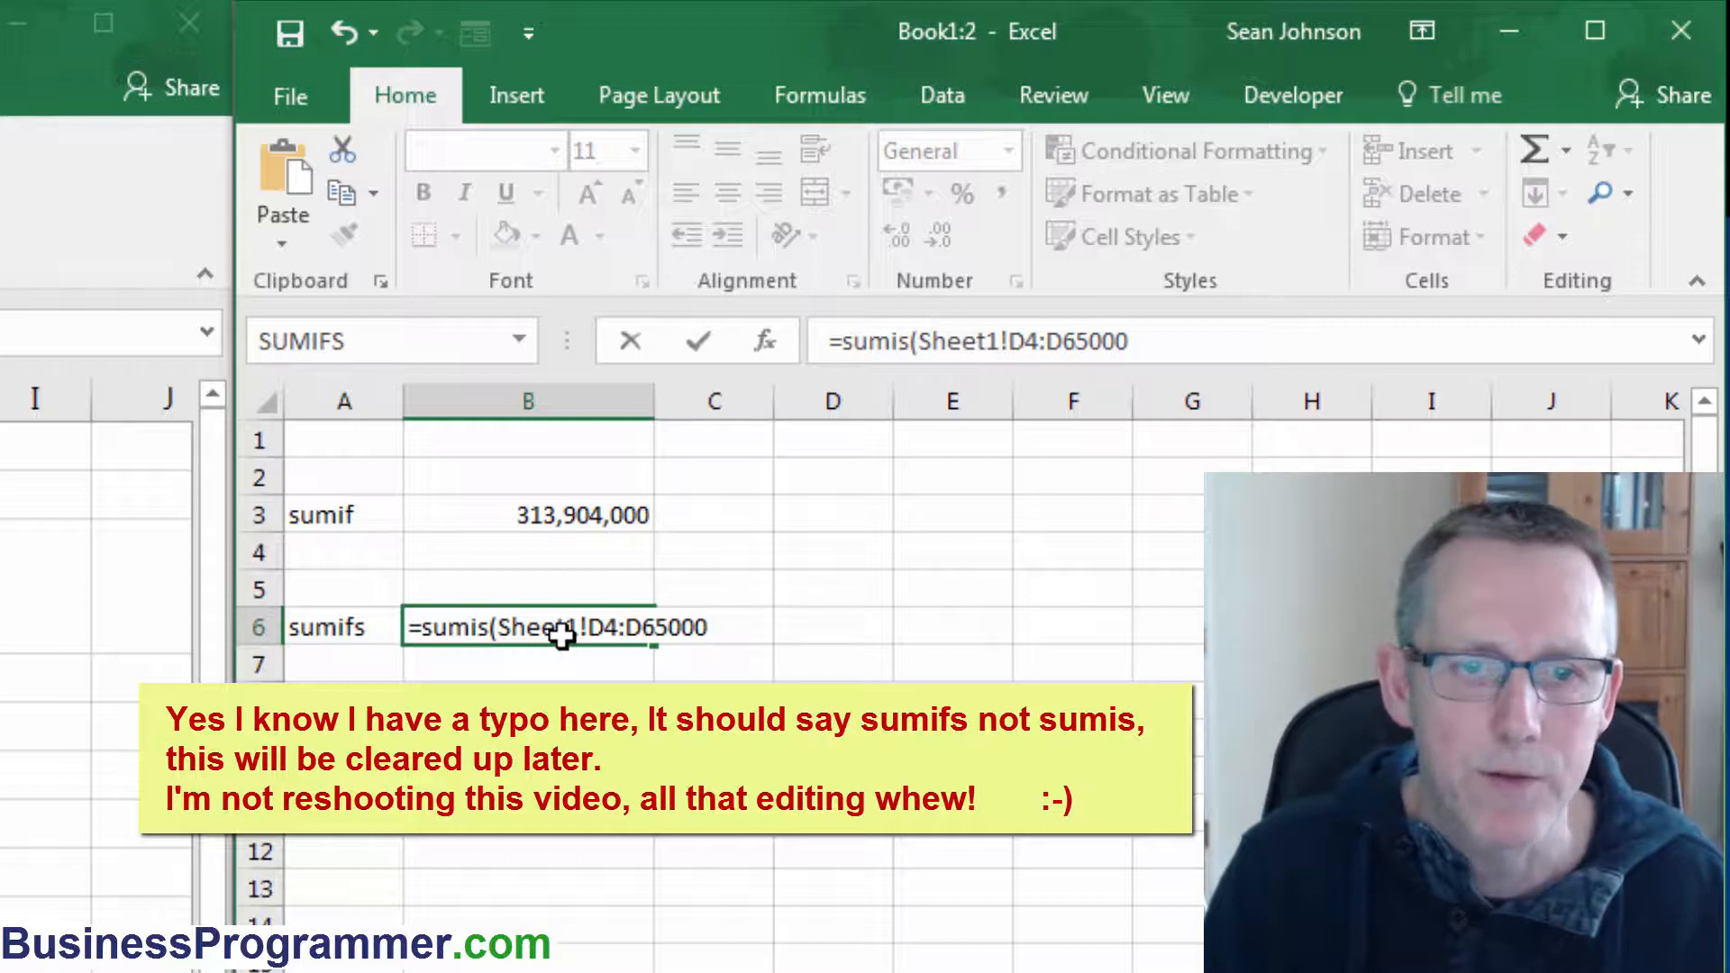
pyautogui.write(',')
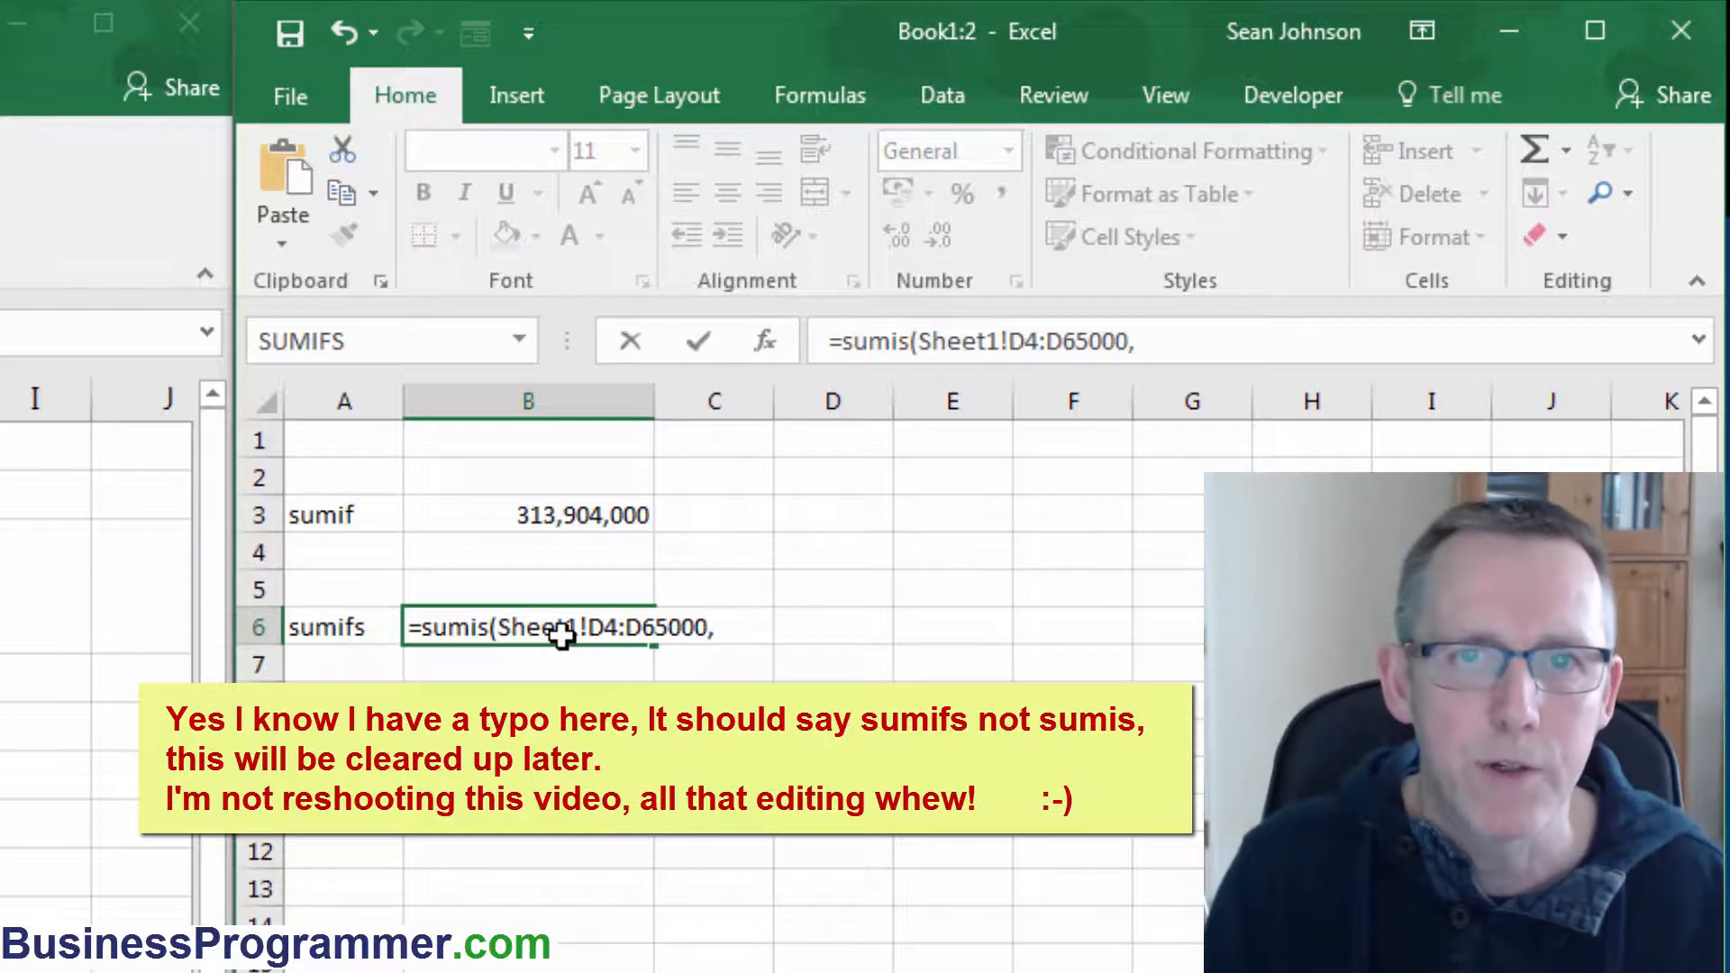
# Add Sheet1!g4:g65000 as the first criteria range with the criterion "nyse".
pyautogui.write('Sheet1!D4:D65000')
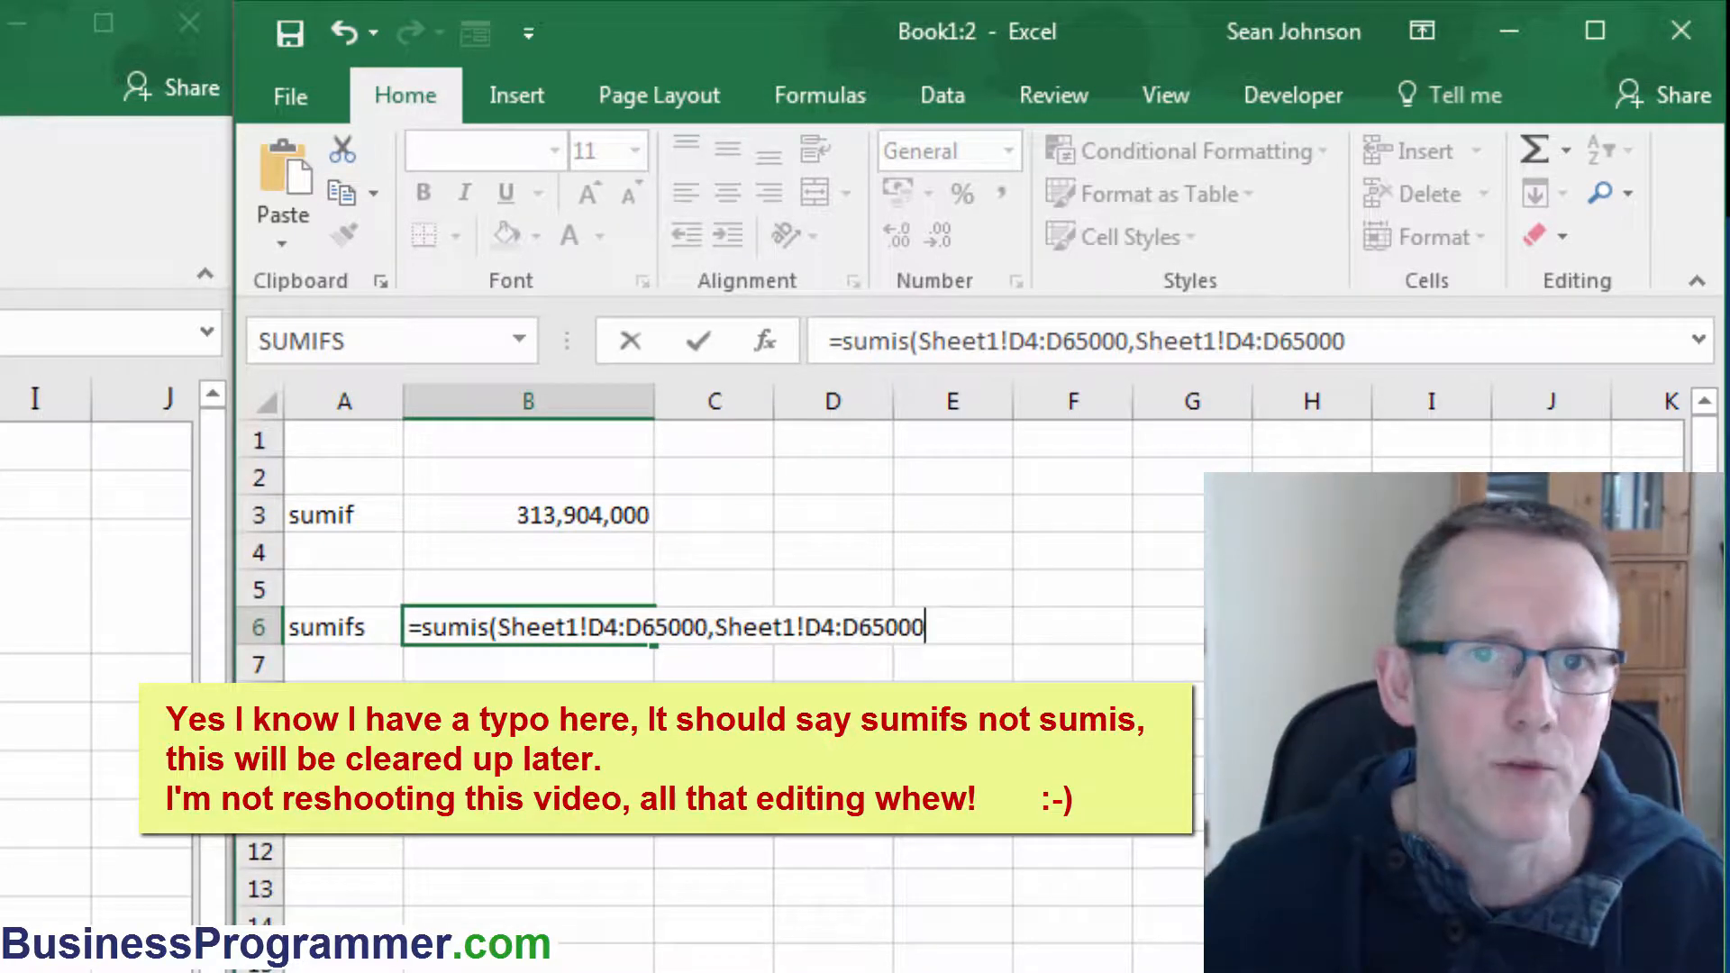
pyautogui.doubleClick(1235, 341)
pyautogui.click(1364, 344)
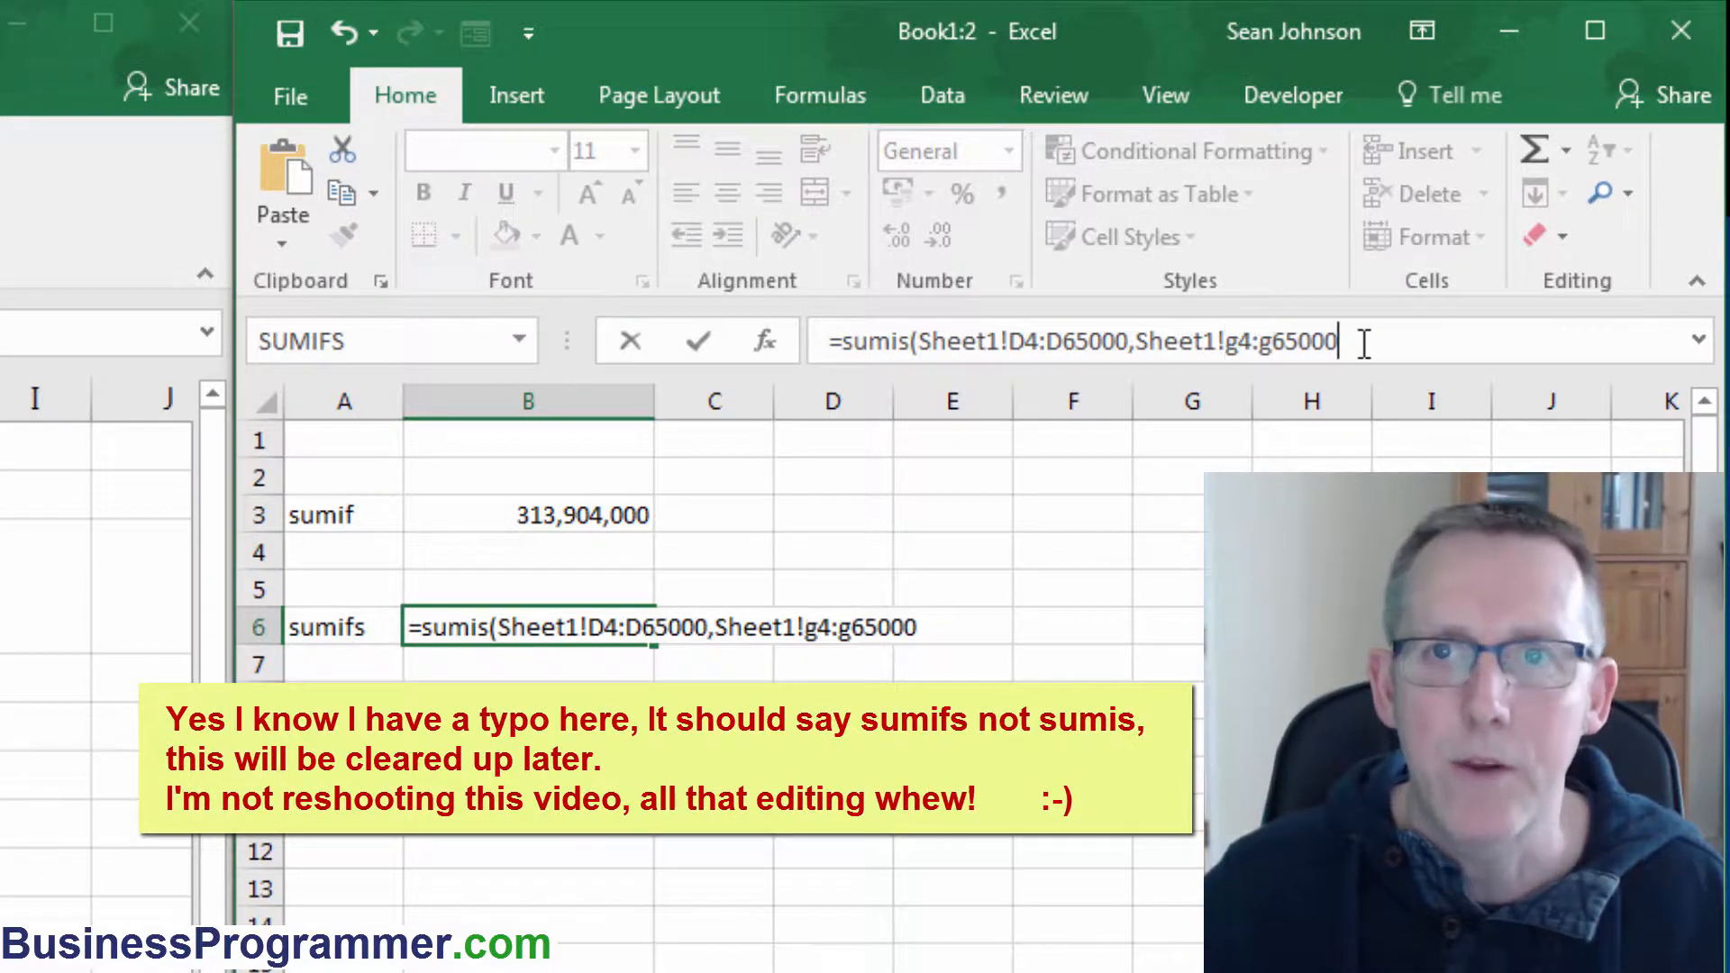
pyautogui.write(',')
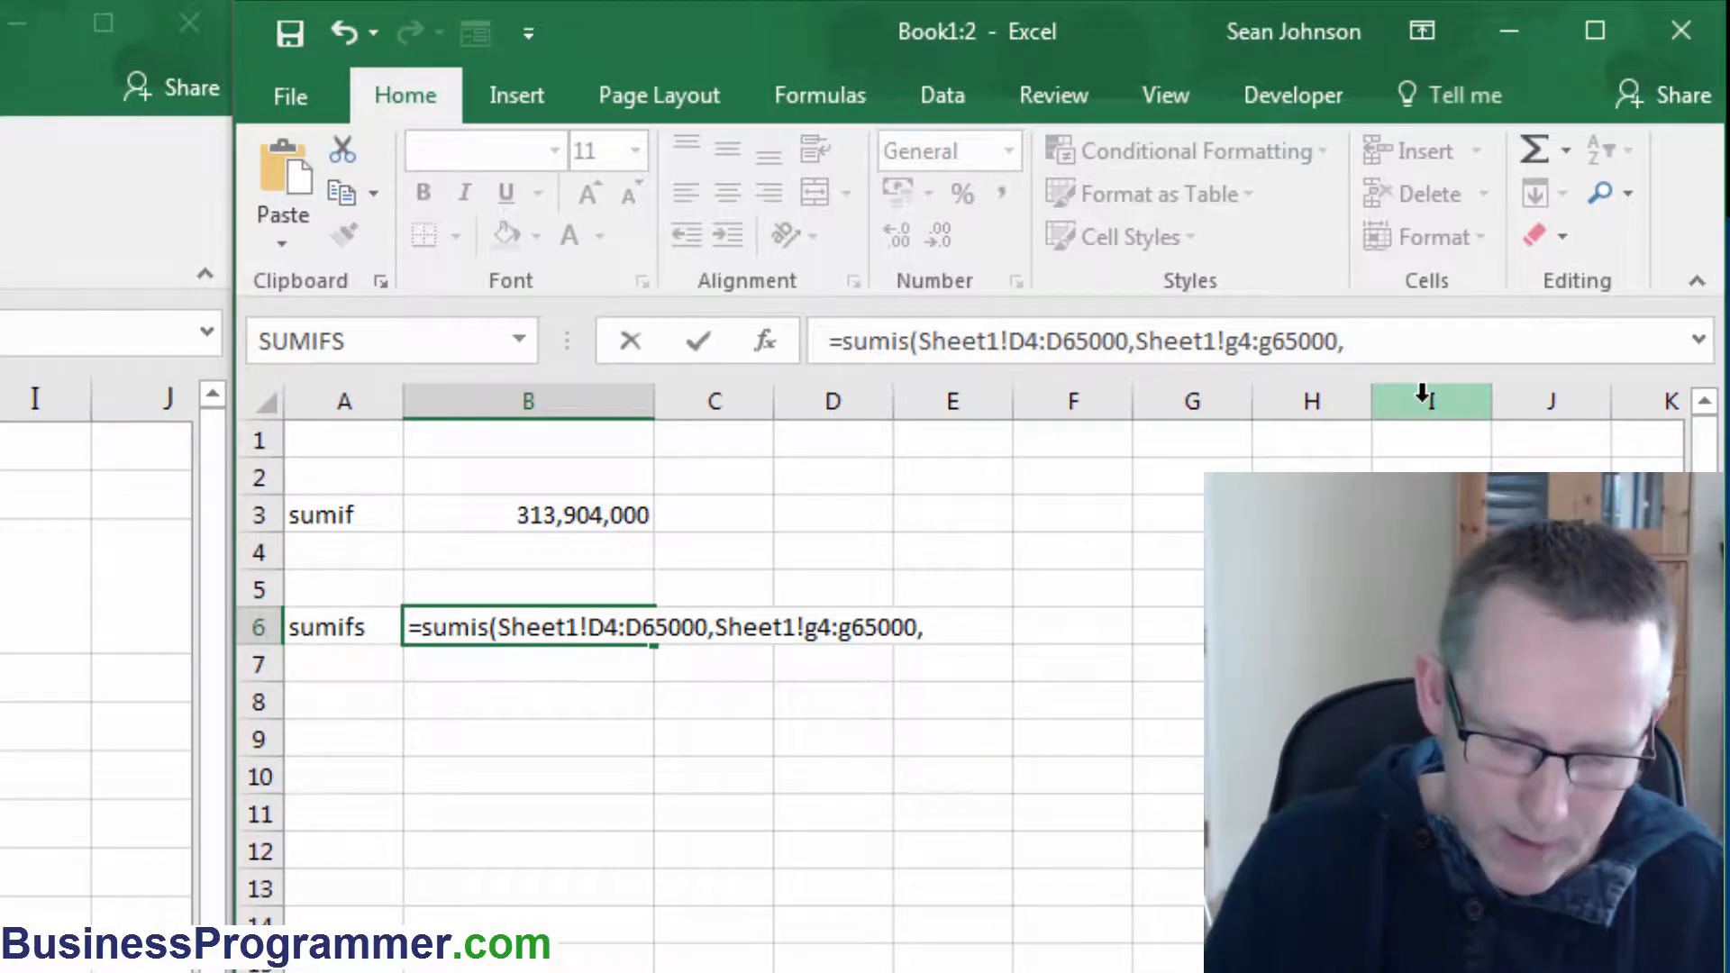
pyautogui.write('"nyse",')
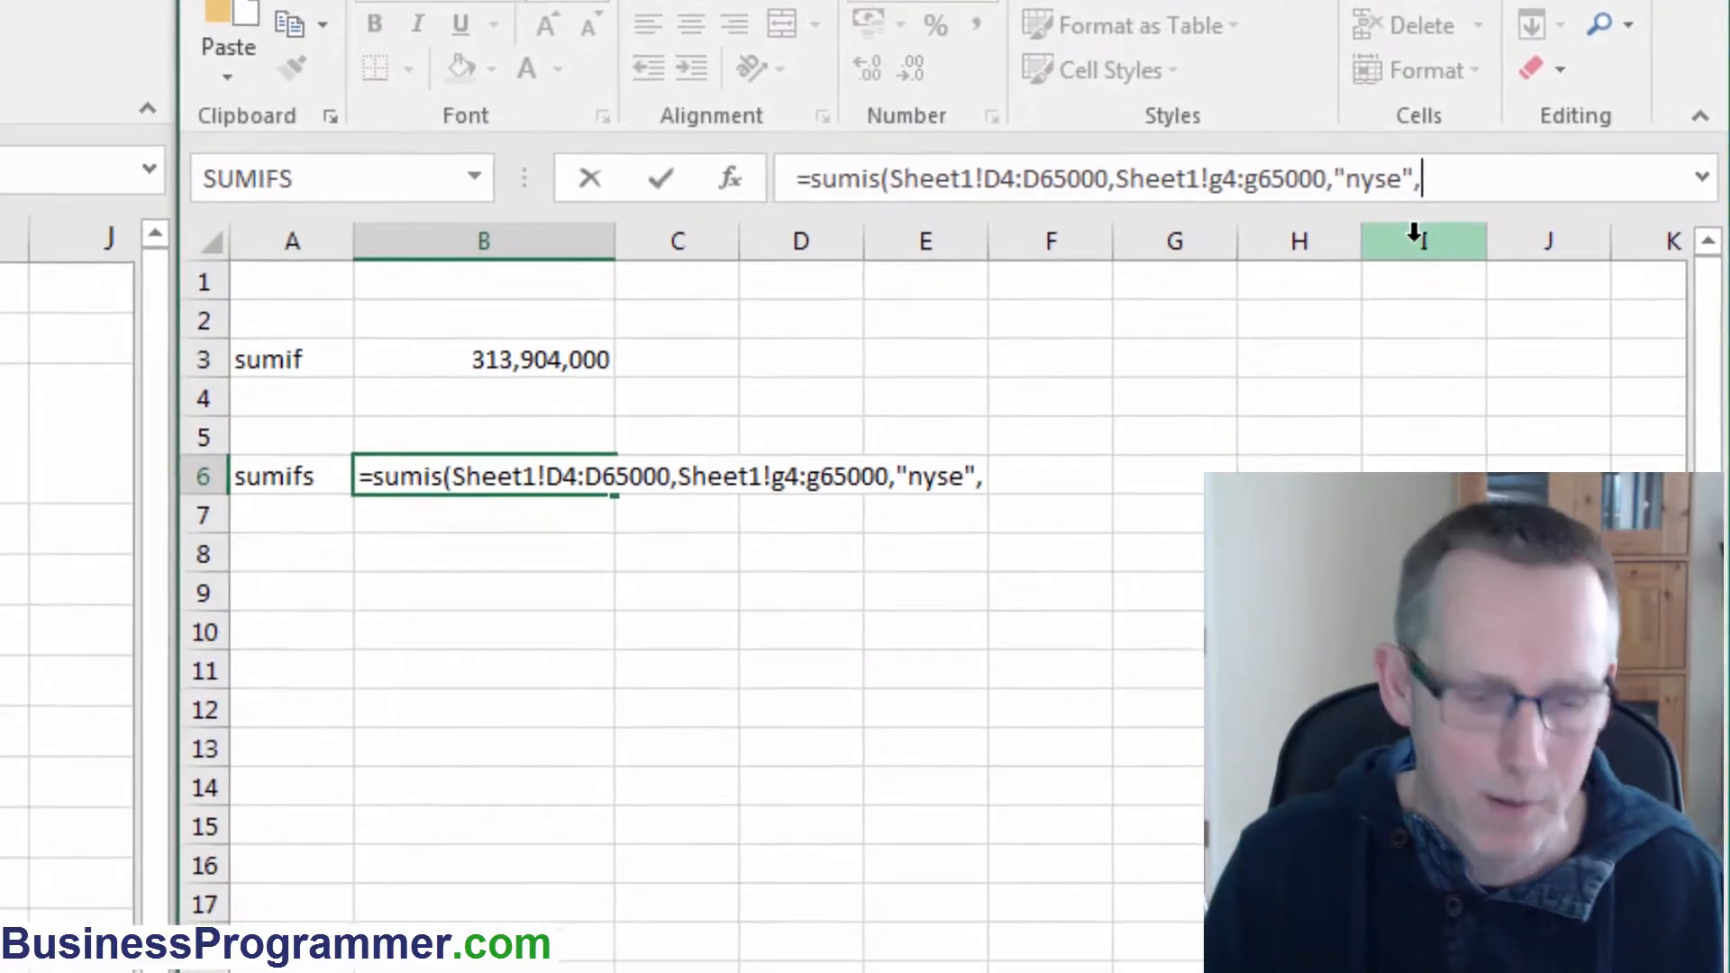
# Add Sheet1!f4:f65000 as the second criteria range with the criterion "abev".
pyautogui.write('Sheet1!f4:f65000')
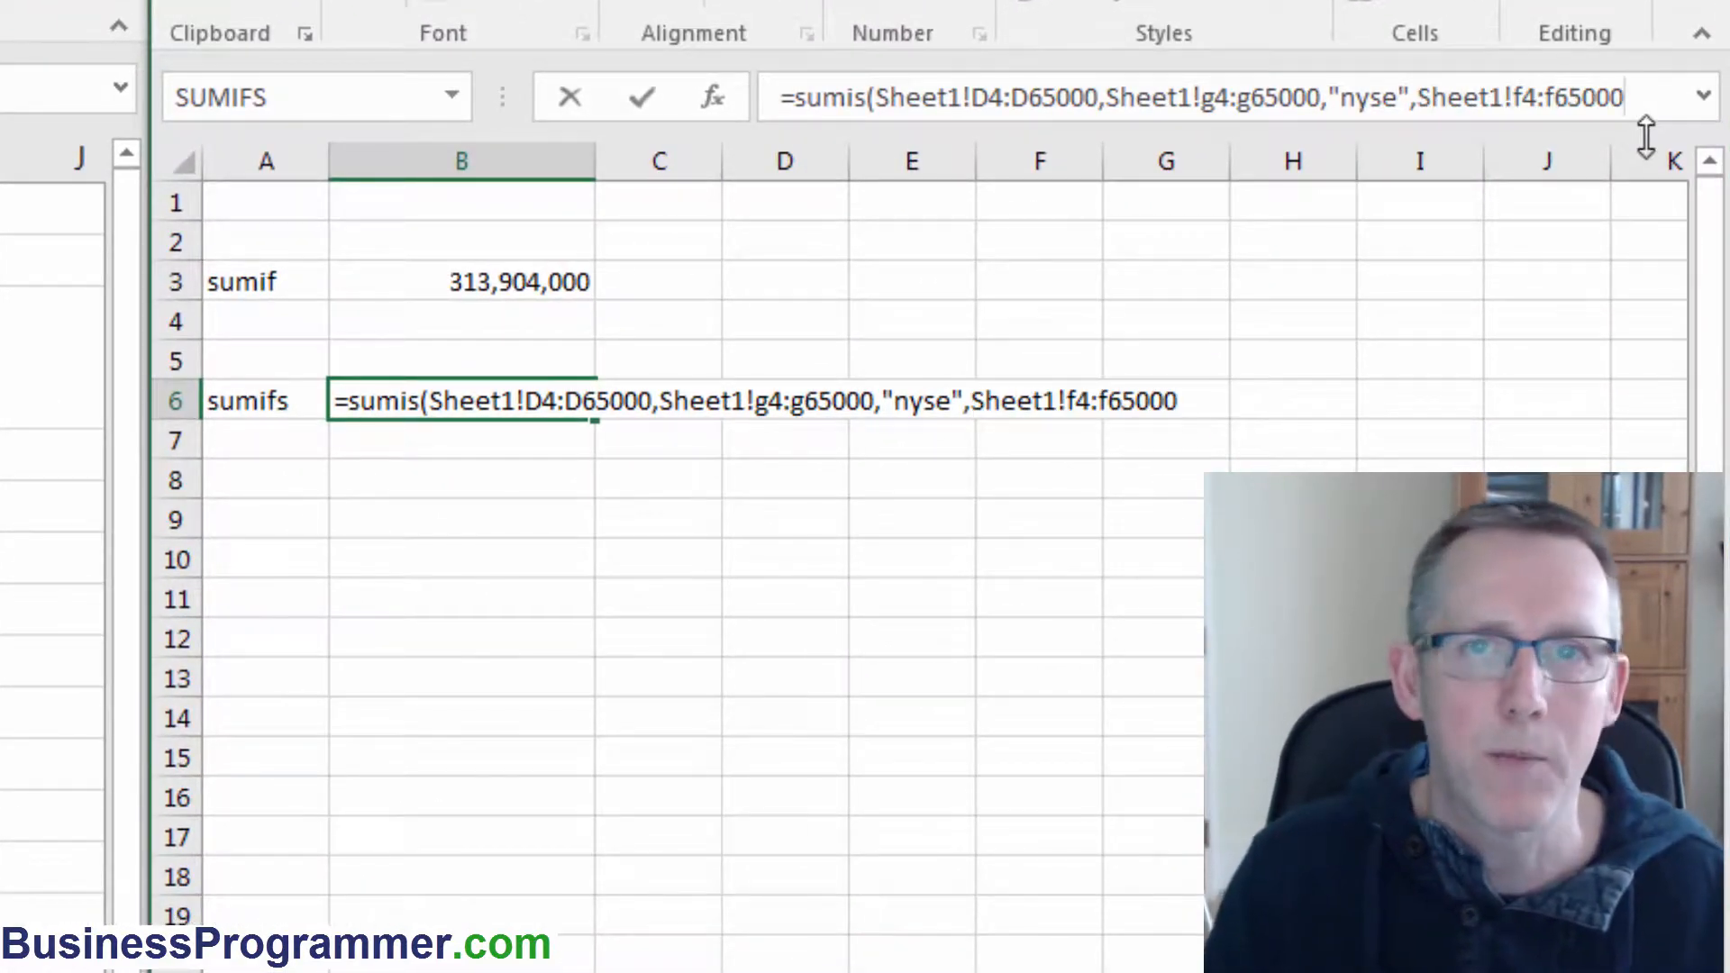
pyautogui.write(',')
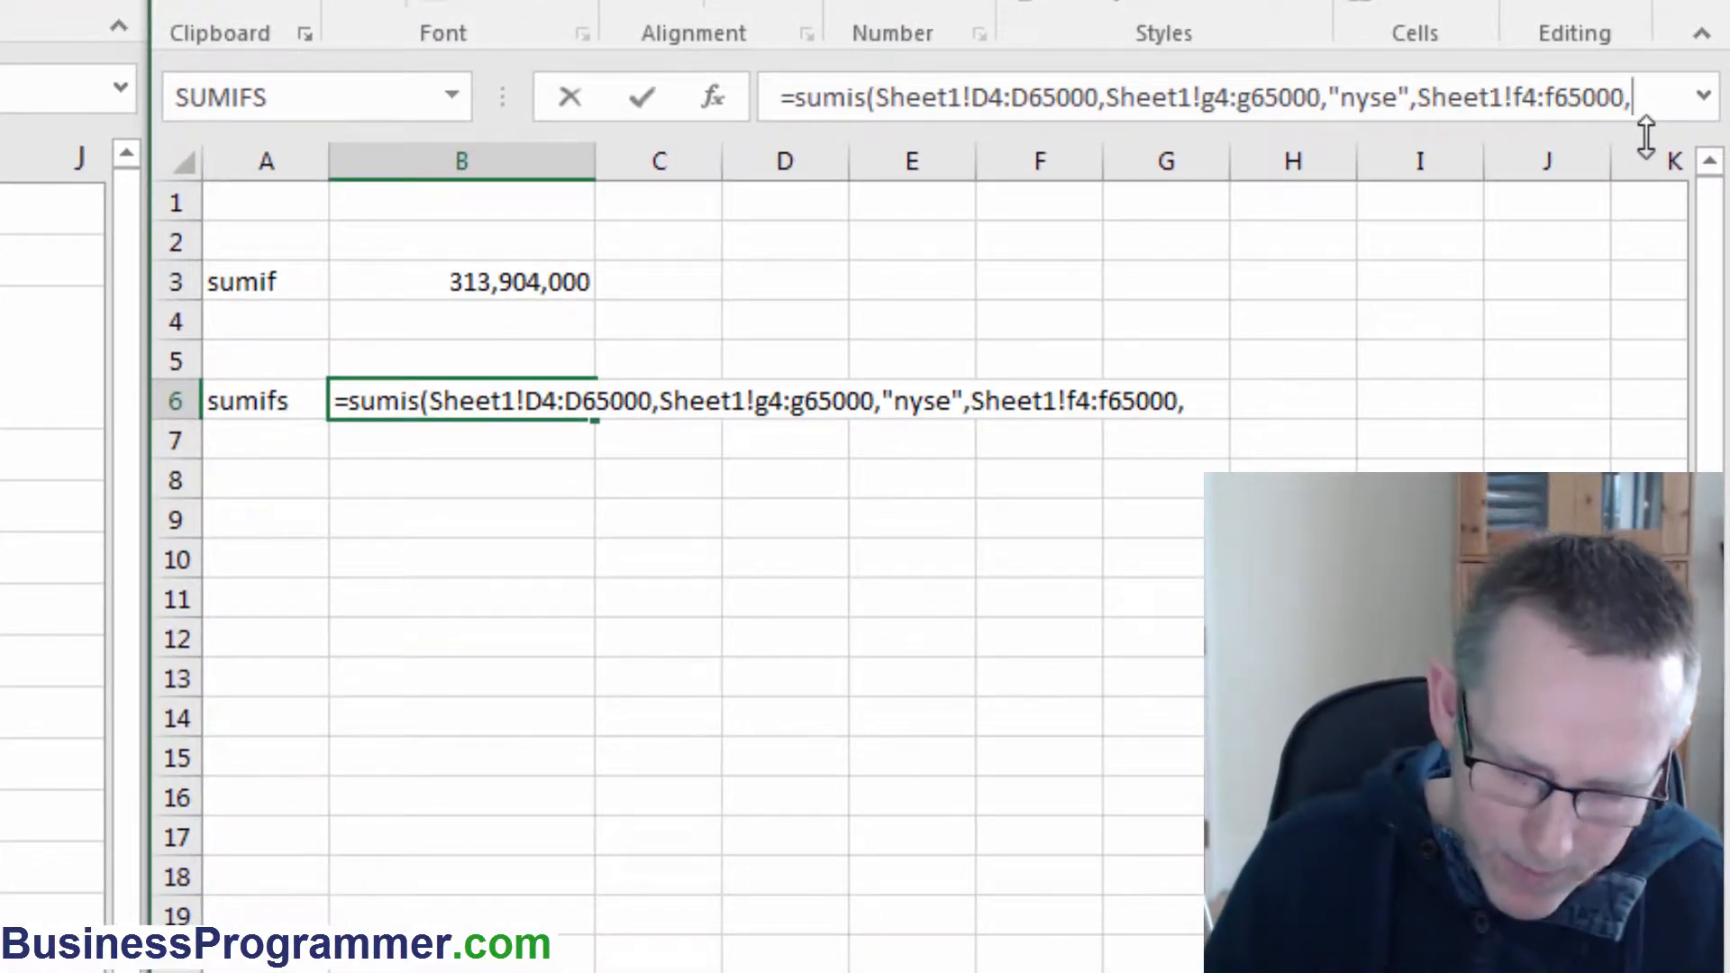
pyautogui.write('"abev",')
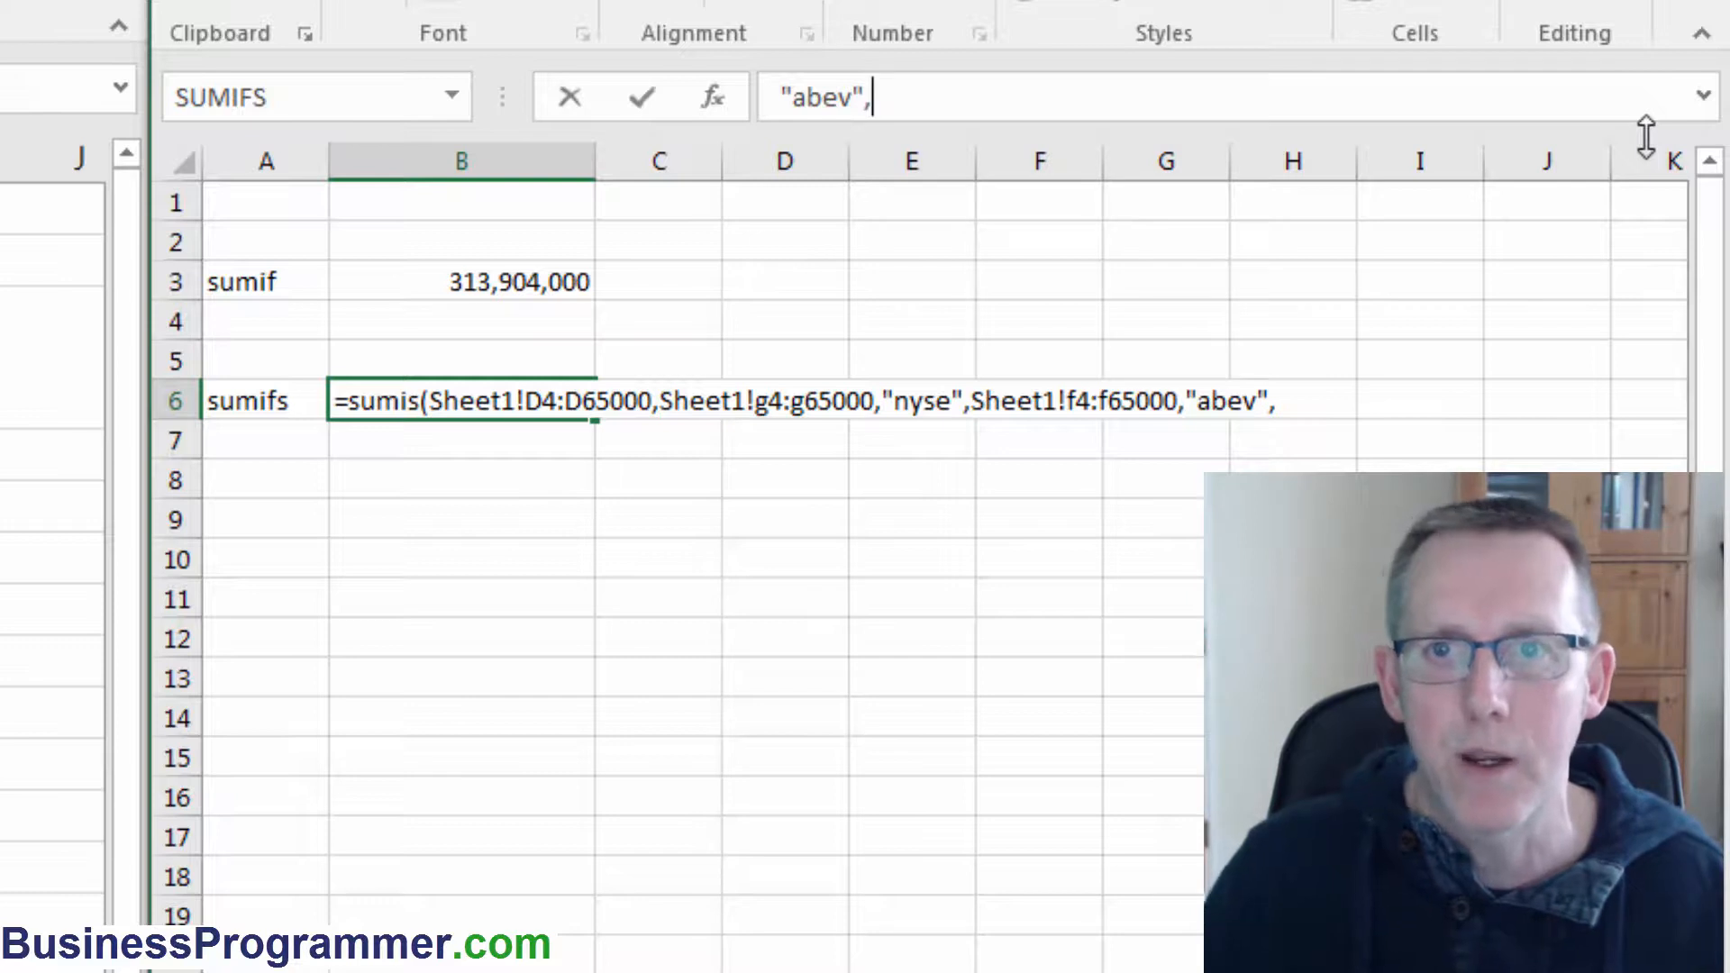
# Add Sheet1!B4:B65000 as the third criteria range with the criterion "Friday" and close the formula.
pyautogui.write('Sheet1!B4:B65000')
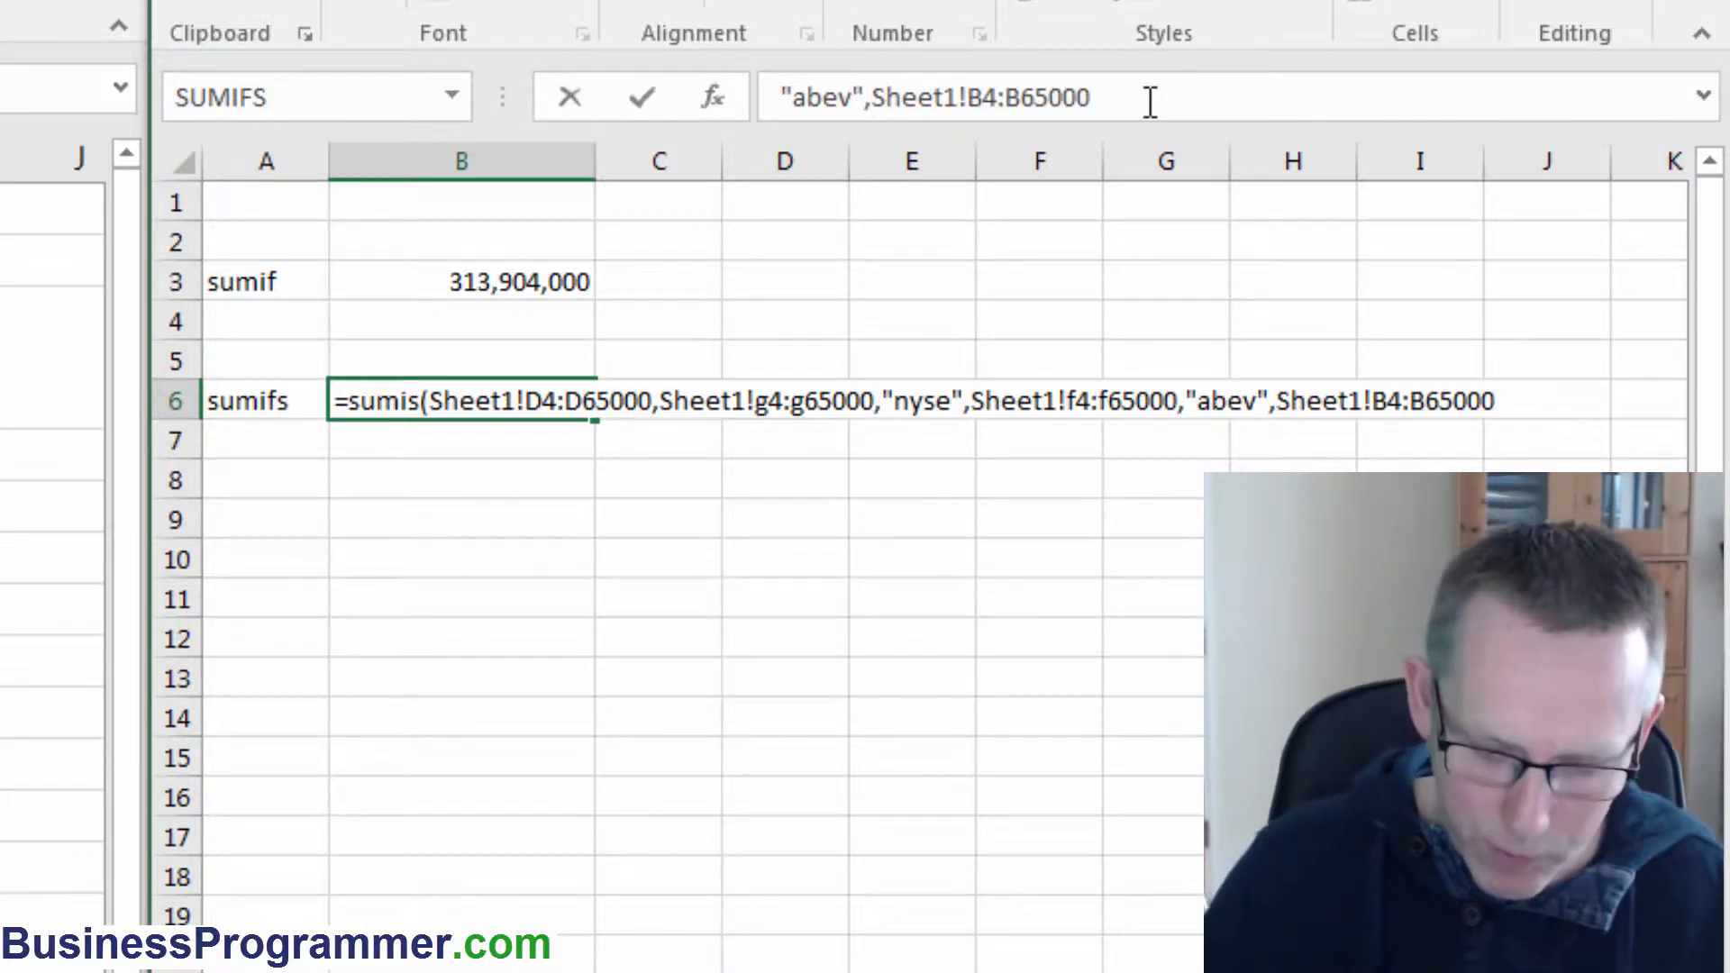
pyautogui.write(',')
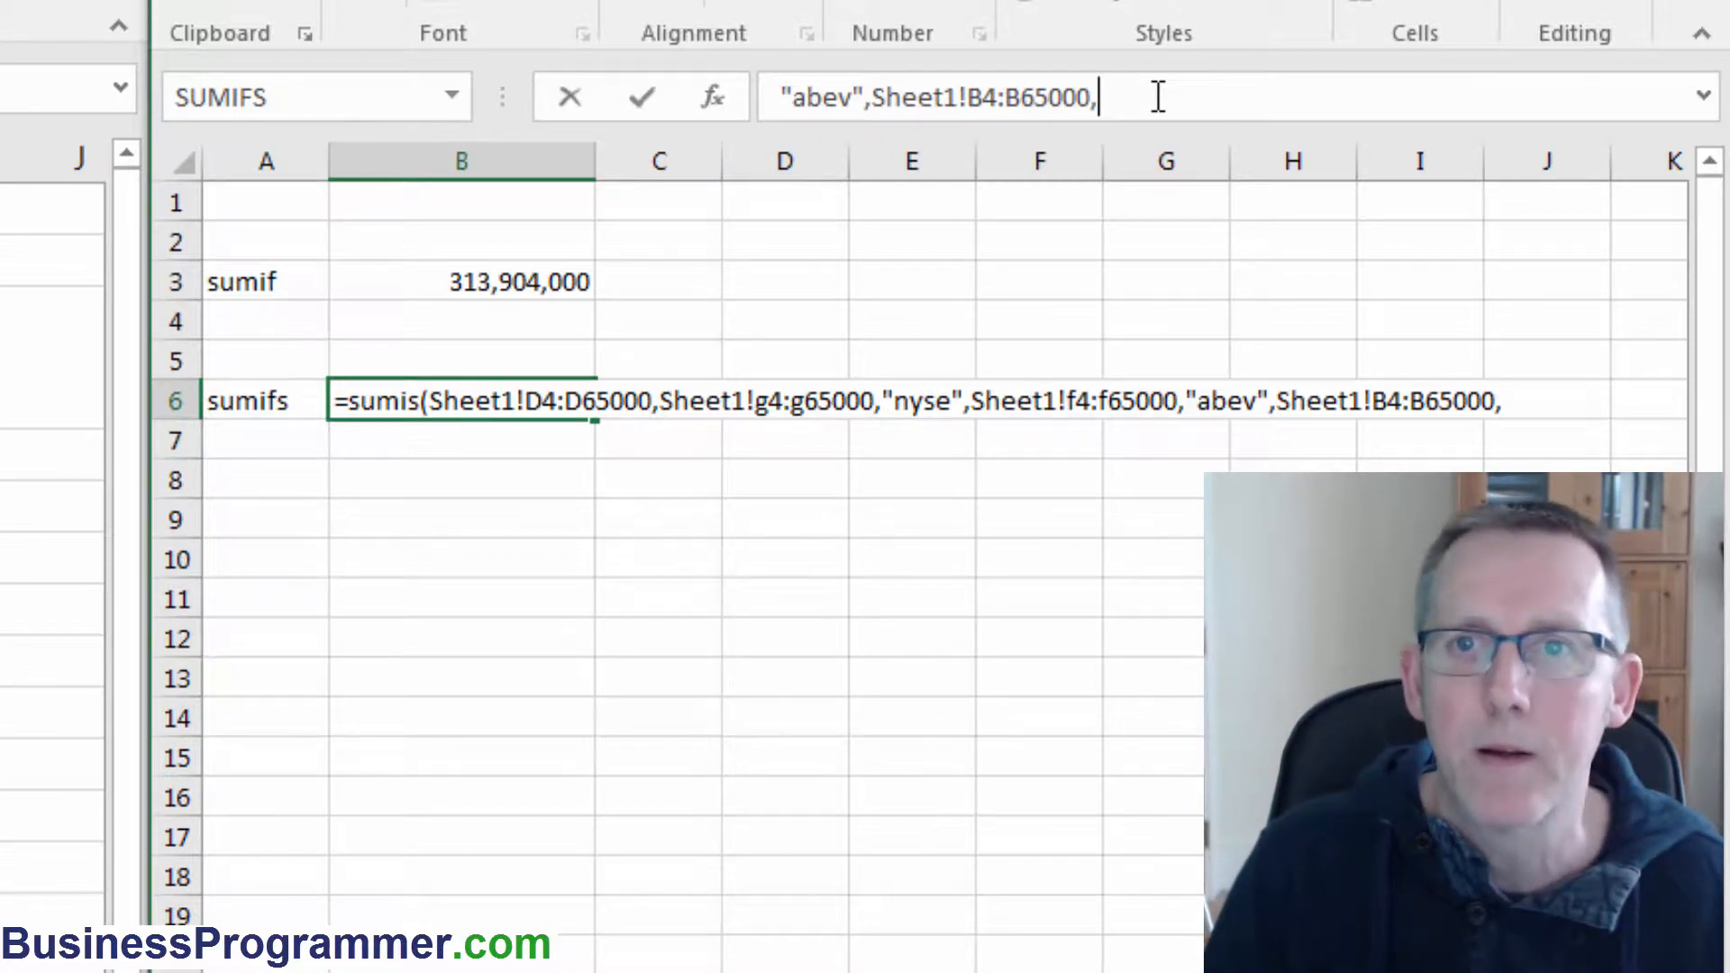
pyautogui.write('"Friday')
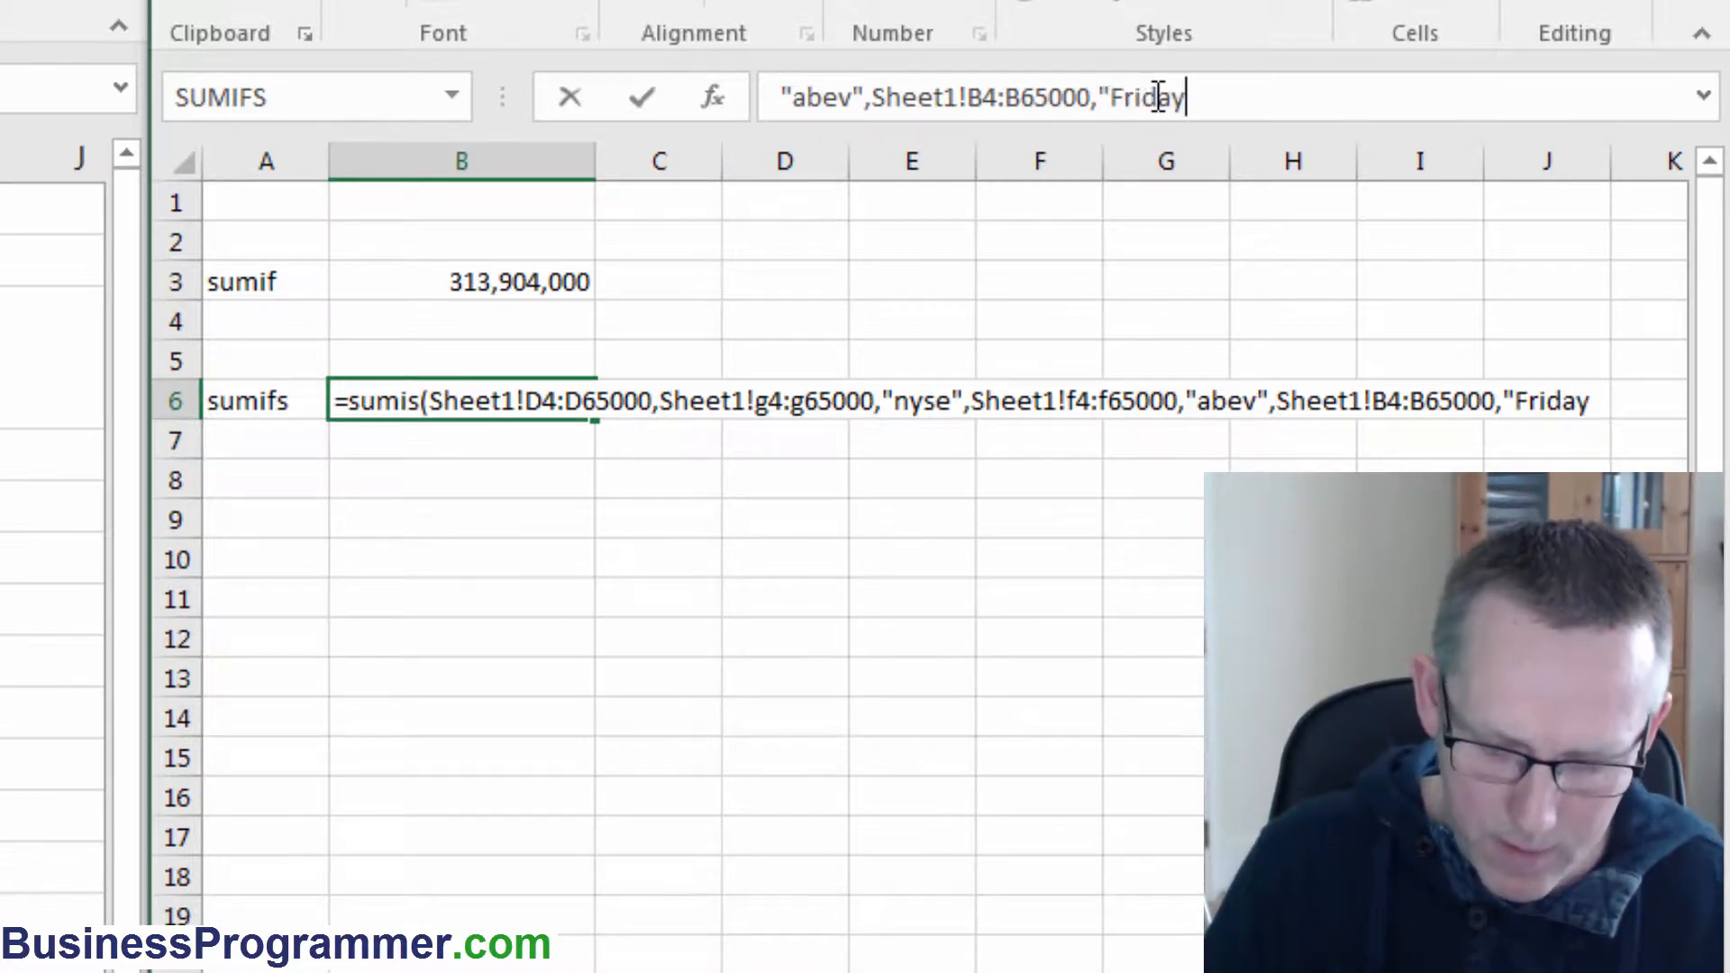
pyautogui.write('")')
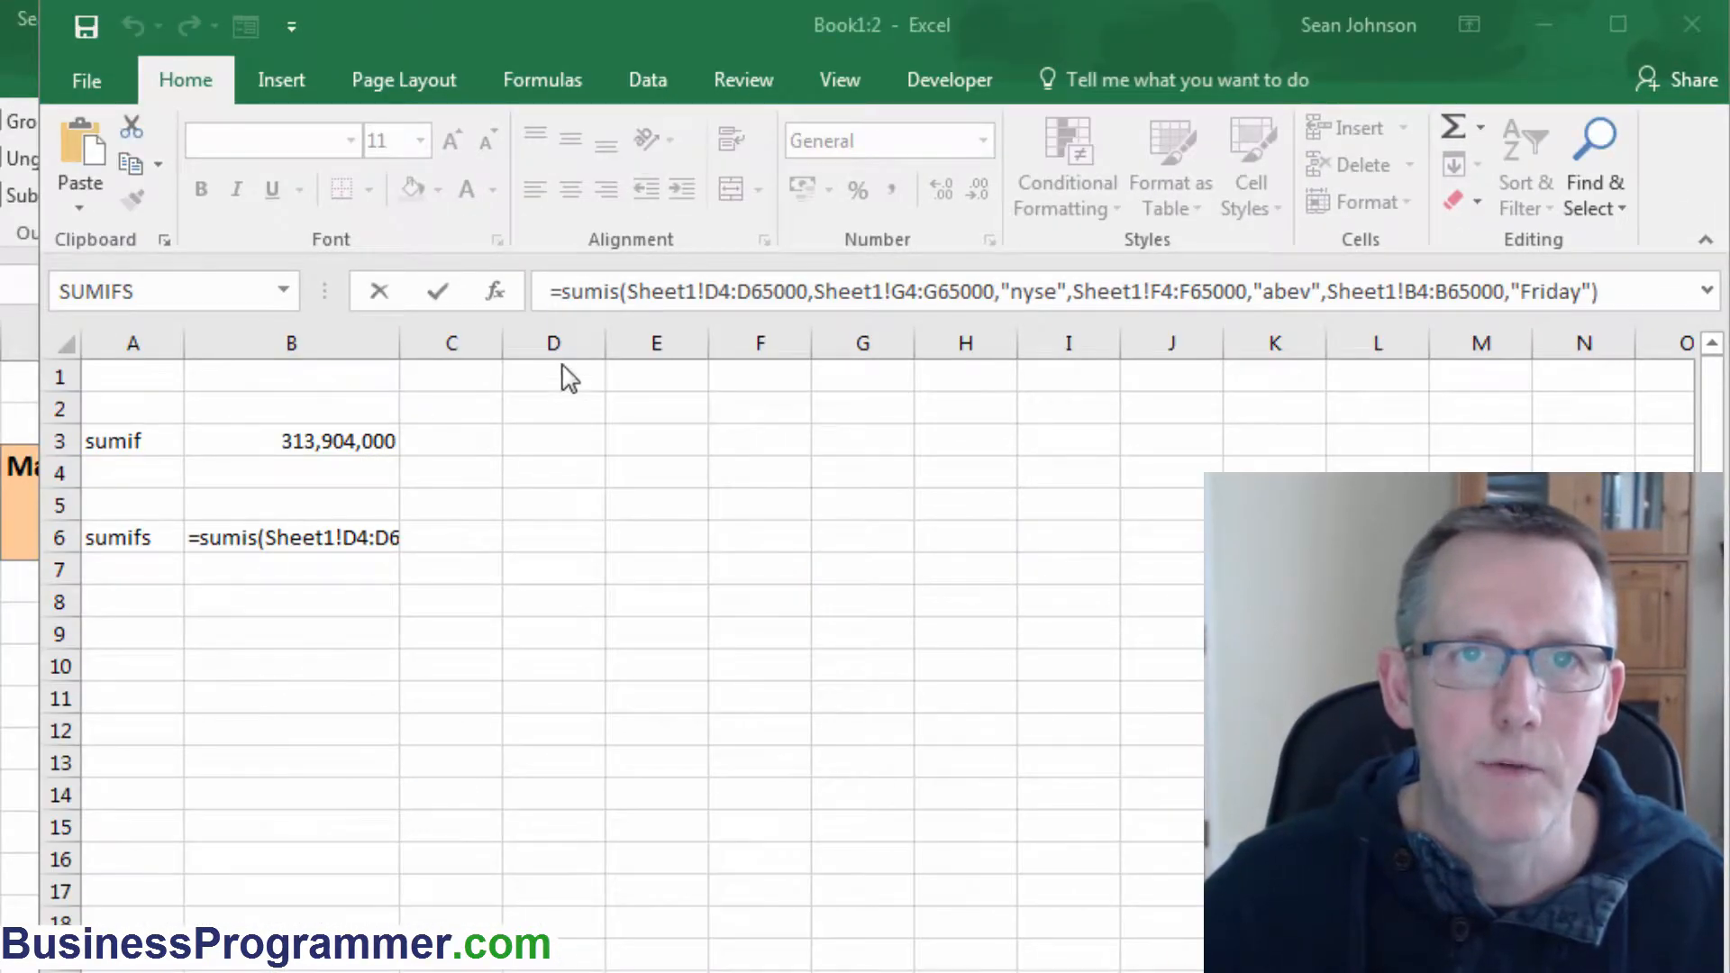
# Correct the function name to sumifs and enter the formula in B6.
pyautogui.click(610, 291)
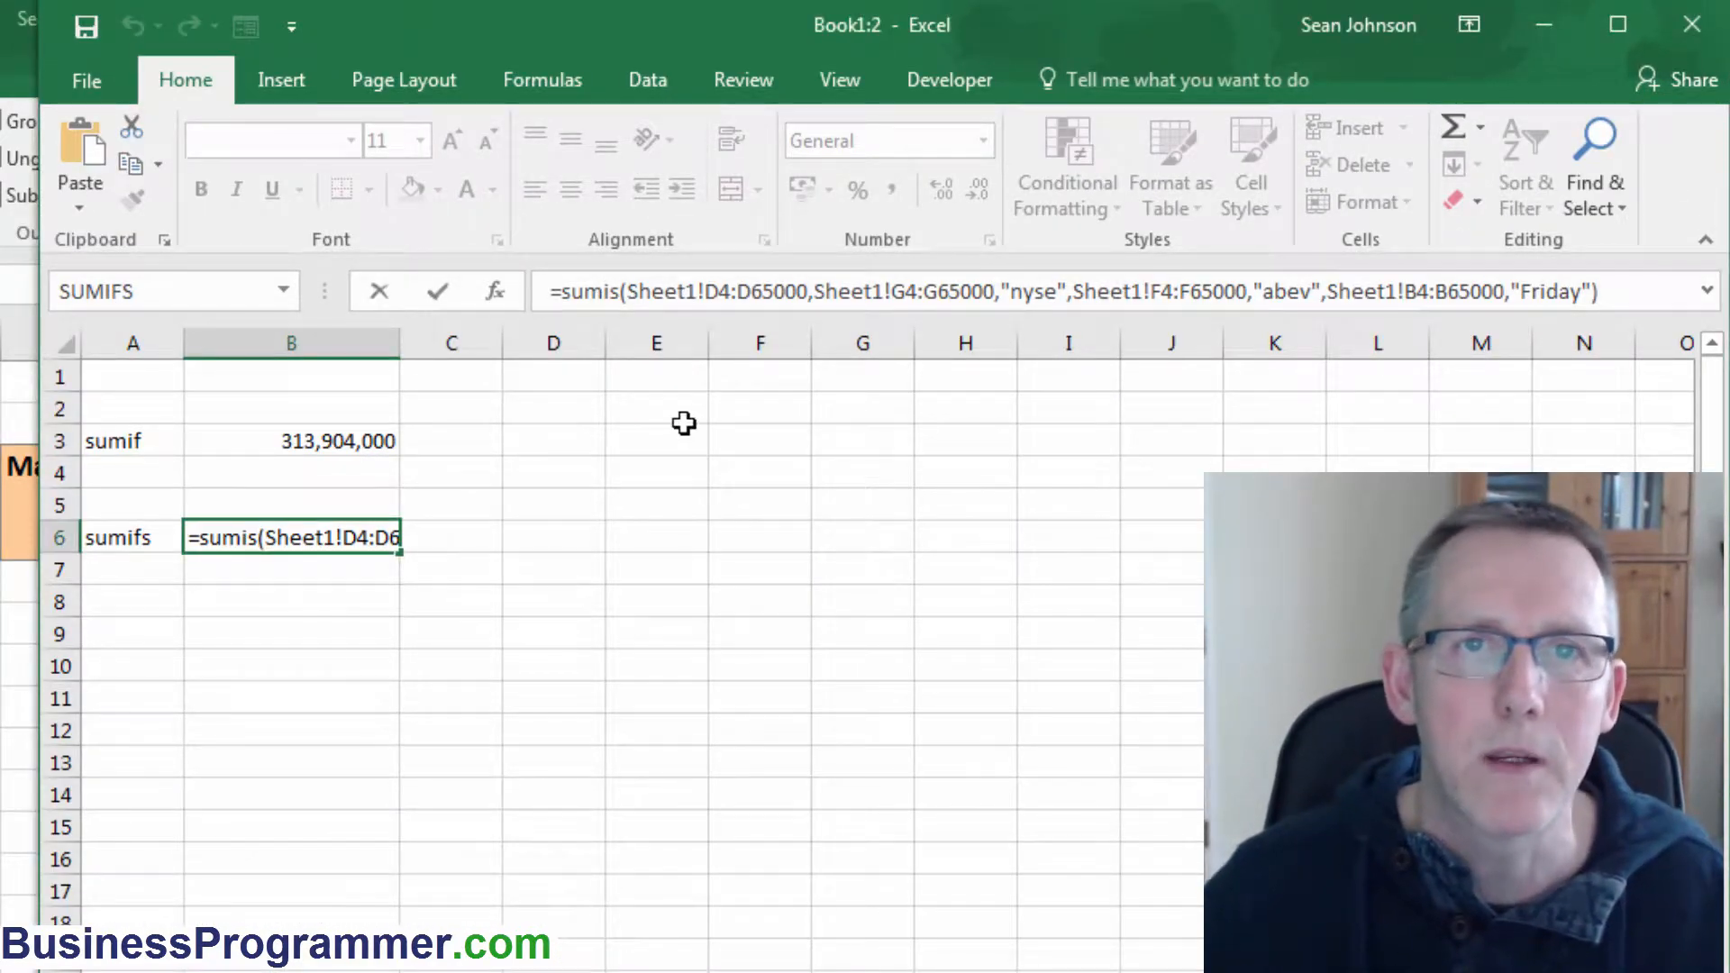
pyautogui.click(603, 291)
pyautogui.write('f')
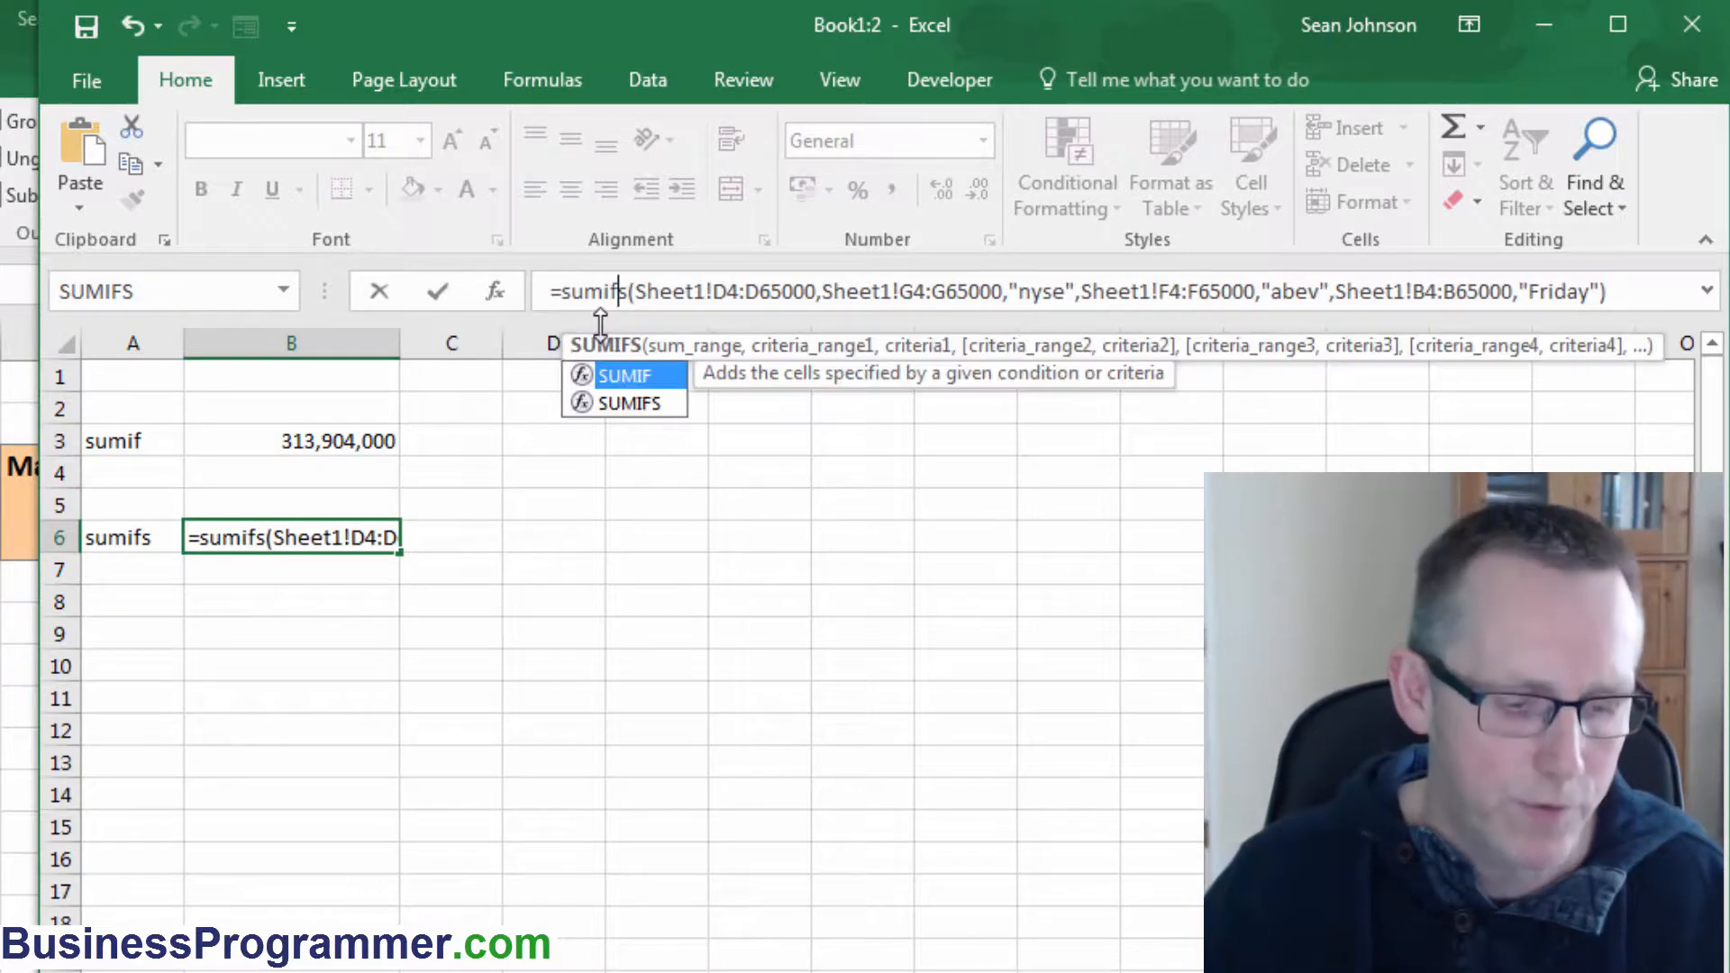
pyautogui.press('Escape')
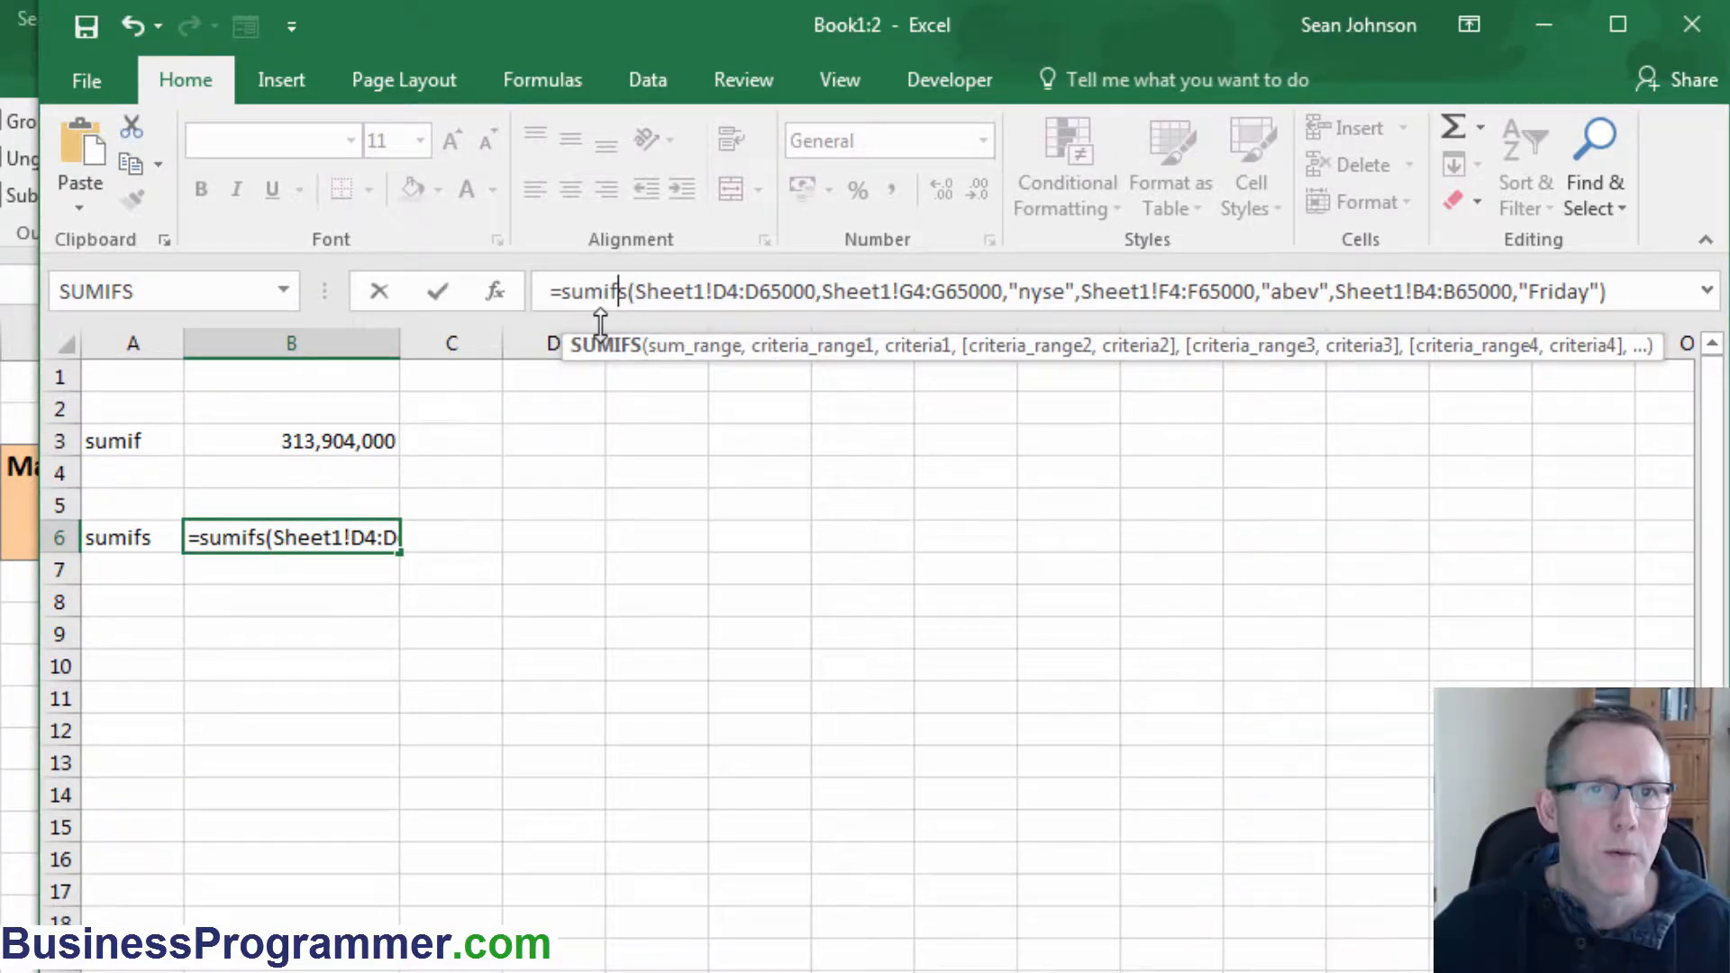
pyautogui.press('Return')
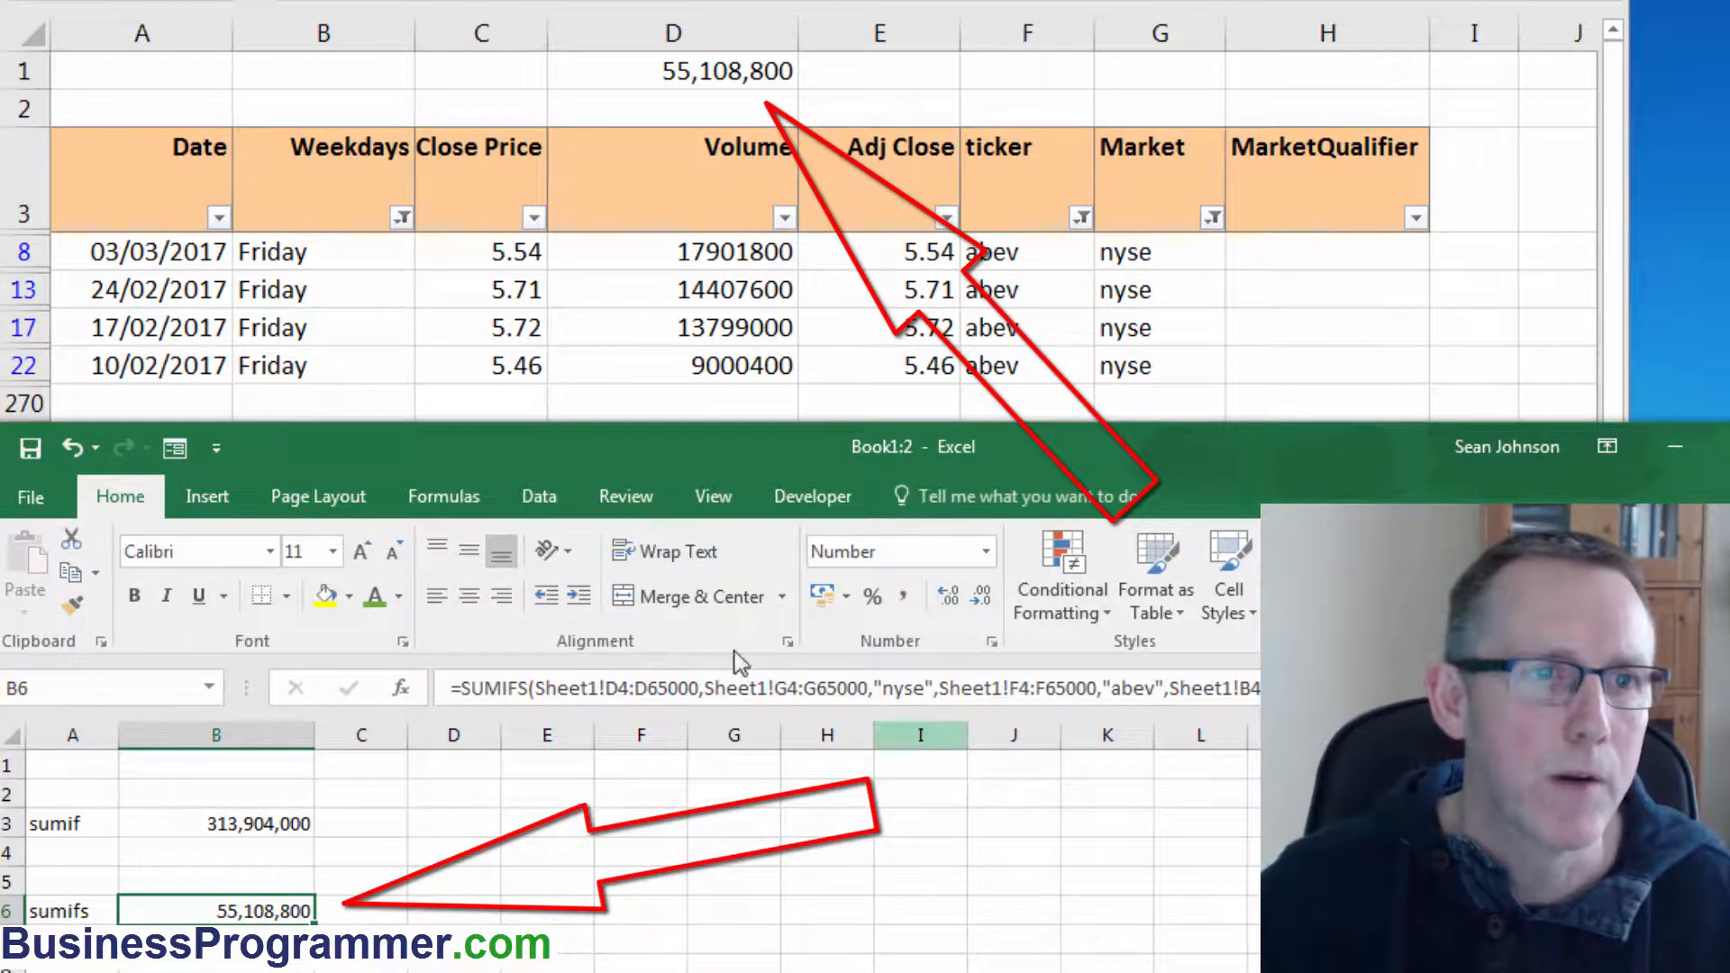
# Step through the SUMIFS formula's arguments, comparing each with the argument tooltip.
pyautogui.click(647, 687)
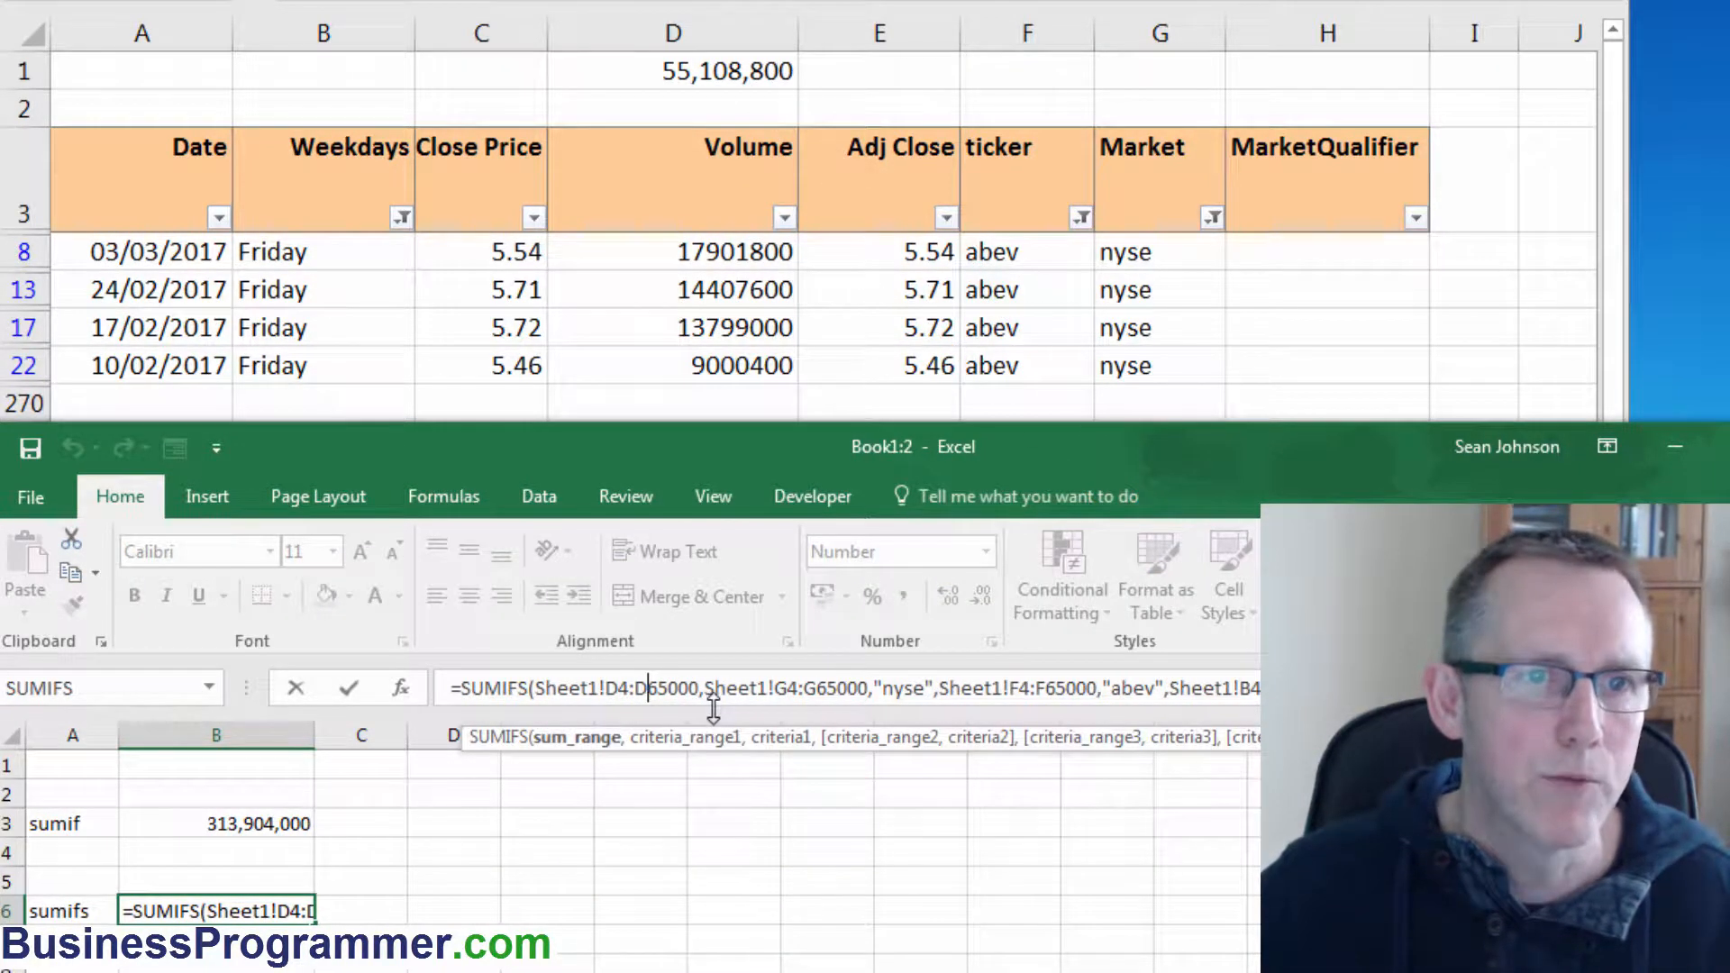
pyautogui.click(905, 690)
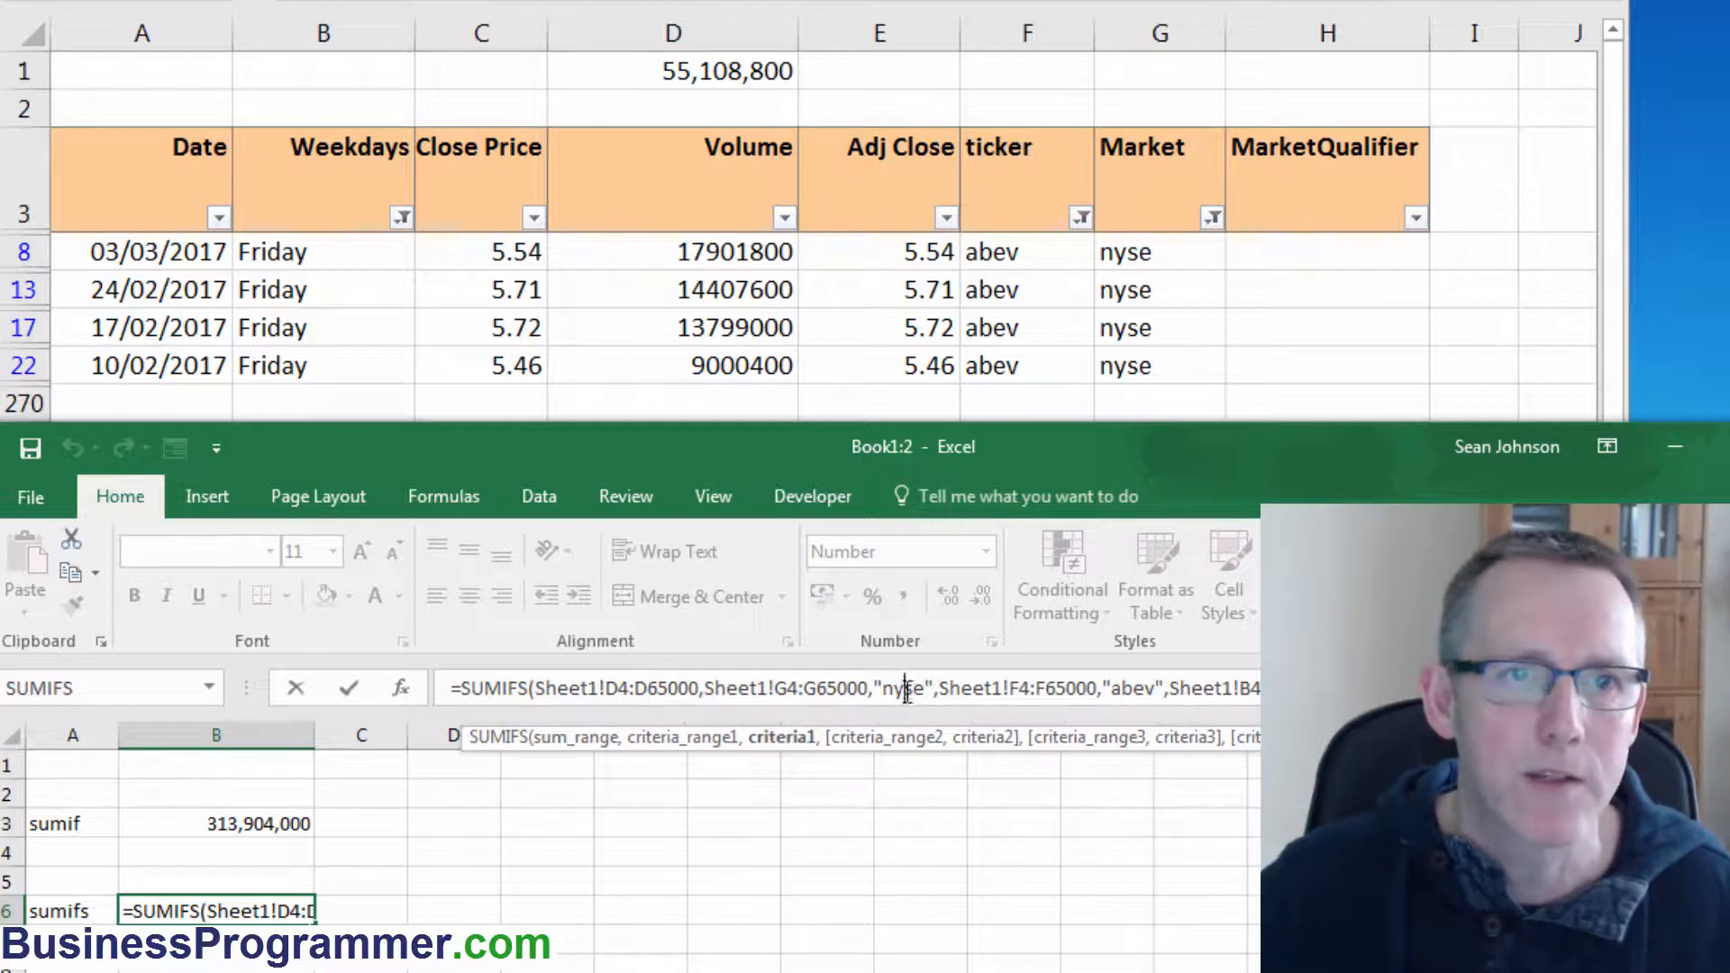
pyautogui.click(1120, 690)
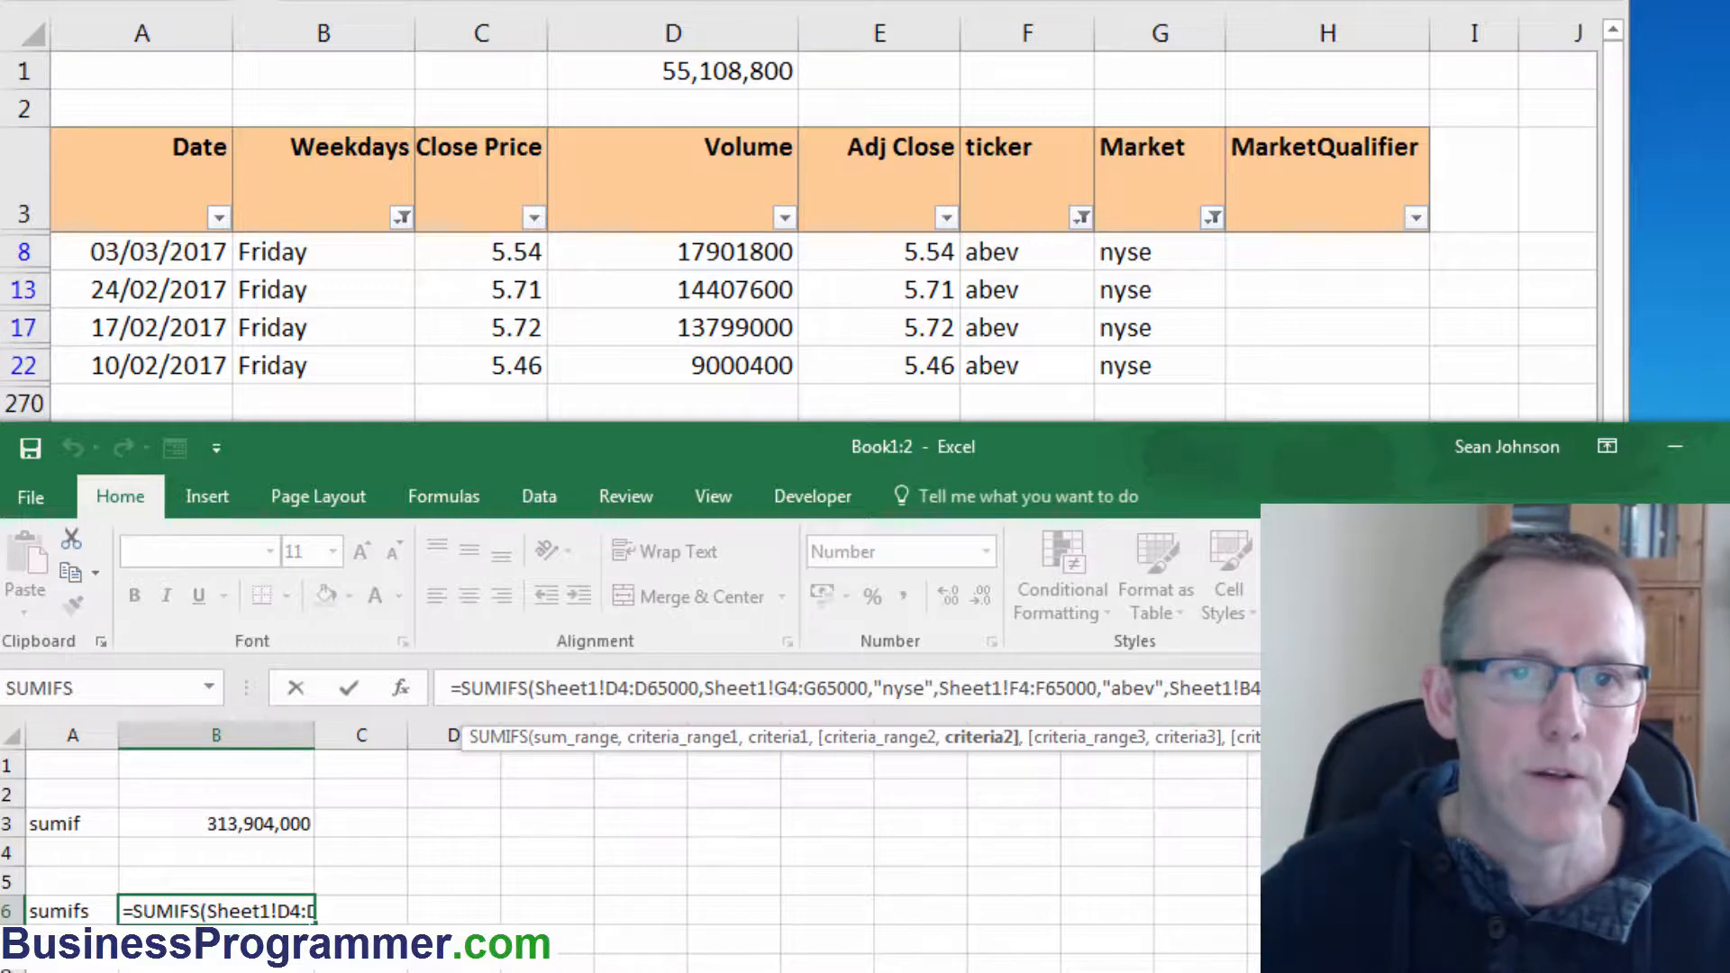
pyautogui.click(1242, 690)
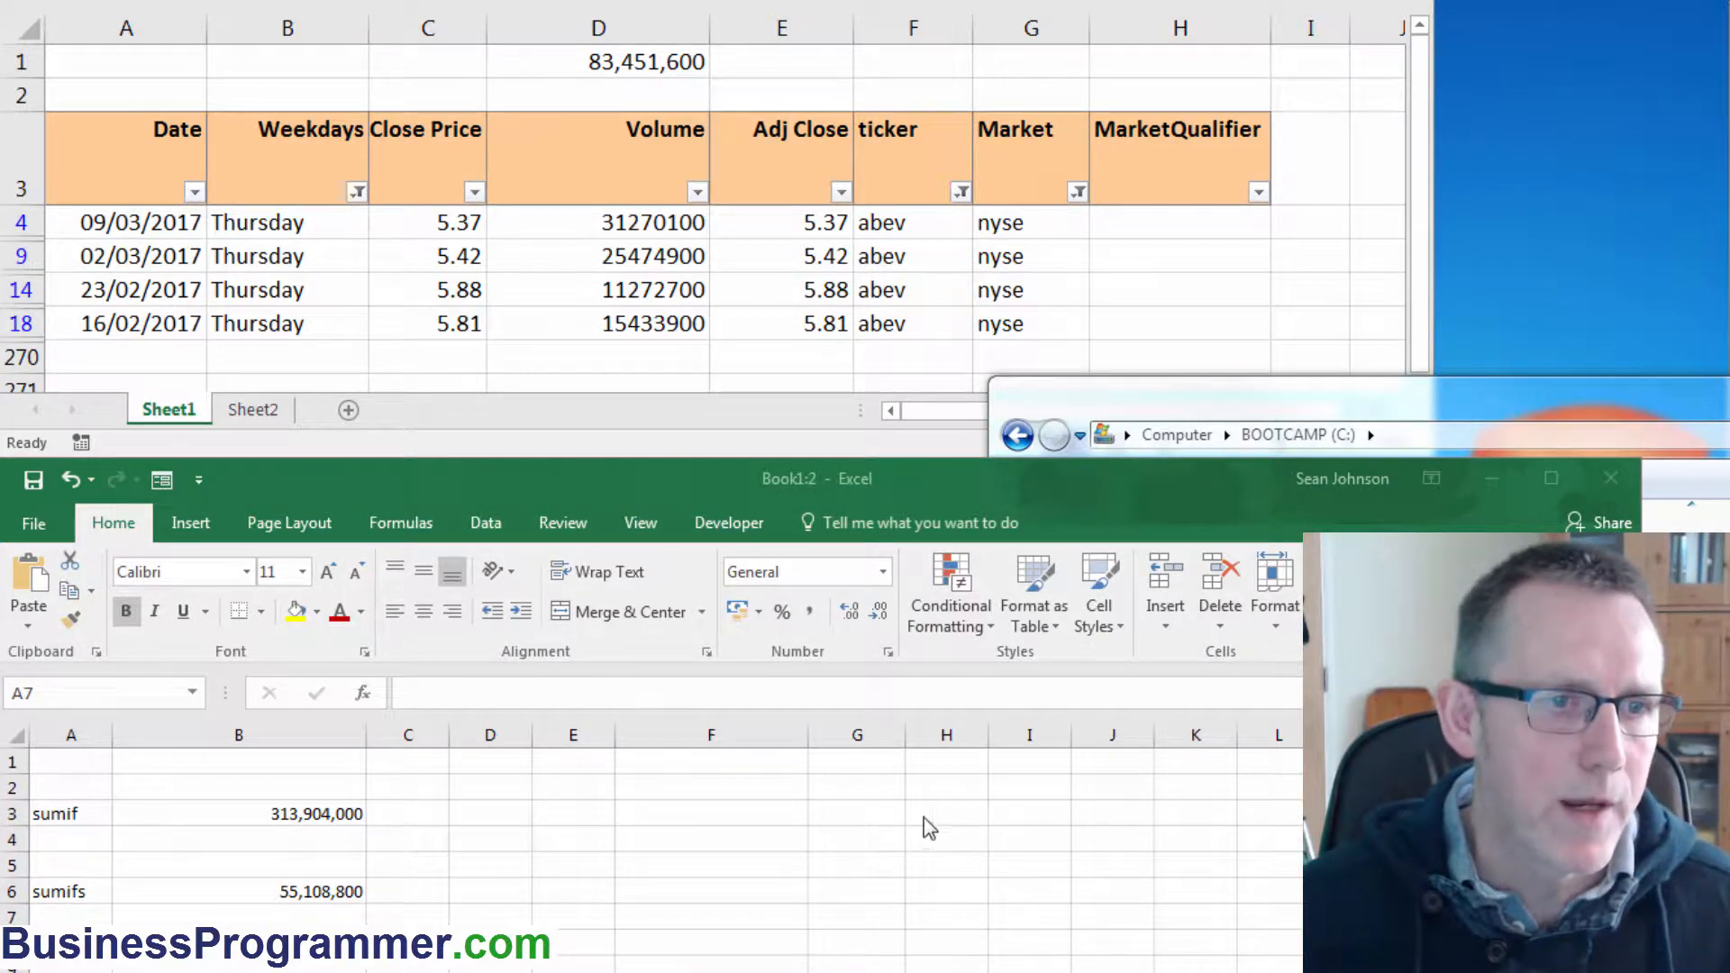
# Enter the labels StartRow, EndRow, Volume, Weekdays, Market and Ticker down column E from E2.
pyautogui.click(574, 761)
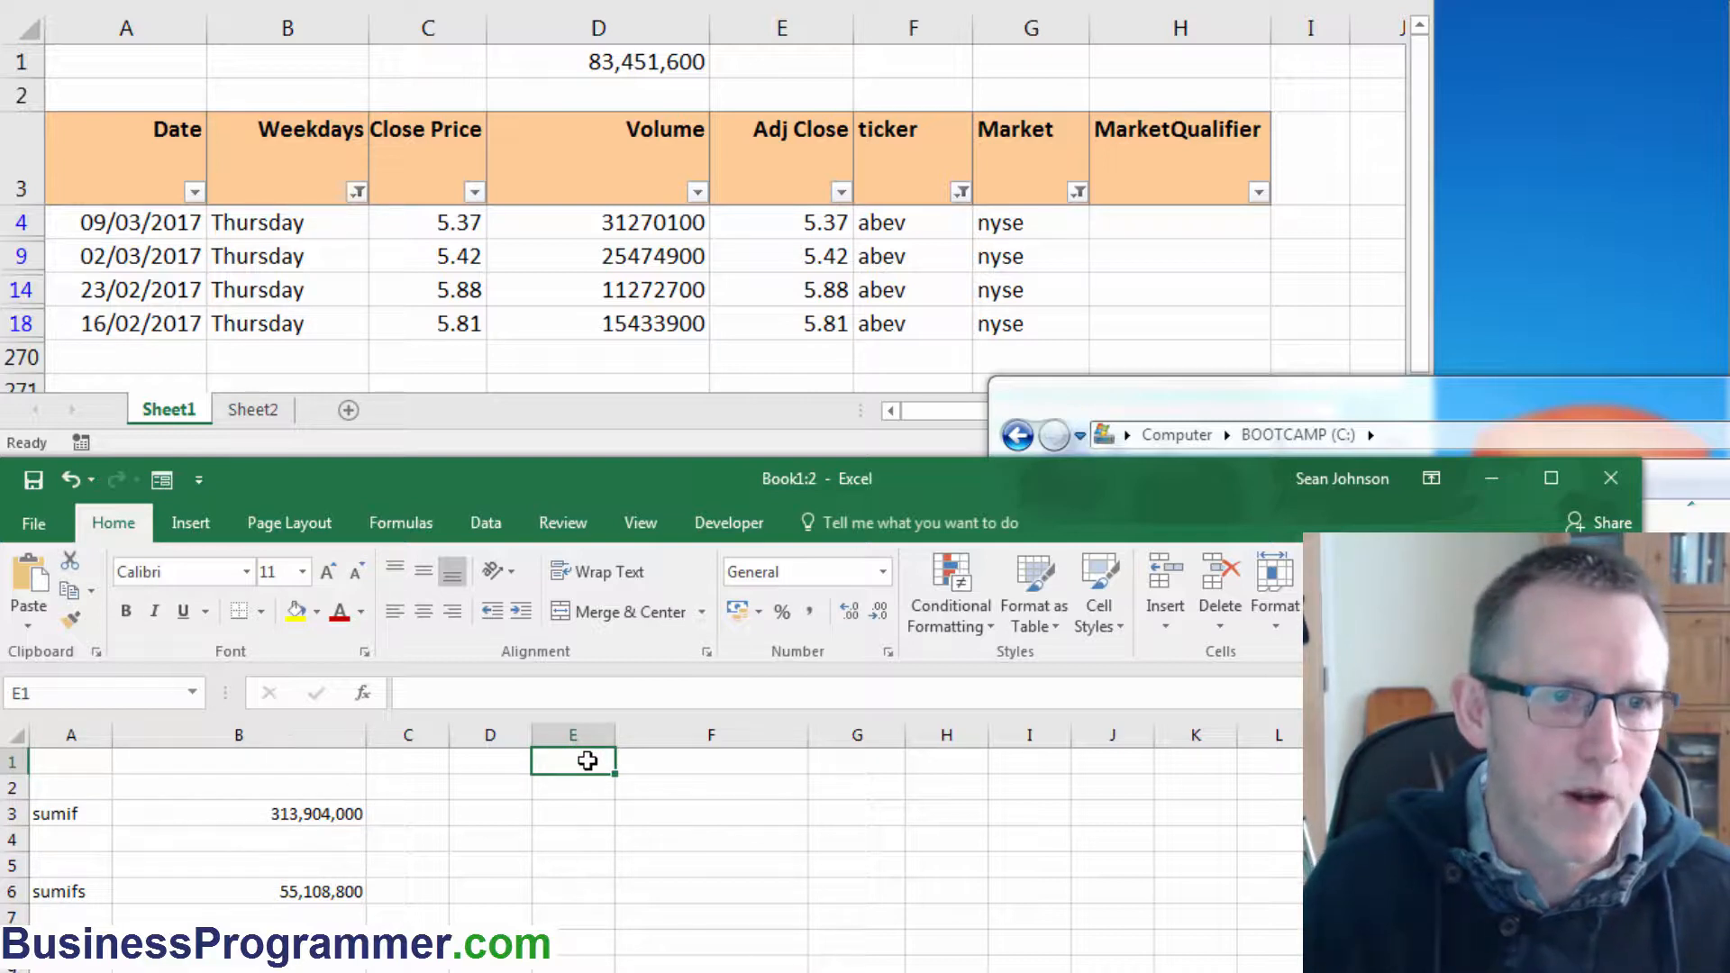
pyautogui.press('Down')
pyautogui.write('StartRow')
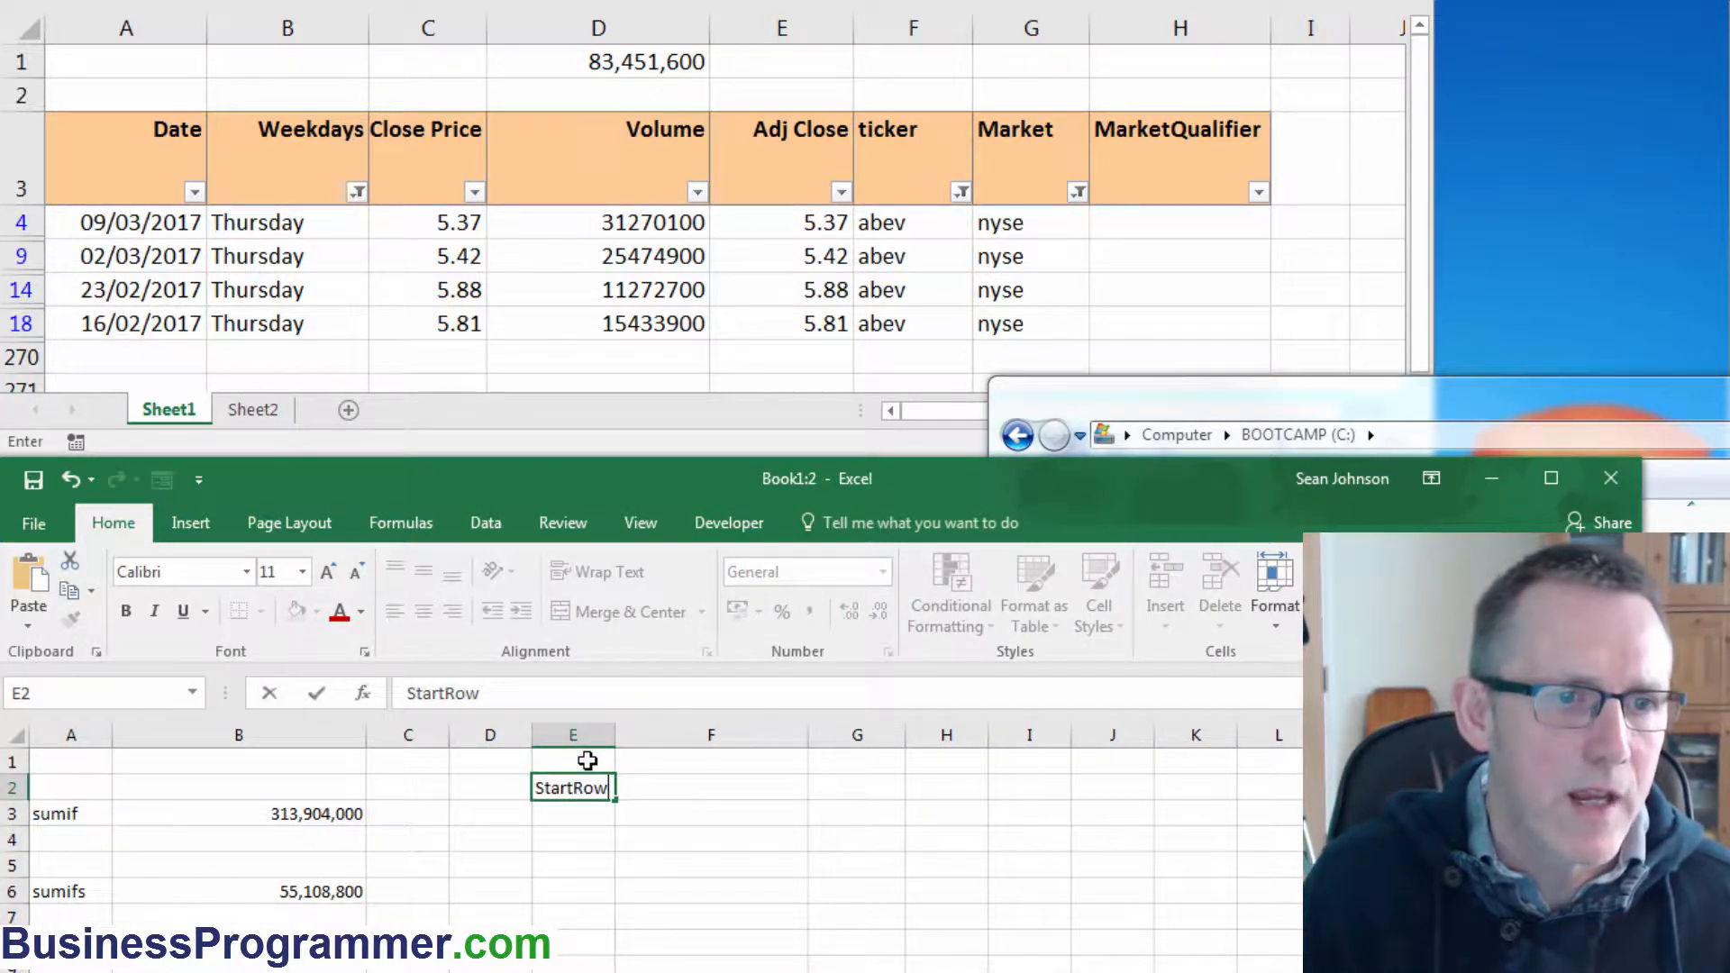
pyautogui.press('Return')
pyautogui.write('EndRow')
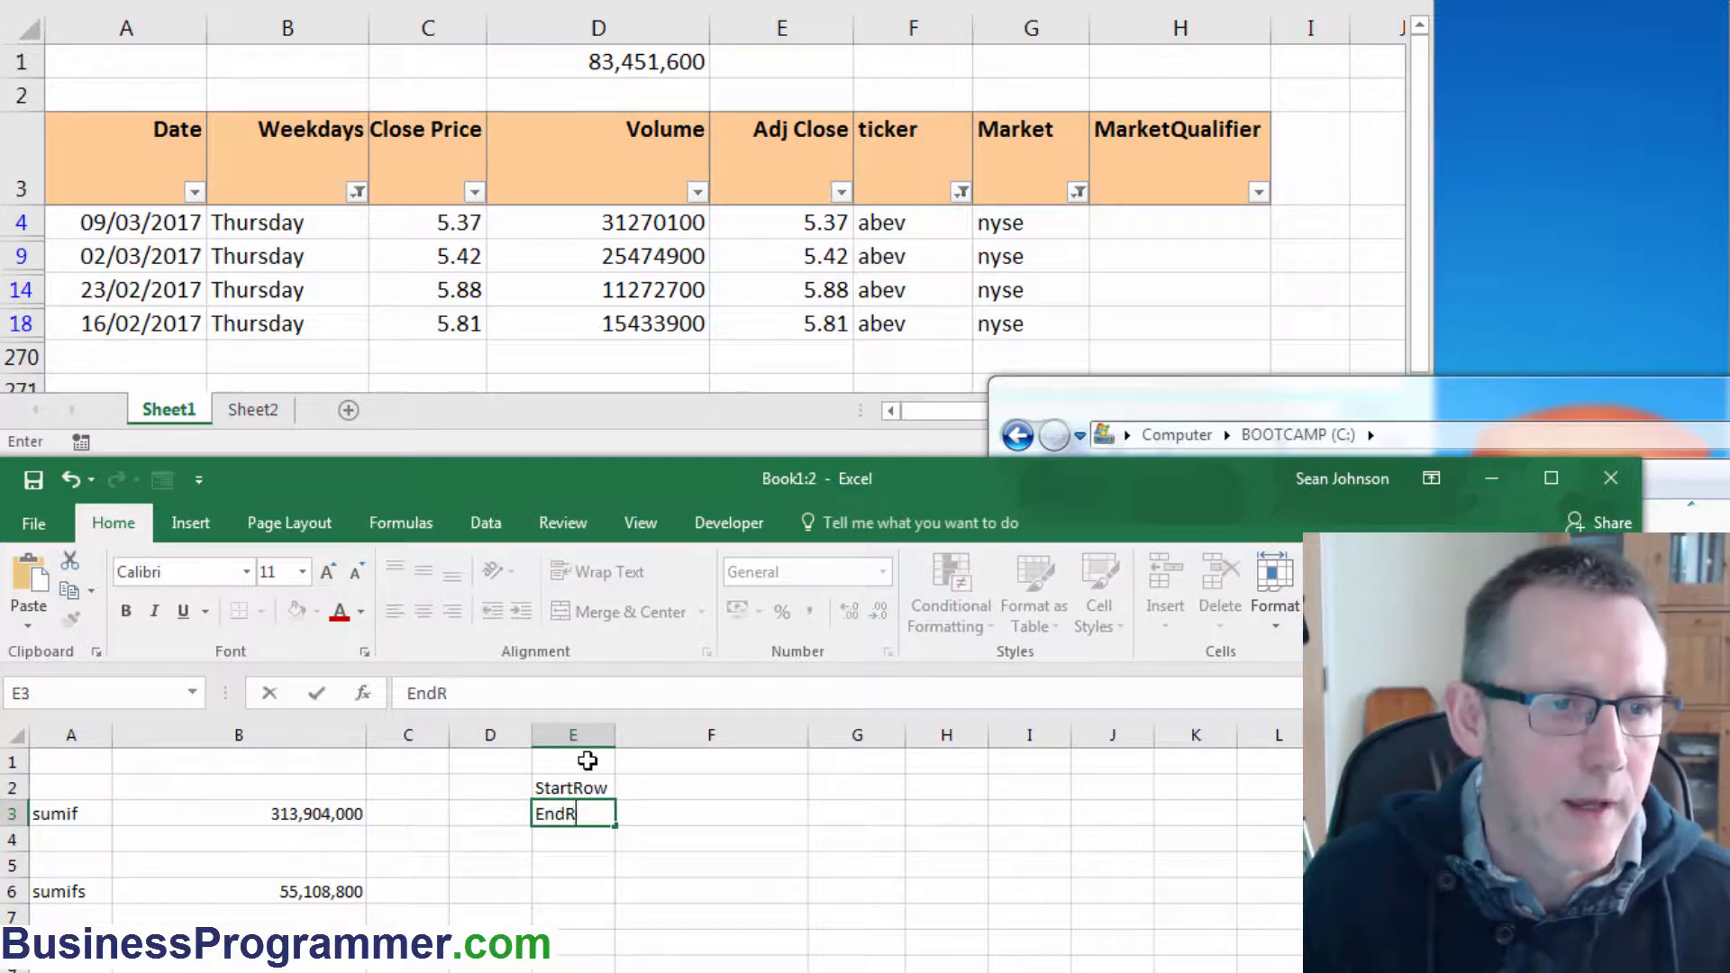
pyautogui.press('Return')
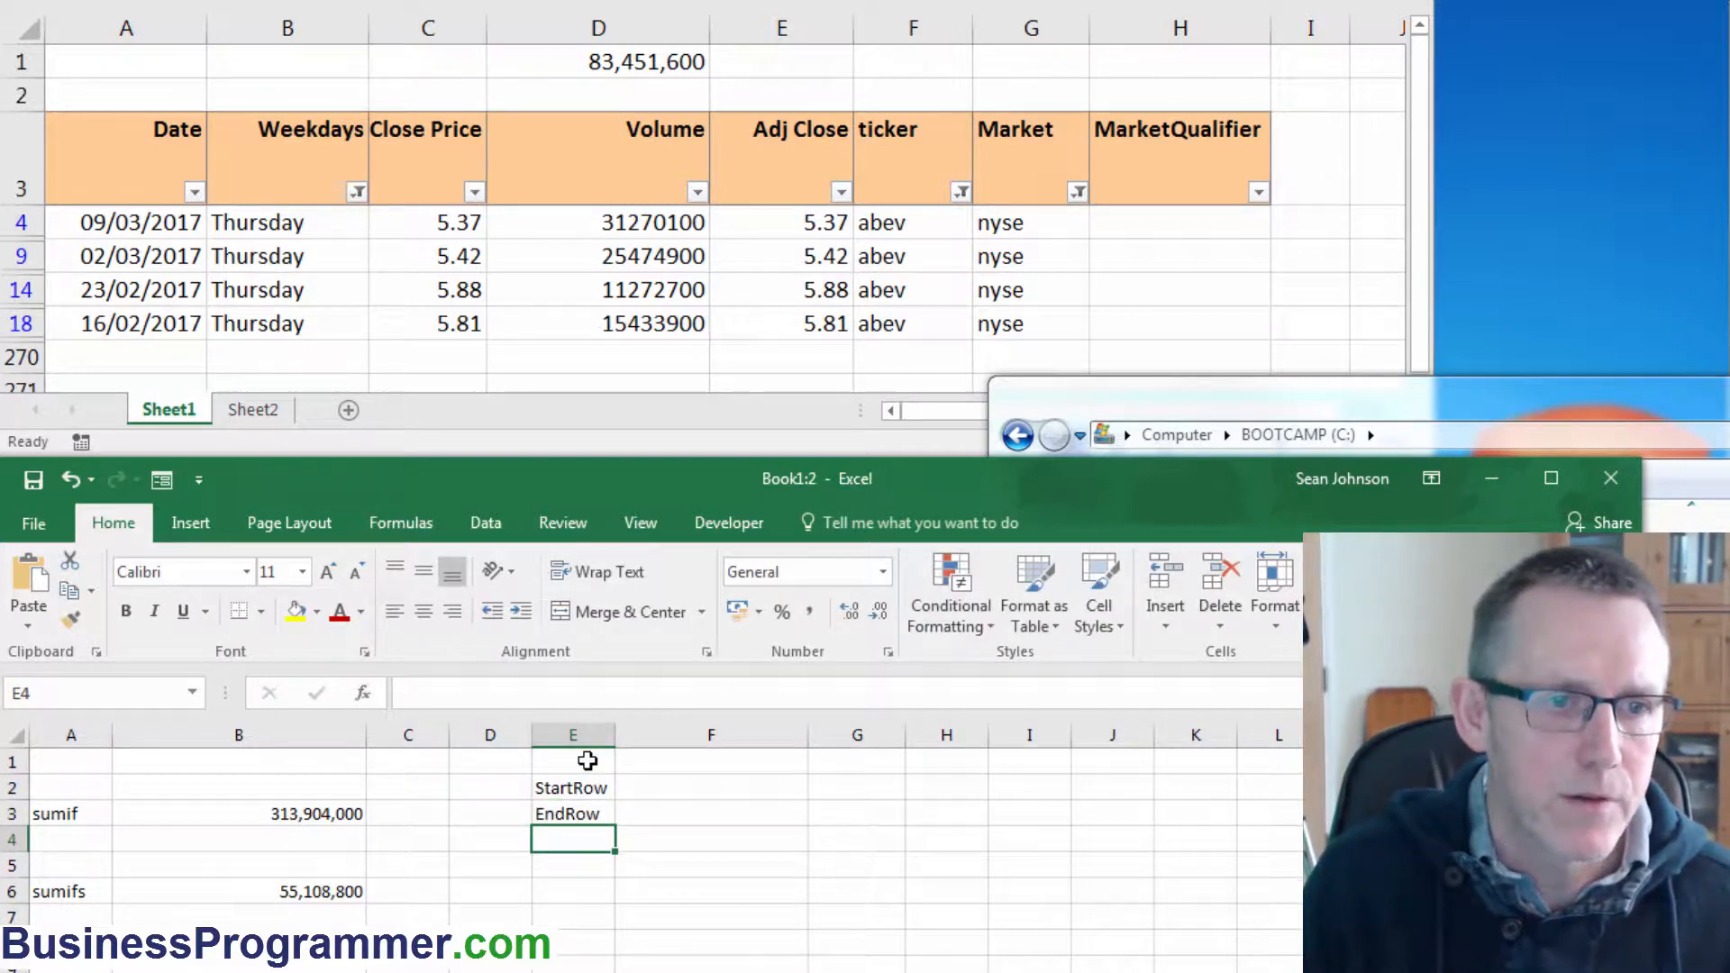
pyautogui.write('Volume')
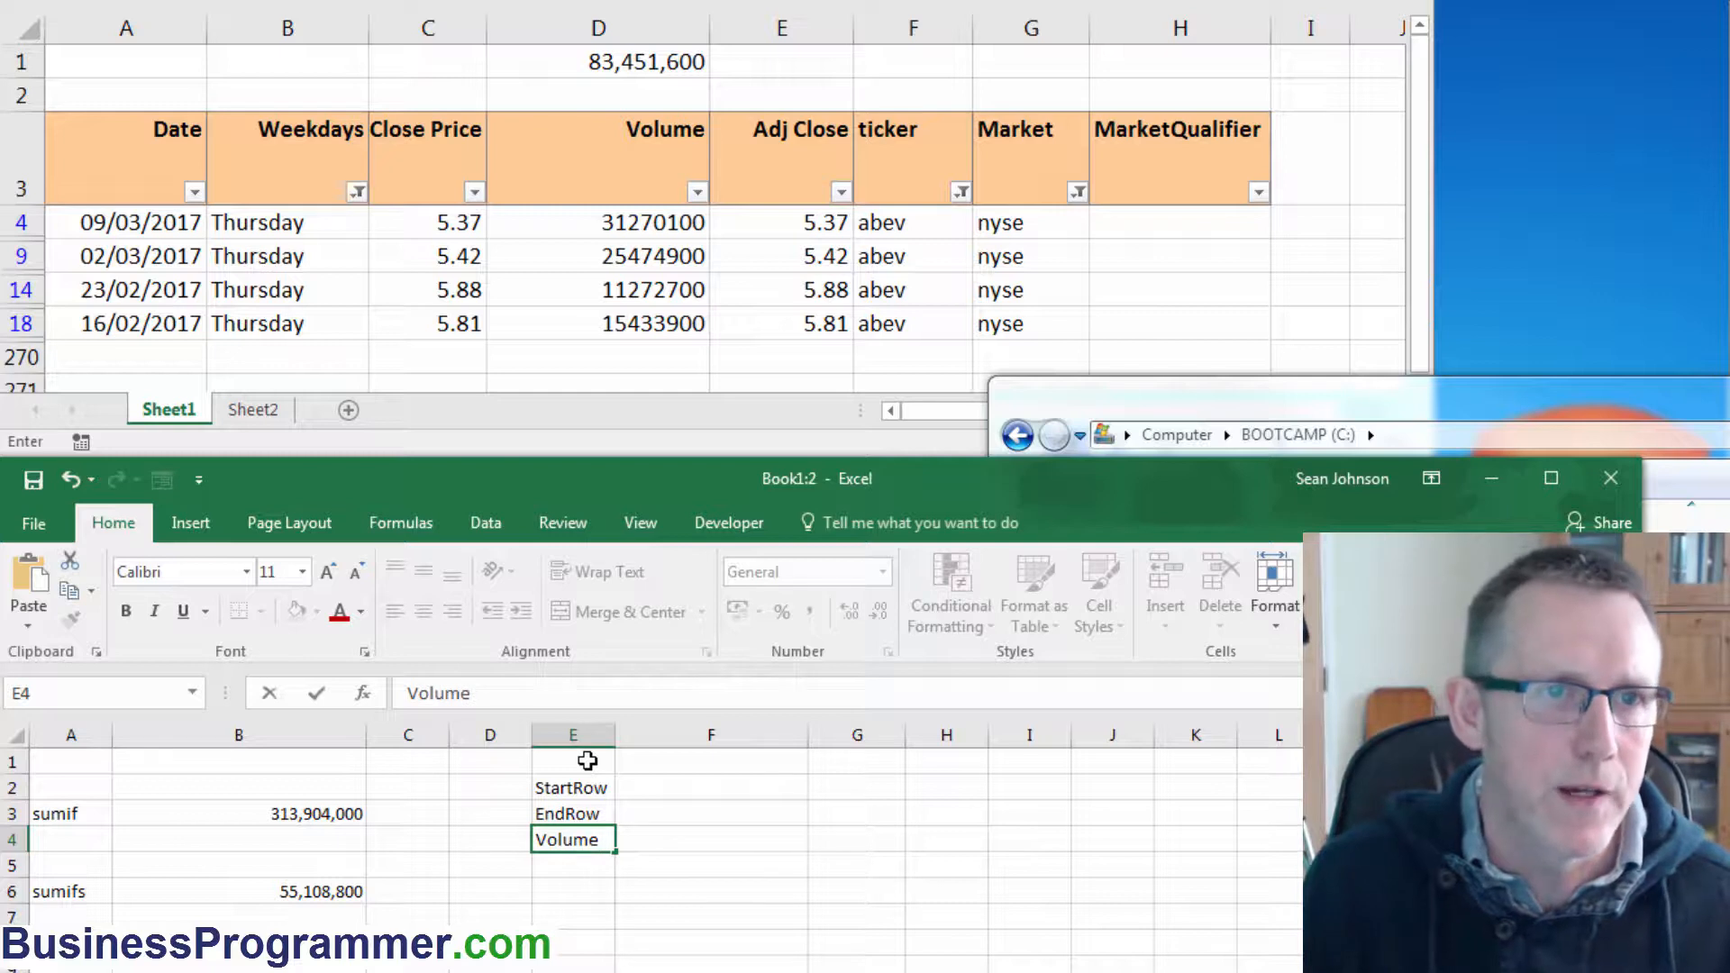
pyautogui.press('Return')
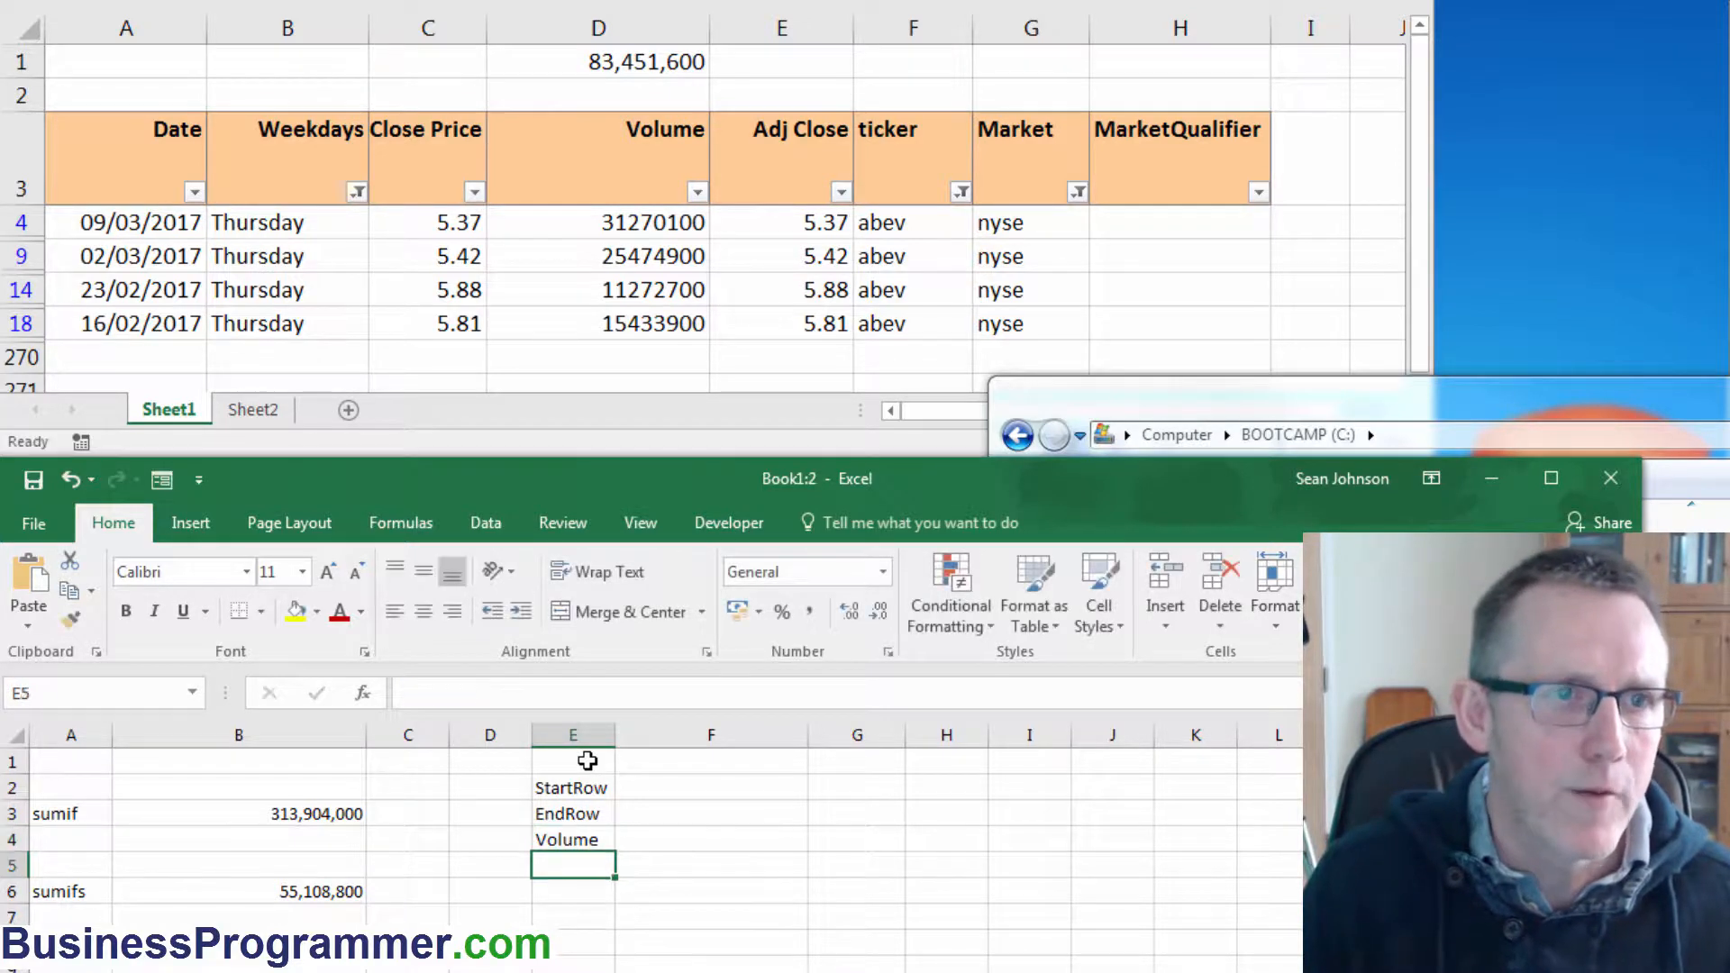
pyautogui.write('Wee')
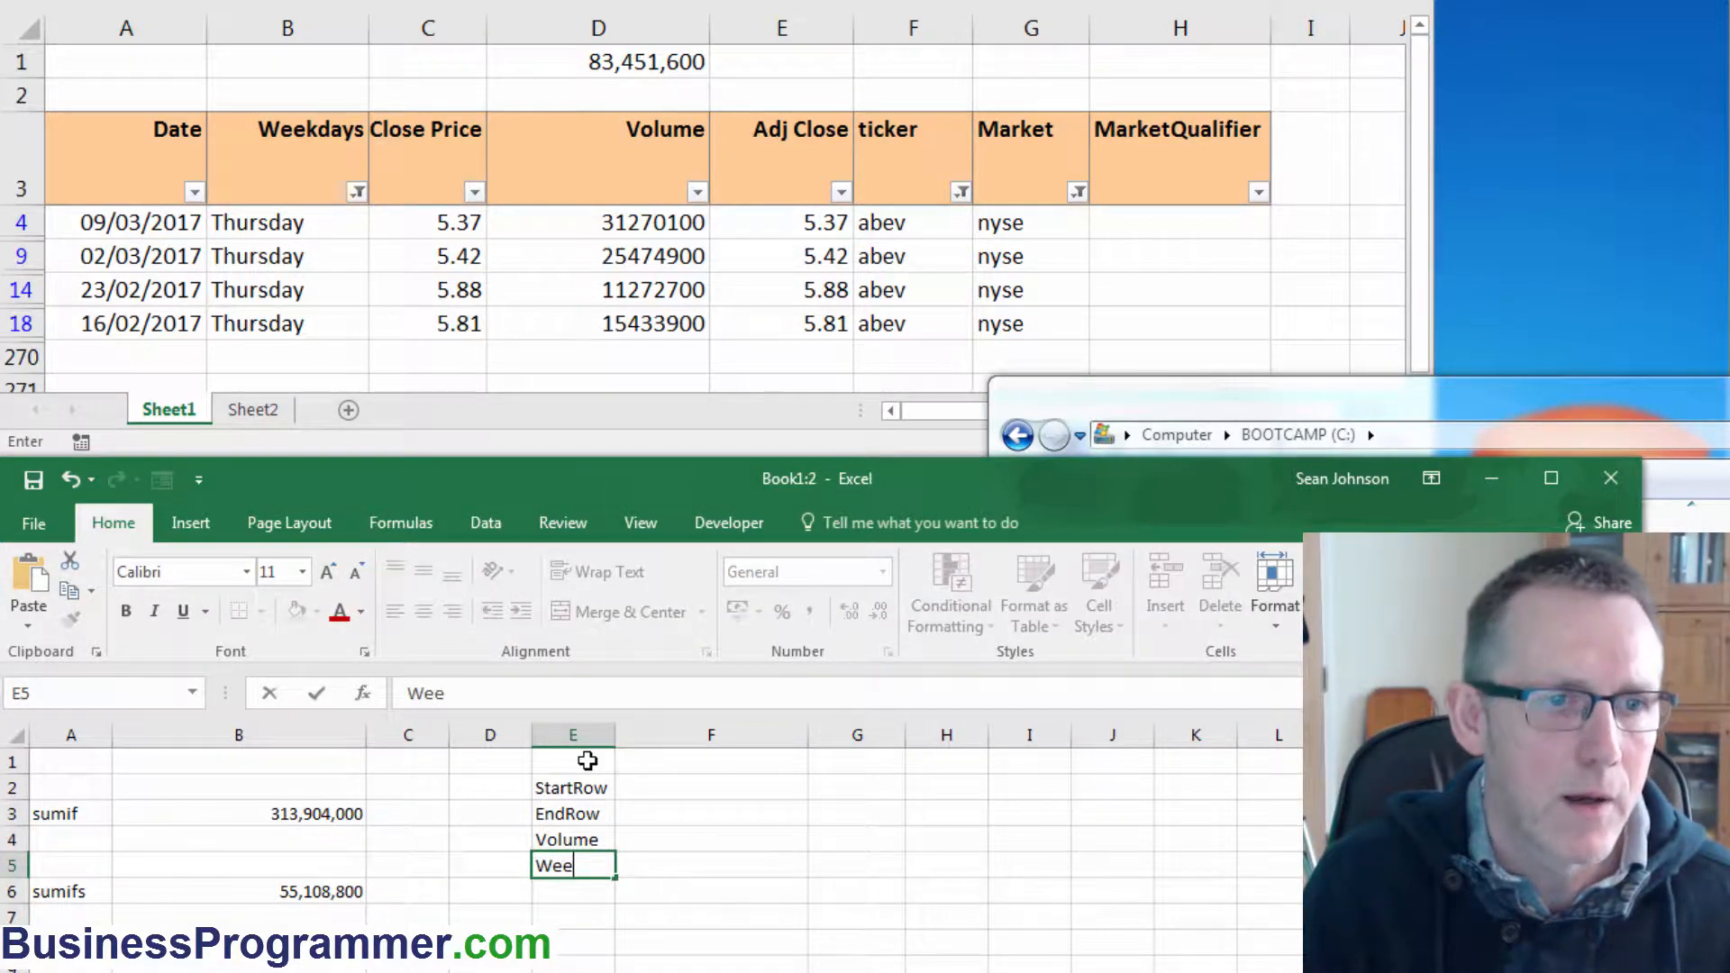
pyautogui.write('kdays')
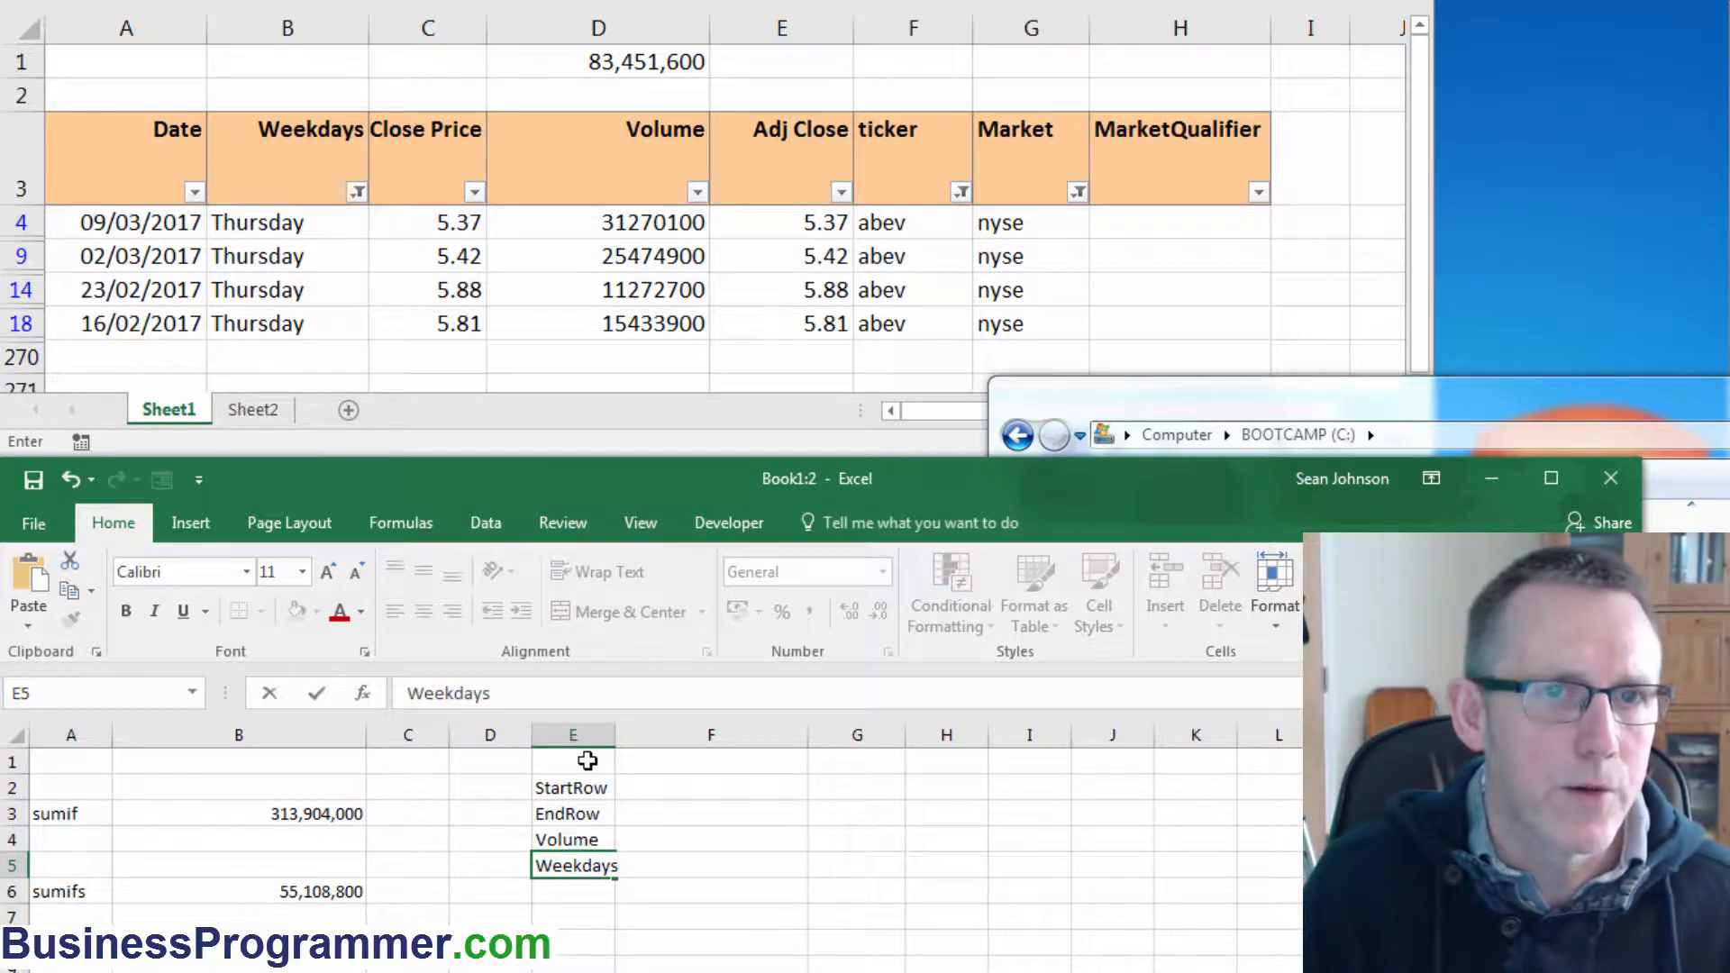
pyautogui.press('Return')
pyautogui.write('Market')
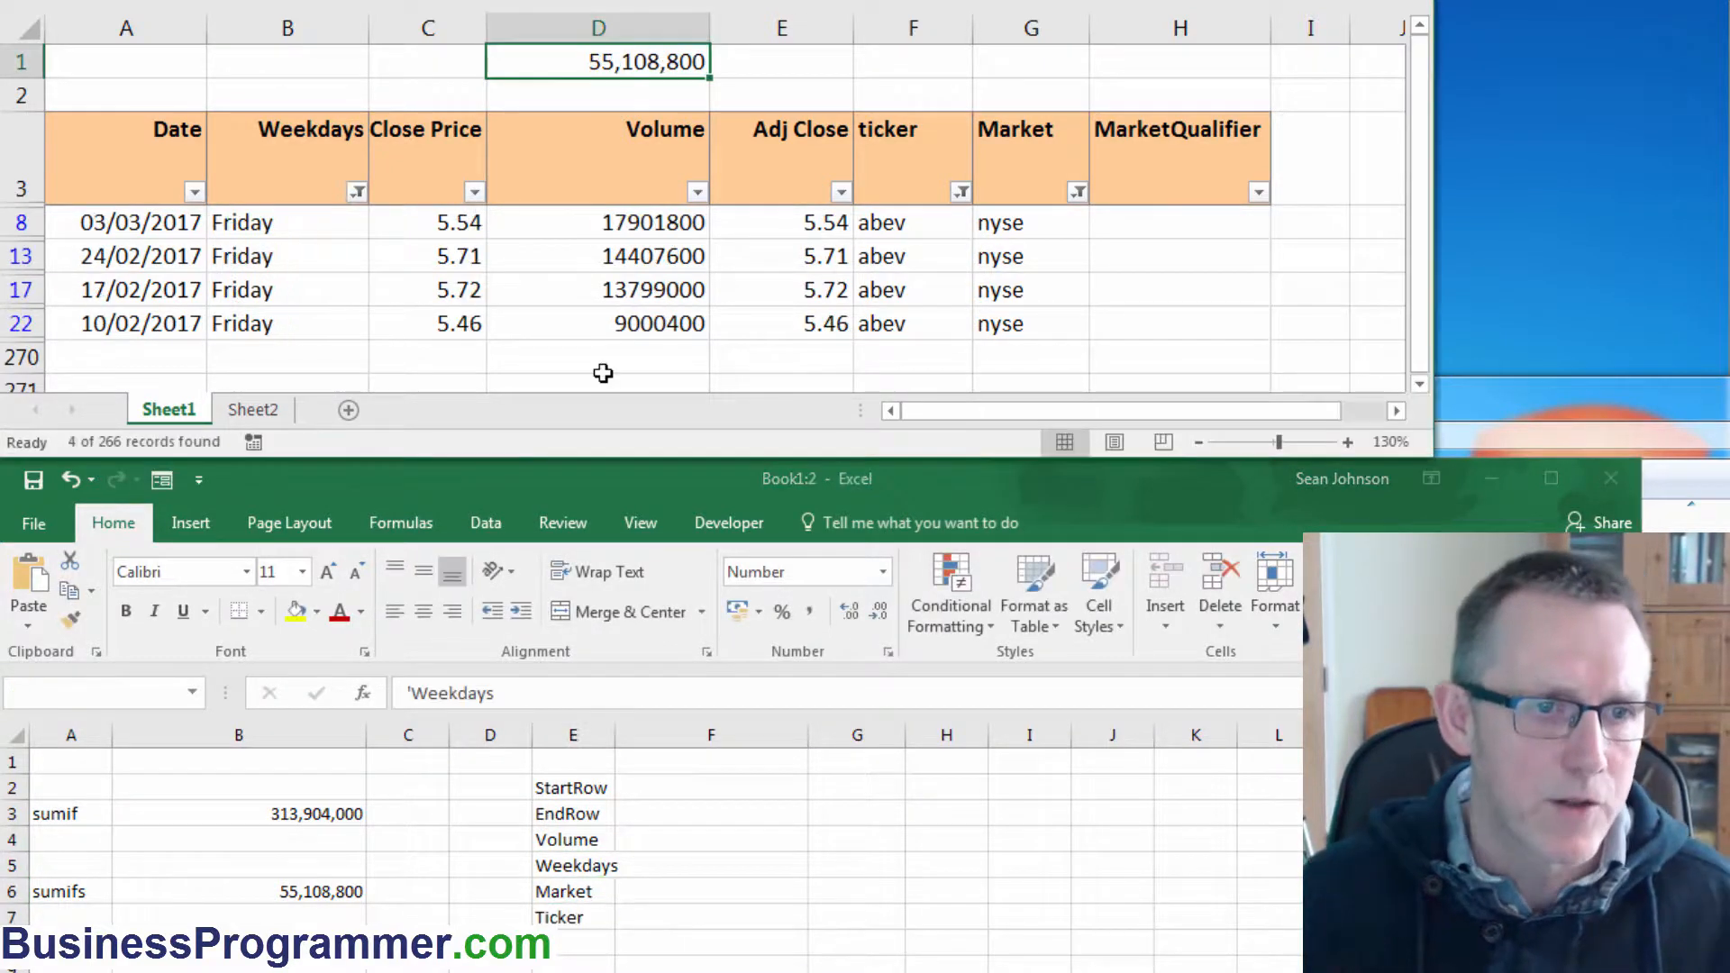
# Enter 4 as the StartRow value in F2.
pyautogui.click(675, 792)
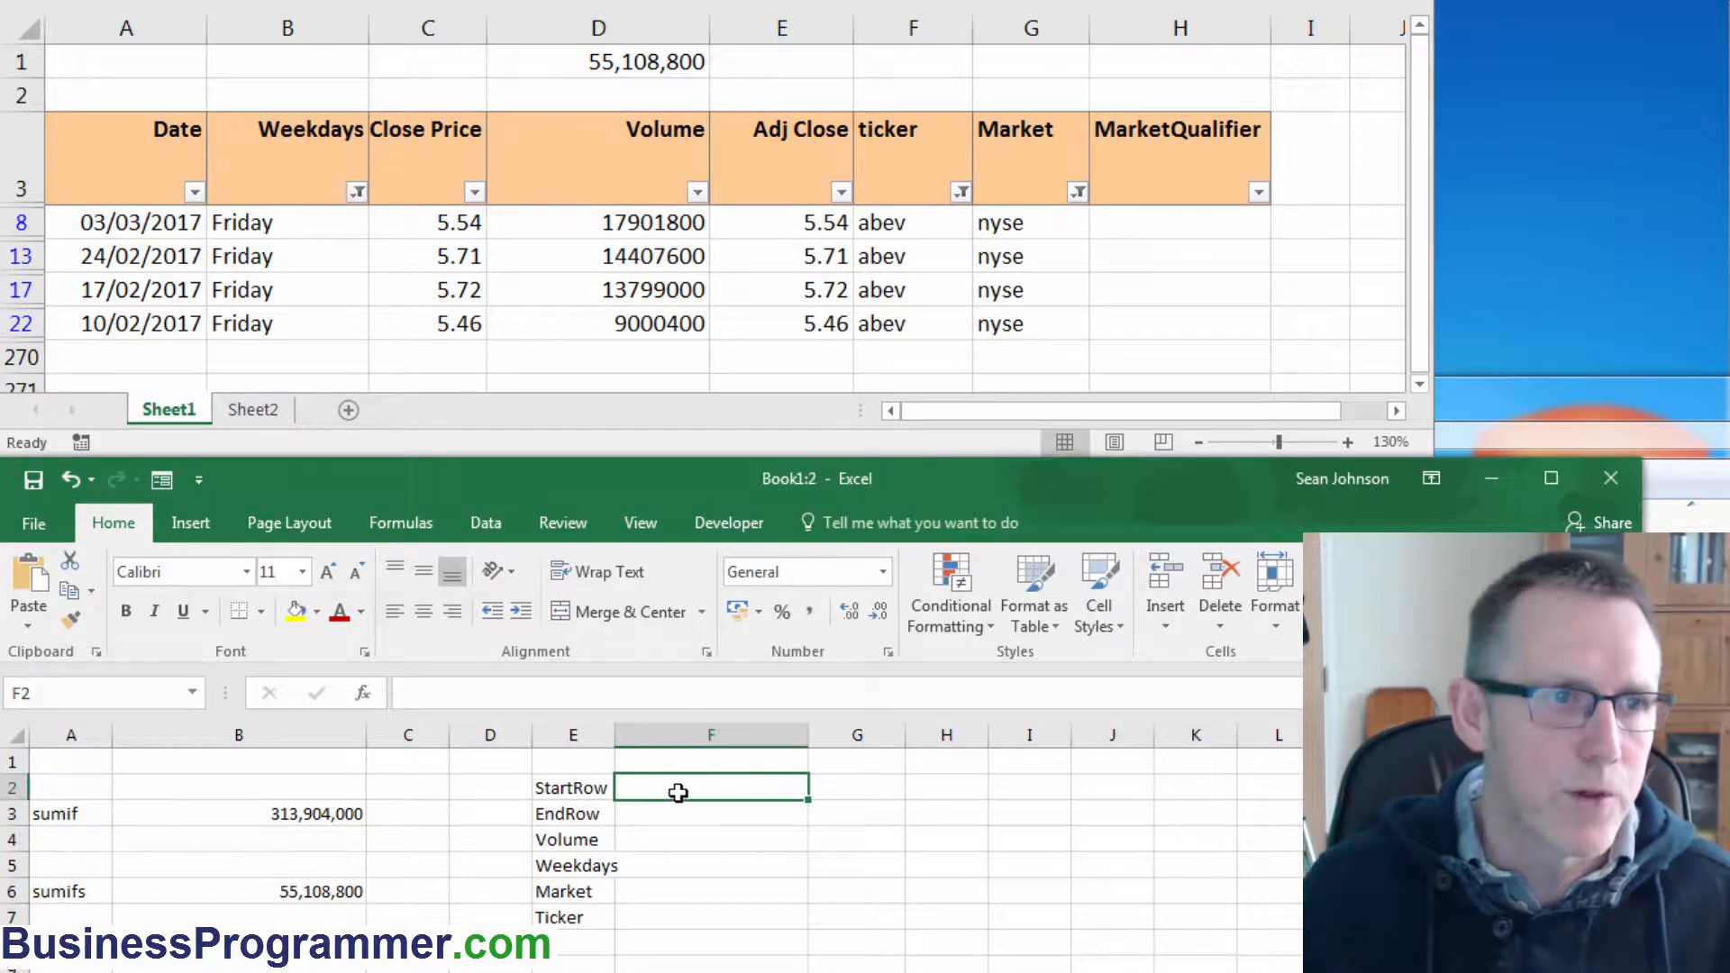
pyautogui.write('4')
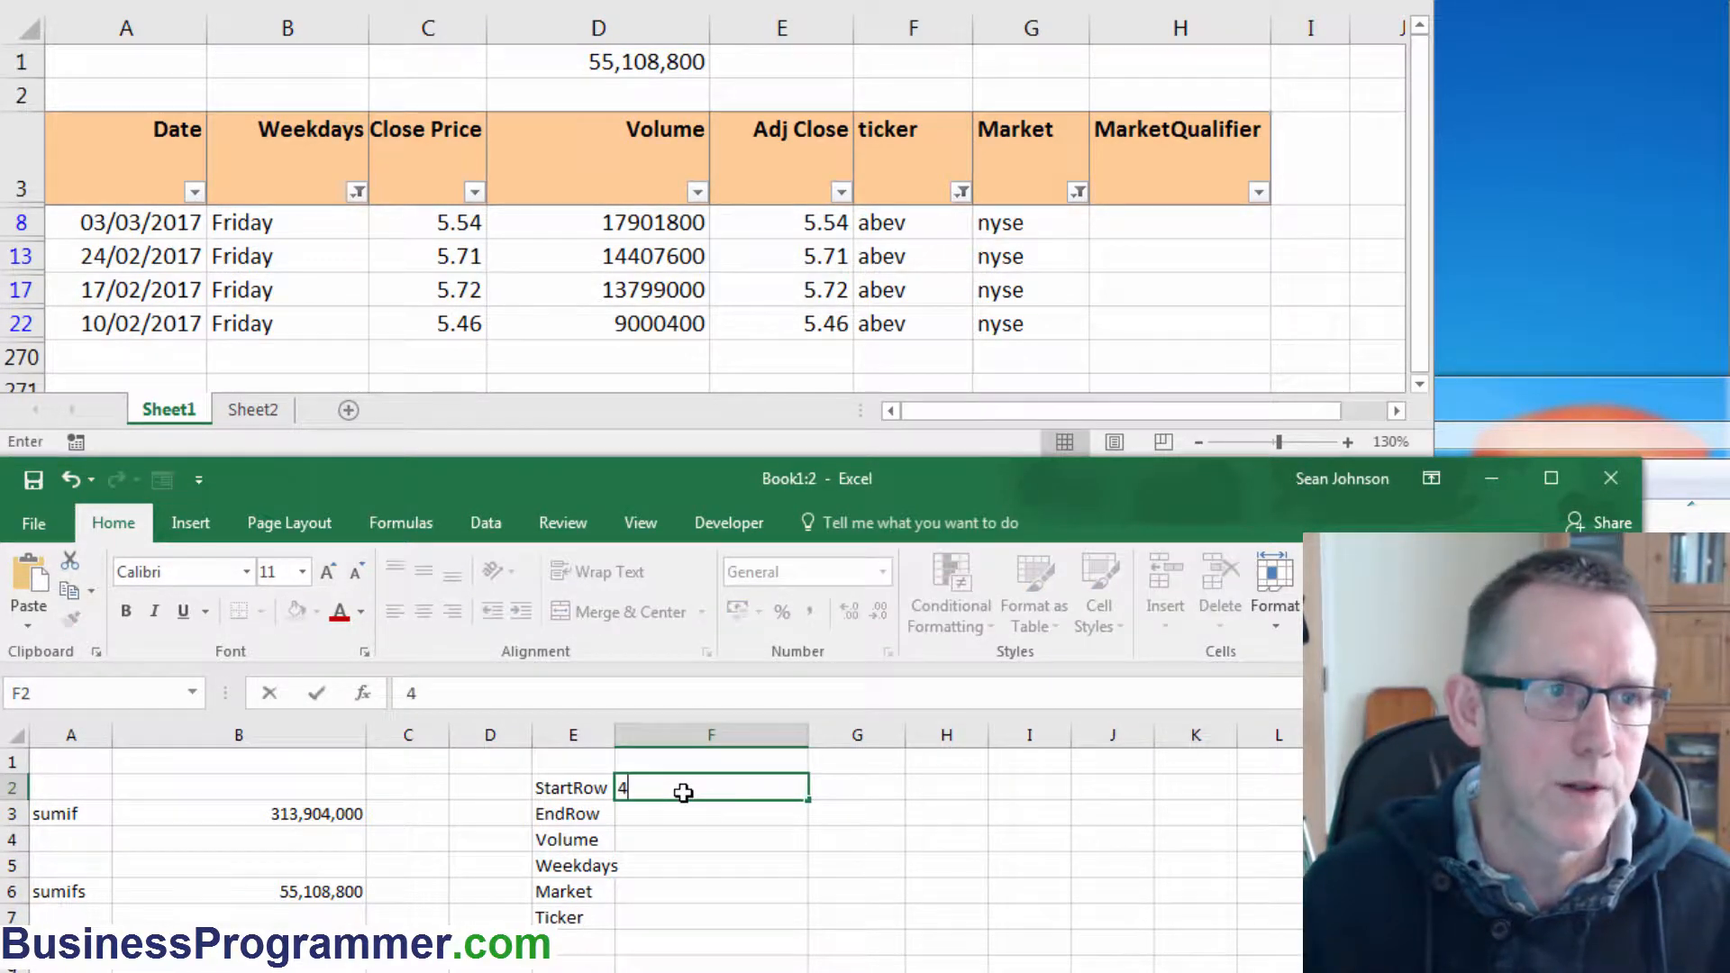
pyautogui.hotkey('ctrl', 'Return')
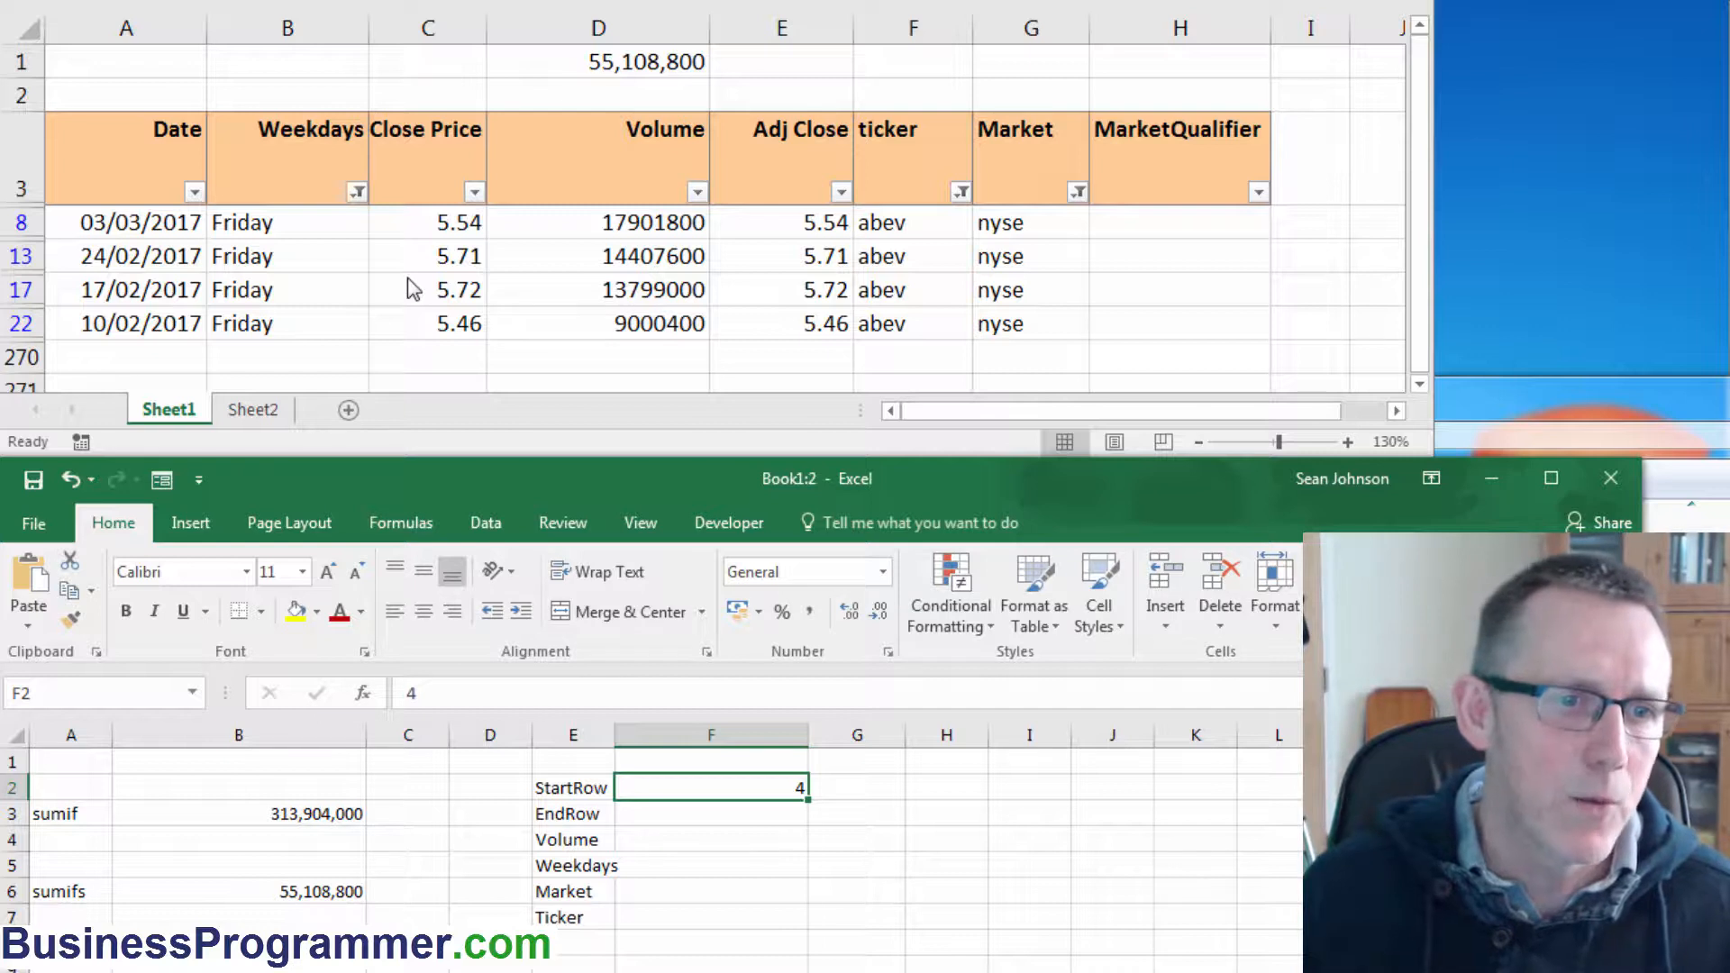
# Enter a COUNTA formula over Sheet1 column A from A4 down, plus 3, as the EndRow value in F3.
pyautogui.click(713, 816)
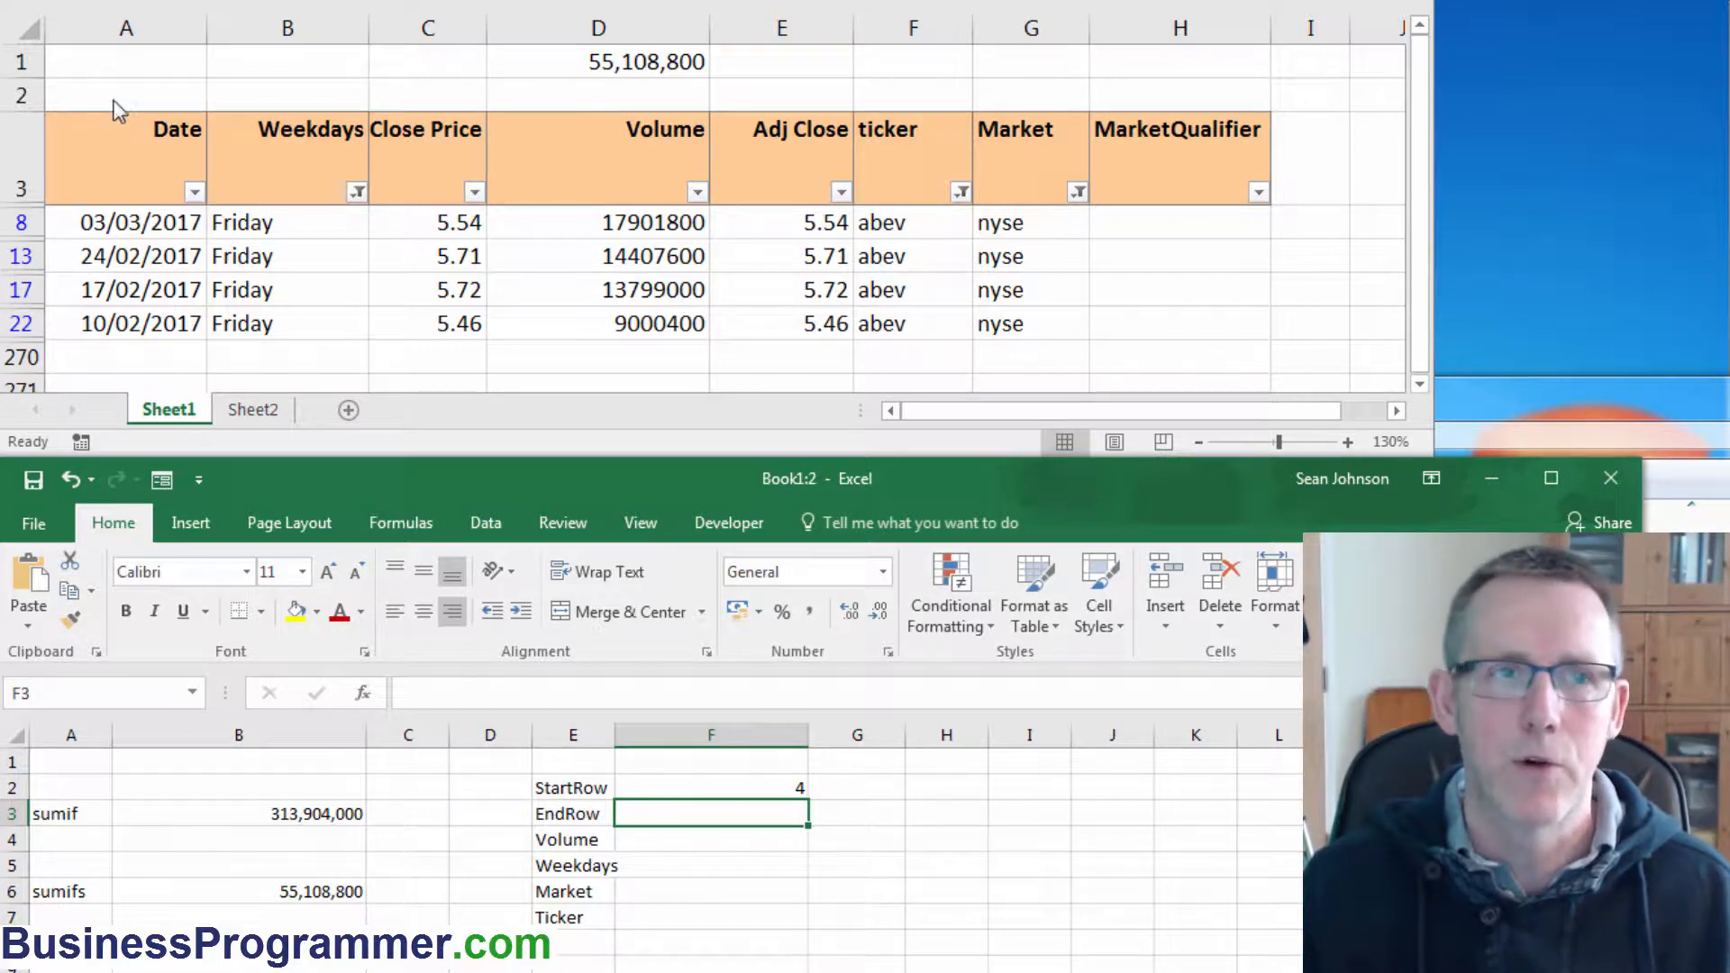
pyautogui.write('=counta')
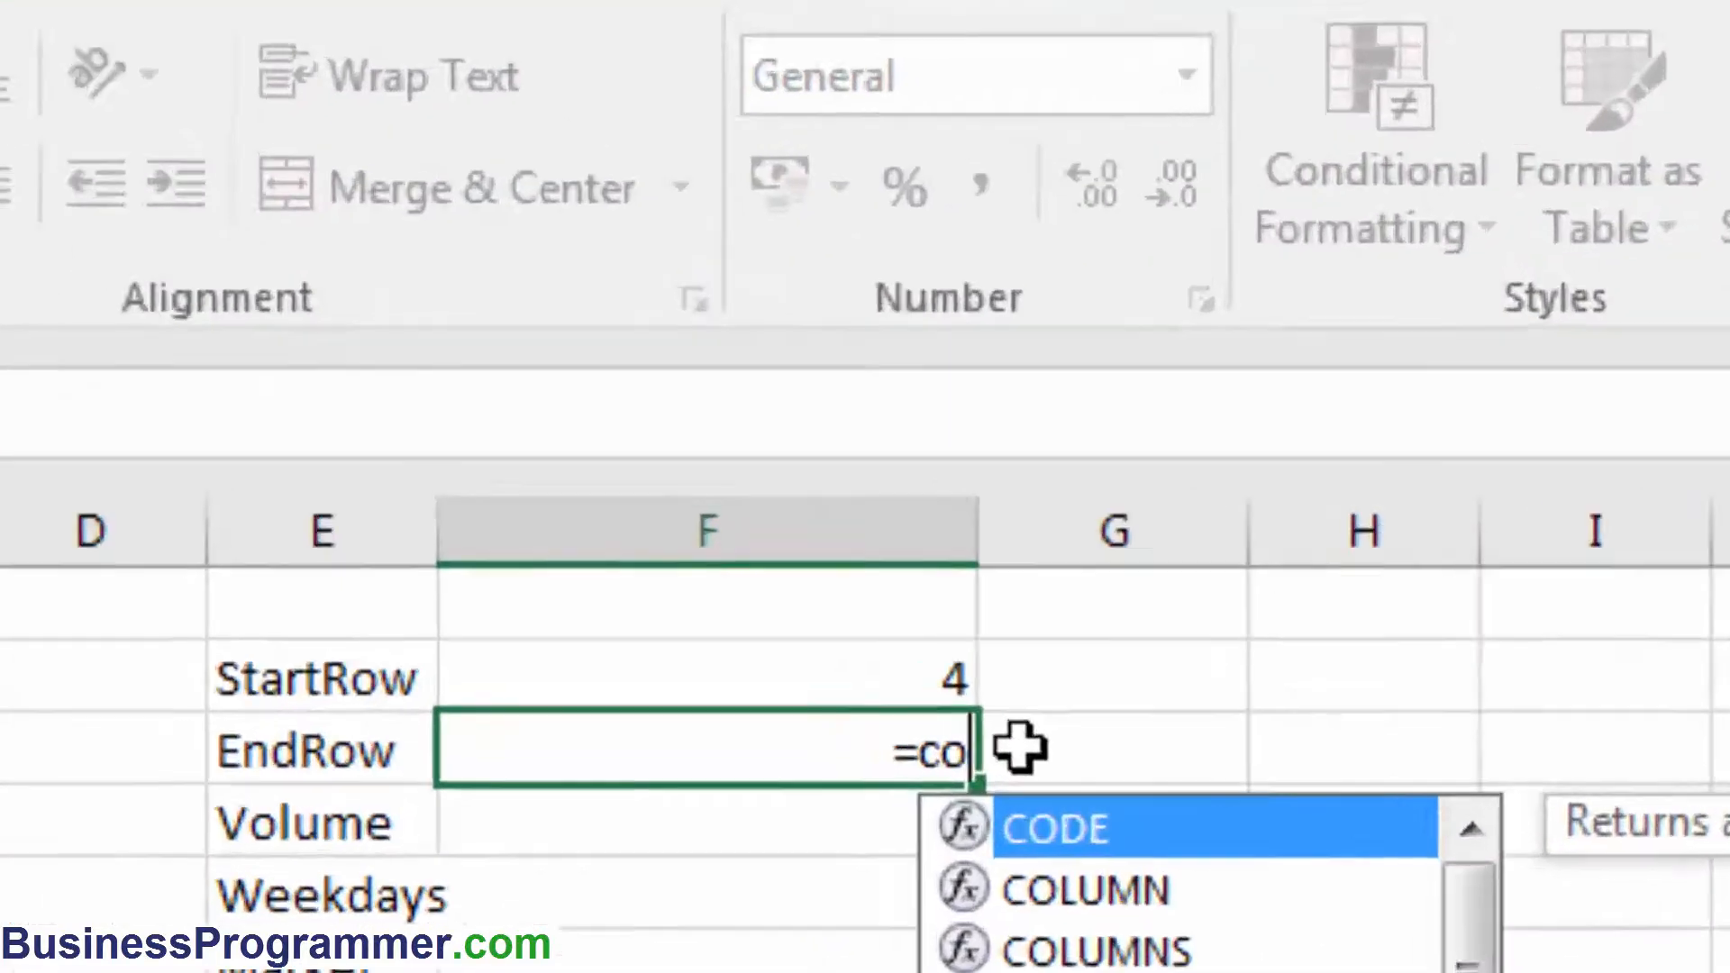
pyautogui.write('(Sheet1!A3')
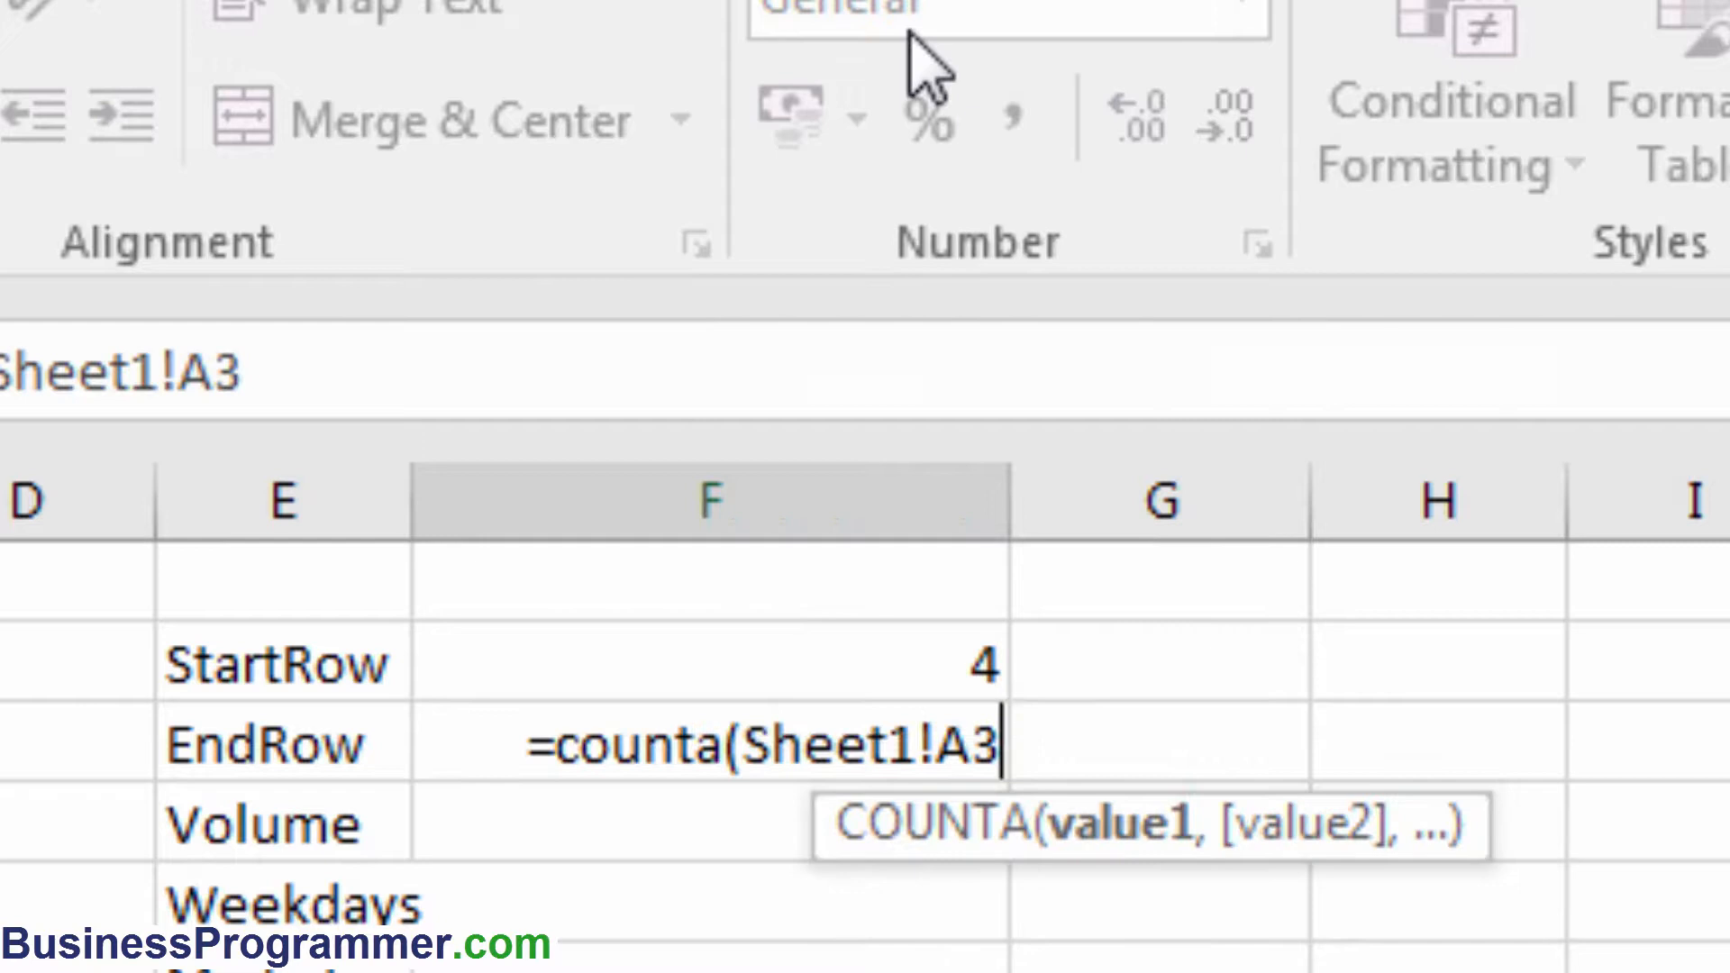
pyautogui.hotkey('ctrl', 'shift', 'Down')
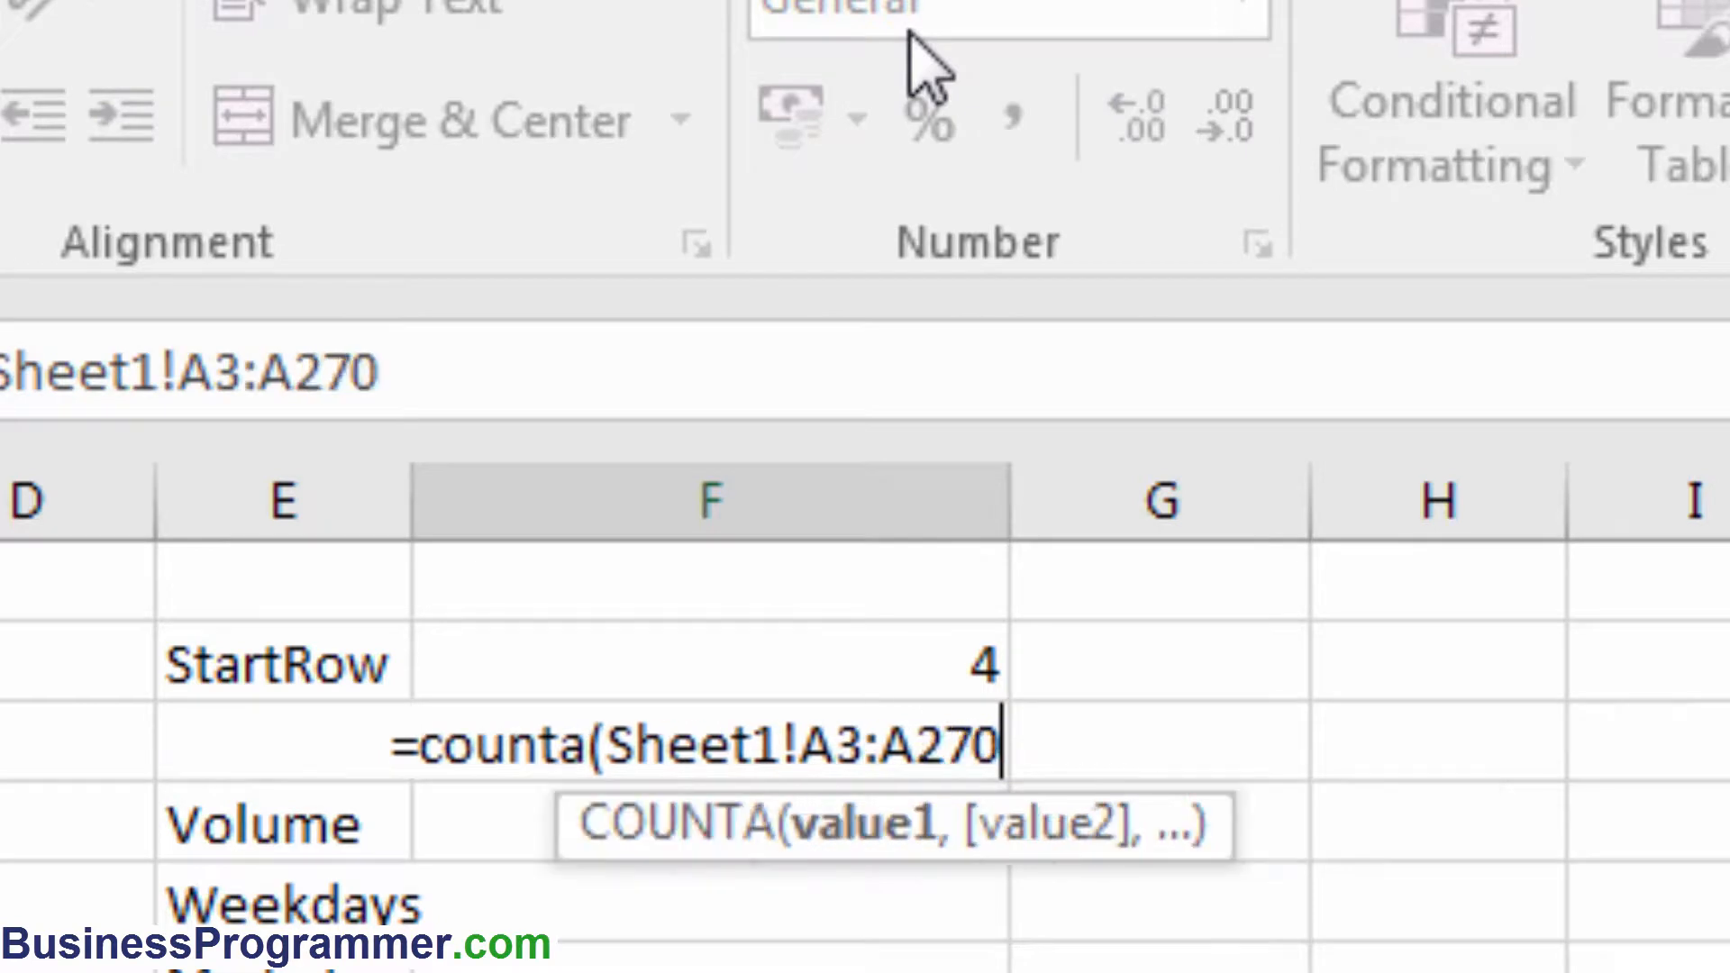
pyautogui.hotkey('ctrl', 'shift', 'Down')
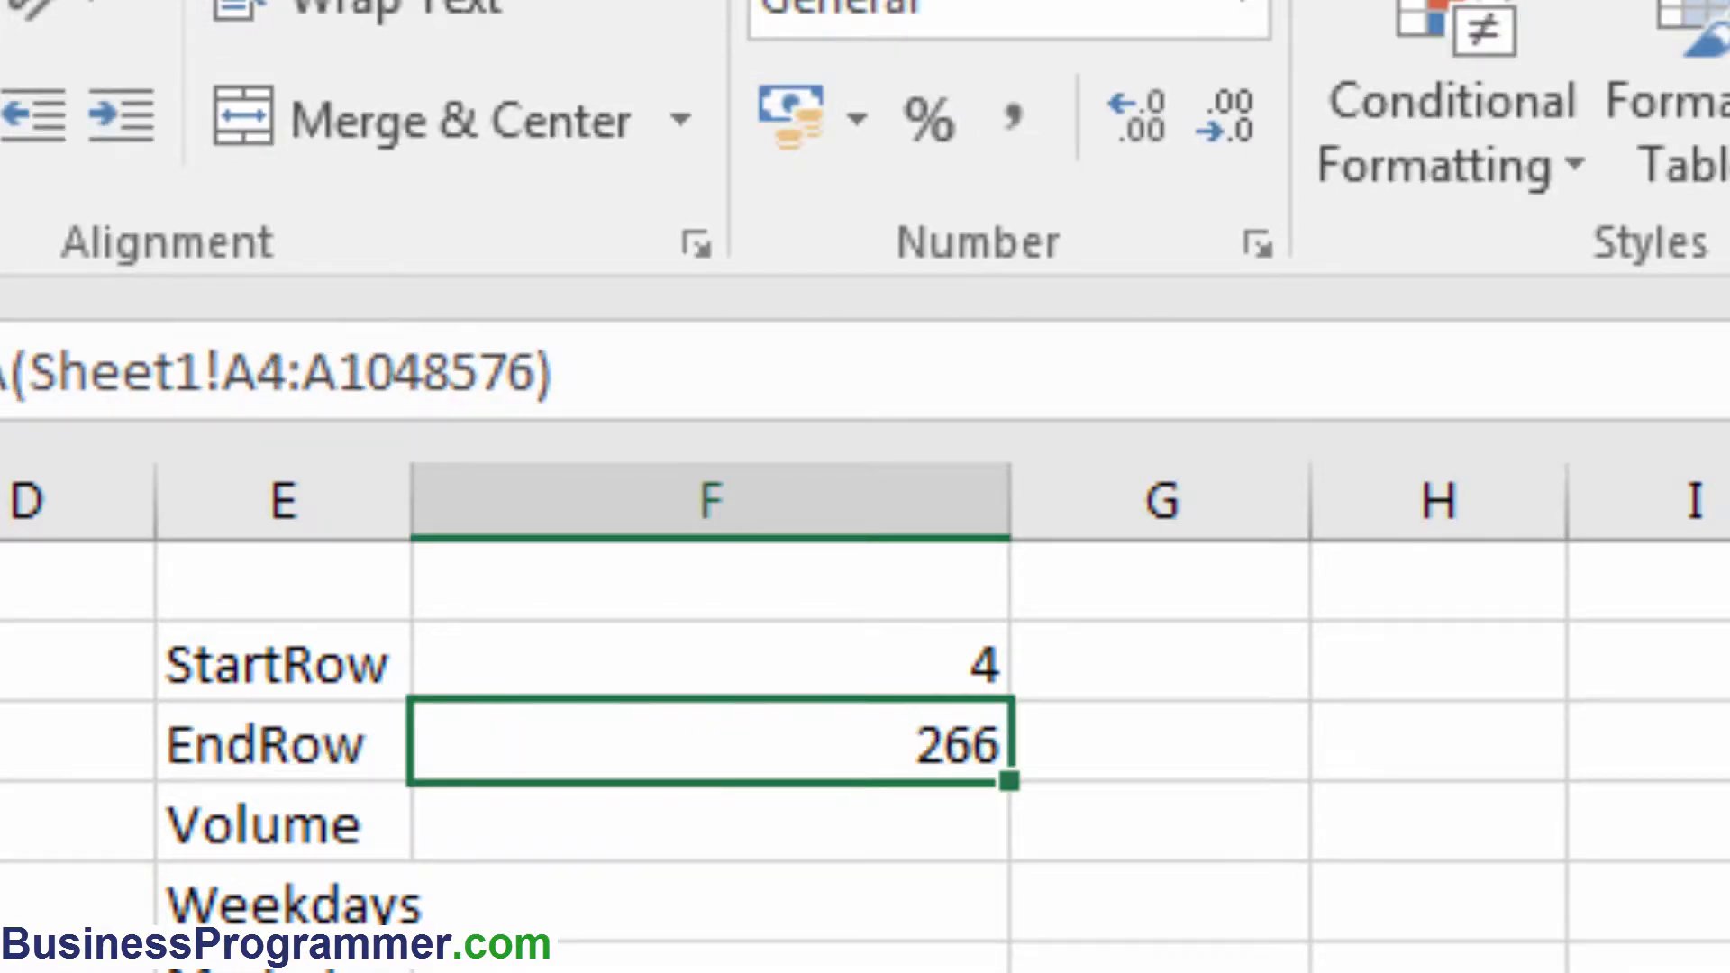
pyautogui.click(687, 379)
pyautogui.press('Escape')
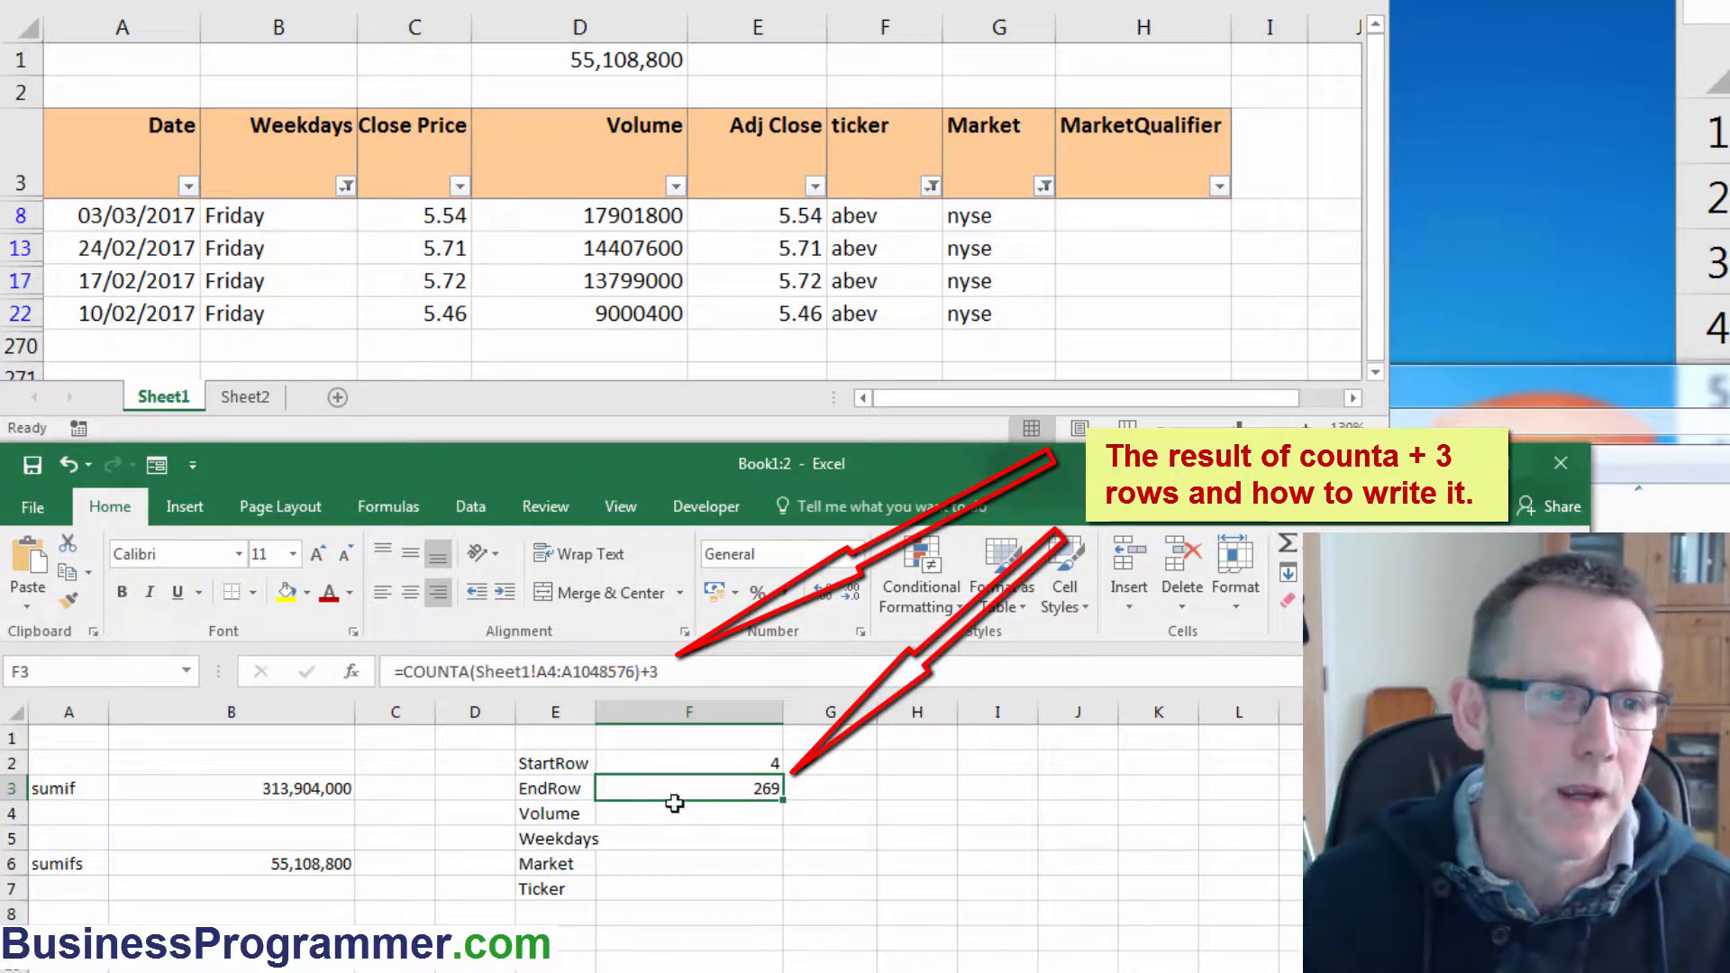
# Build the Volume range text in F4 with the formula ="Sheet1!D"&F2&":D"&F3.
pyautogui.click(726, 815)
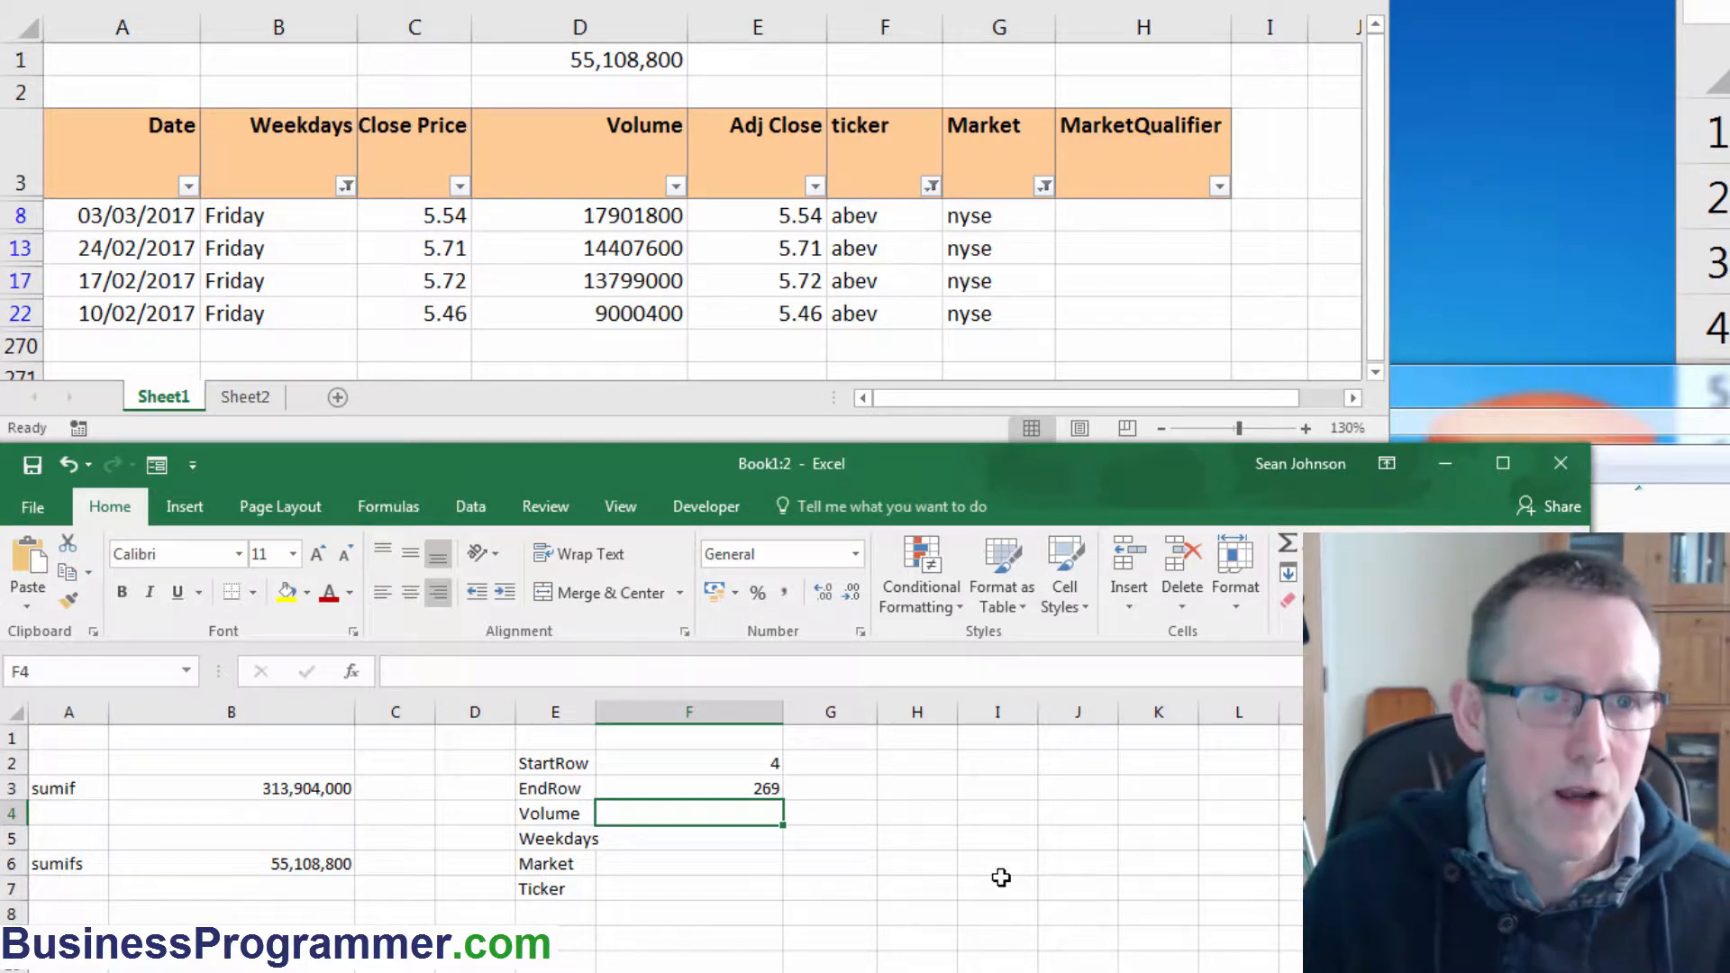
pyautogui.write('=')
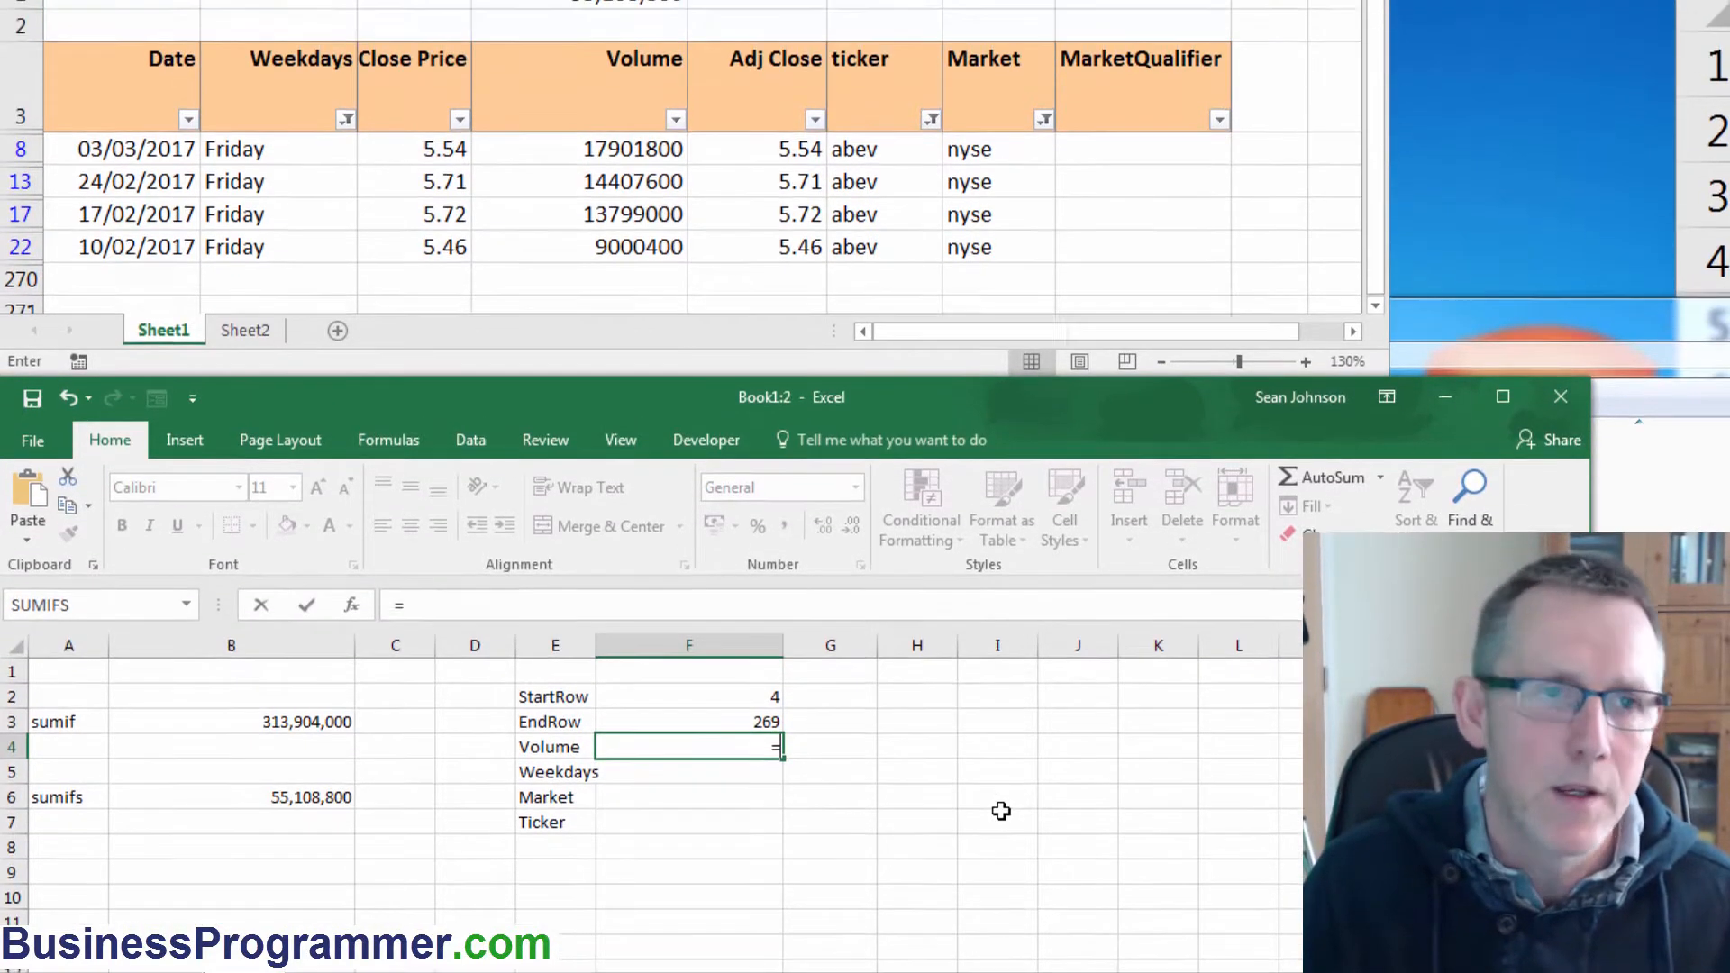
pyautogui.write('Sh')
pyautogui.press('BackSpace')
pyautogui.press('BackSpace')
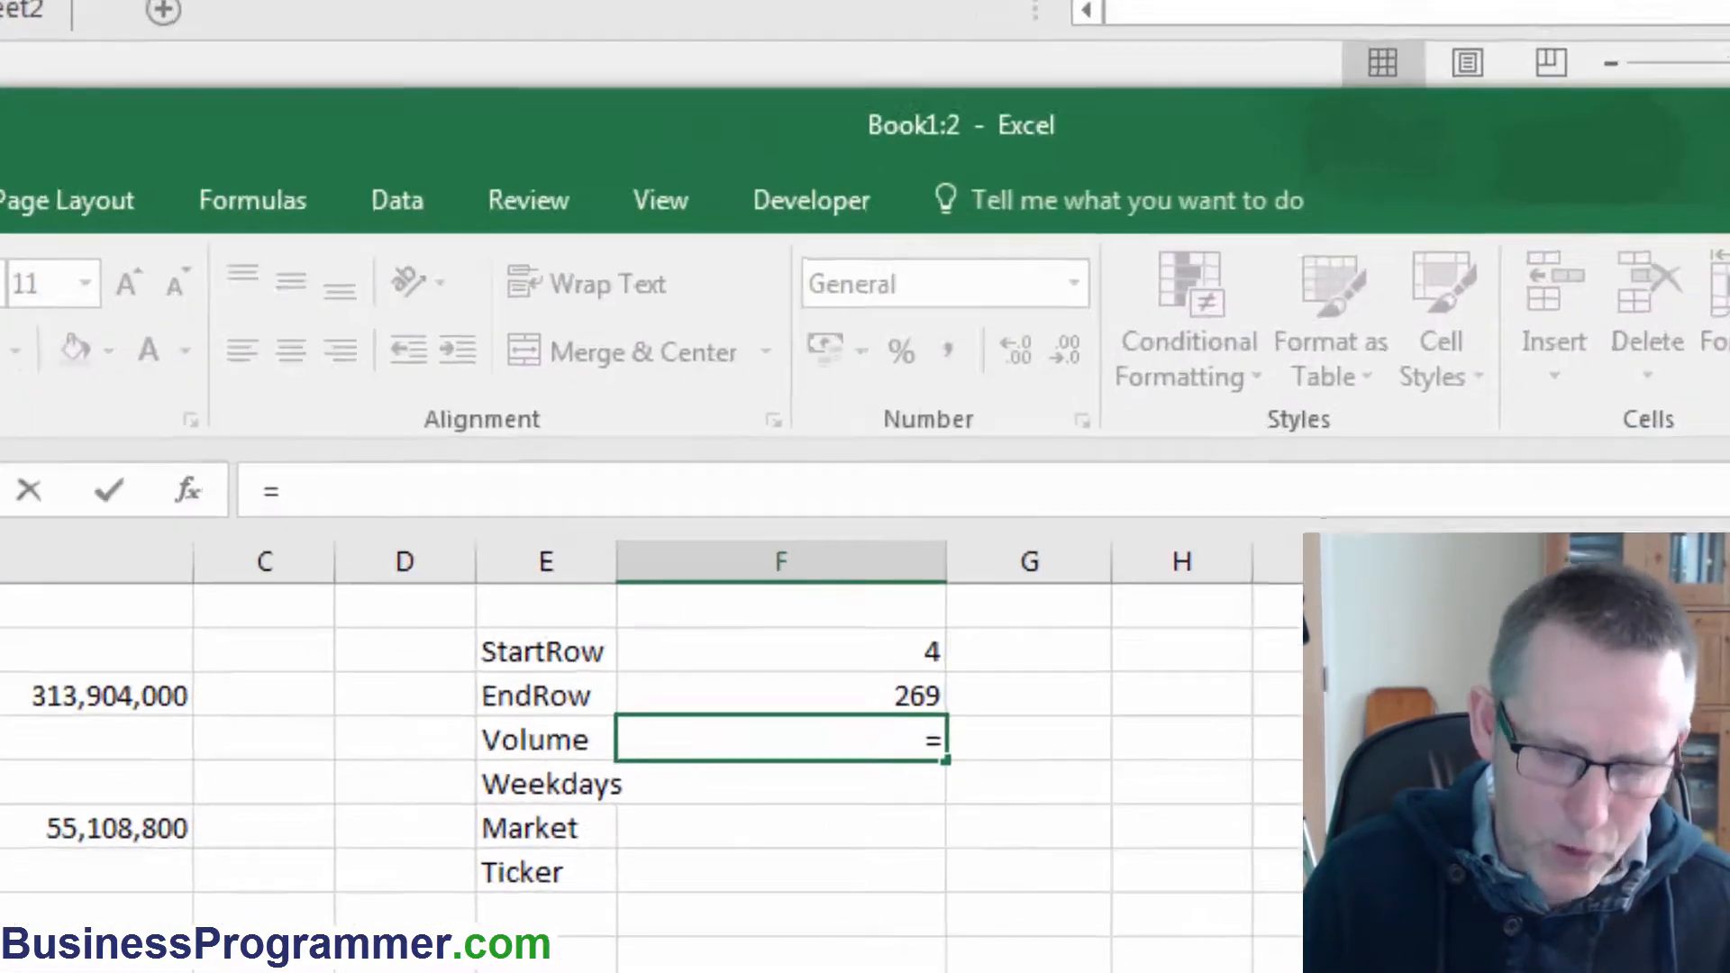
pyautogui.write('"Shet')
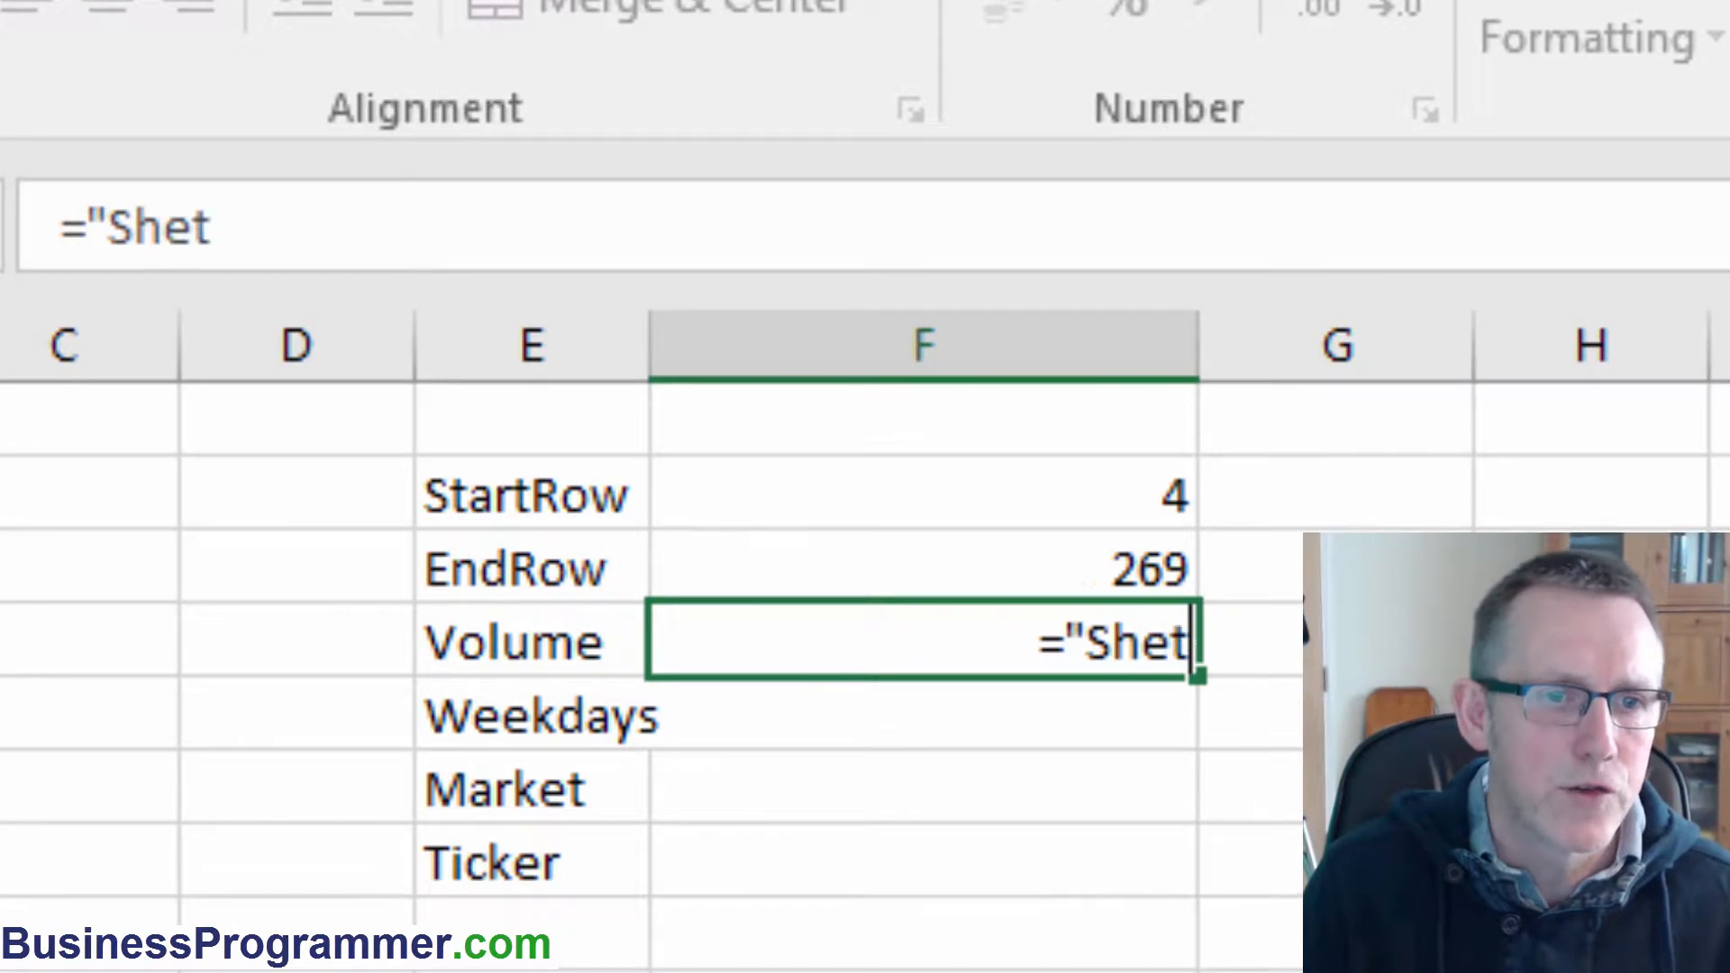
pyautogui.press('BackSpace')
pyautogui.write('e')
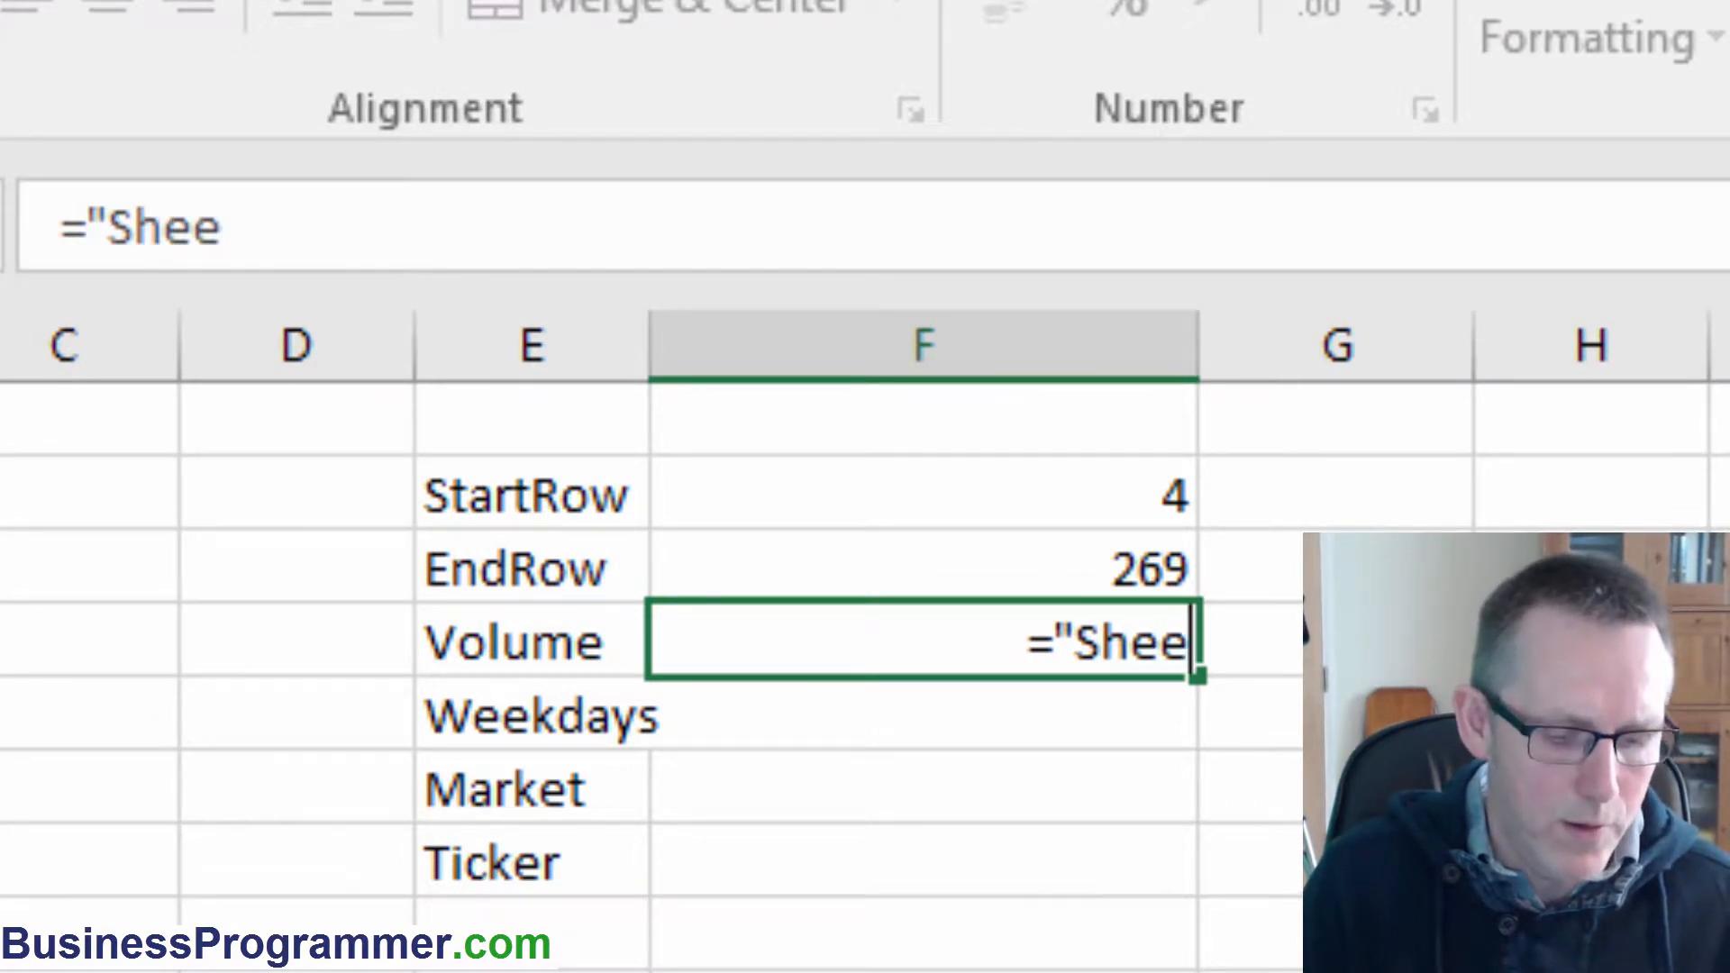
pyautogui.write('t')
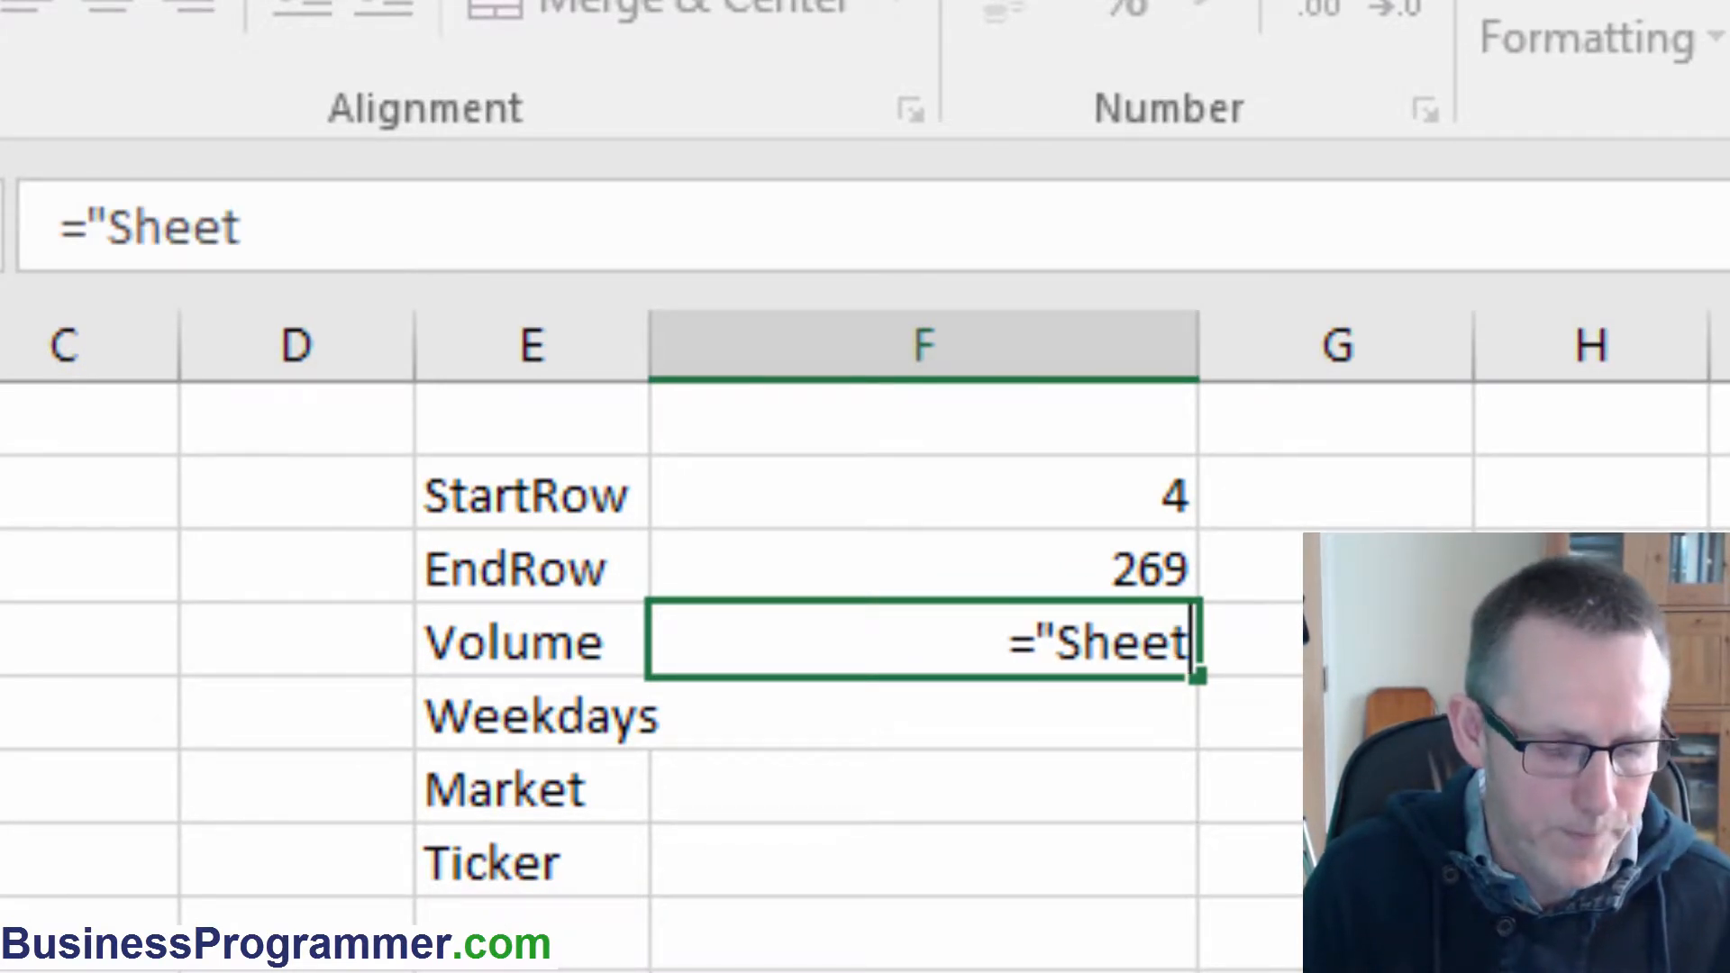
pyautogui.write('1!')
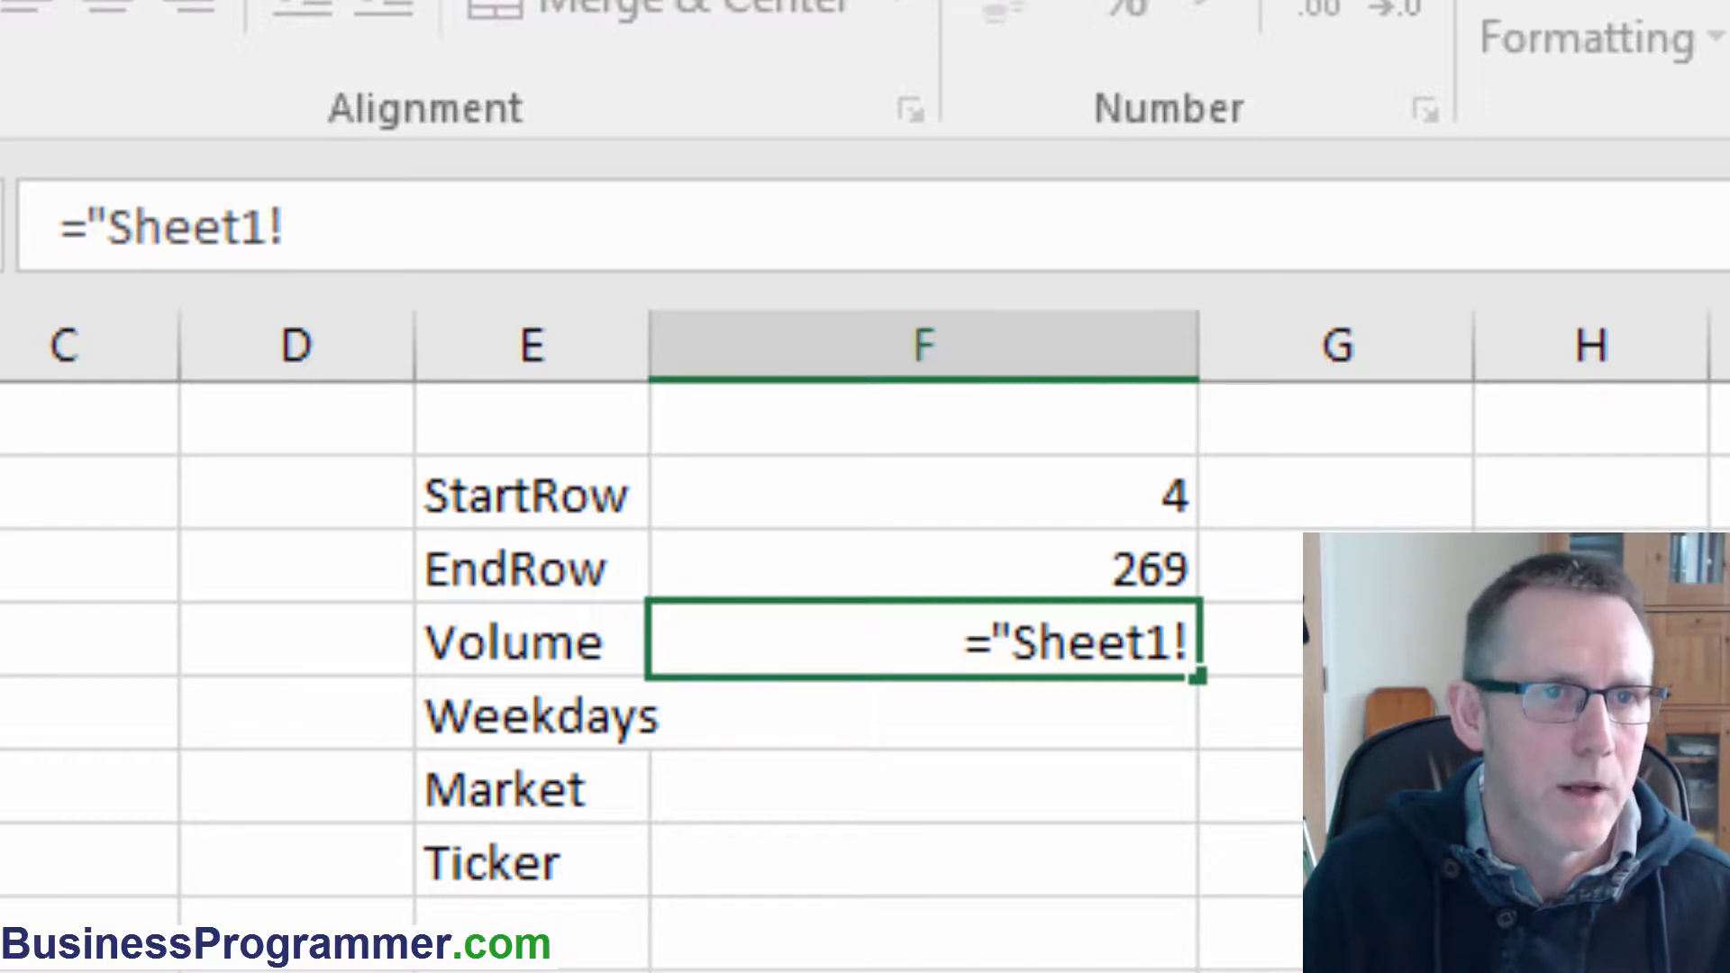
pyautogui.write('D')
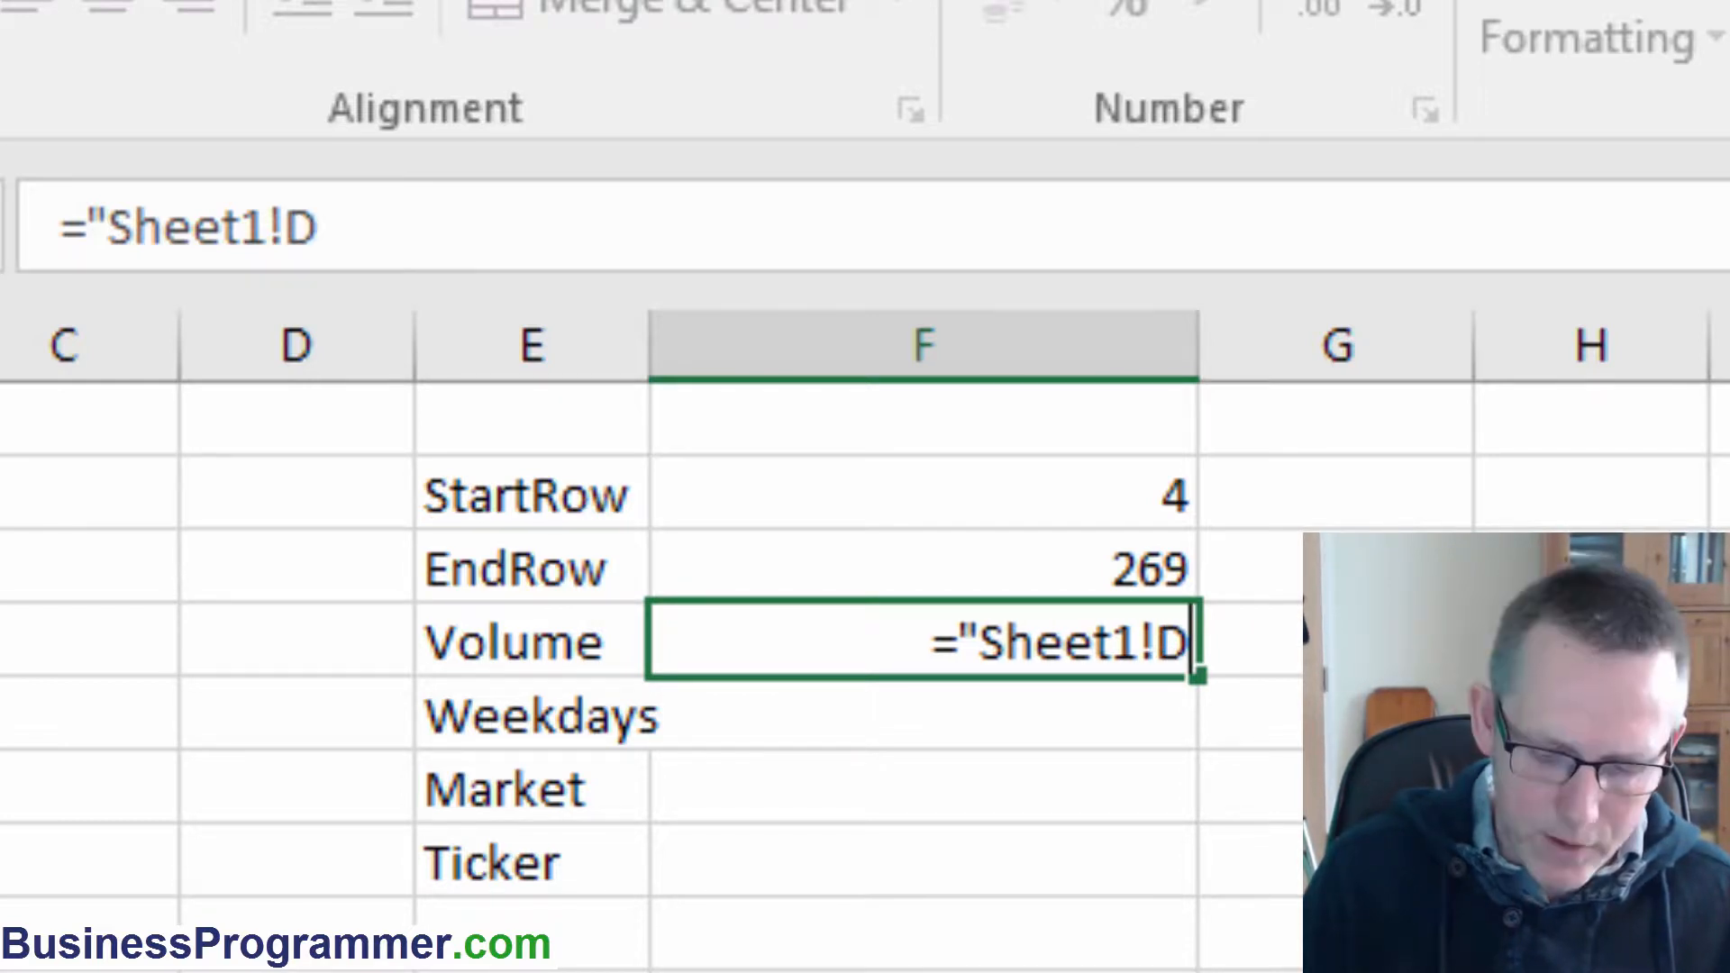
pyautogui.write('"&')
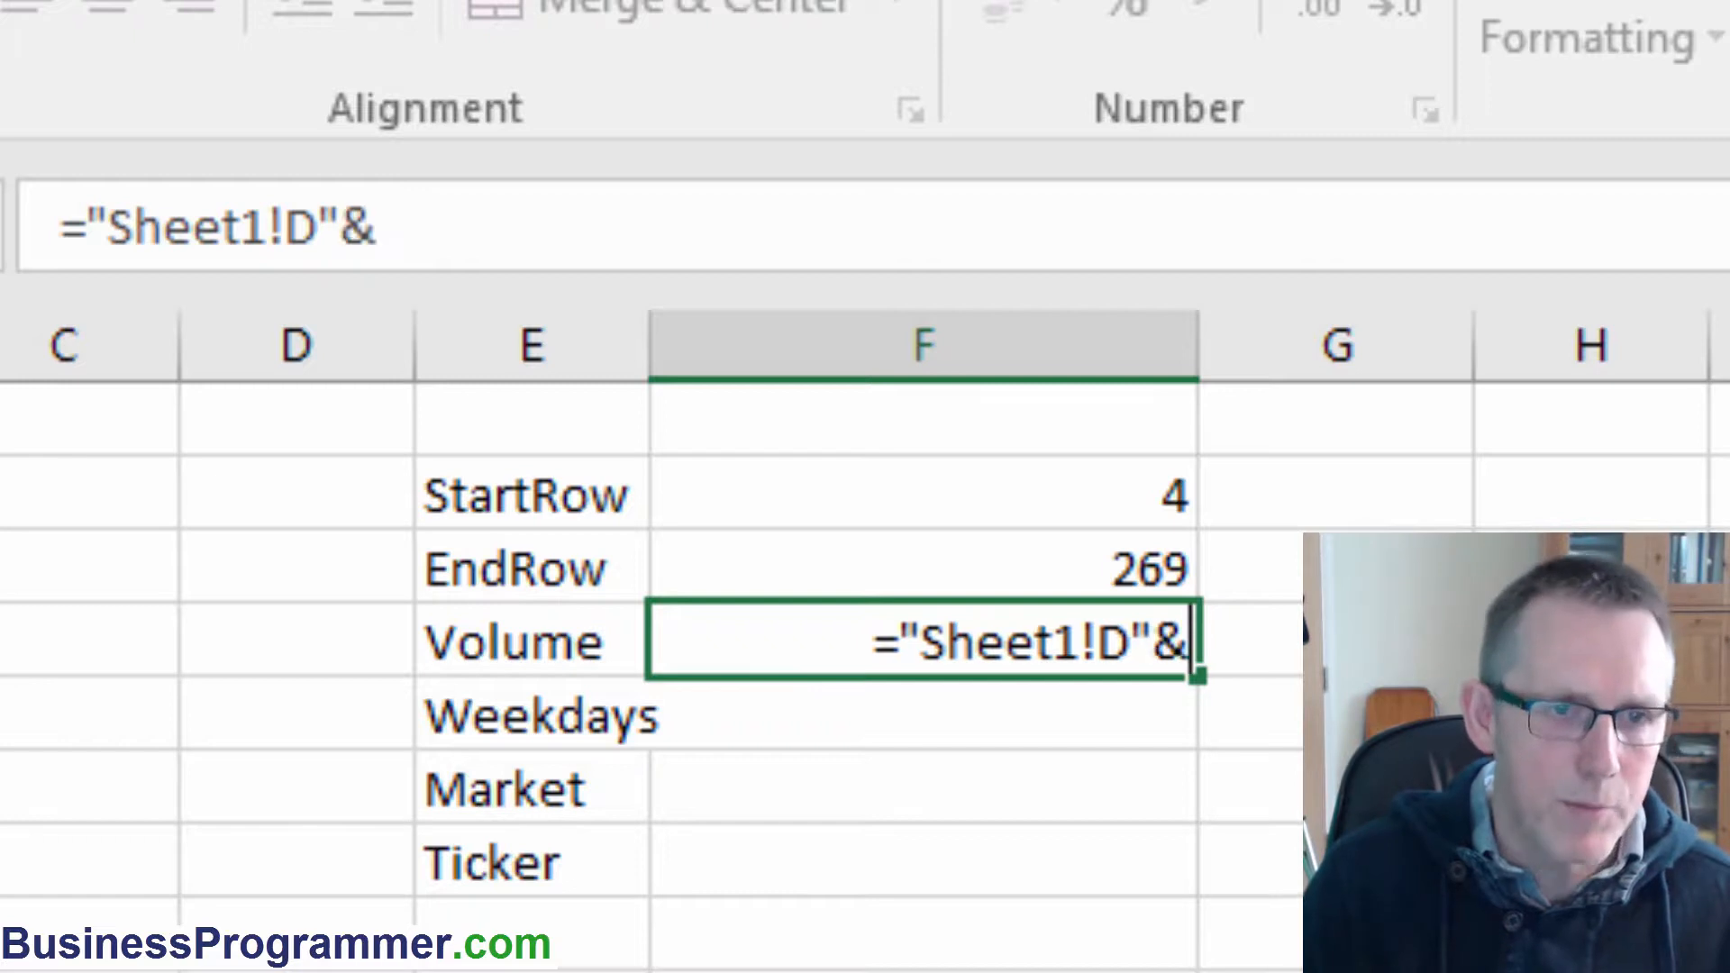
pyautogui.click(1162, 494)
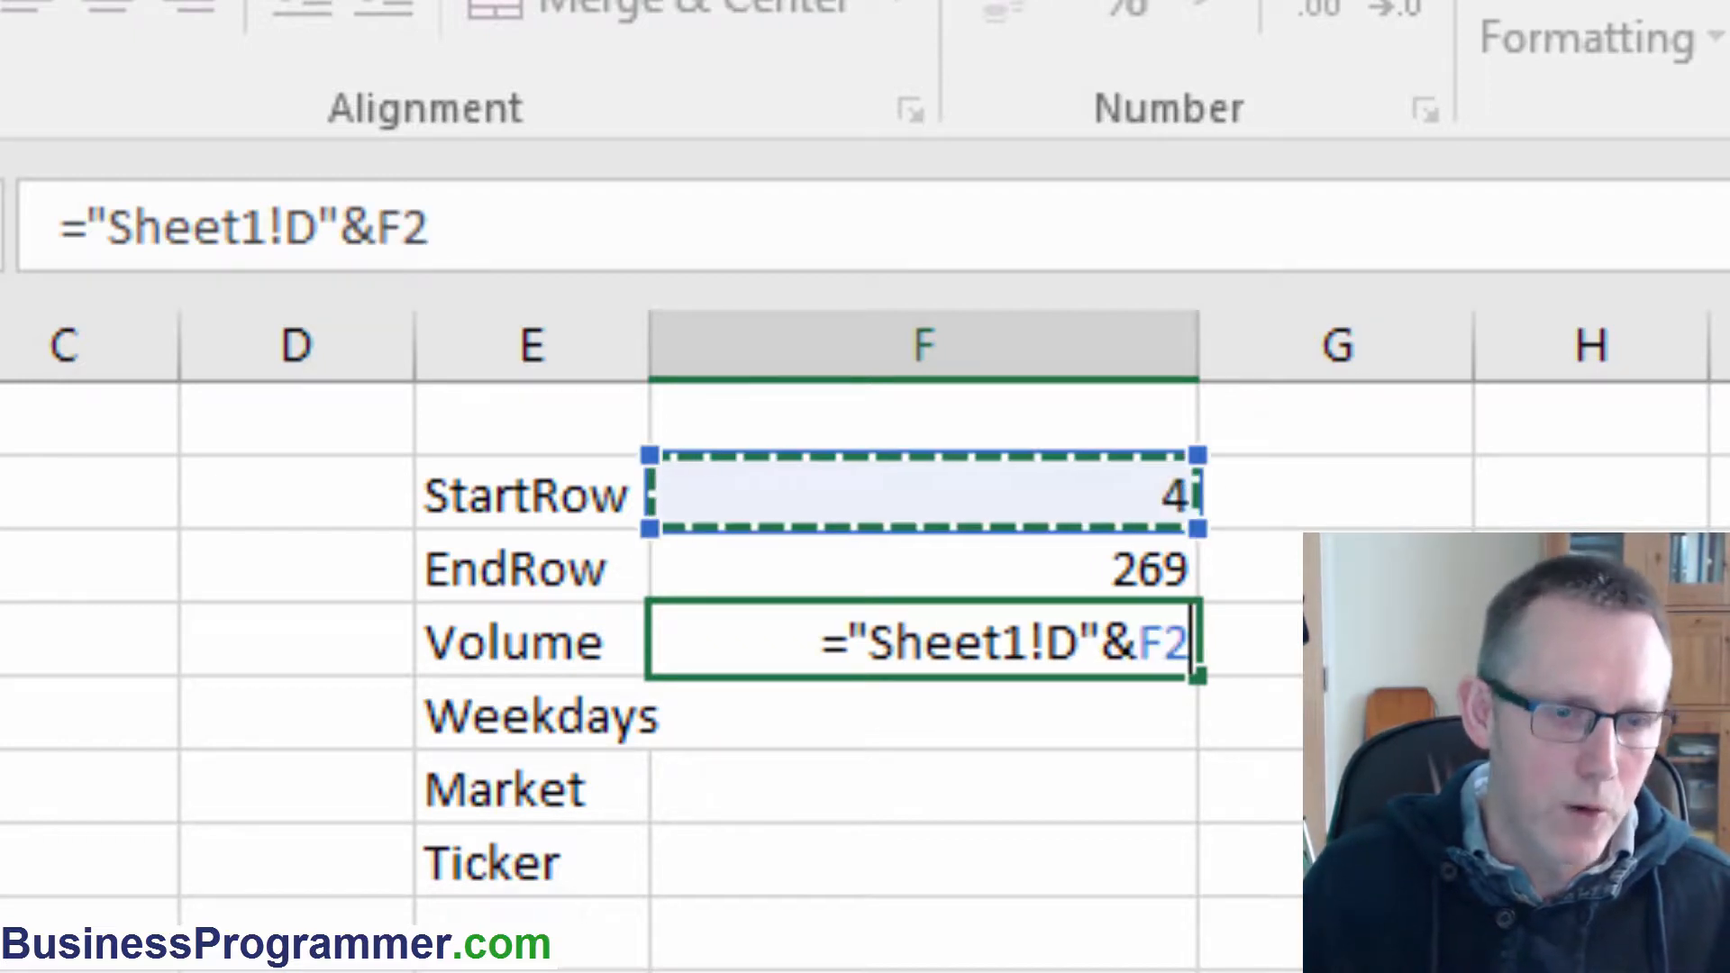
pyautogui.write('&')
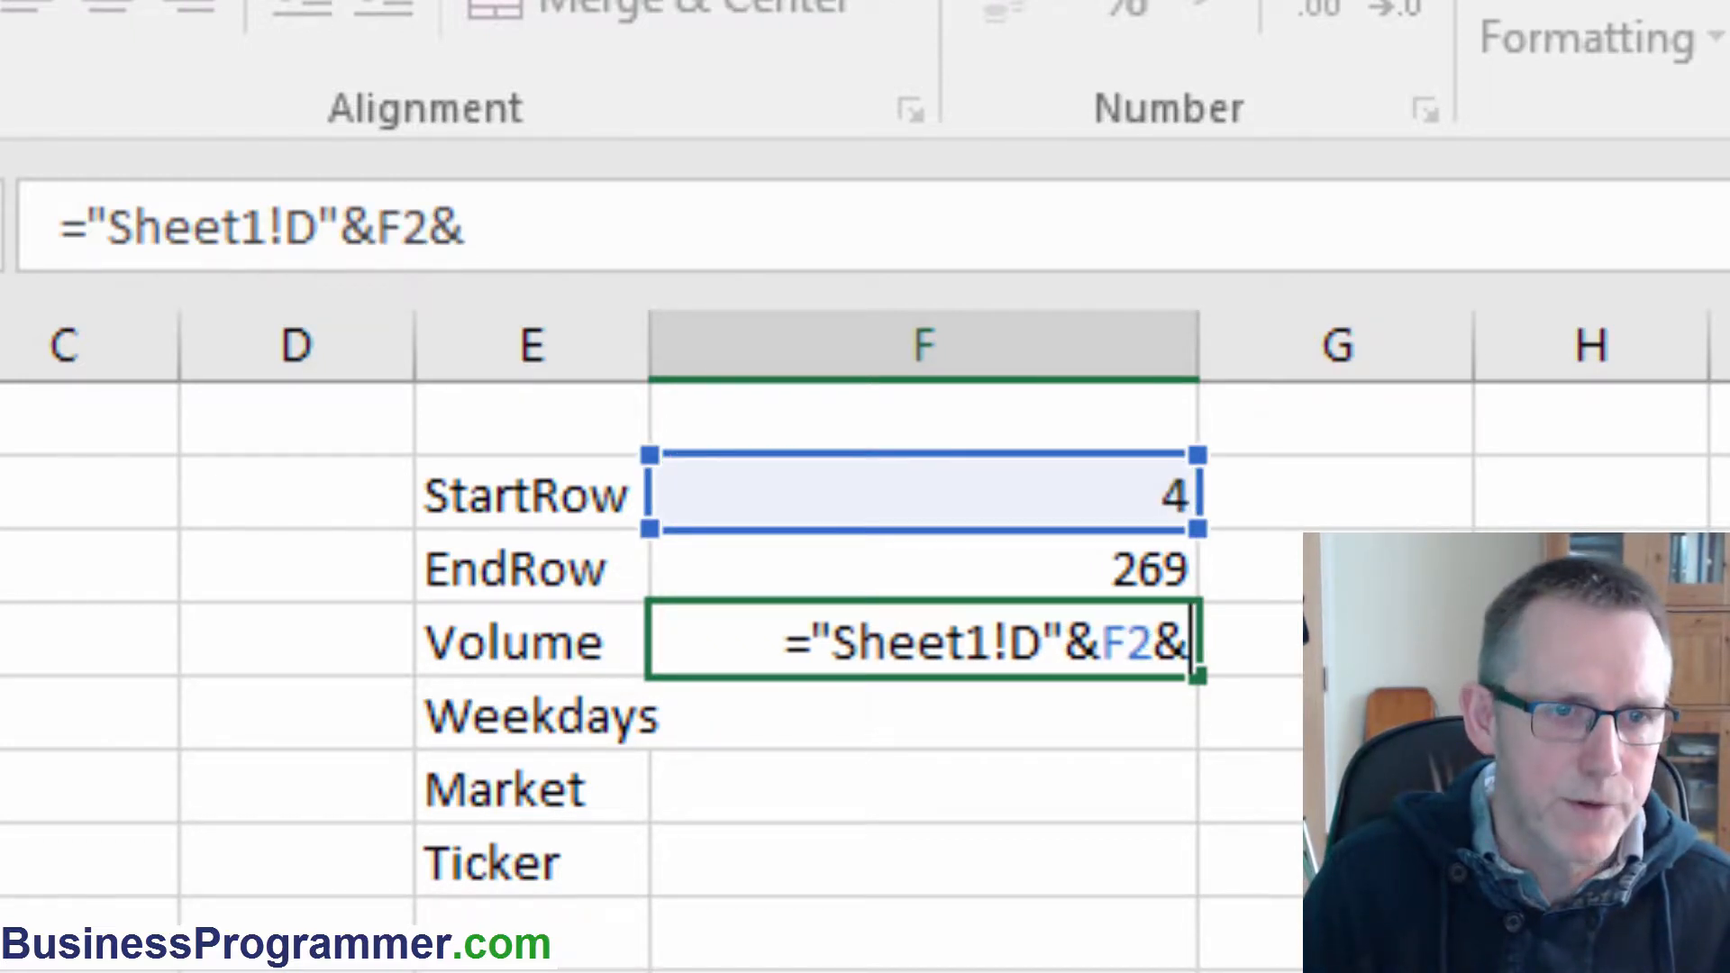
pyautogui.write('"')
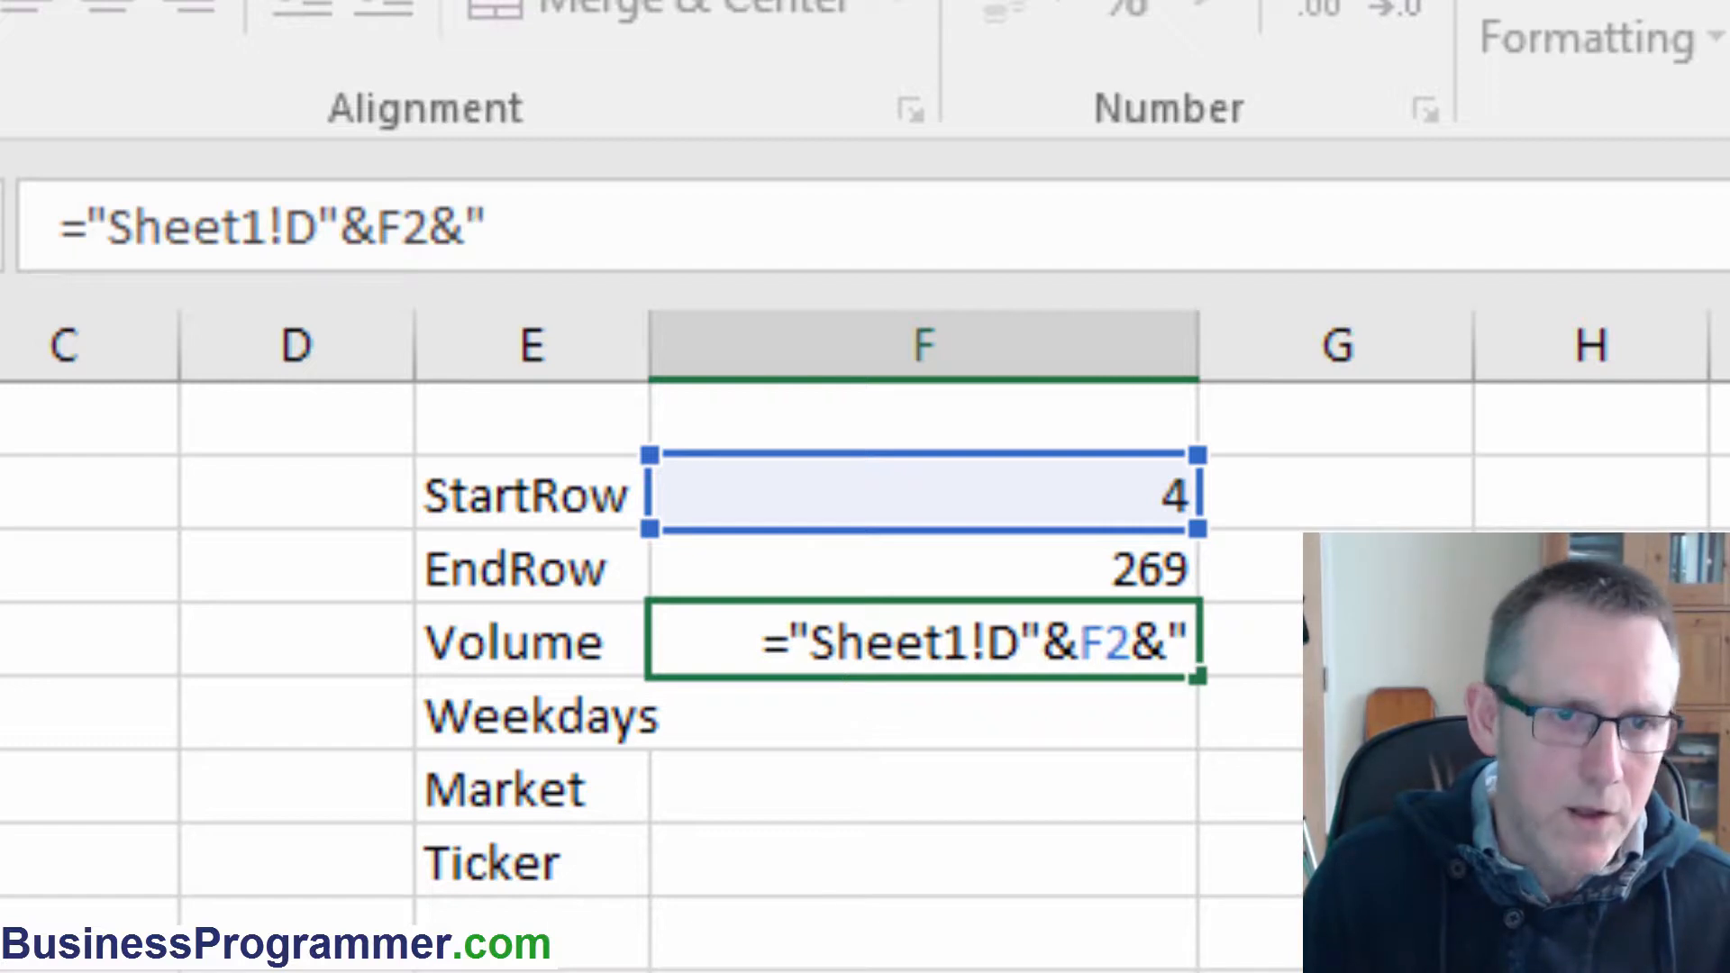
pyautogui.write(':')
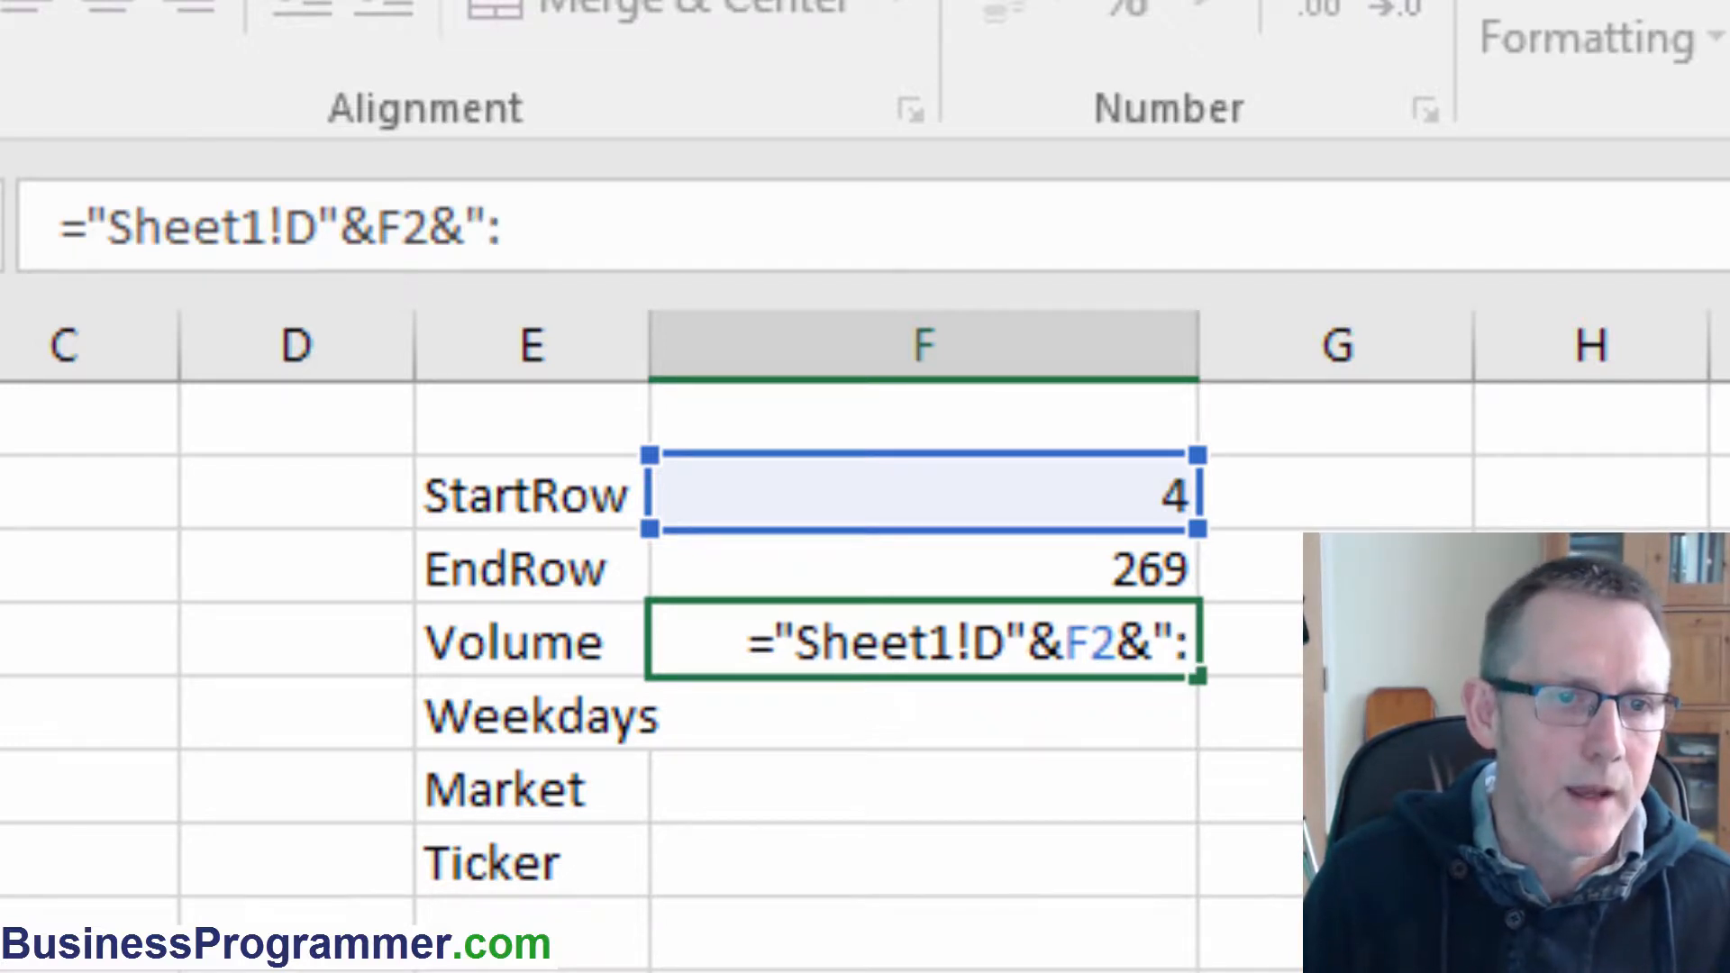
pyautogui.write('D')
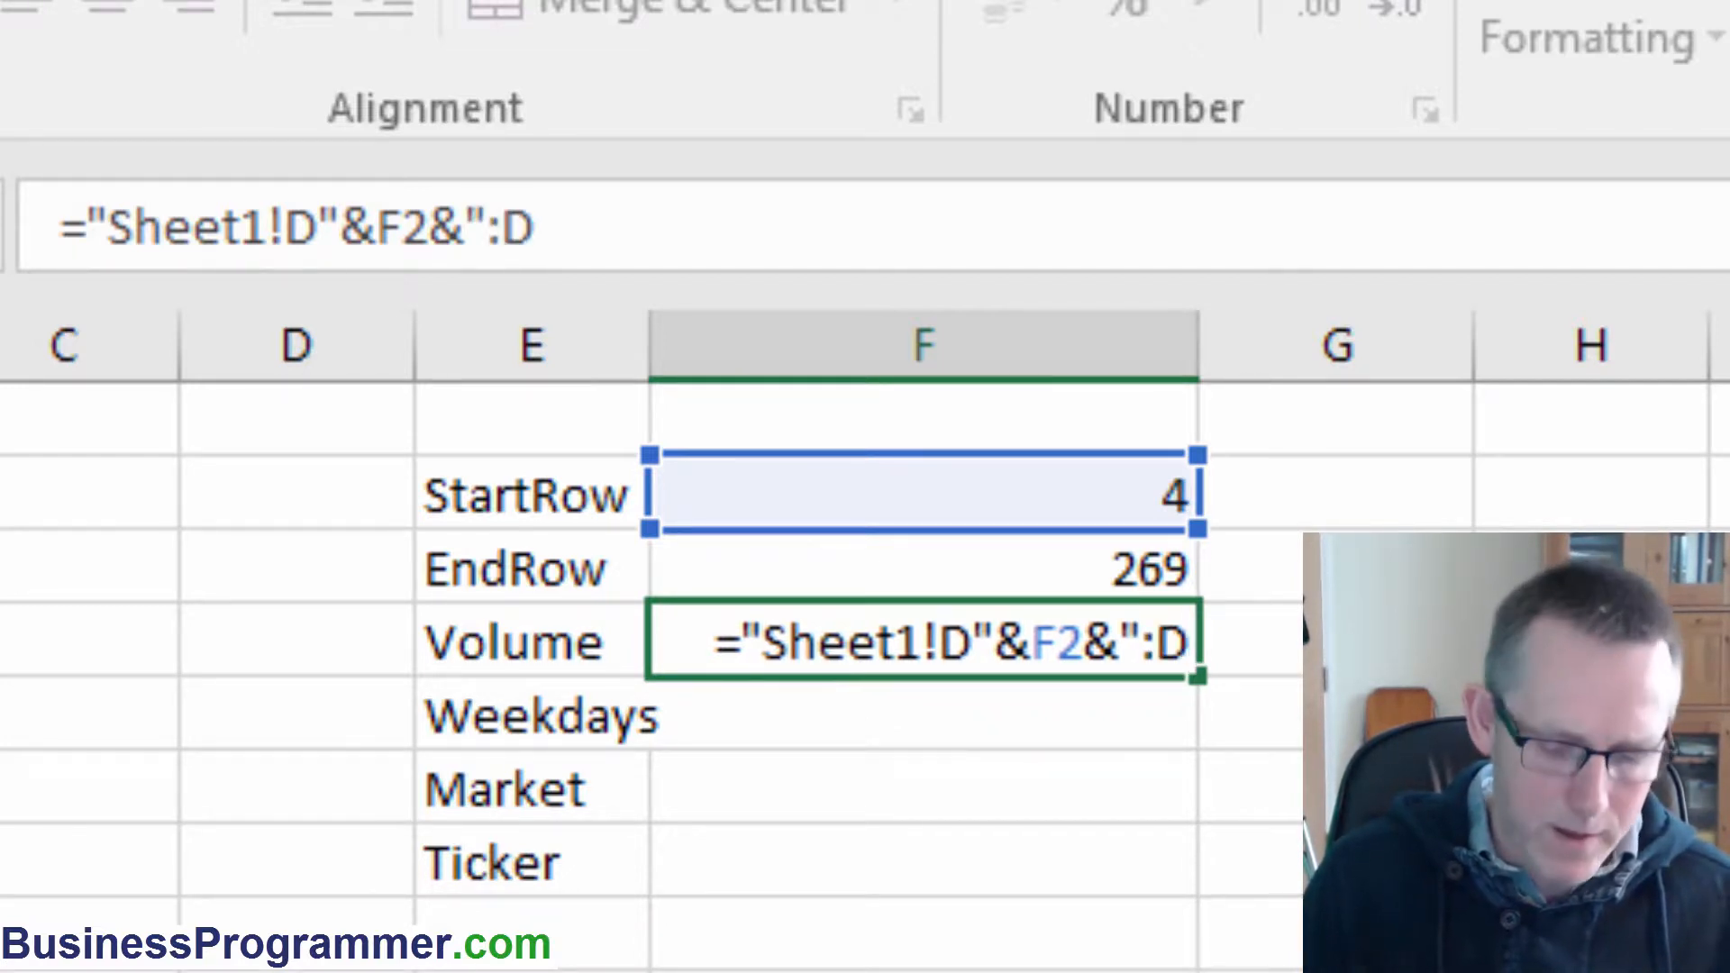
pyautogui.write('"')
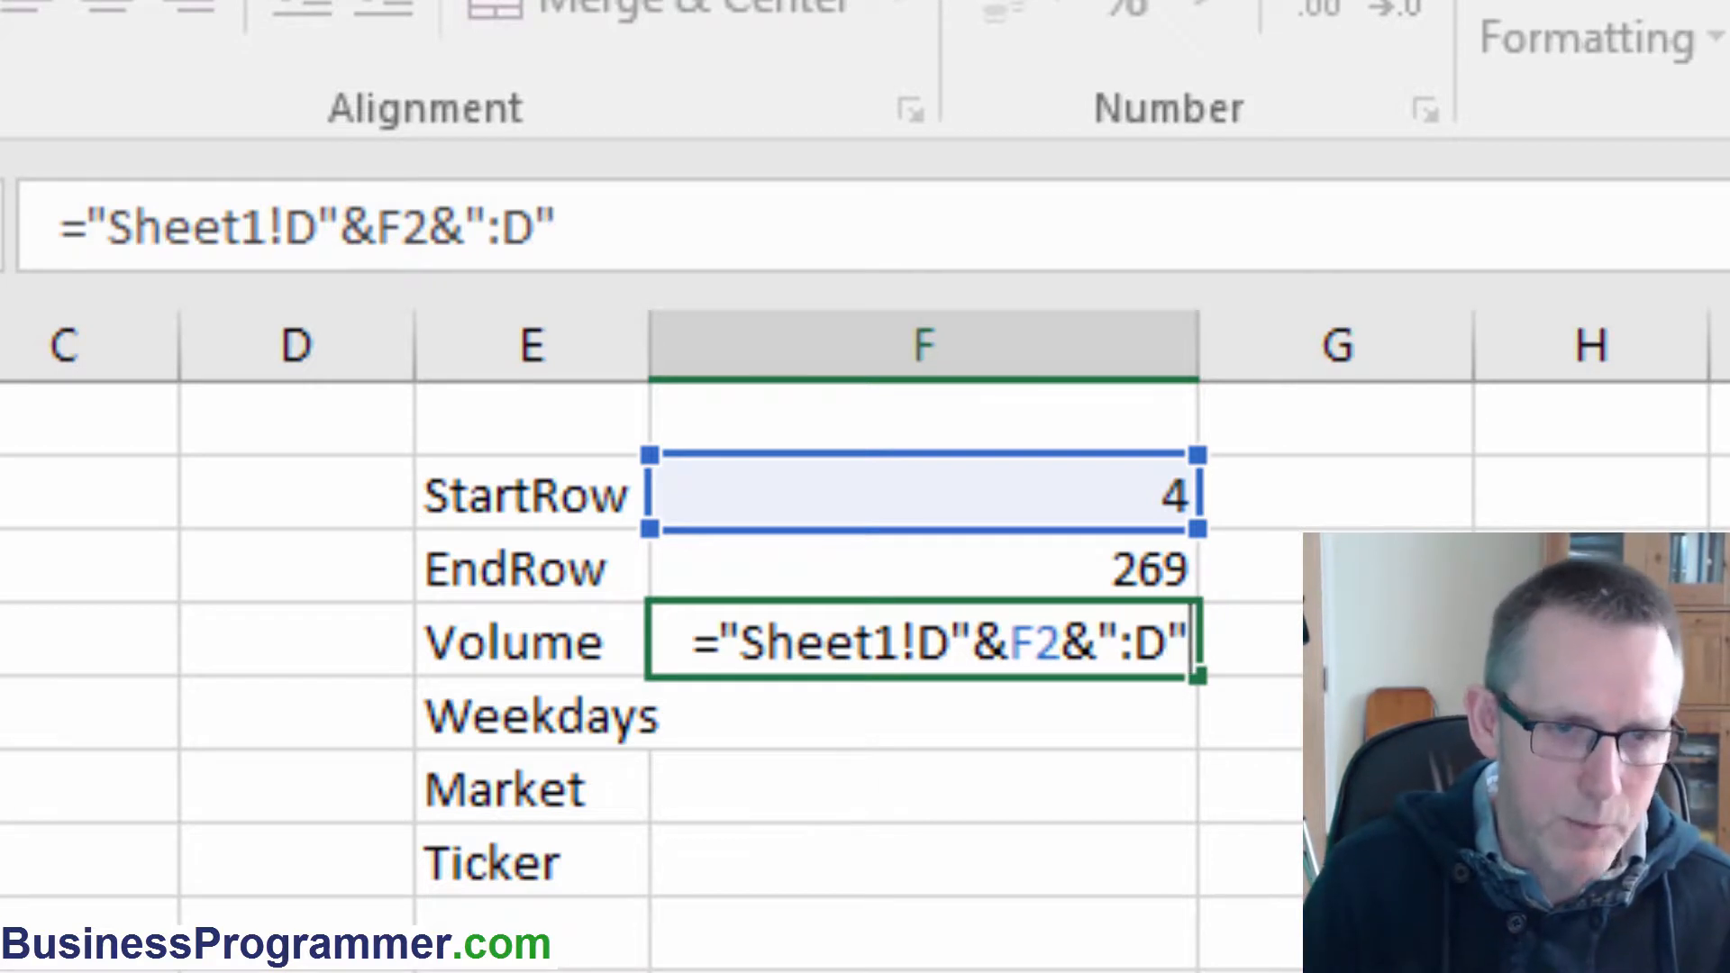
pyautogui.write('&')
pyautogui.press('Up')
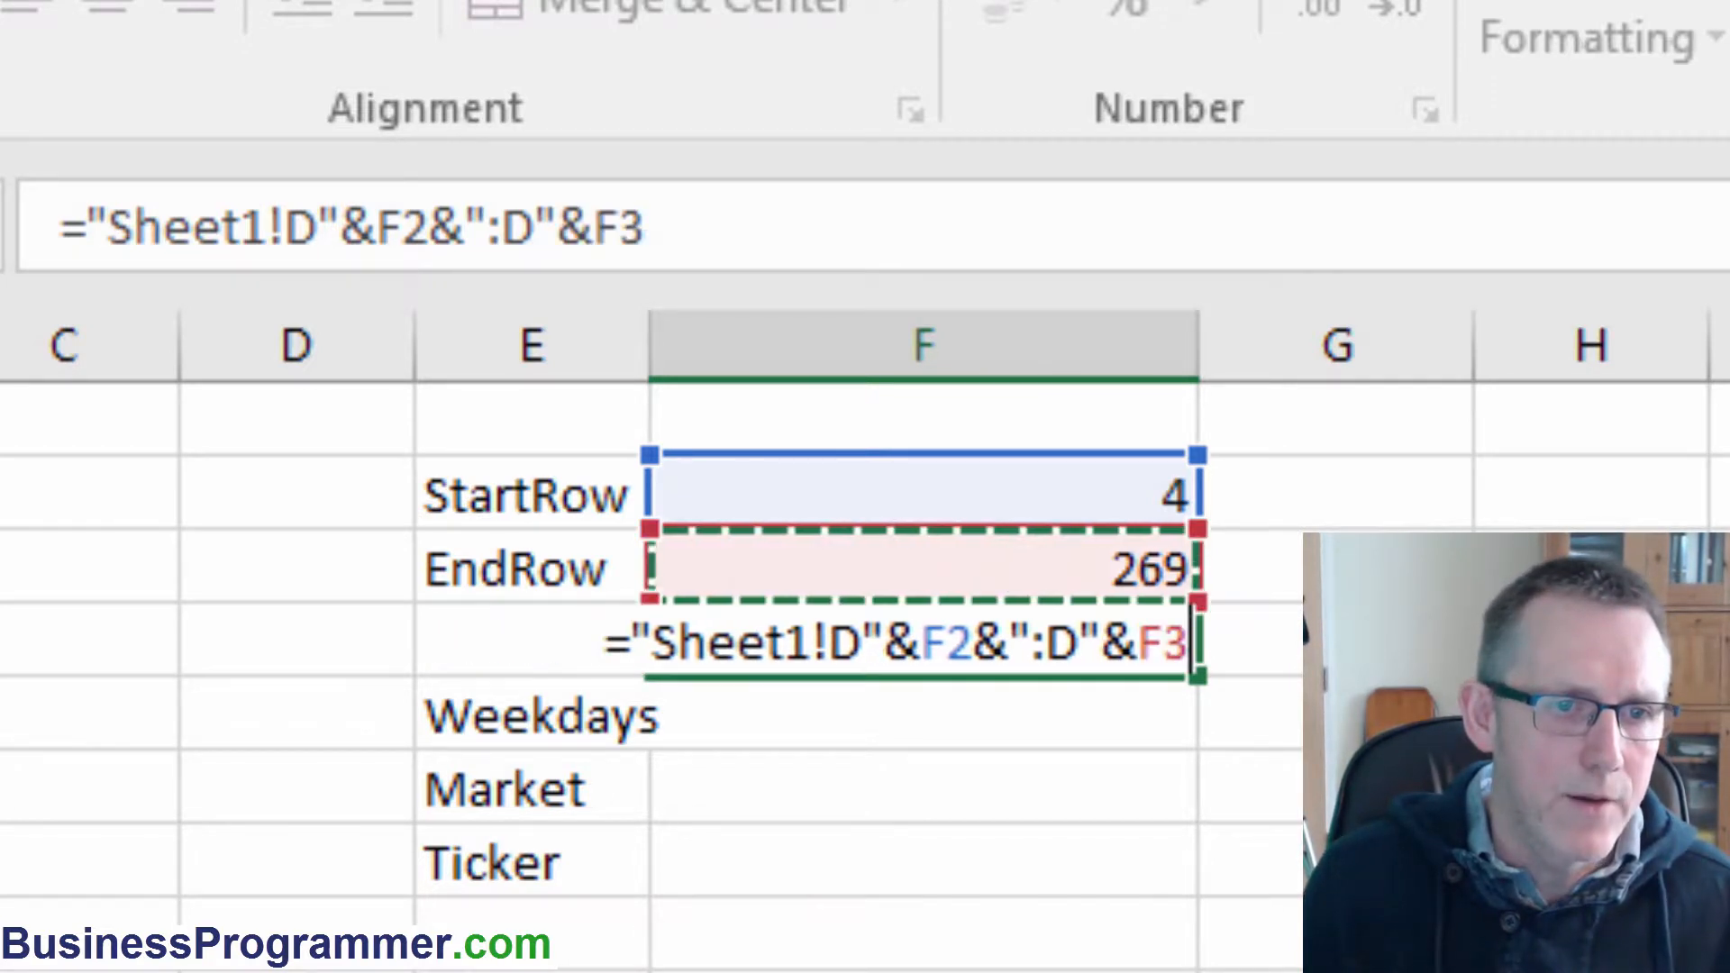
pyautogui.hotkey('ctrl', 'Return')
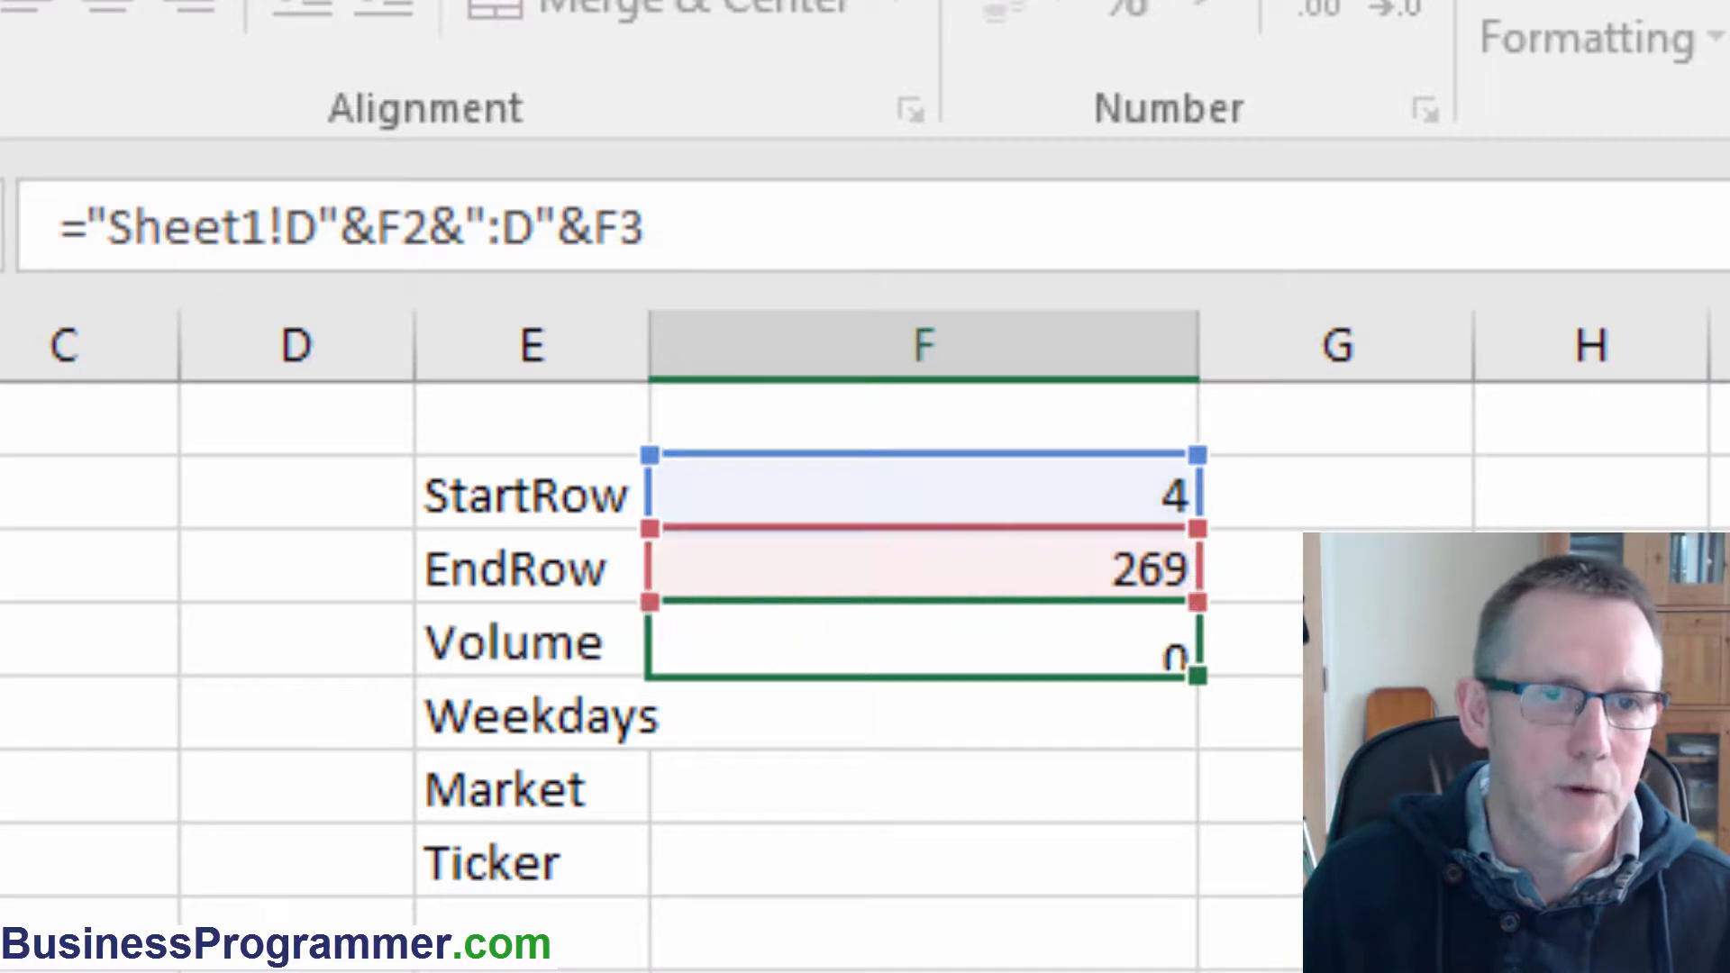
pyautogui.press('Return')
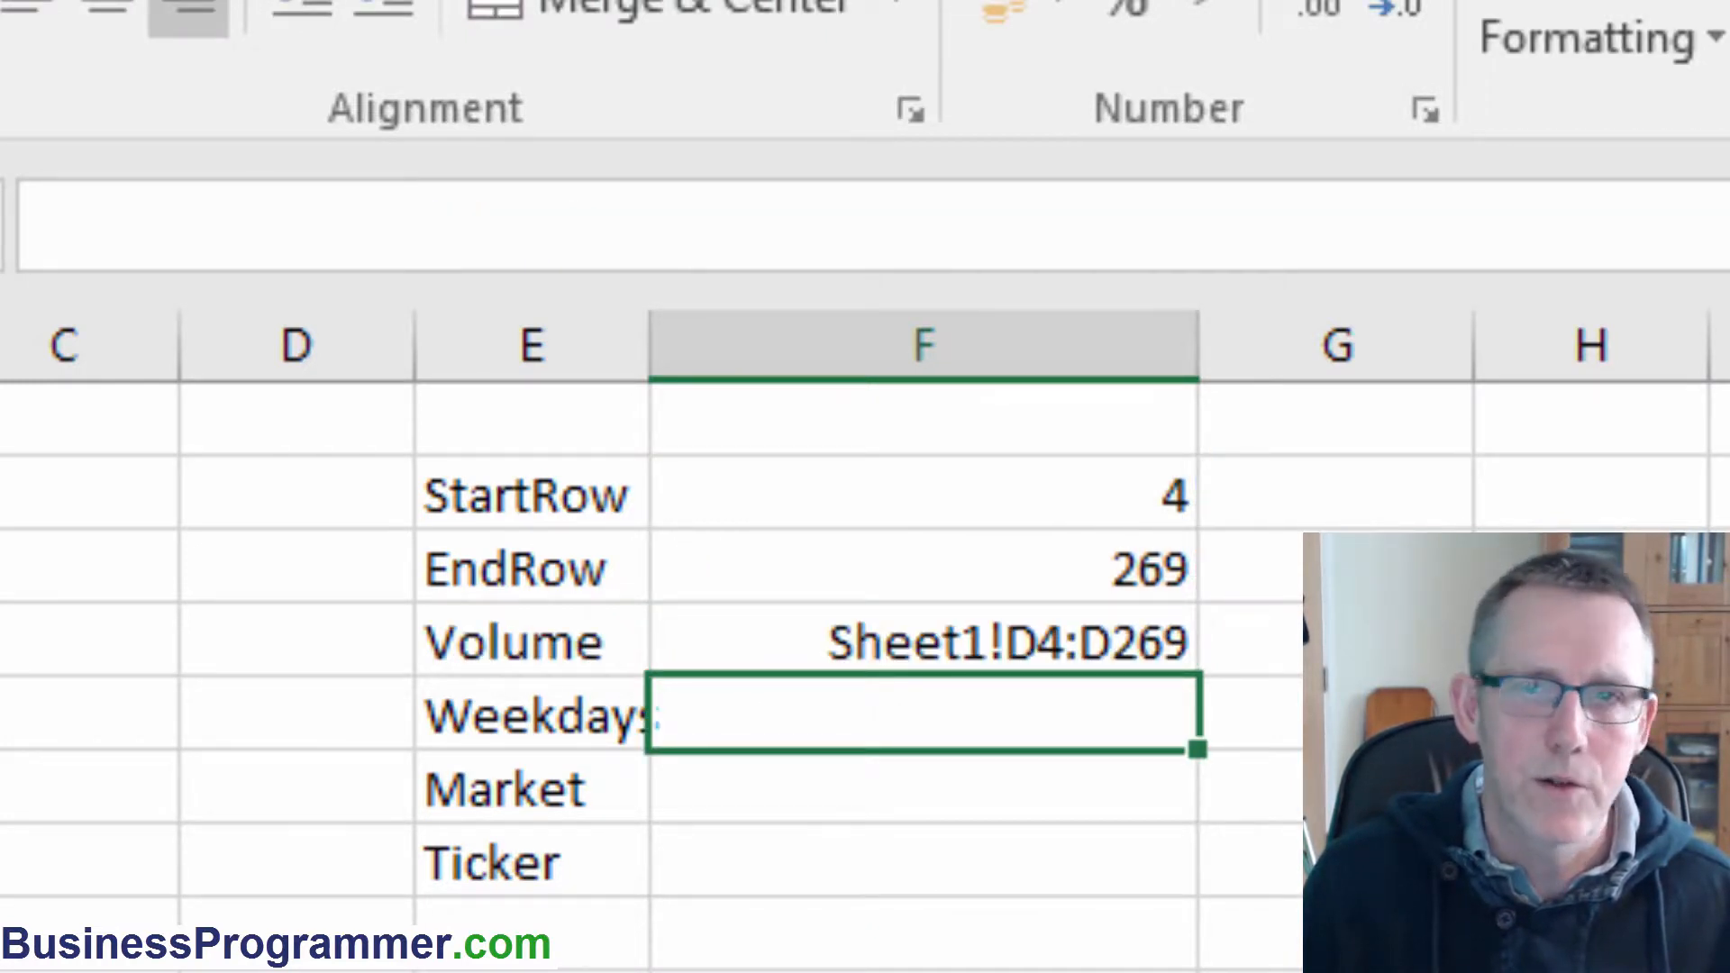
# Make the F2 and F3 references in the Volume formula absolute.
pyautogui.press('Up')
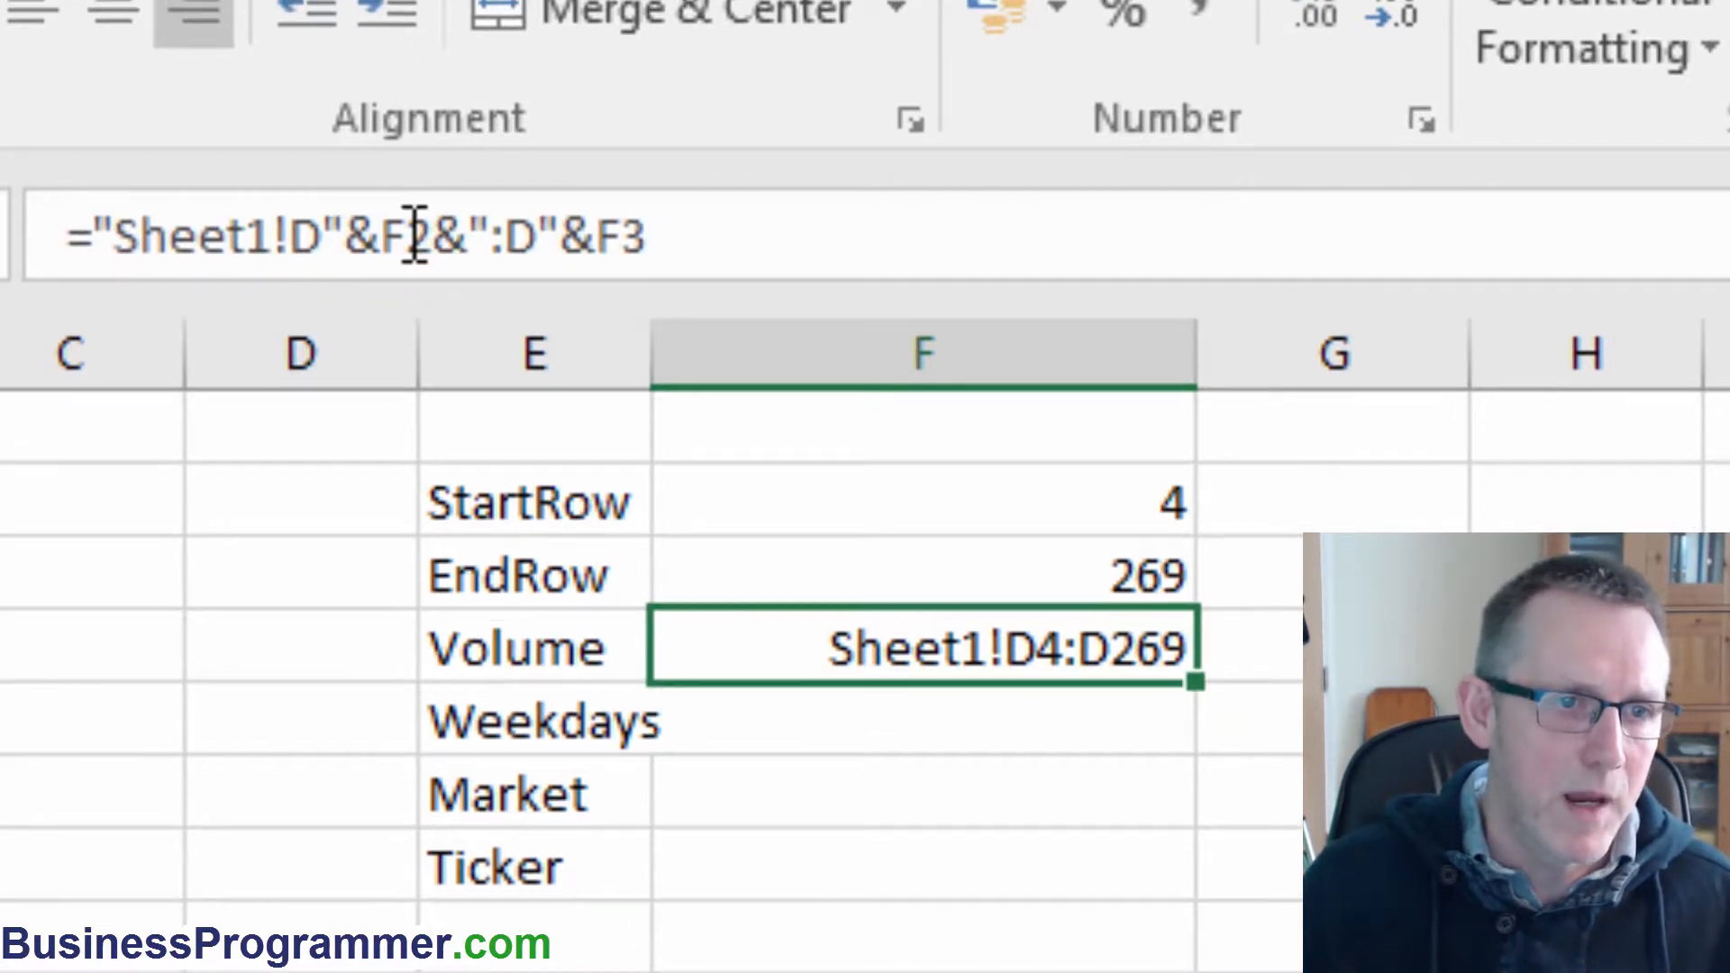
pyautogui.click(414, 236)
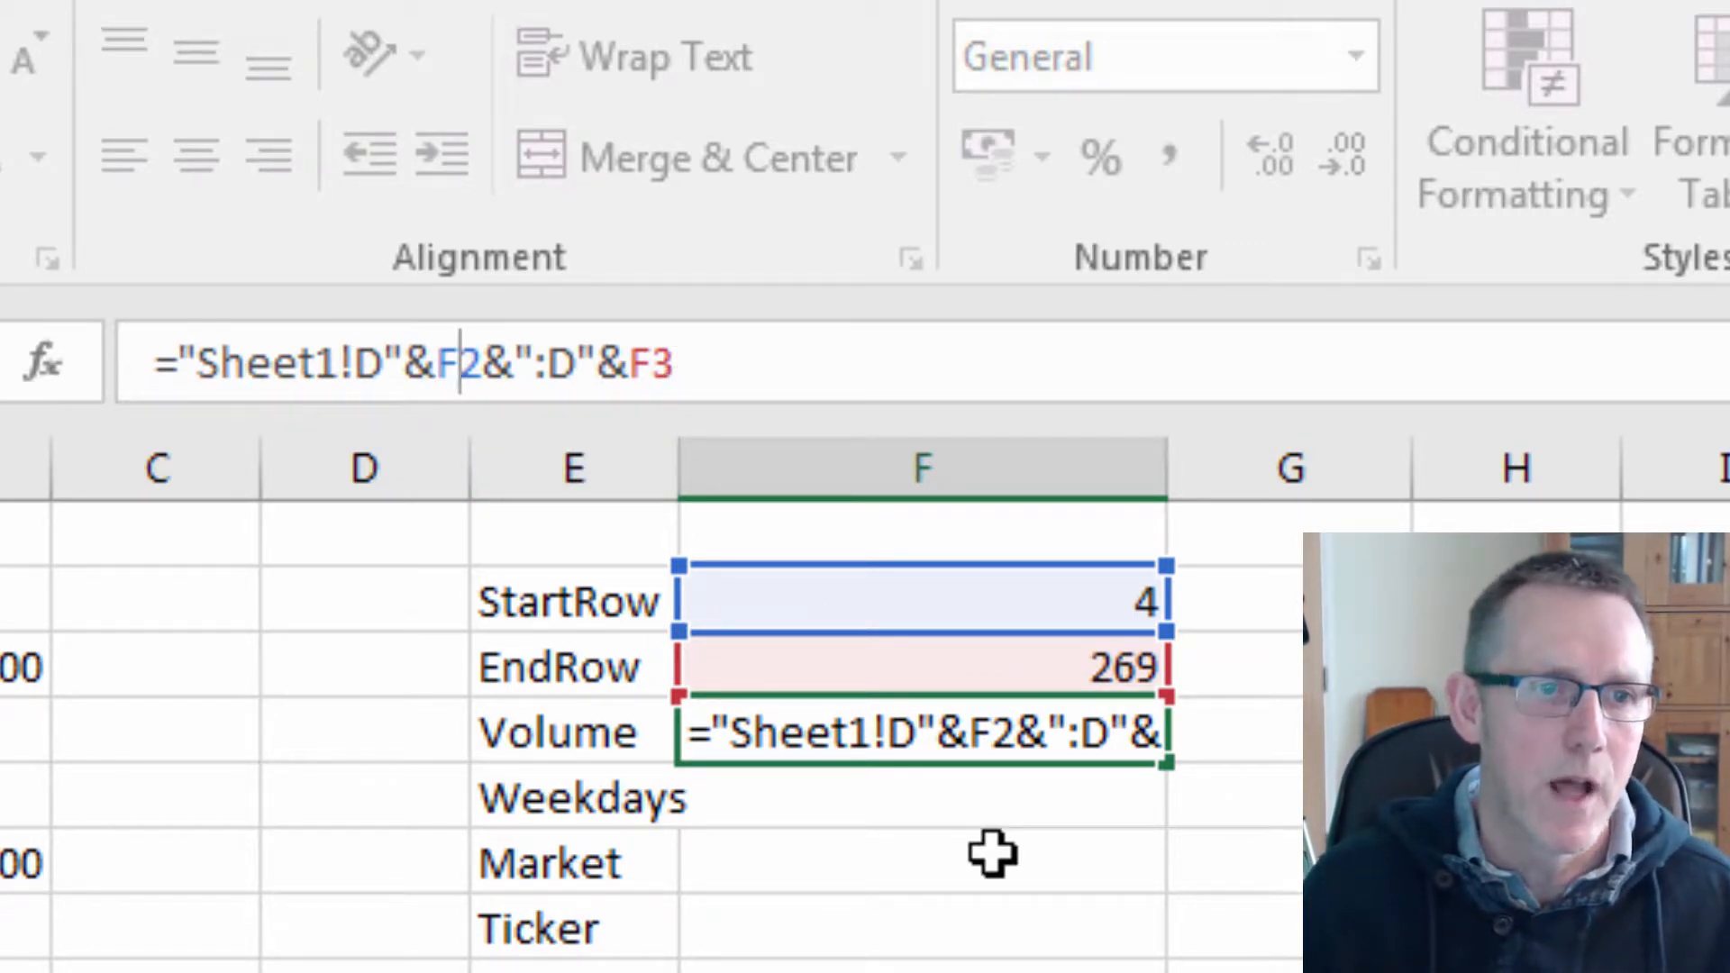
pyautogui.press('F4')
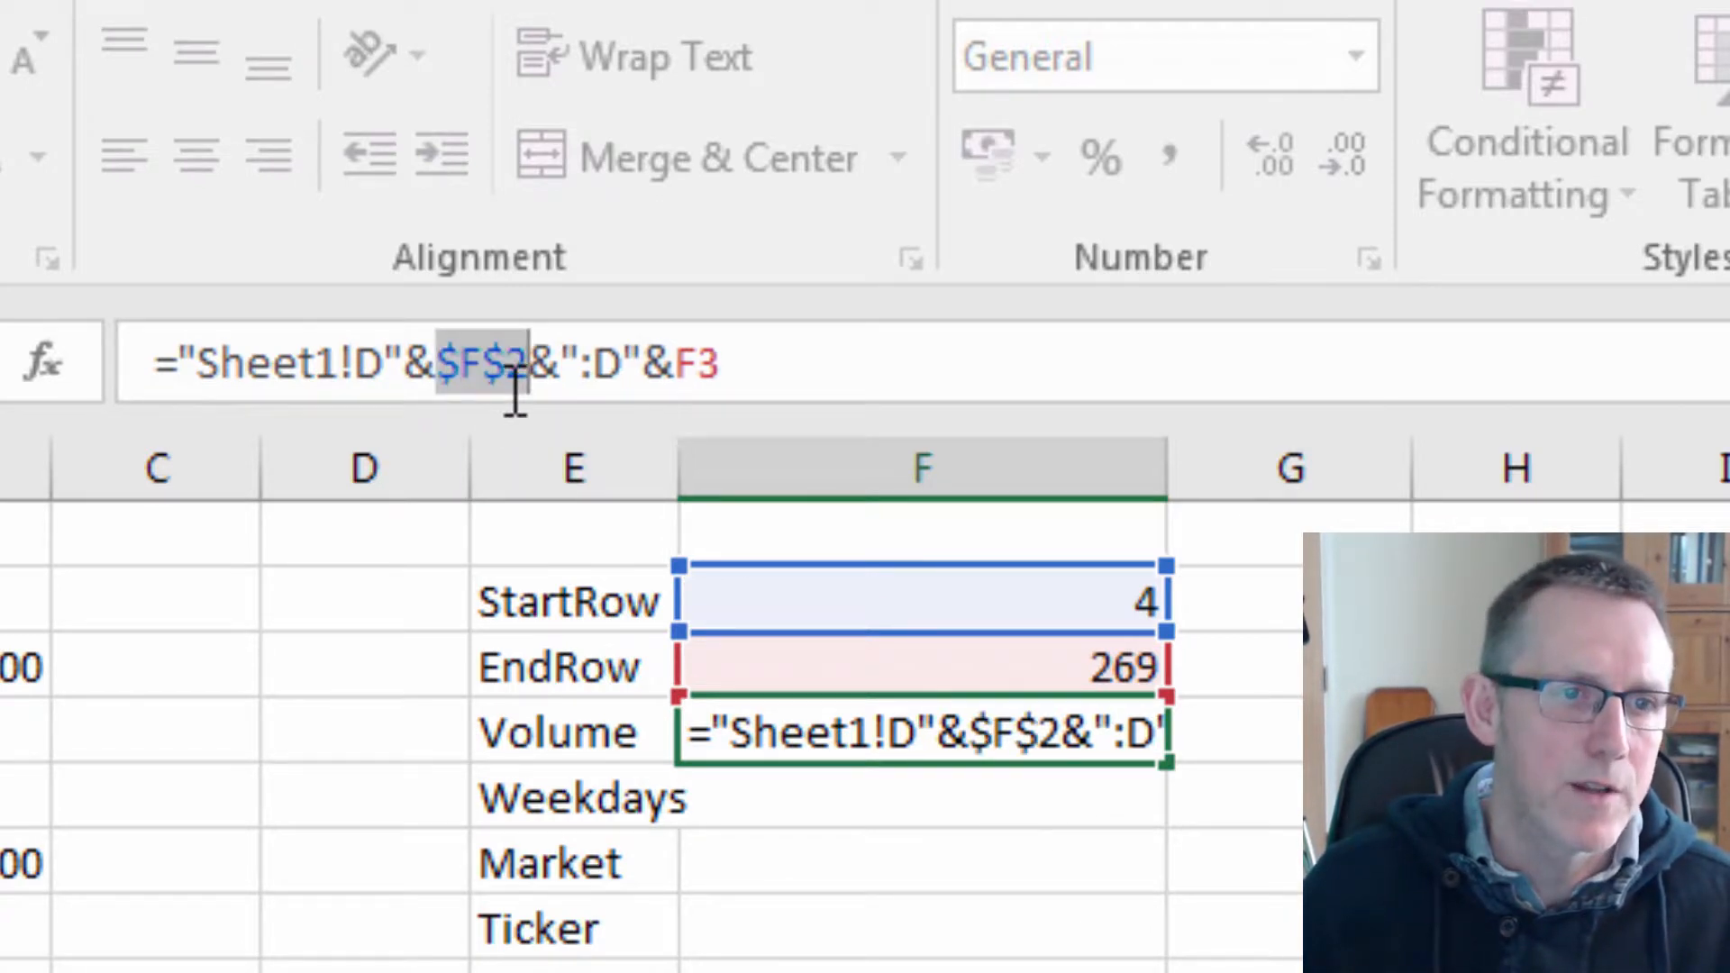
pyautogui.click(681, 360)
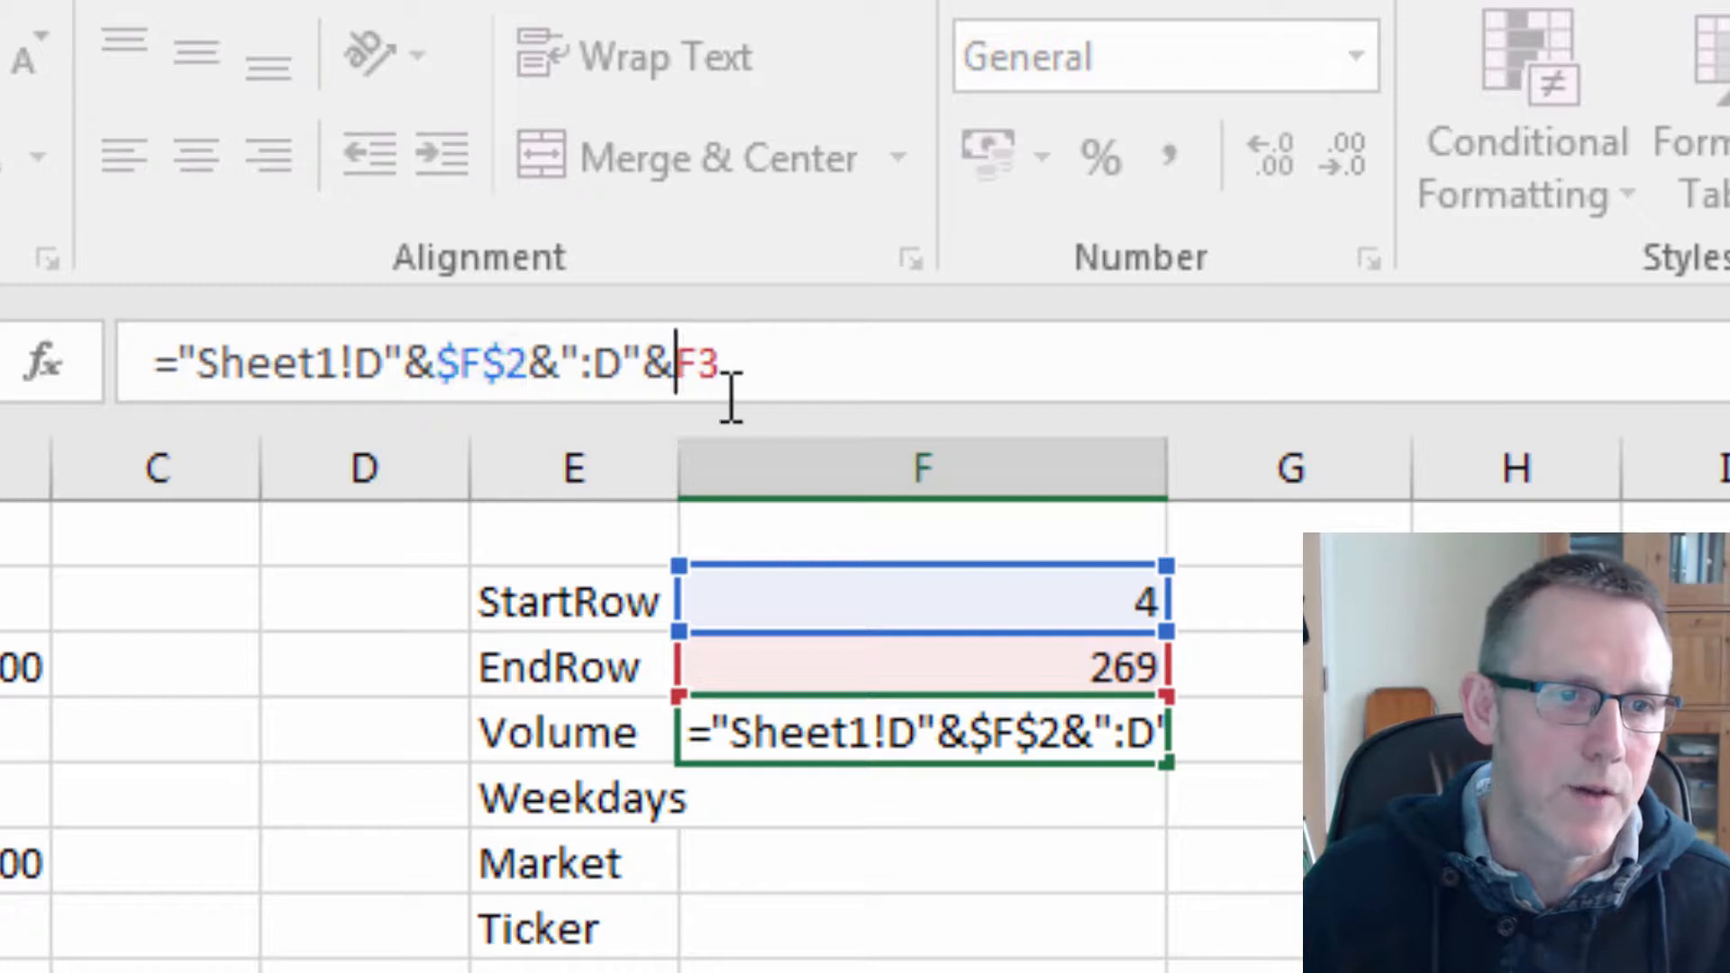
pyautogui.press('F4')
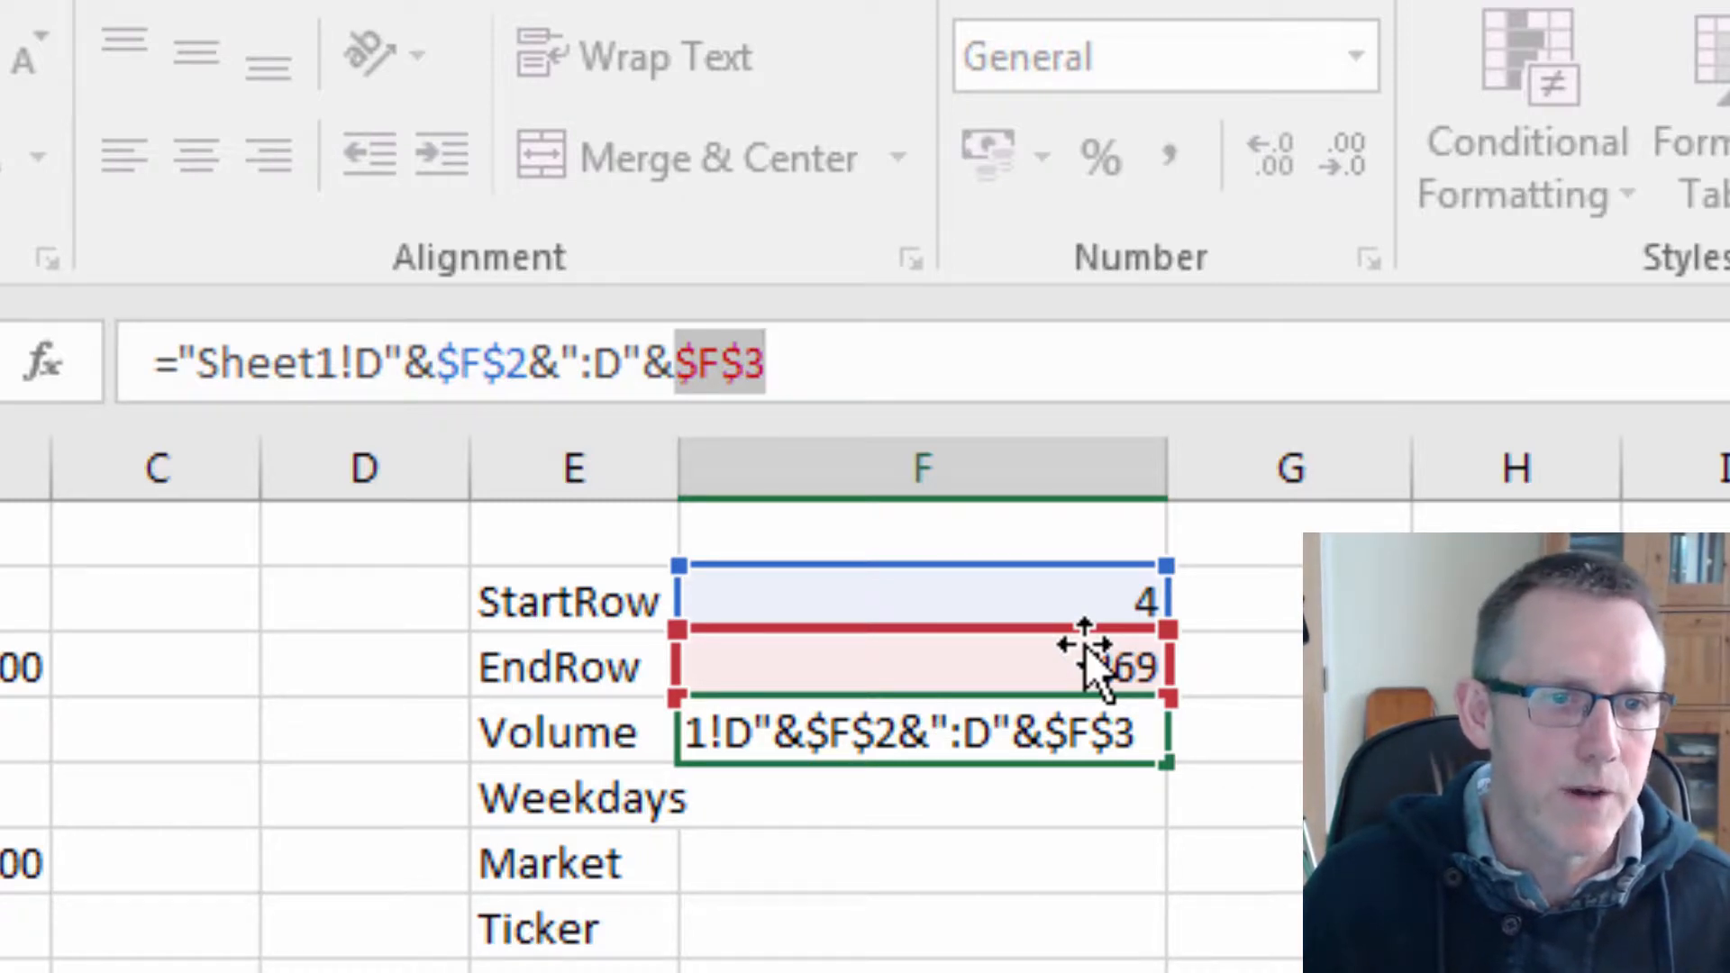
pyautogui.press('Return')
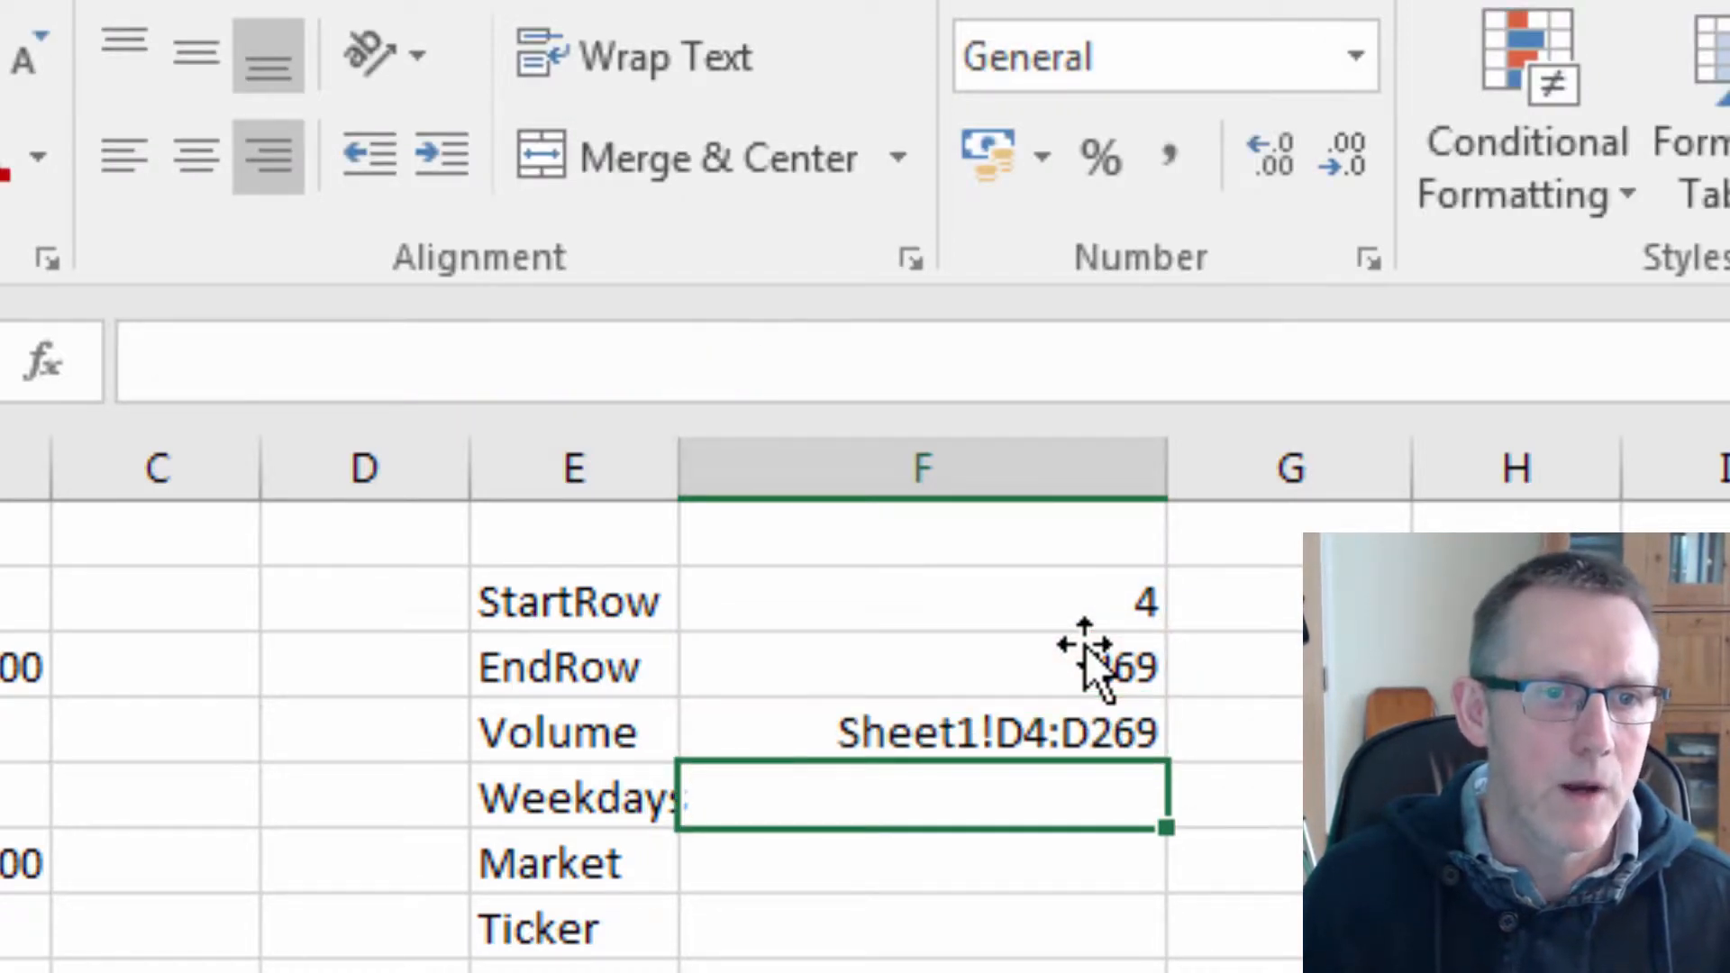
# Copy the Volume formula from F4 into F5:F7.
pyautogui.press('Up')
pyautogui.hotkey('ctrl', 'c')
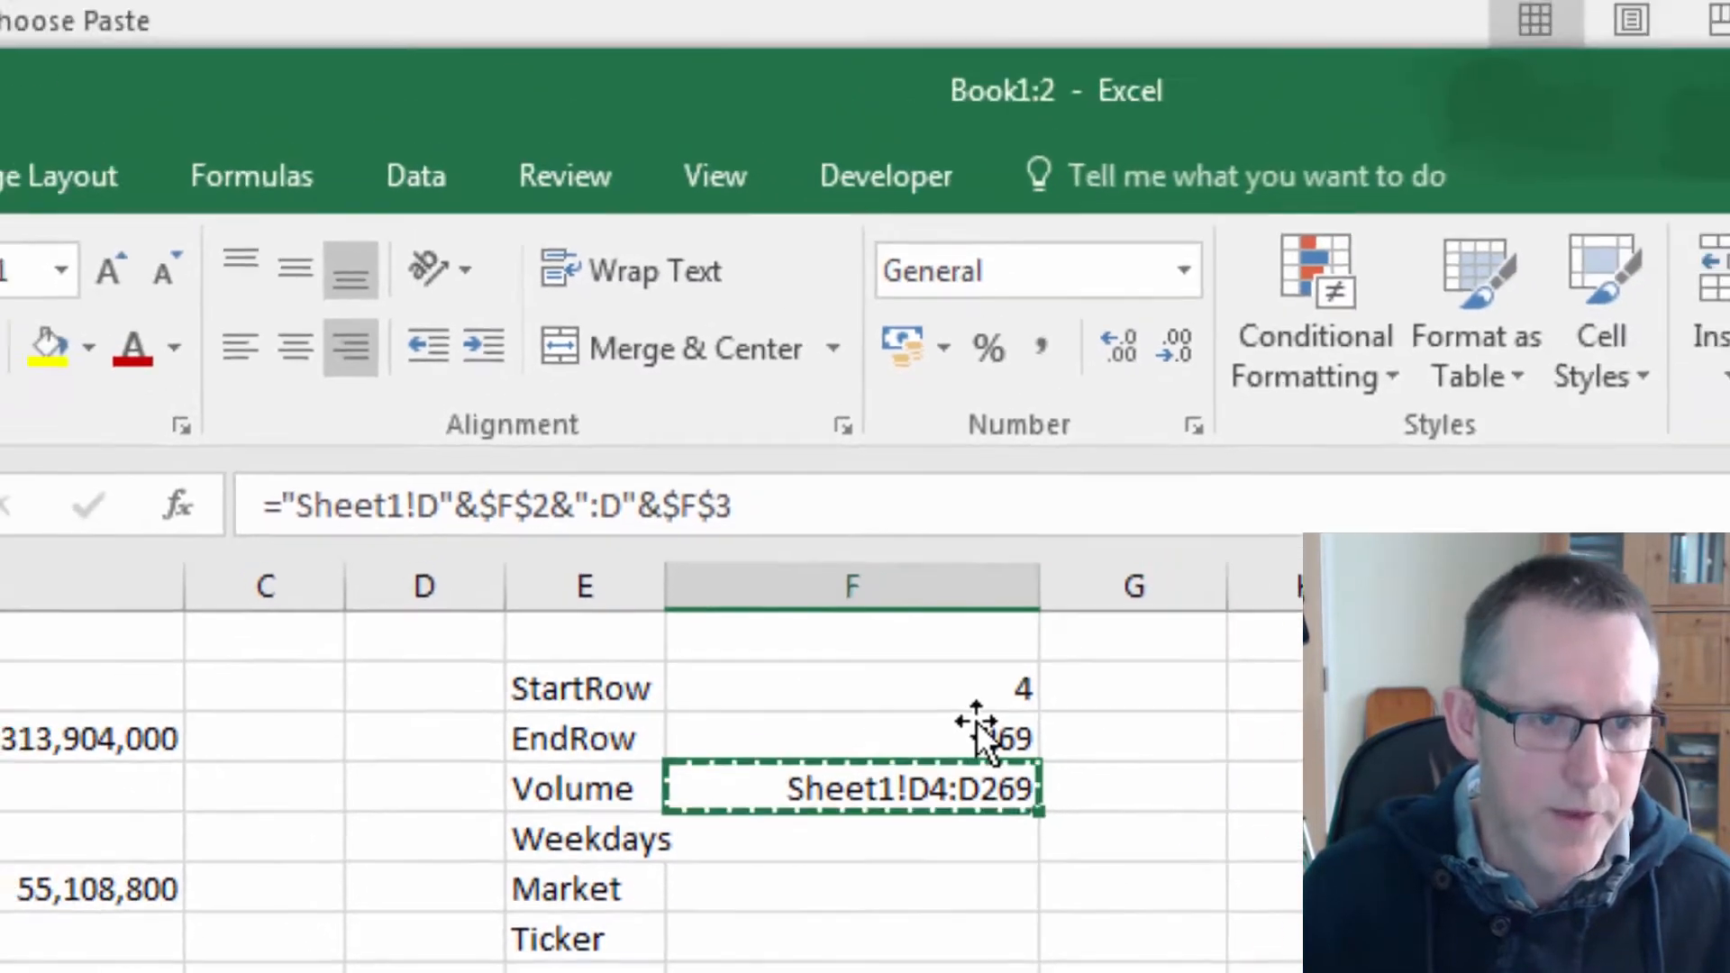
pyautogui.press('Down')
pyautogui.hotkey('shift', 'Down')
pyautogui.hotkey('shift', 'Down')
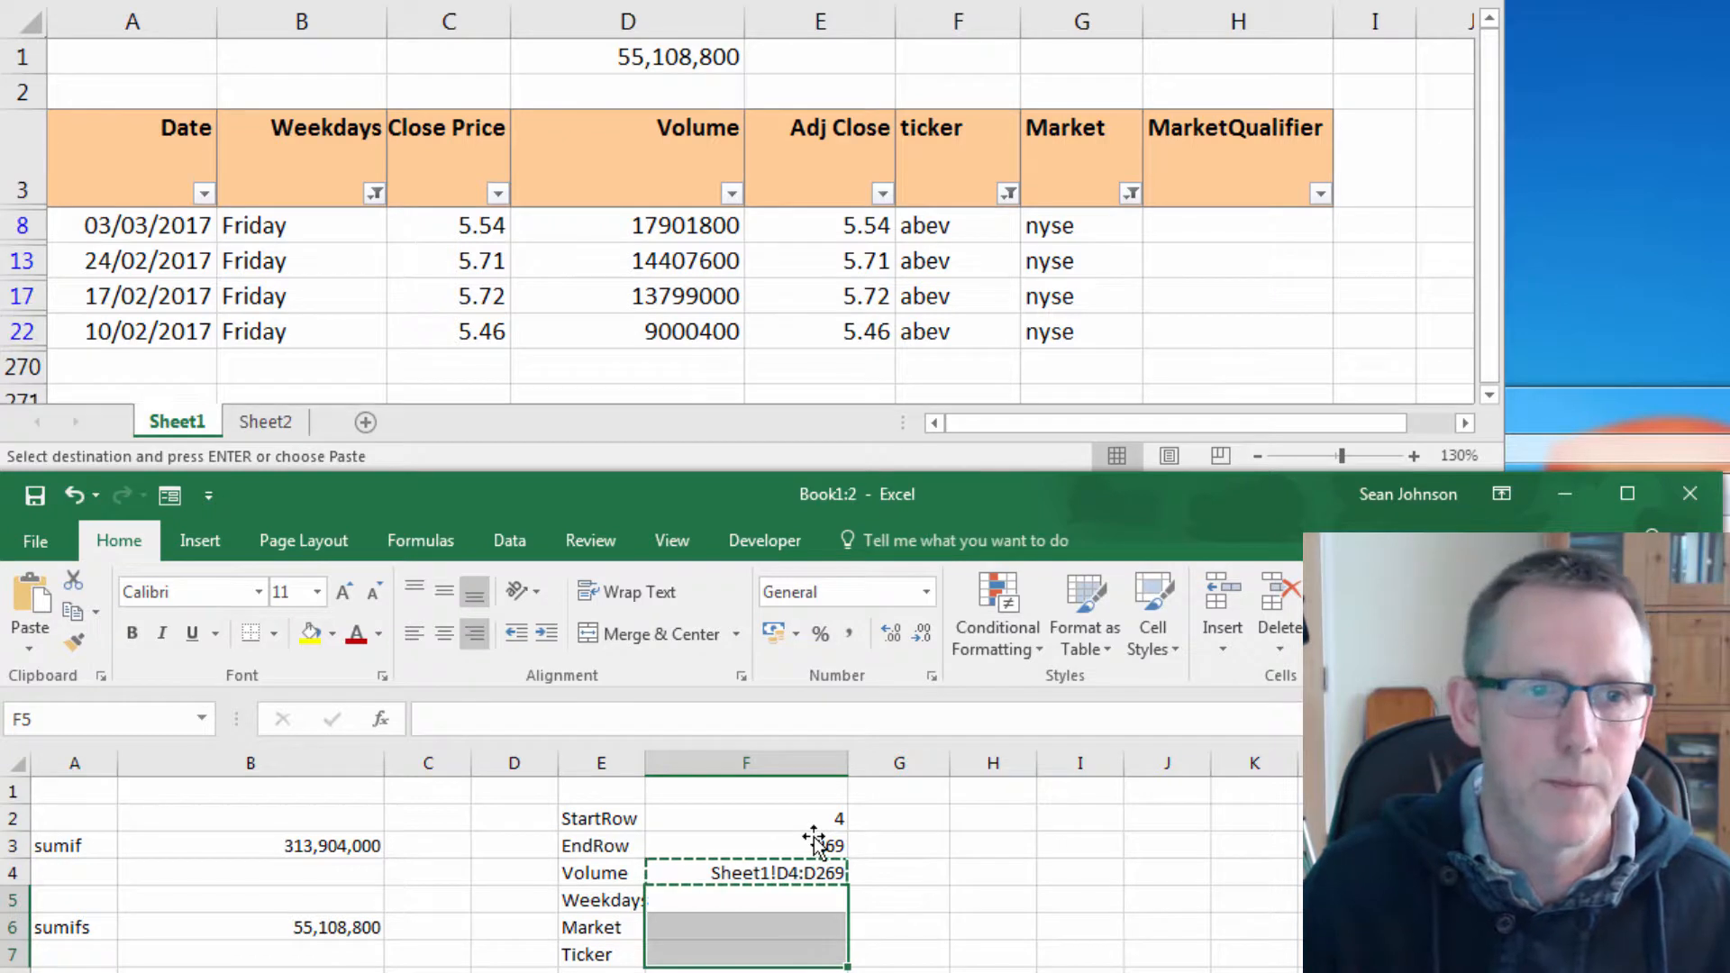
pyautogui.press('Return')
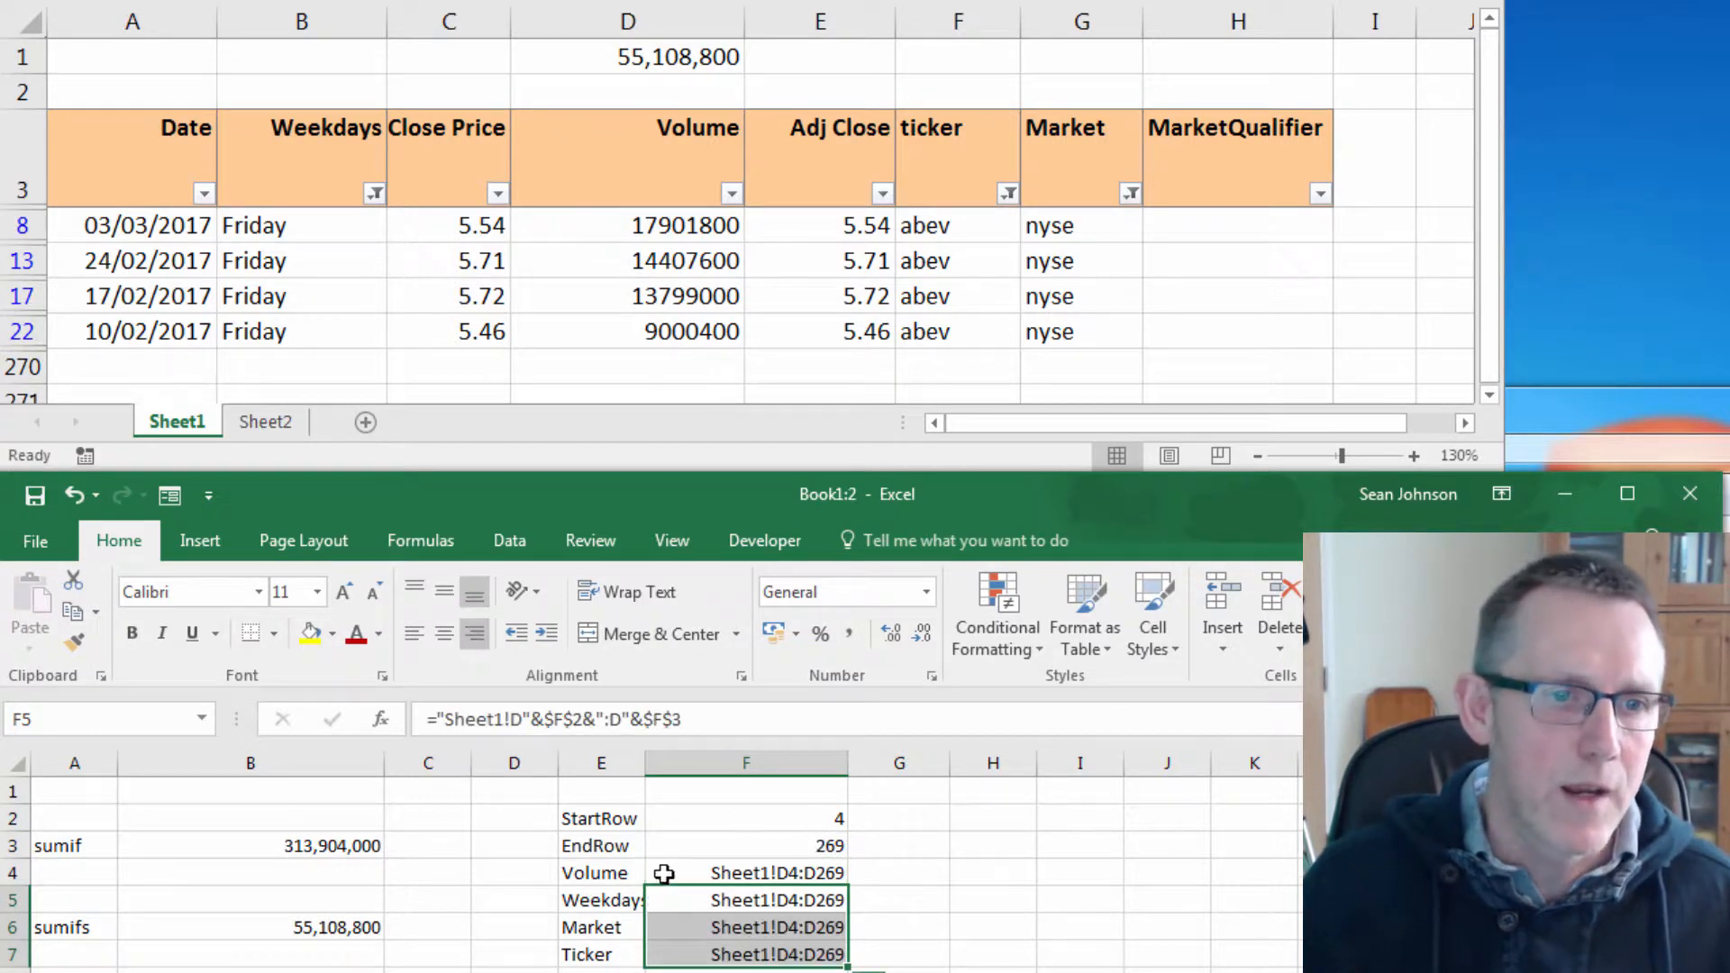
# Change both column letters in the Weekdays range formula in F5 from D to B.
pyautogui.click(738, 899)
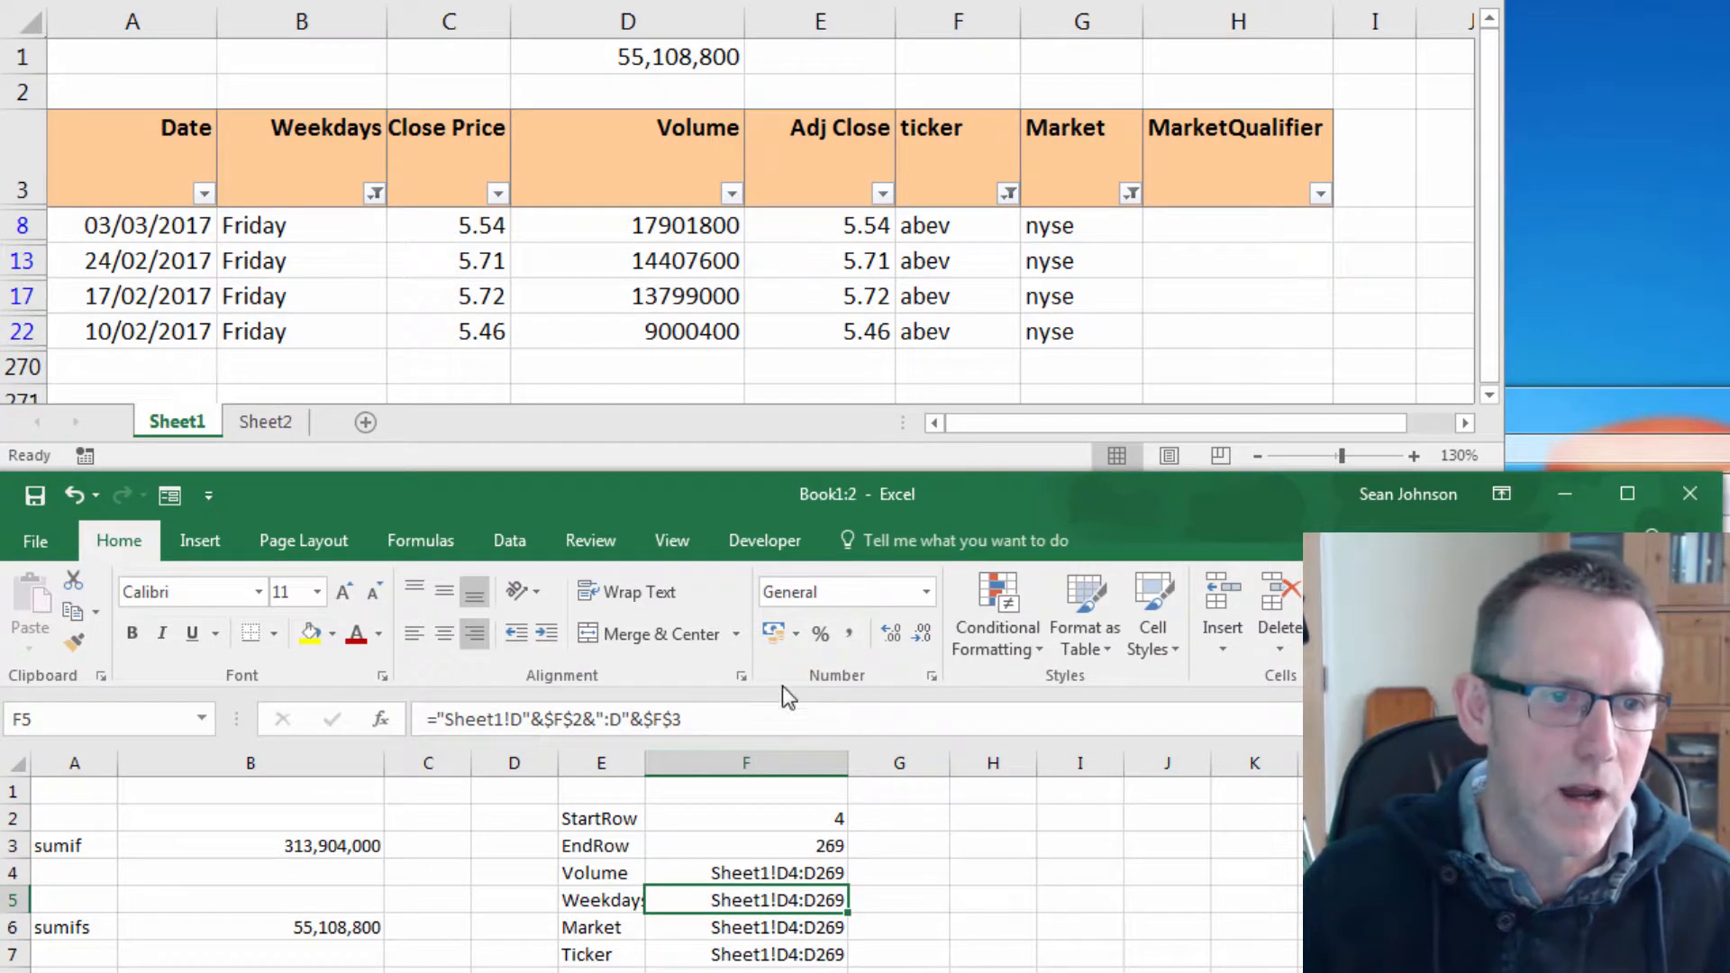
pyautogui.moveTo(510, 720); pyautogui.dragTo(522, 720)
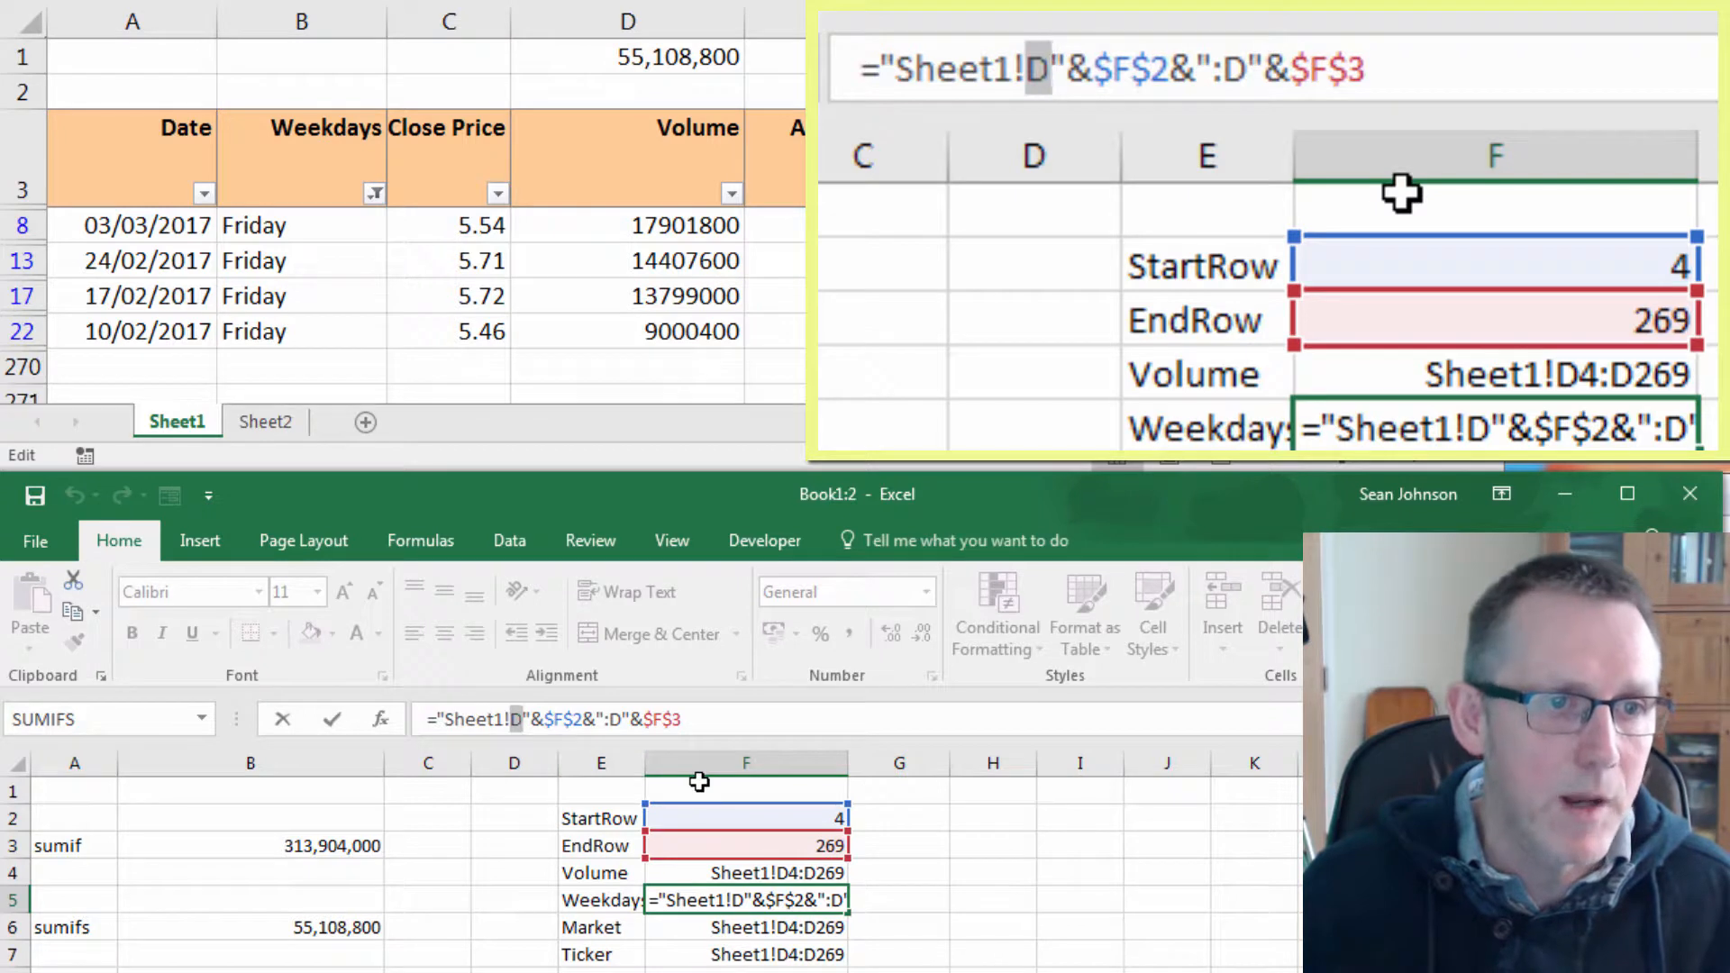
pyautogui.write('B')
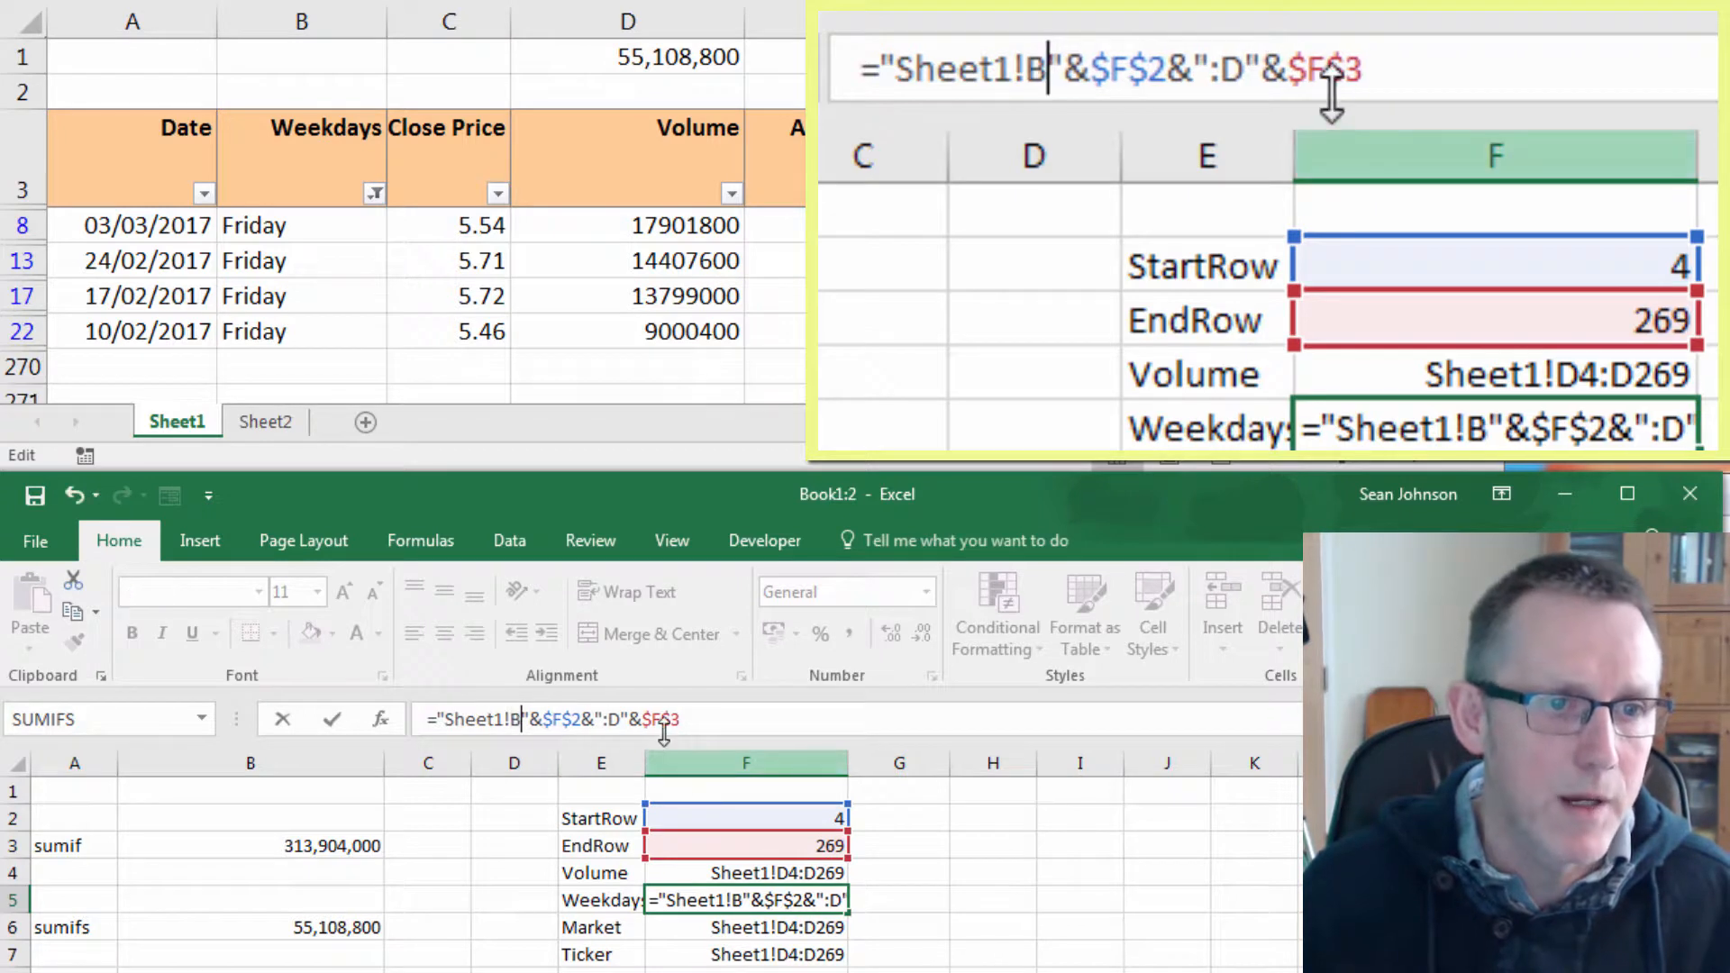
pyautogui.doubleClick(612, 718)
pyautogui.write('B')
pyautogui.press('Return')
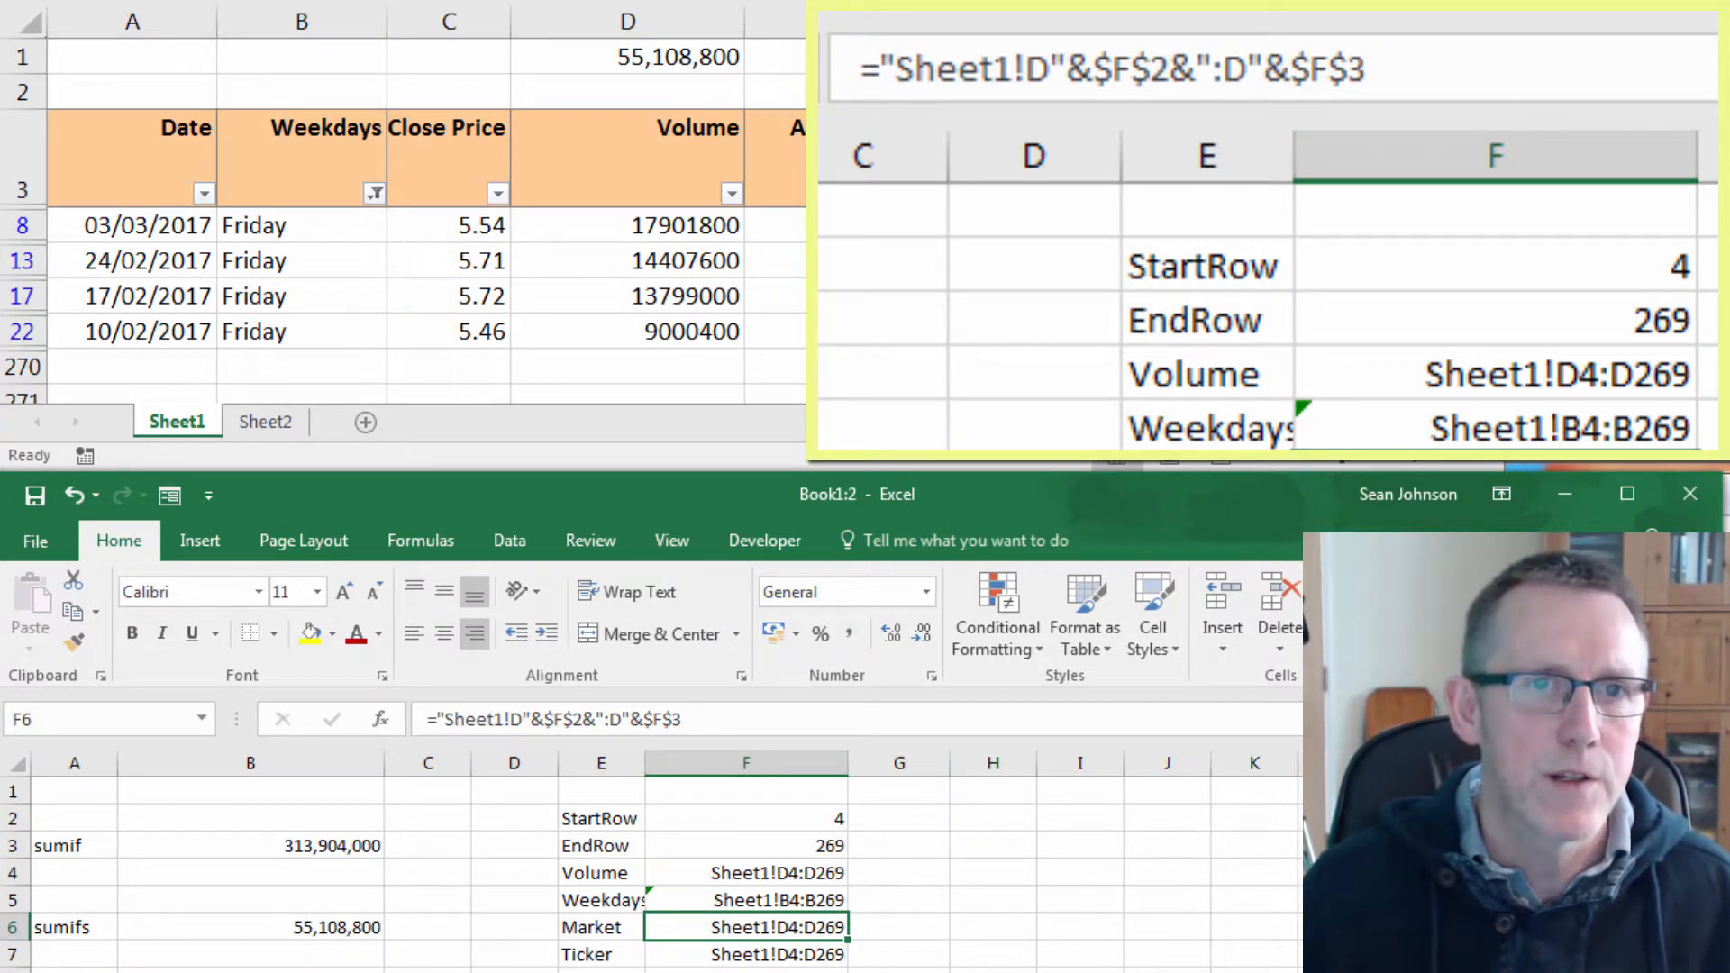
# Change both column letters in the Market range formula in F6 to G.
pyautogui.click(523, 719)
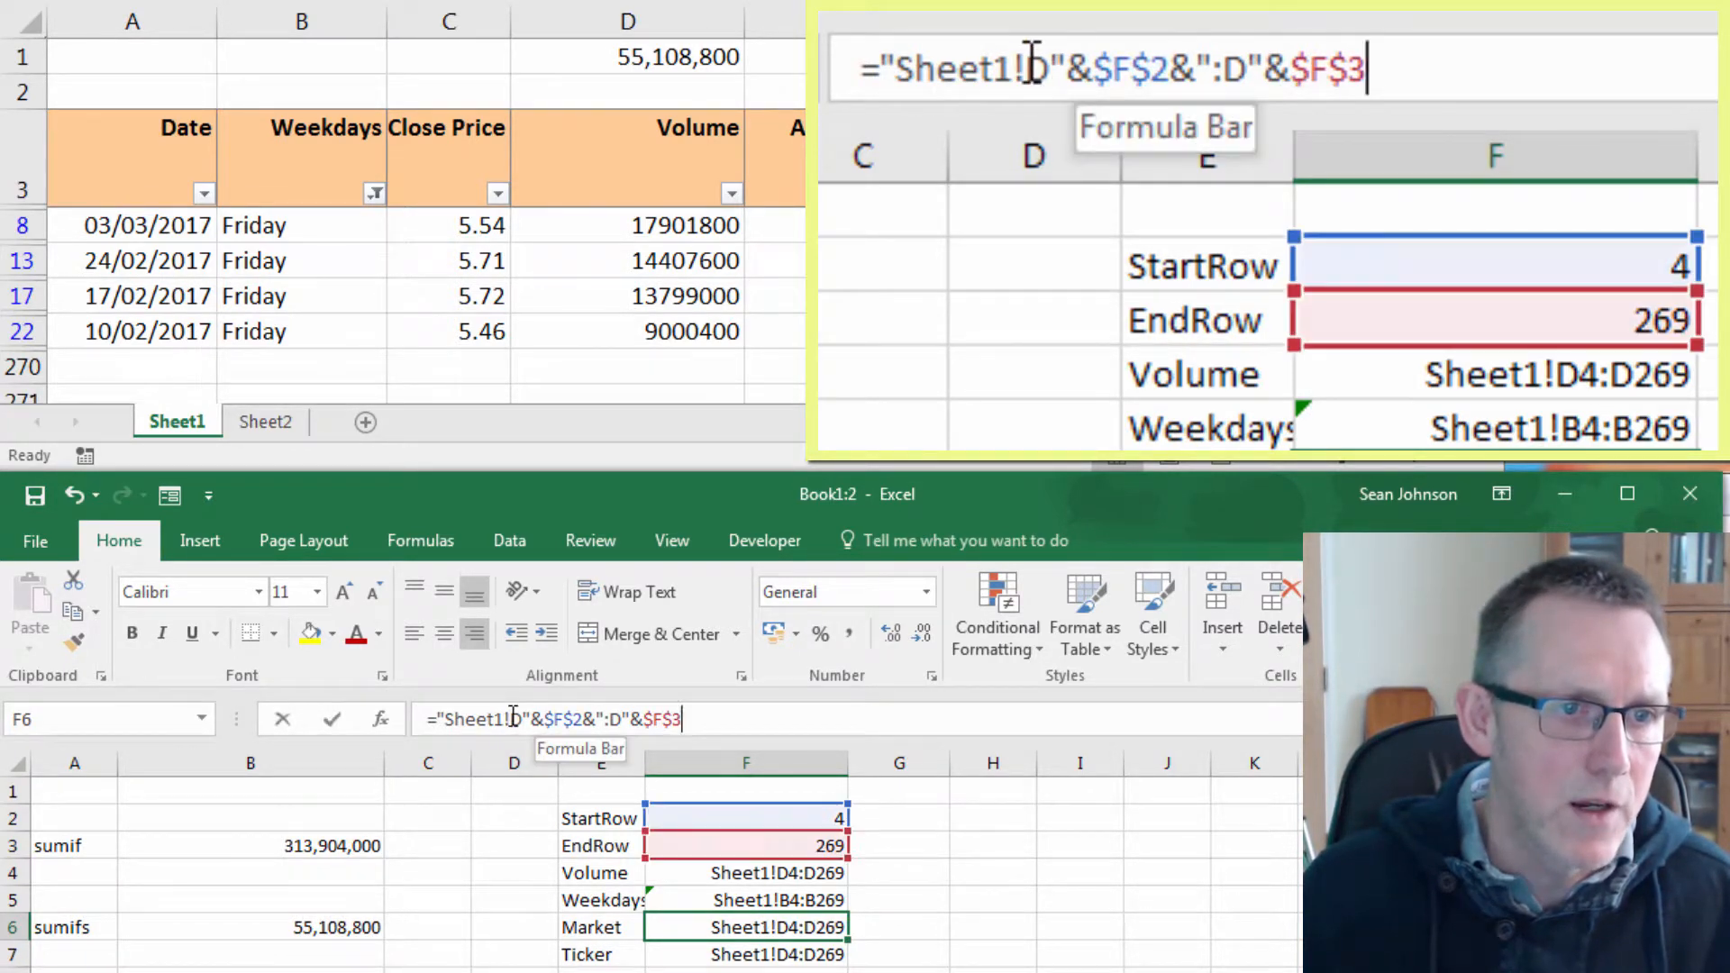
pyautogui.doubleClick(524, 719)
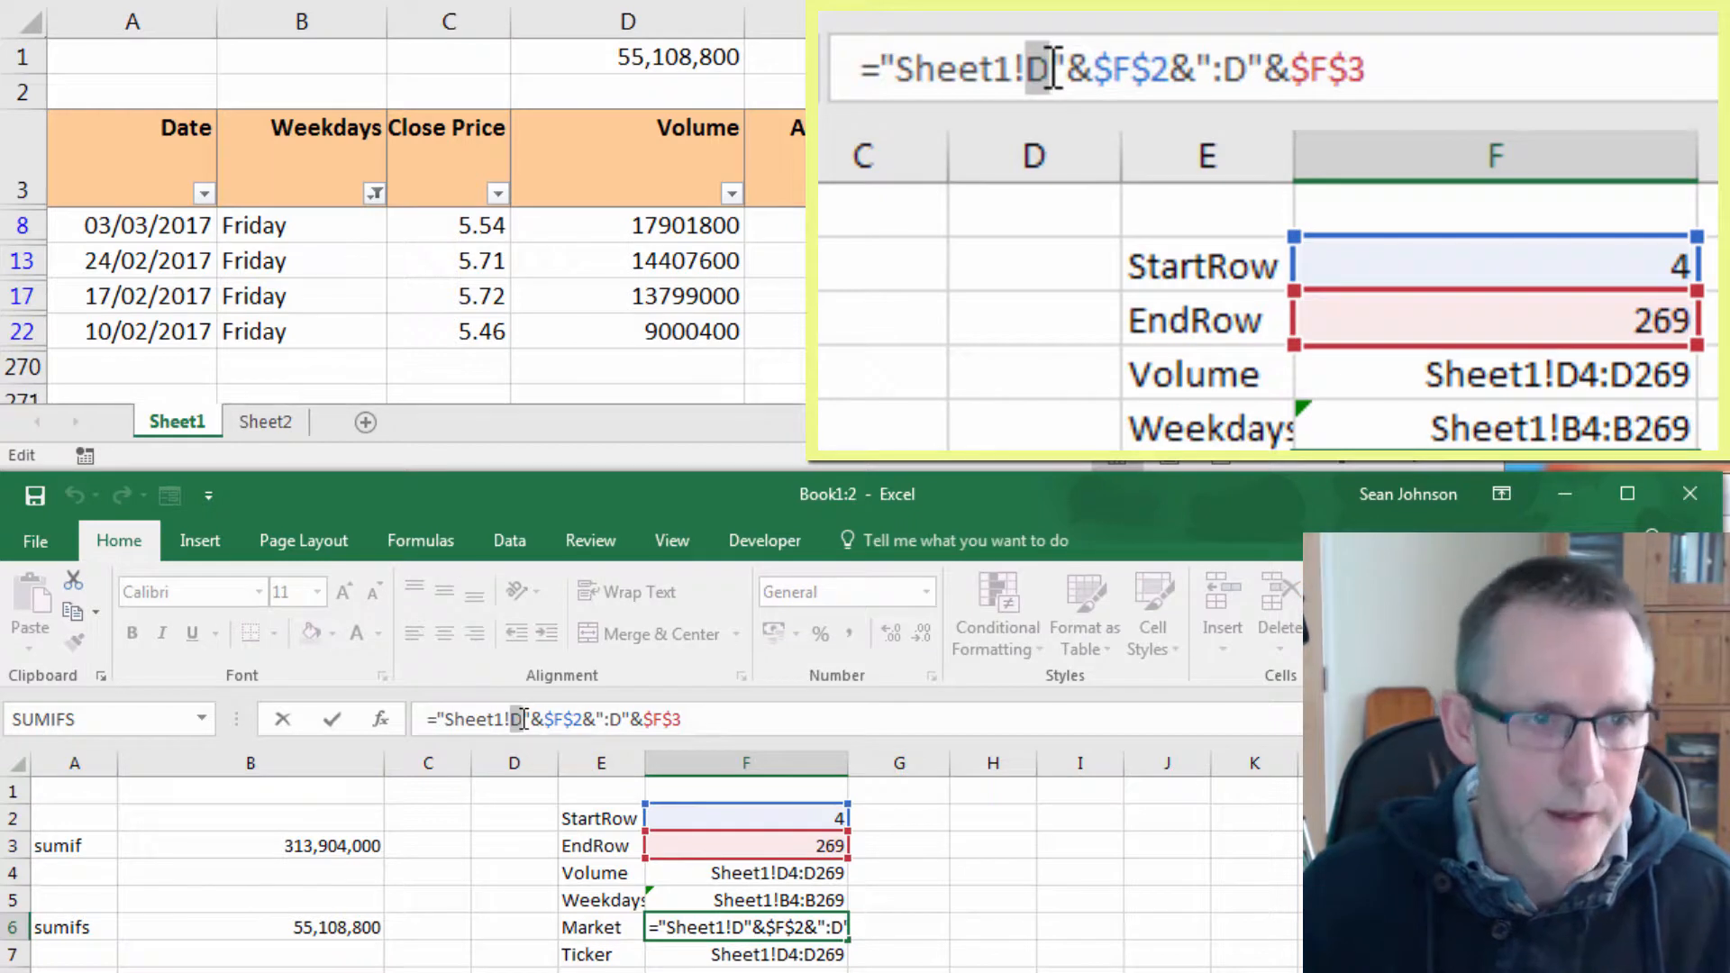
pyautogui.write('G')
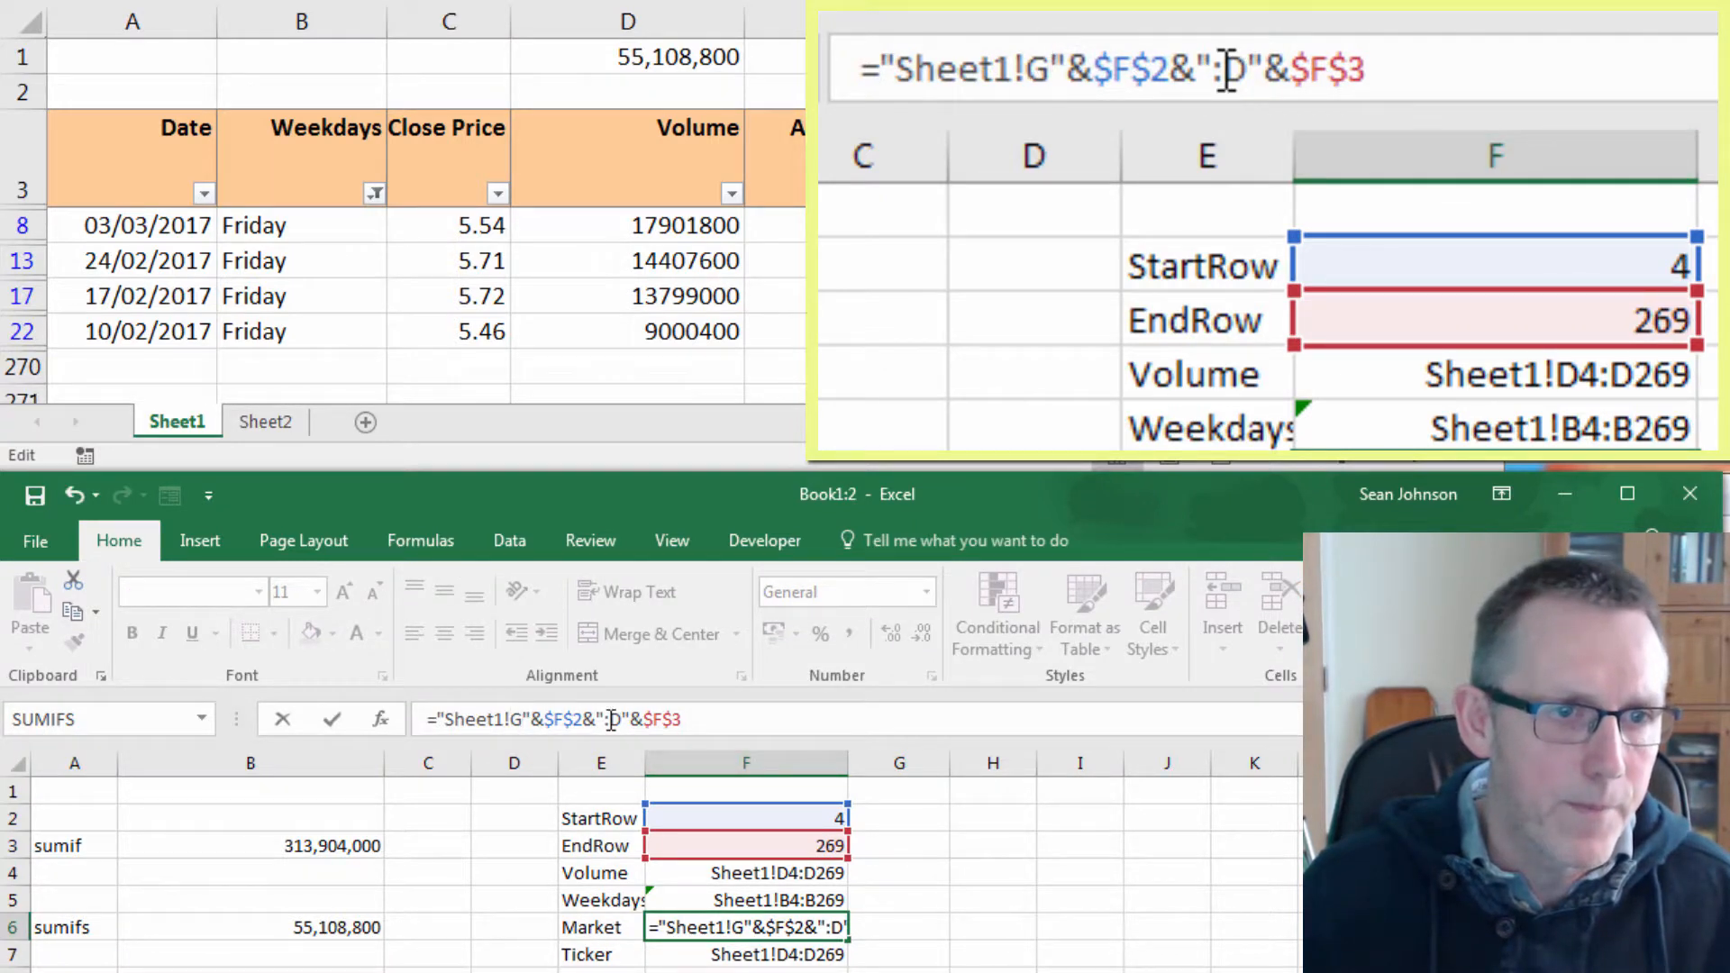
pyautogui.doubleClick(611, 719)
pyautogui.write('G')
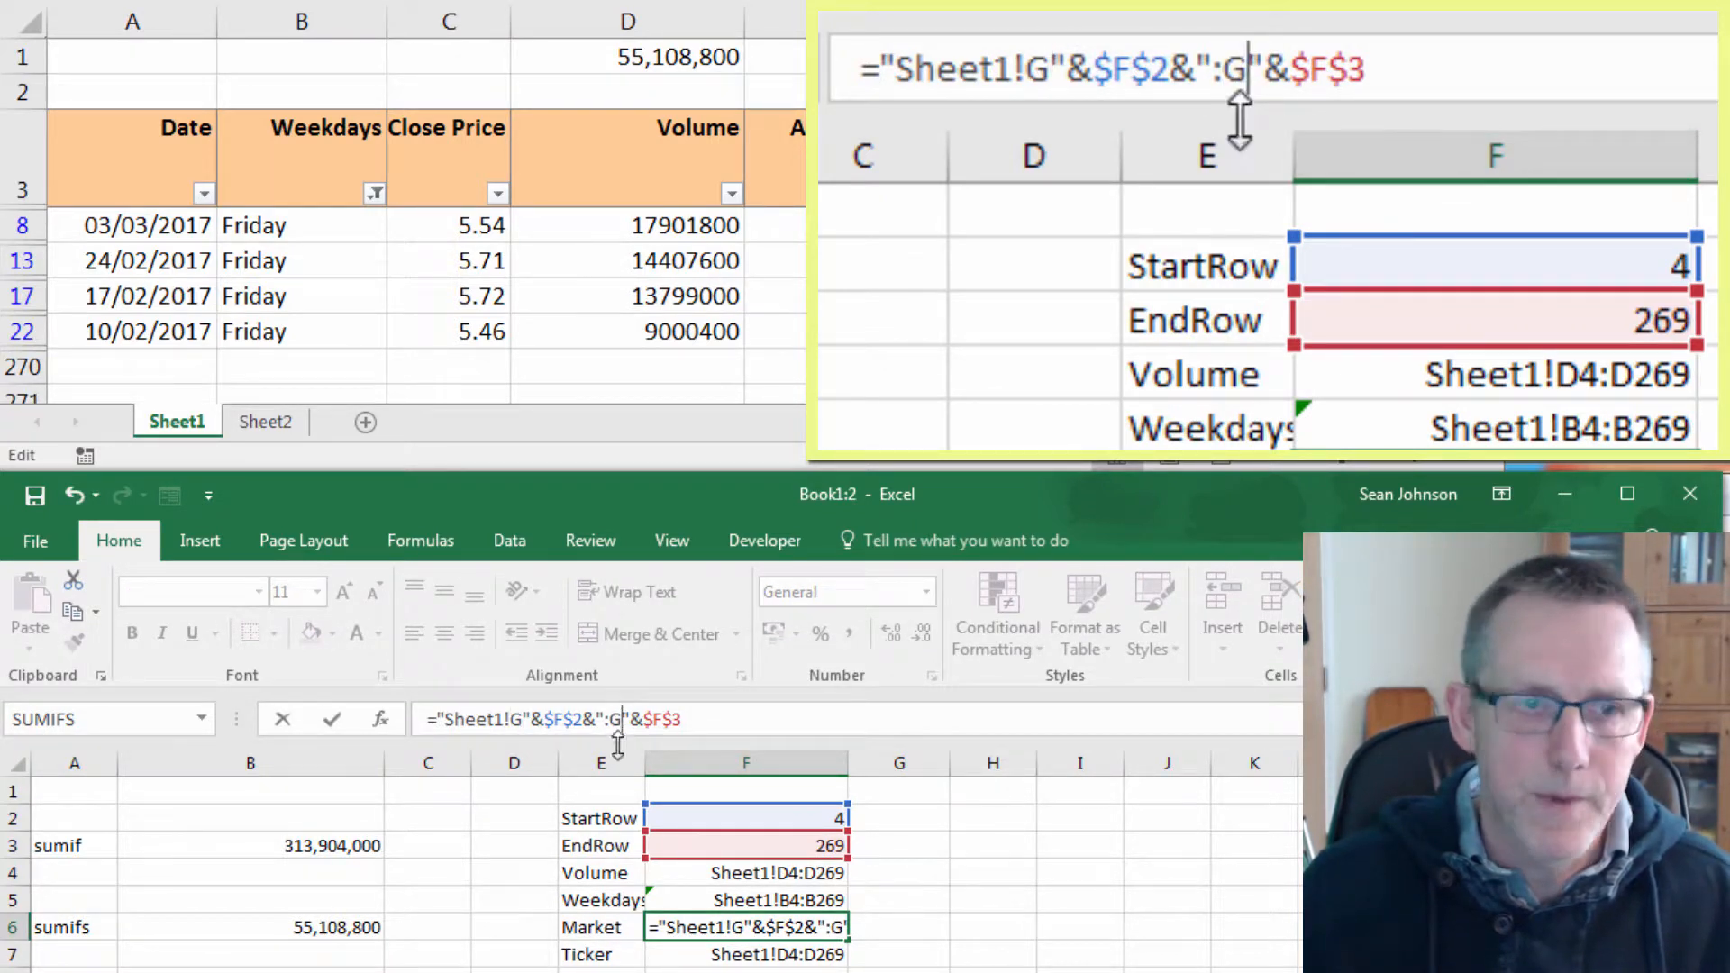
pyautogui.press('Return')
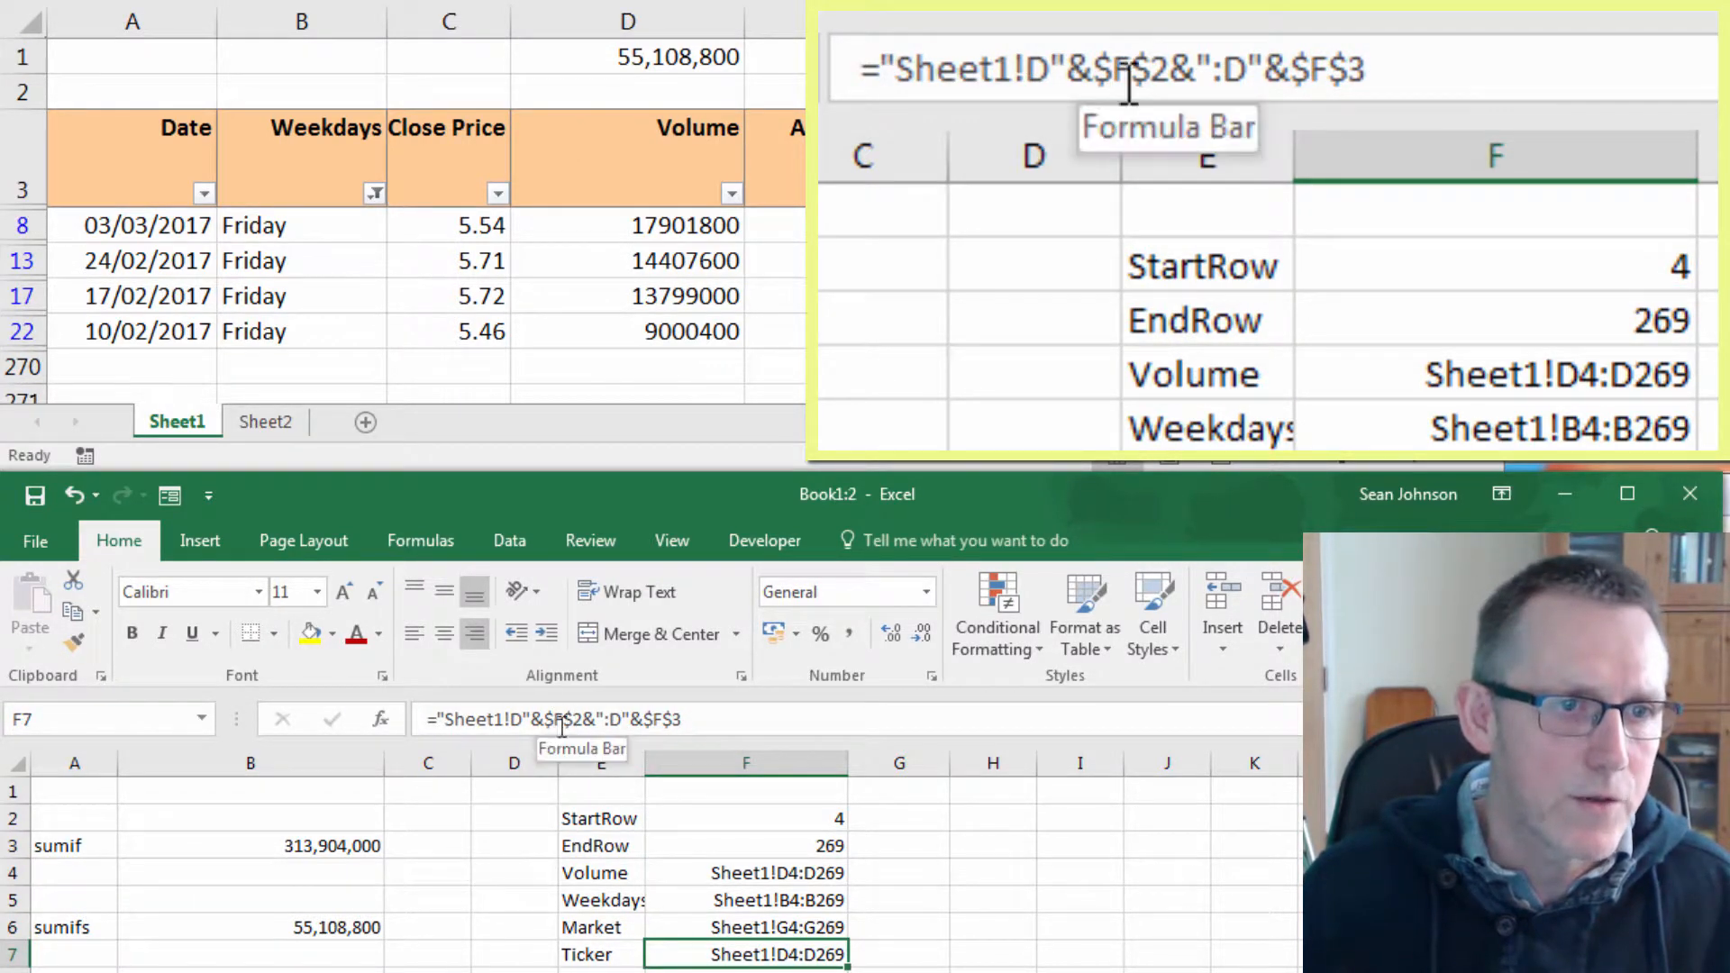
# Change both column letters in the Ticker range formula in F7 to F.
pyautogui.doubleClick(516, 719)
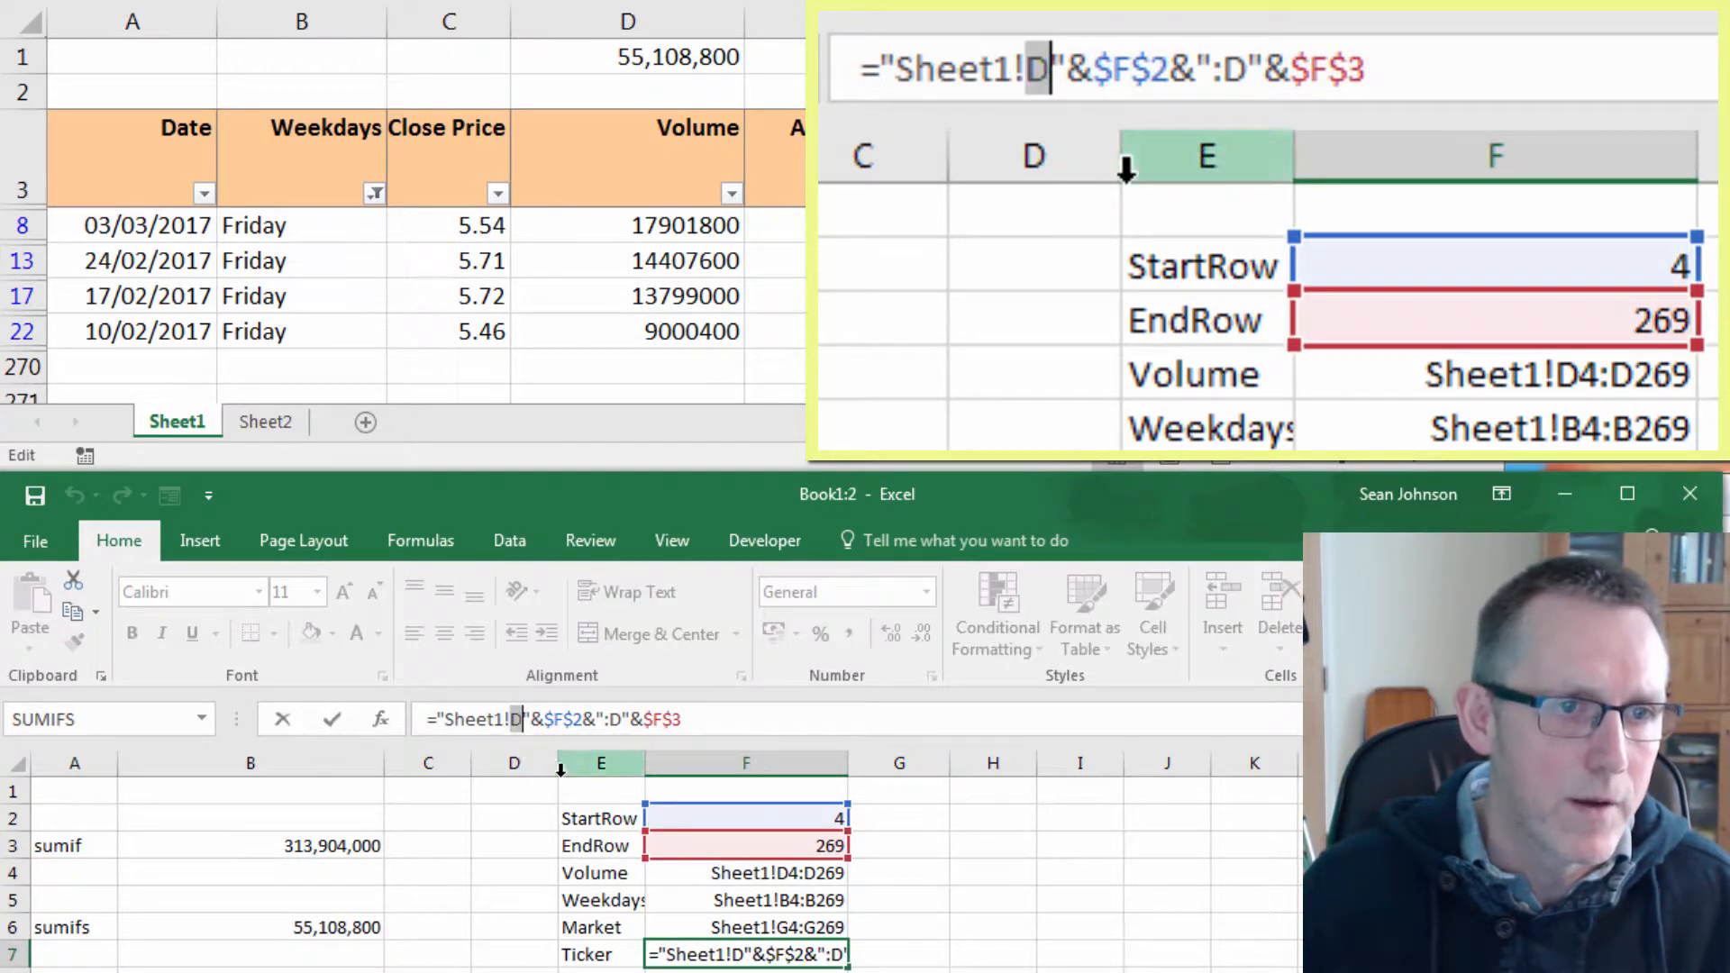
pyautogui.write('G')
pyautogui.press('BackSpace')
pyautogui.write('F')
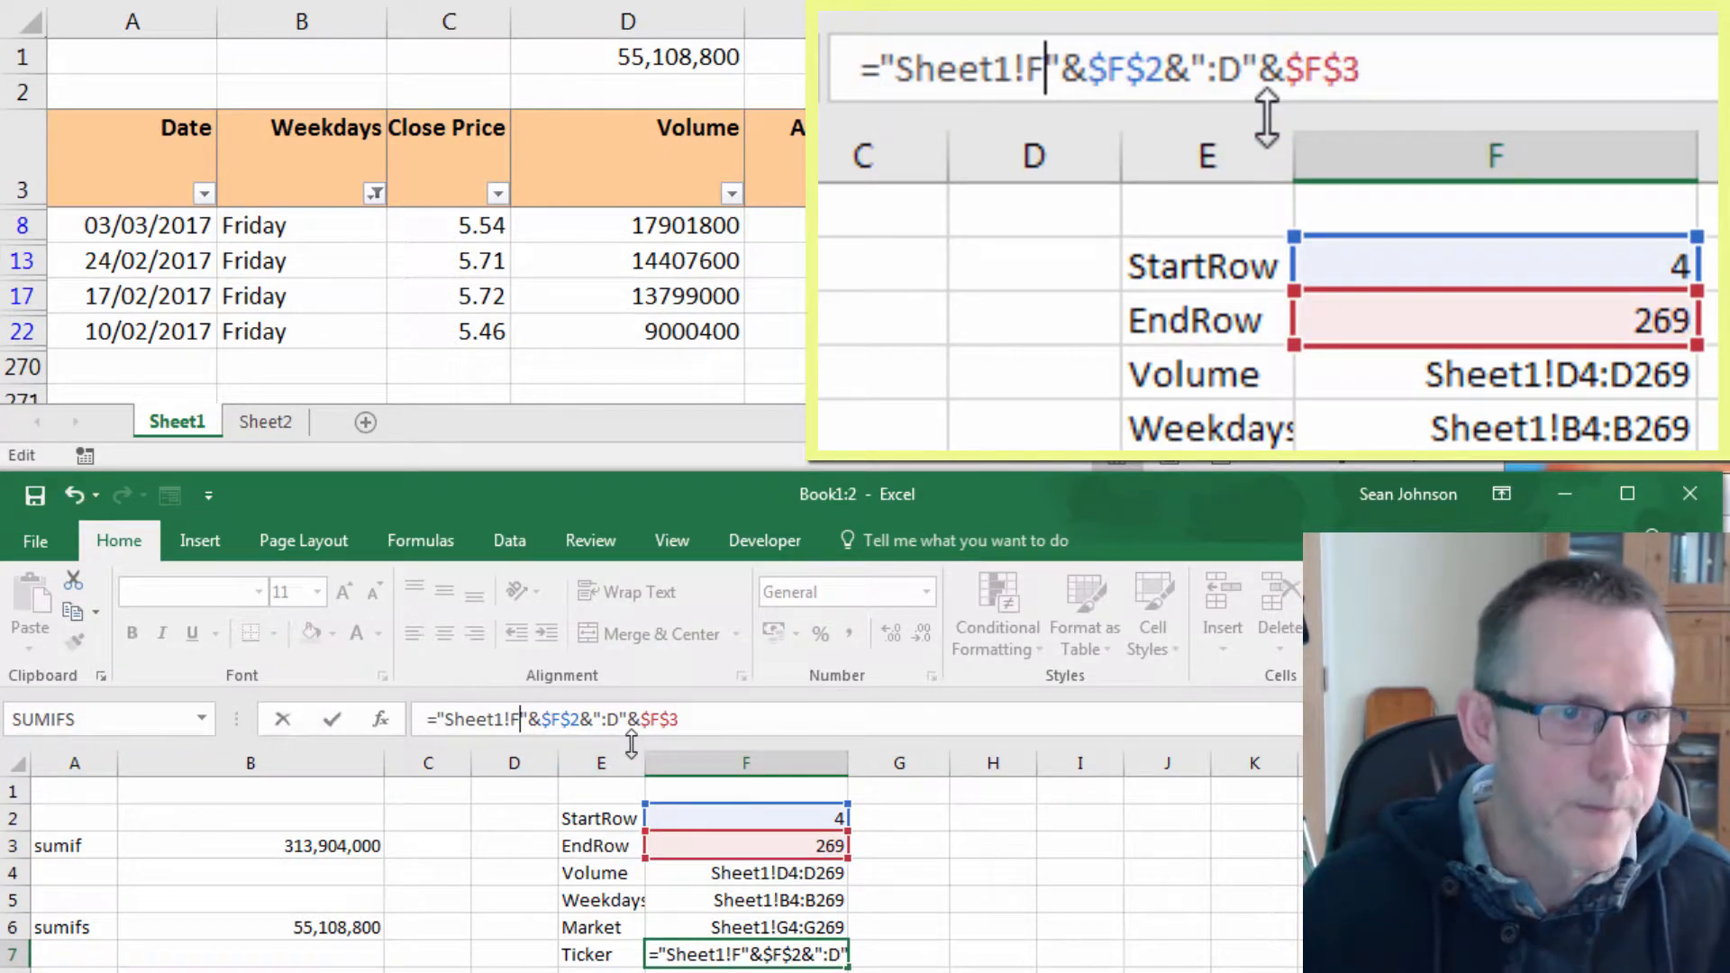
pyautogui.doubleClick(613, 720)
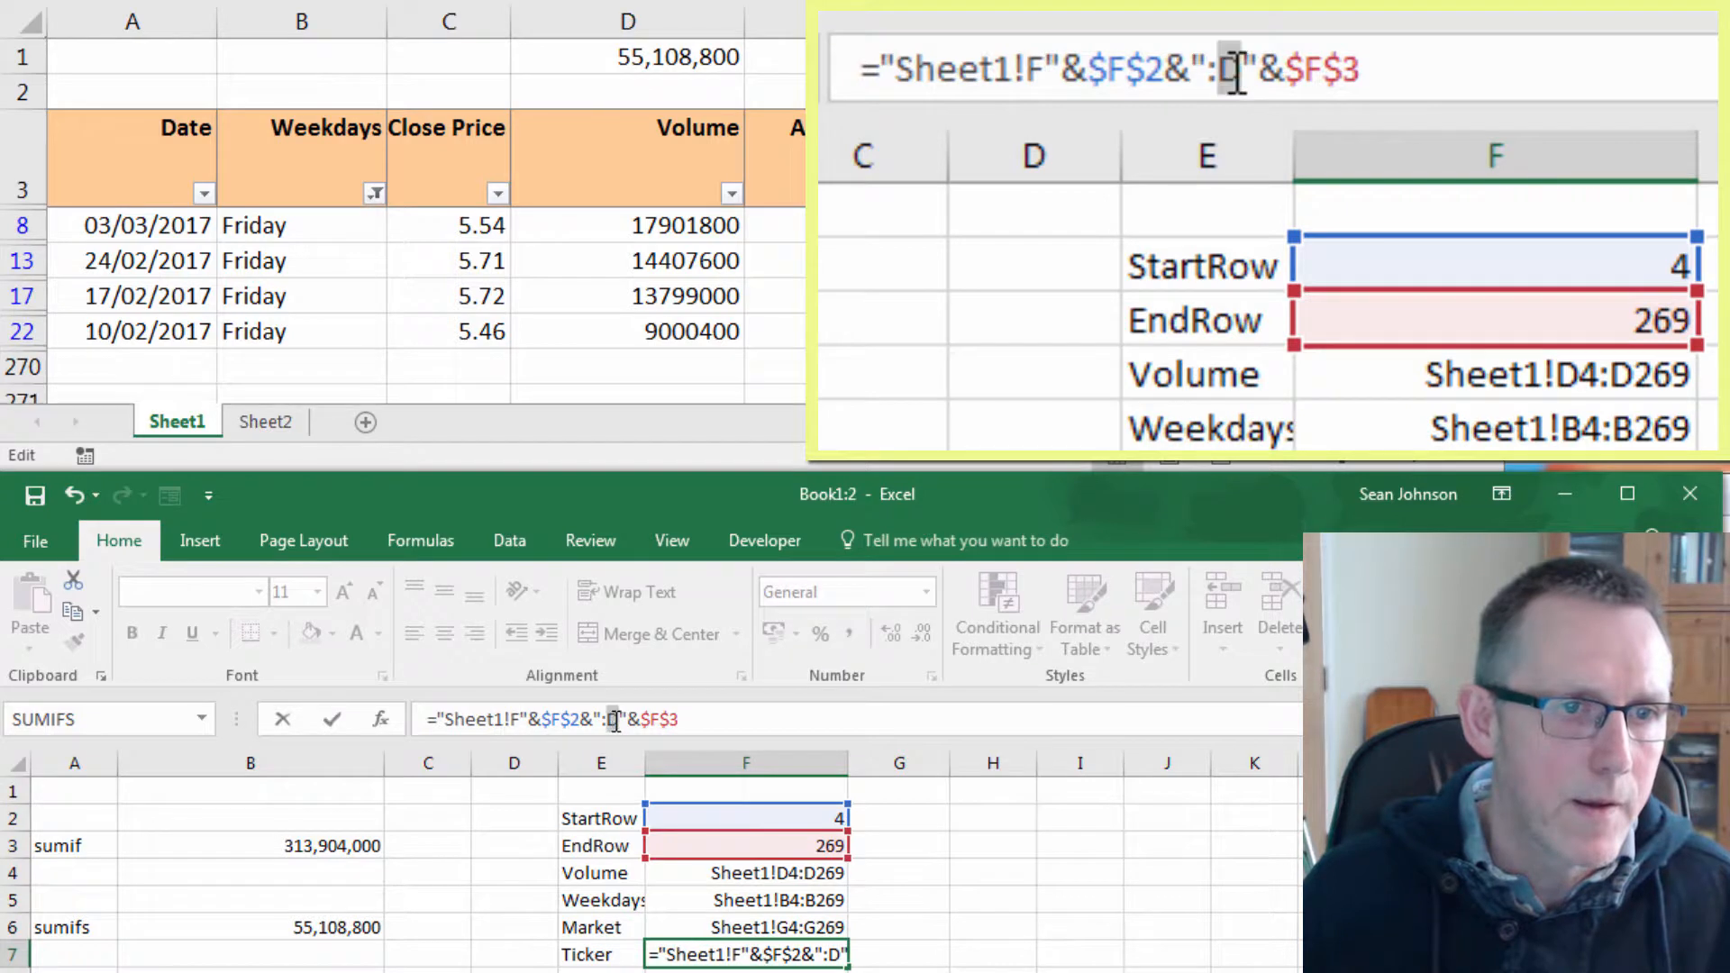
pyautogui.write('F')
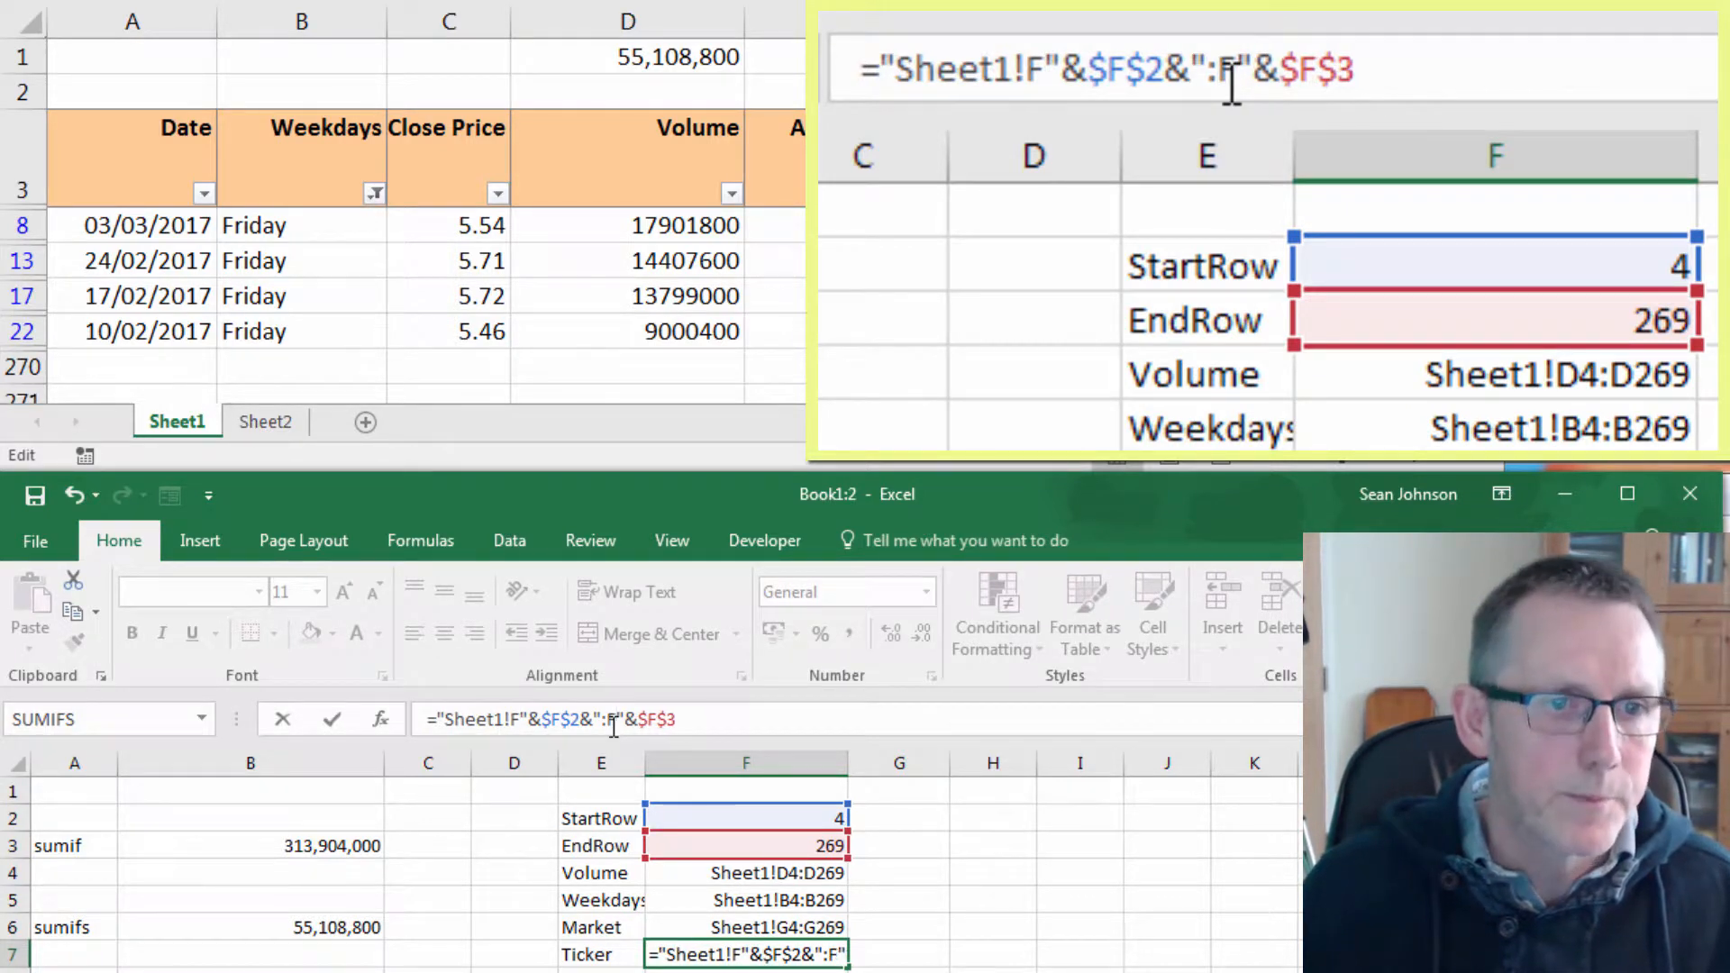
pyautogui.press('Return')
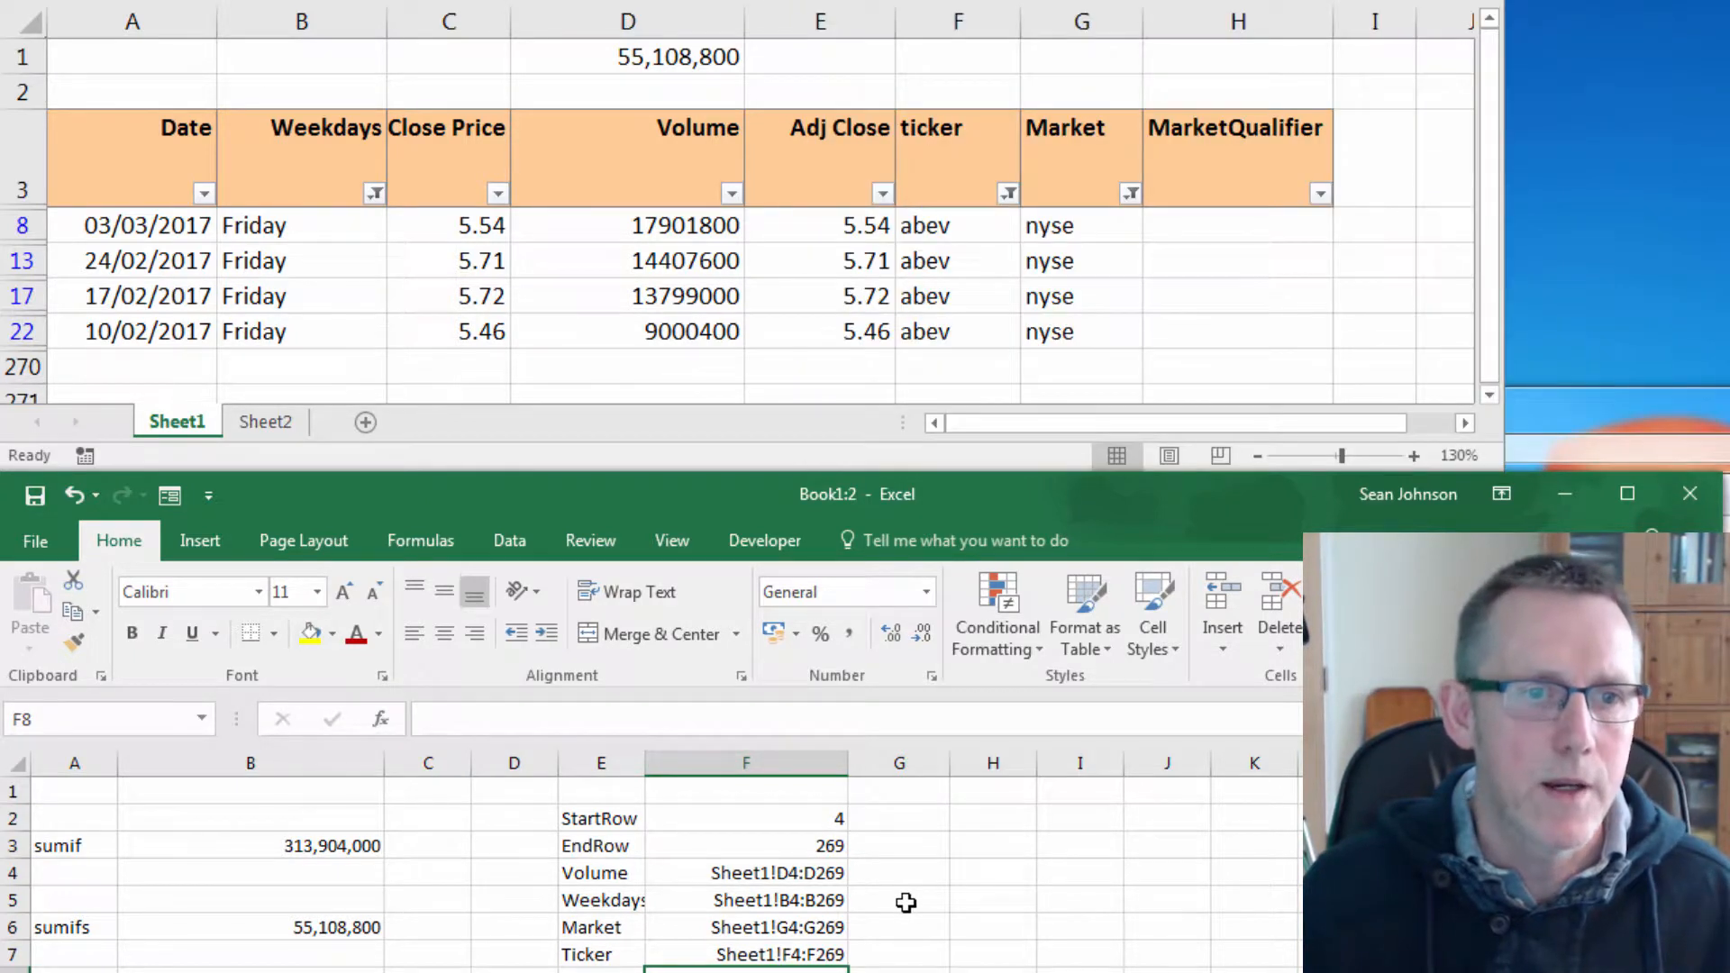
# Add the heading Criteria in G1 above the parameter values.
pyautogui.click(908, 807)
pyautogui.click(923, 785)
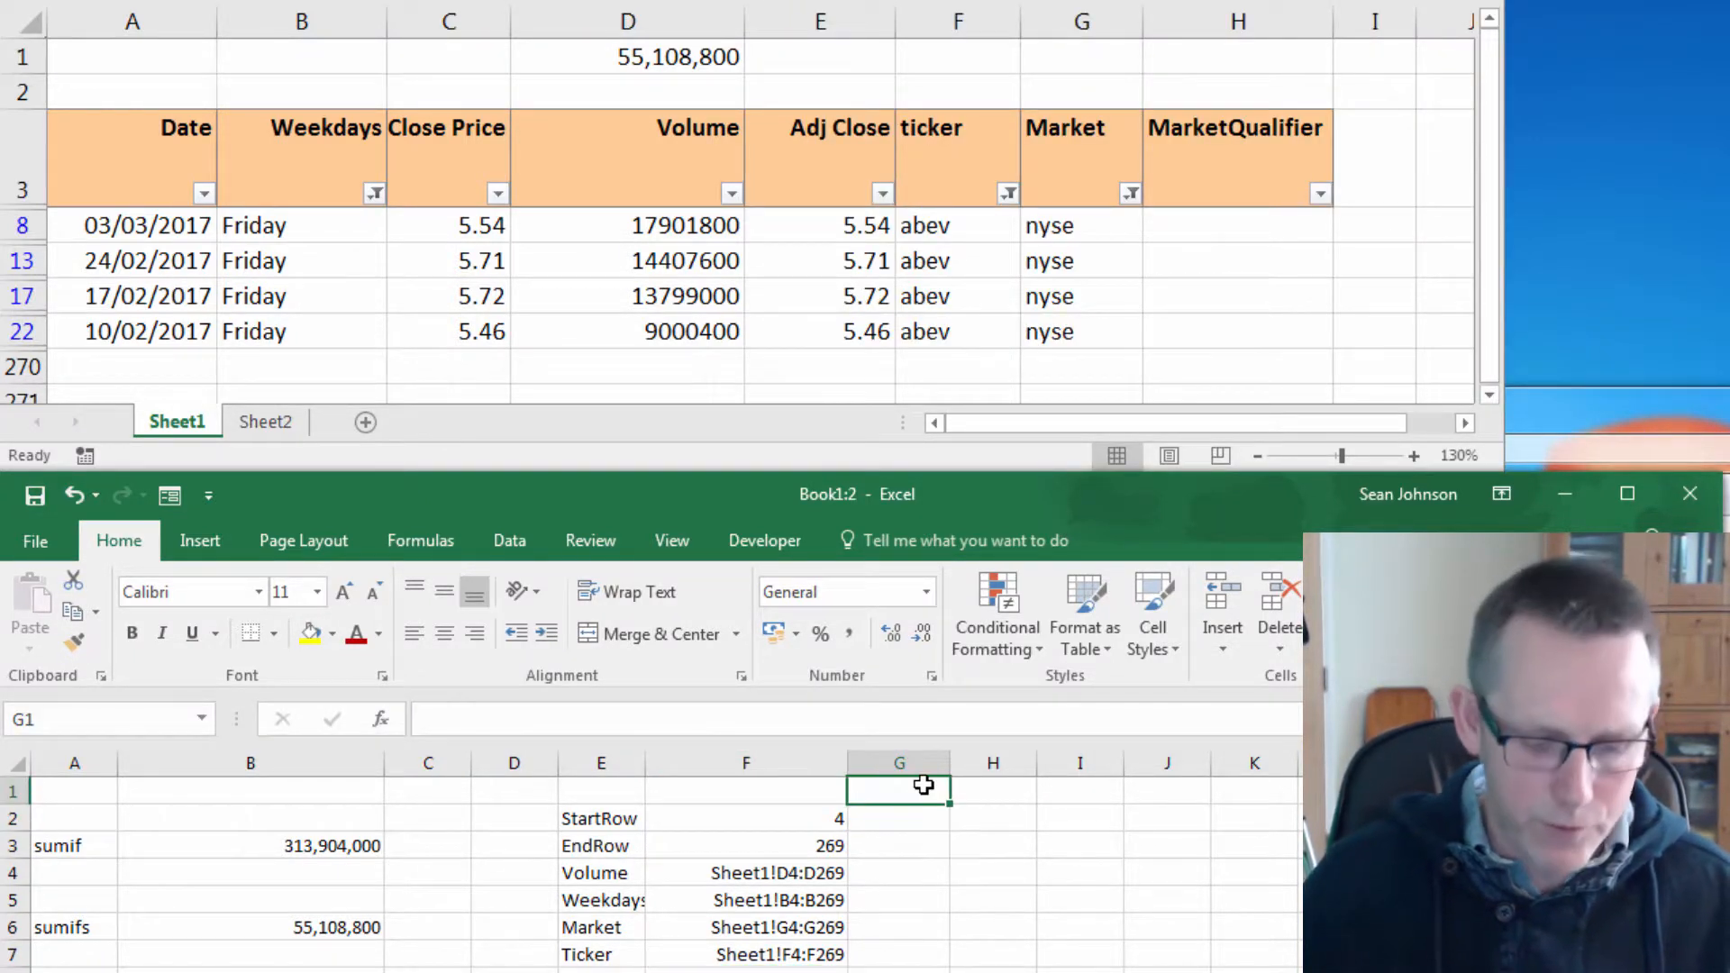
pyautogui.write('cRIT')
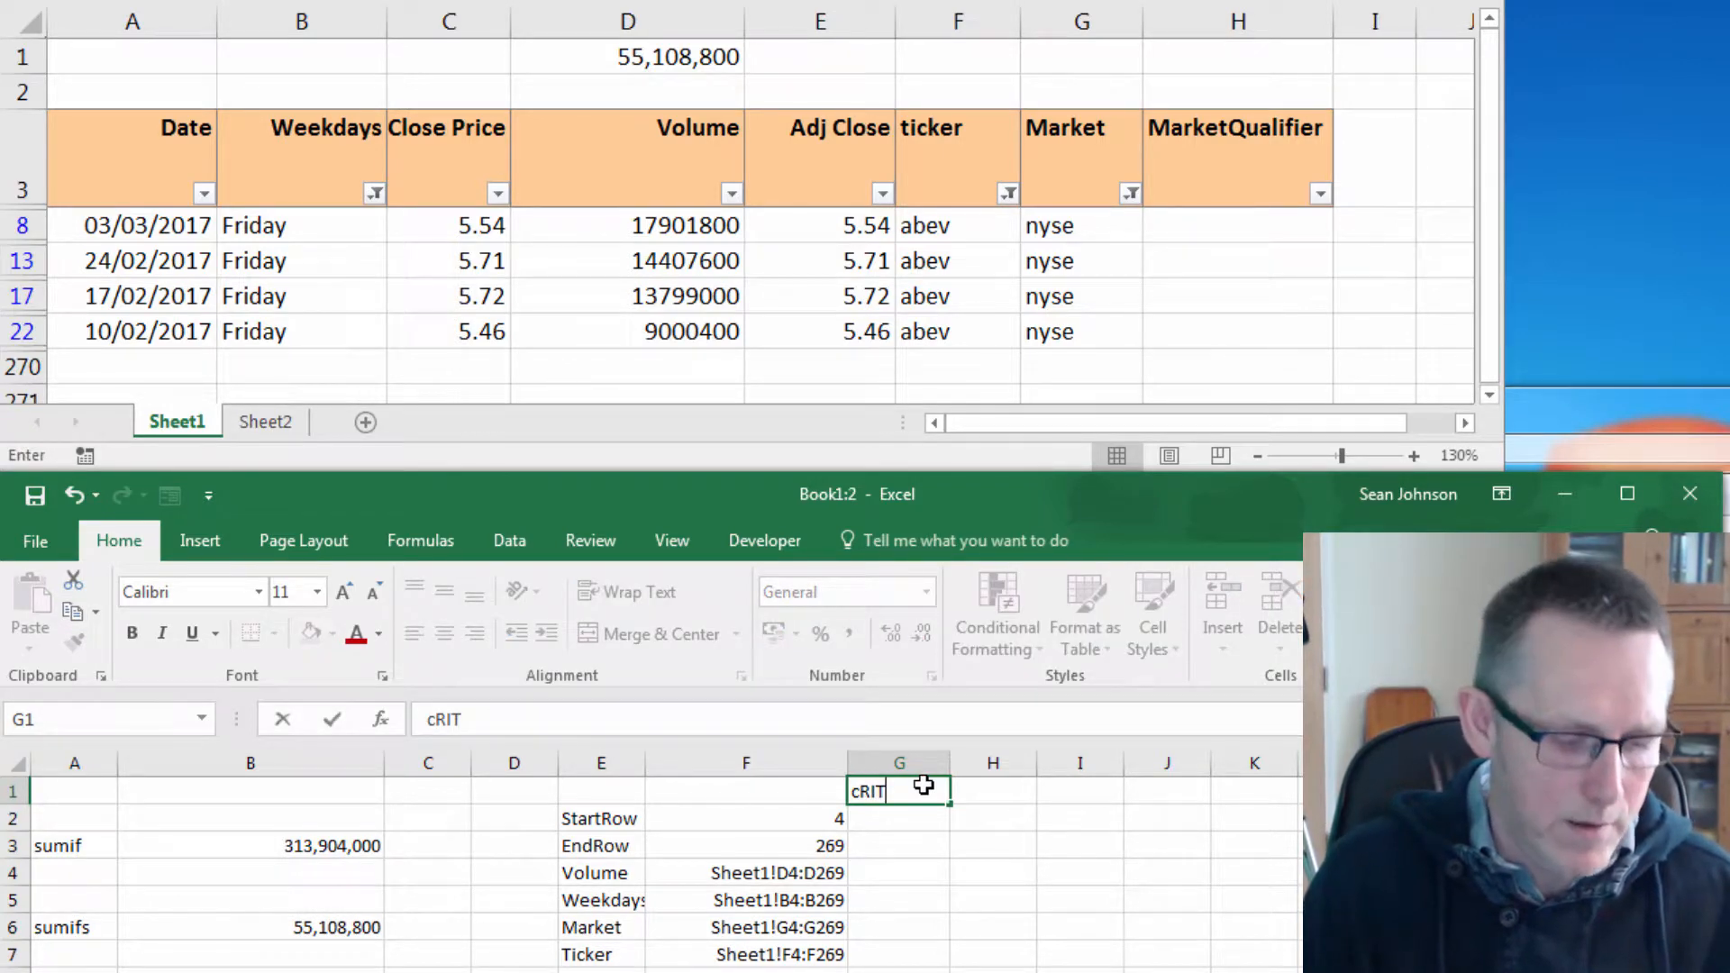
pyautogui.press('BackSpace')
pyautogui.press('BackSpace')
pyautogui.press('BackSpace')
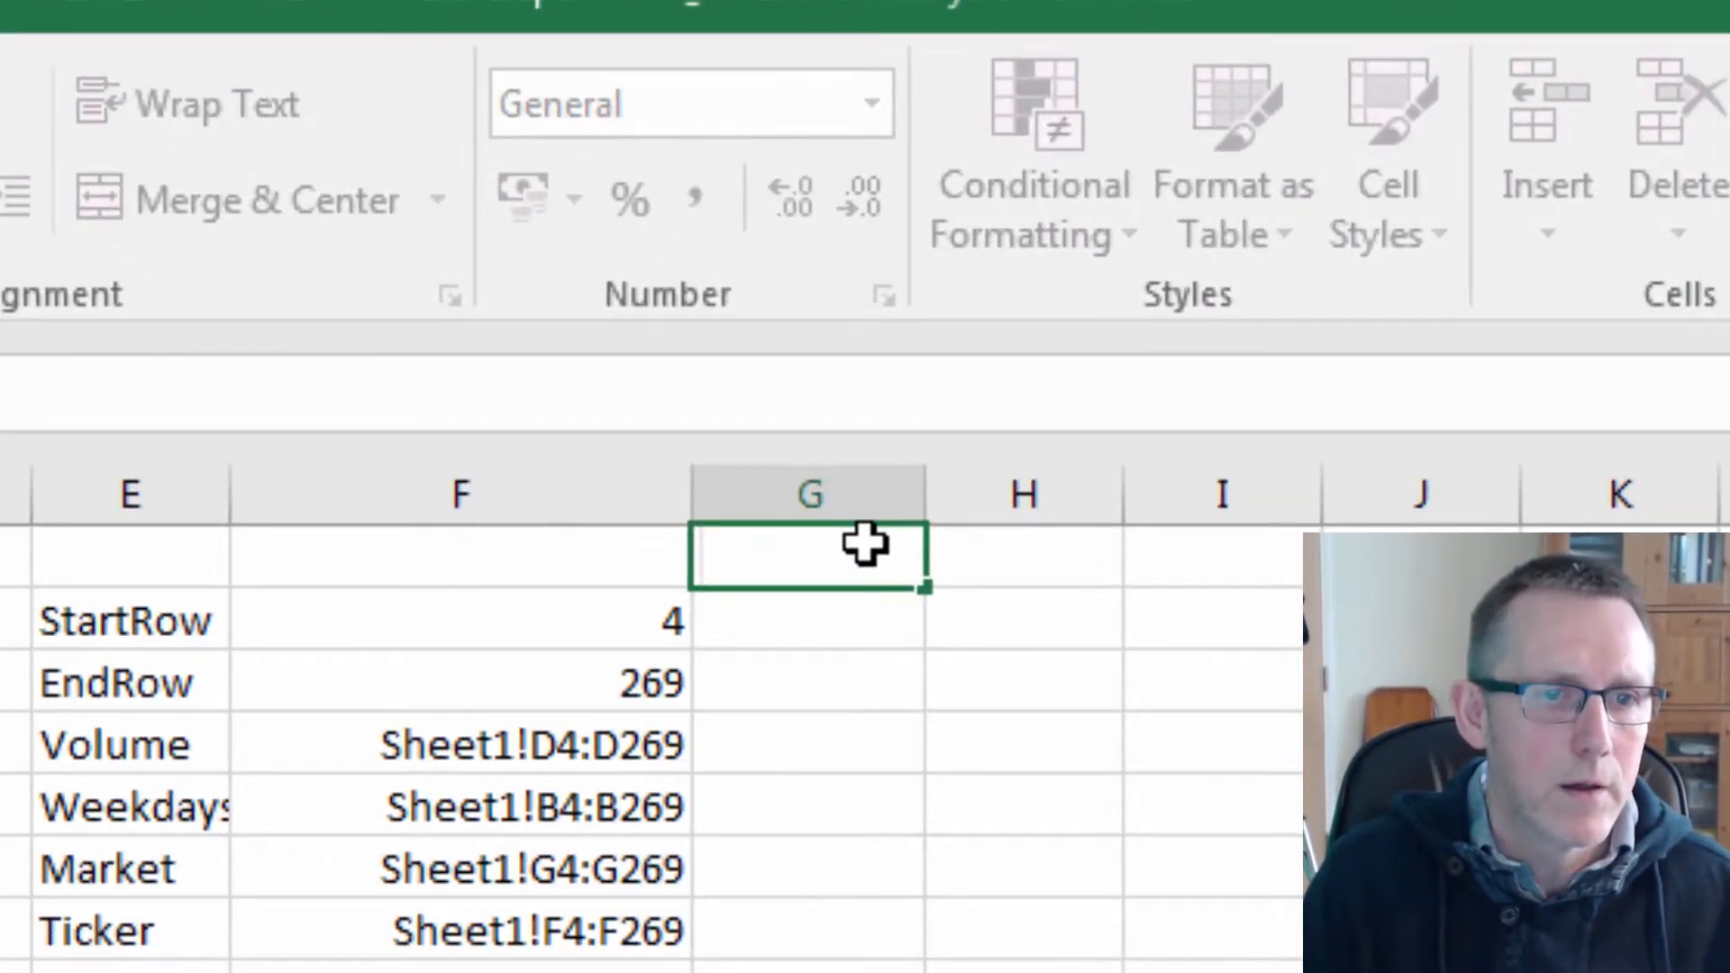
pyautogui.write('Criteria')
pyautogui.press('Return')
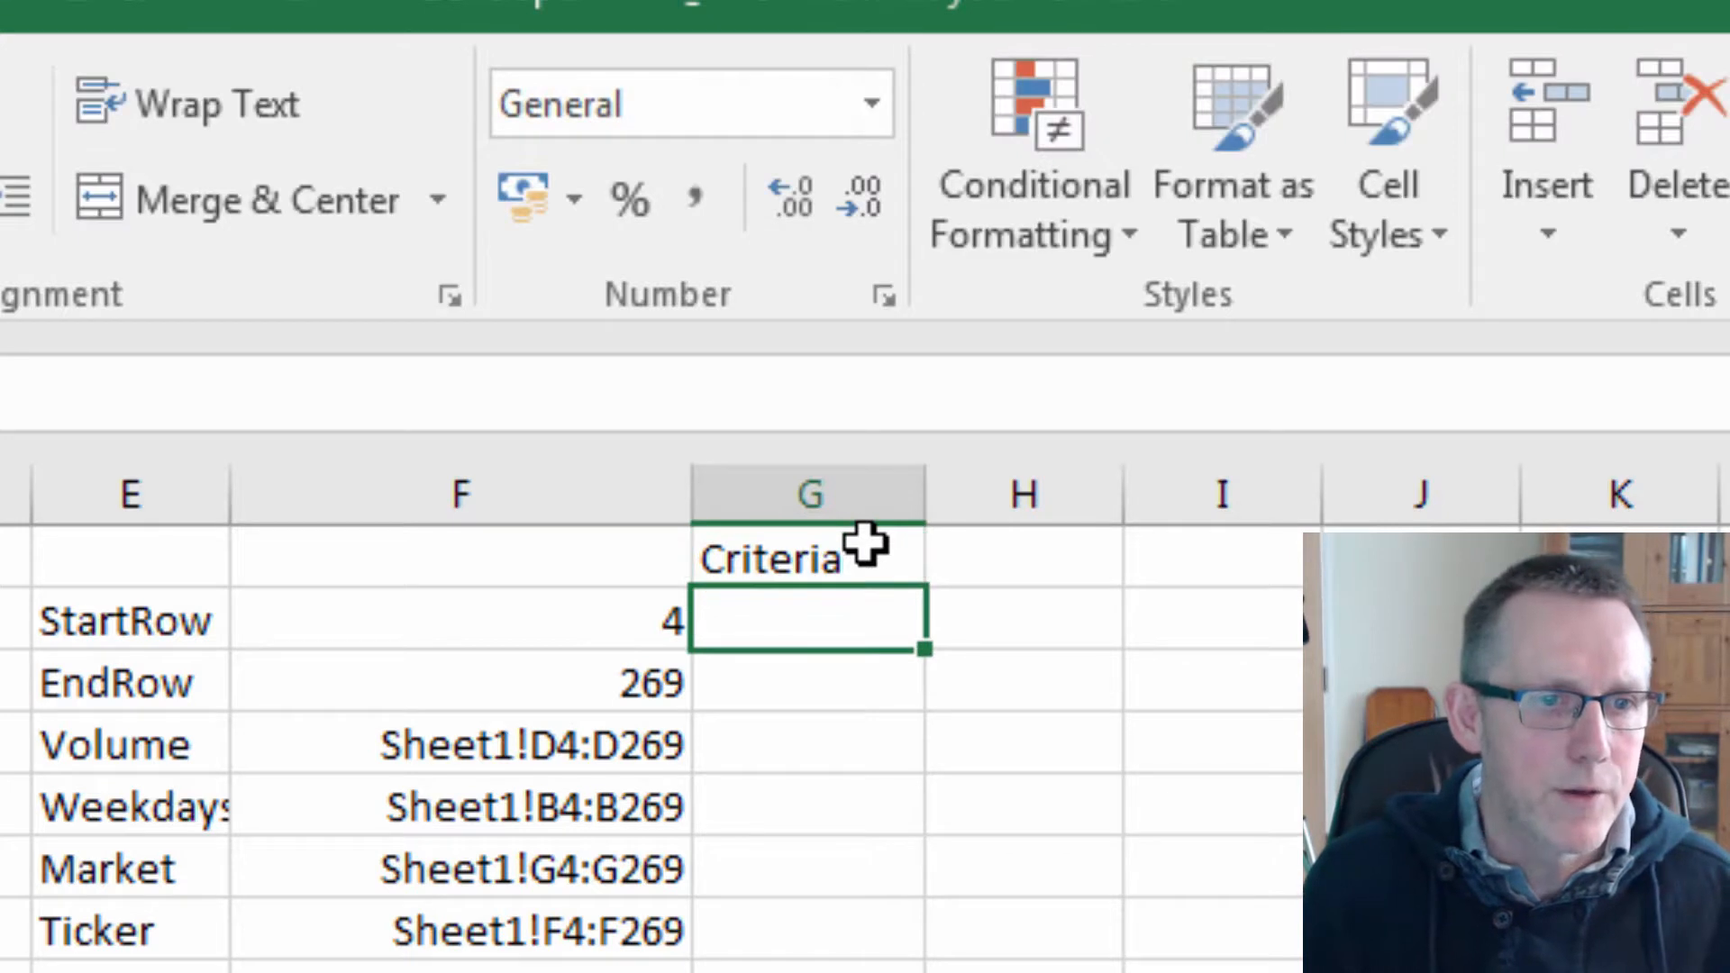
# Highlight the Weekdays, Market and Ticker rows of the parameter table, E5:G7.
pyautogui.press('Down')
pyautogui.press('Down')
pyautogui.press('Down')
pyautogui.press('Left')
pyautogui.press('Left')
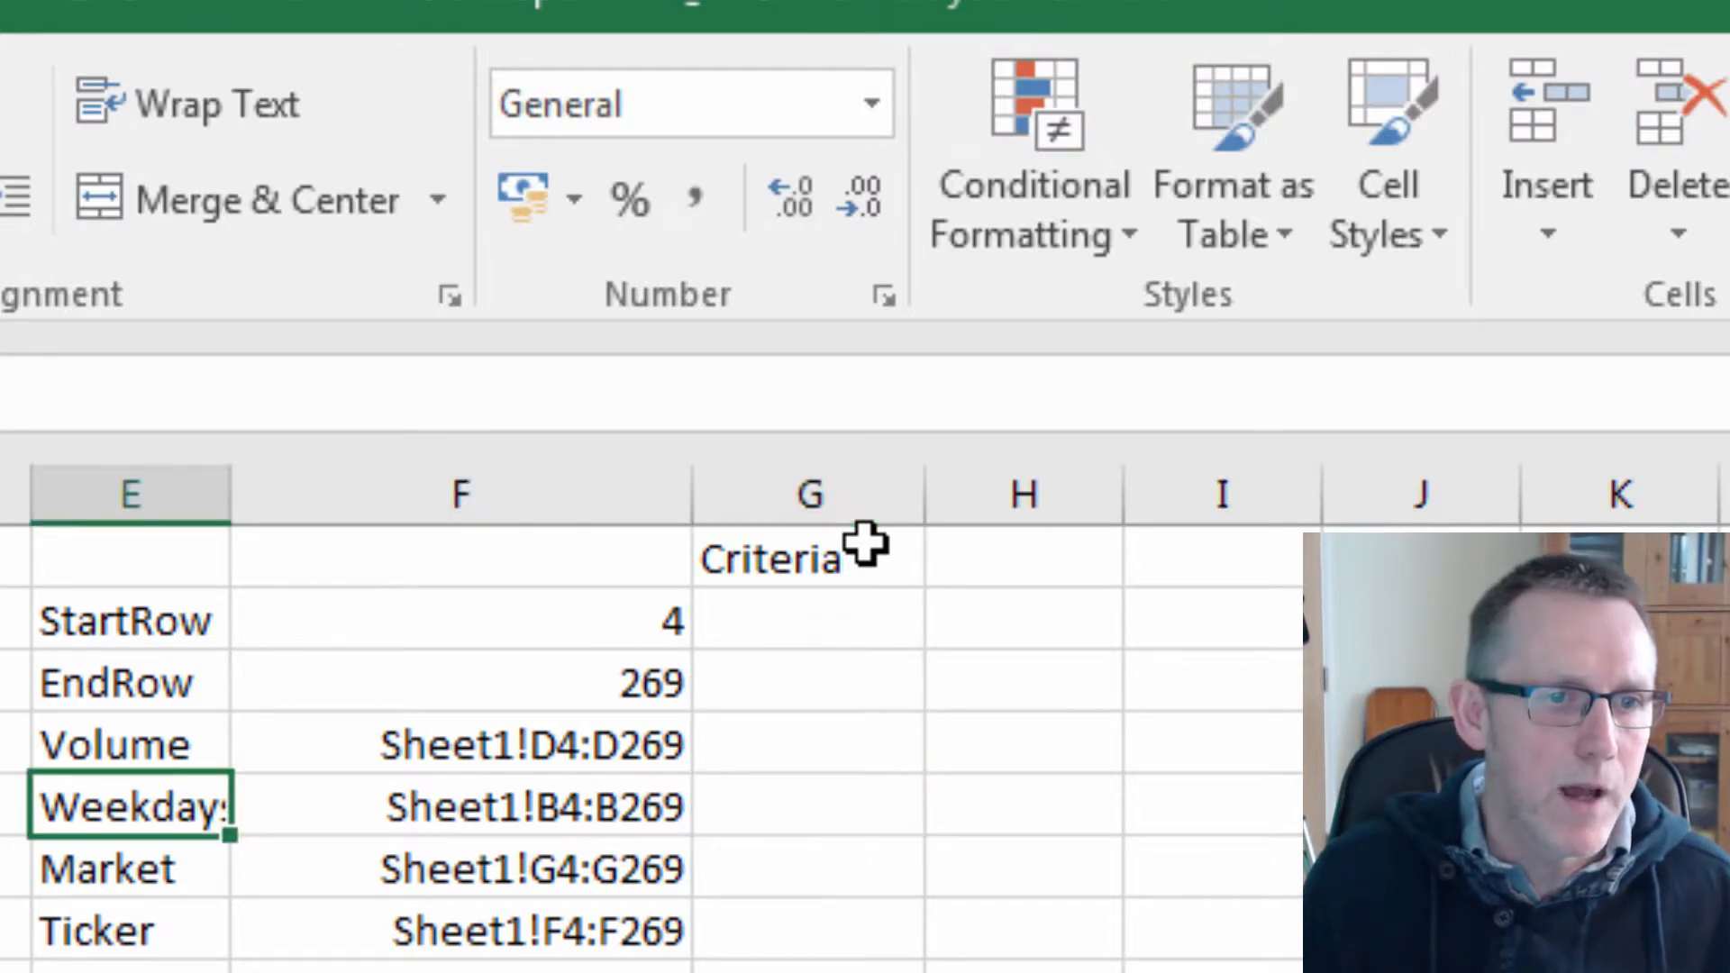
pyautogui.hotkey('shift', 'Right')
pyautogui.hotkey('shift', 'Right')
pyautogui.hotkey('shift', 'Down')
pyautogui.hotkey('shift', 'Down')
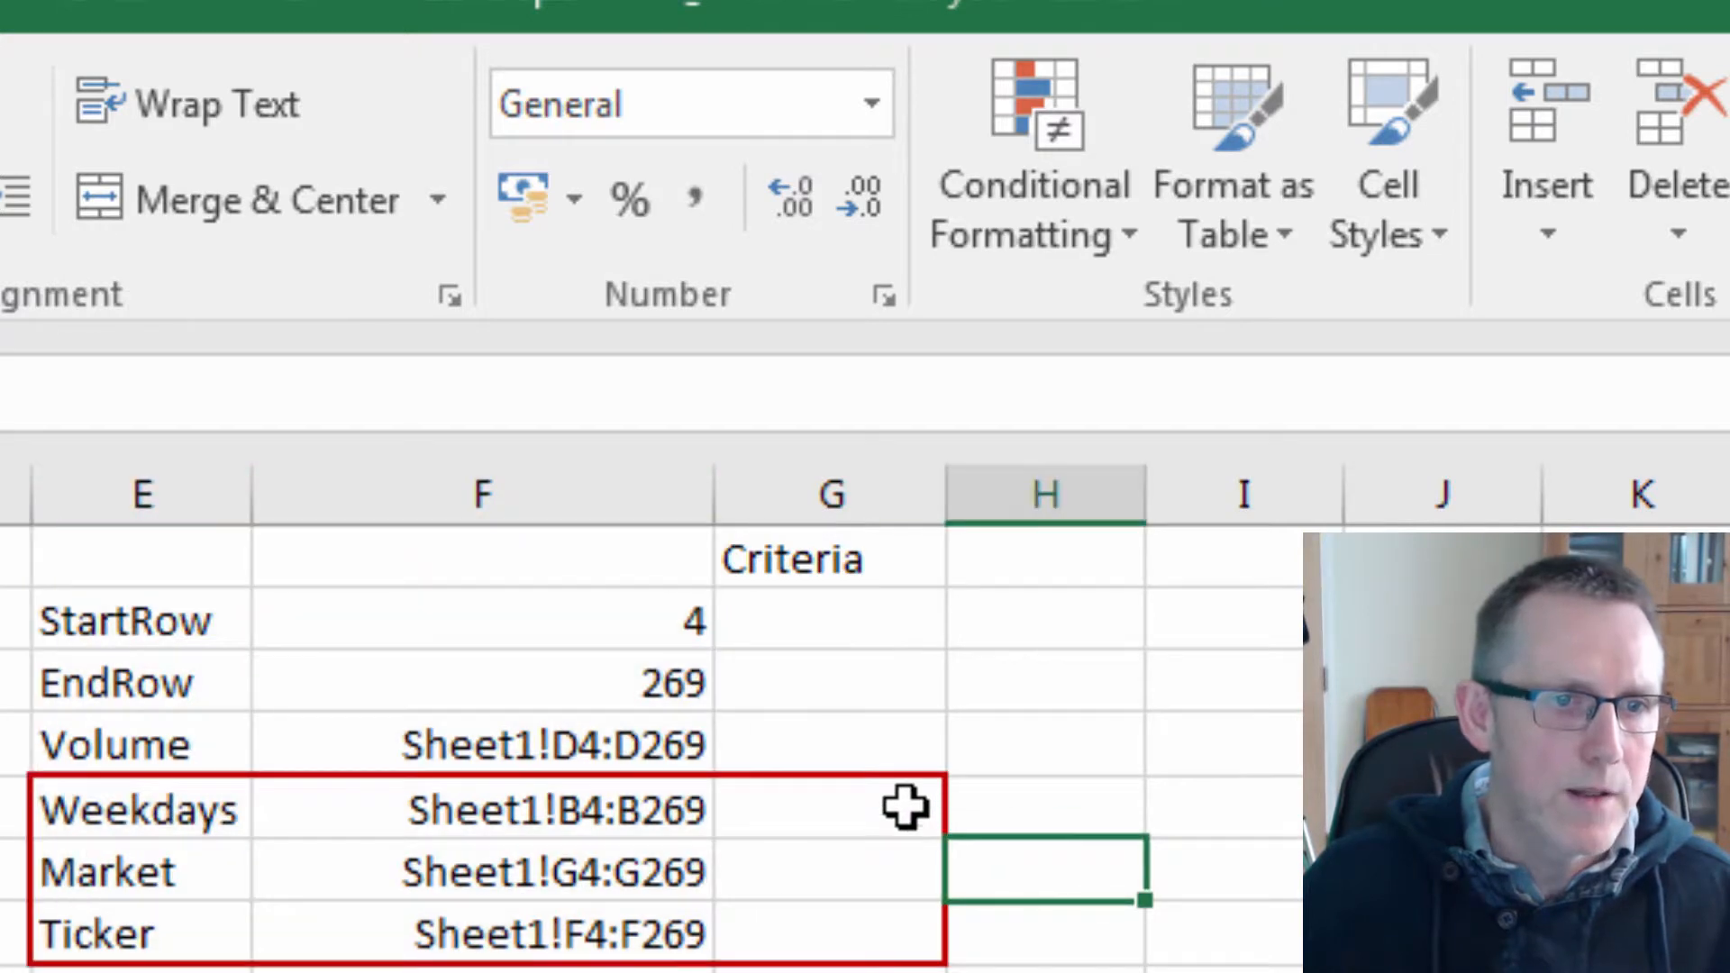
# Enter the criteria Friday, nyse and abev in G5, G6 and G7.
pyautogui.click(911, 789)
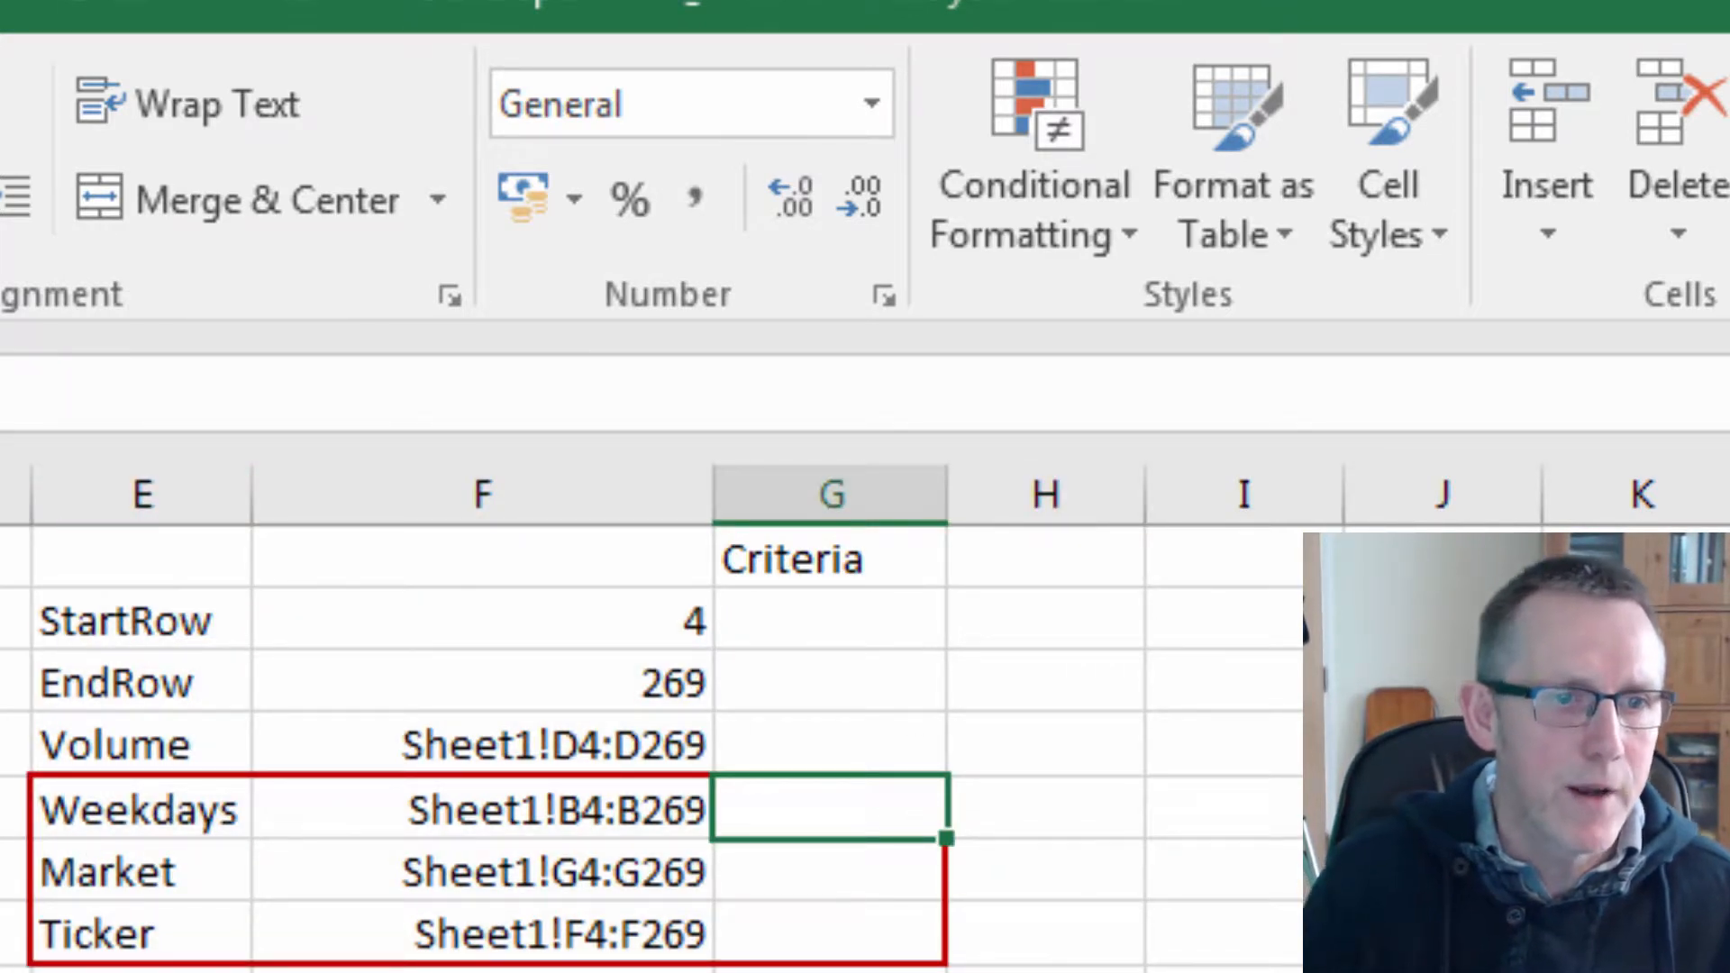
pyautogui.write('Friday')
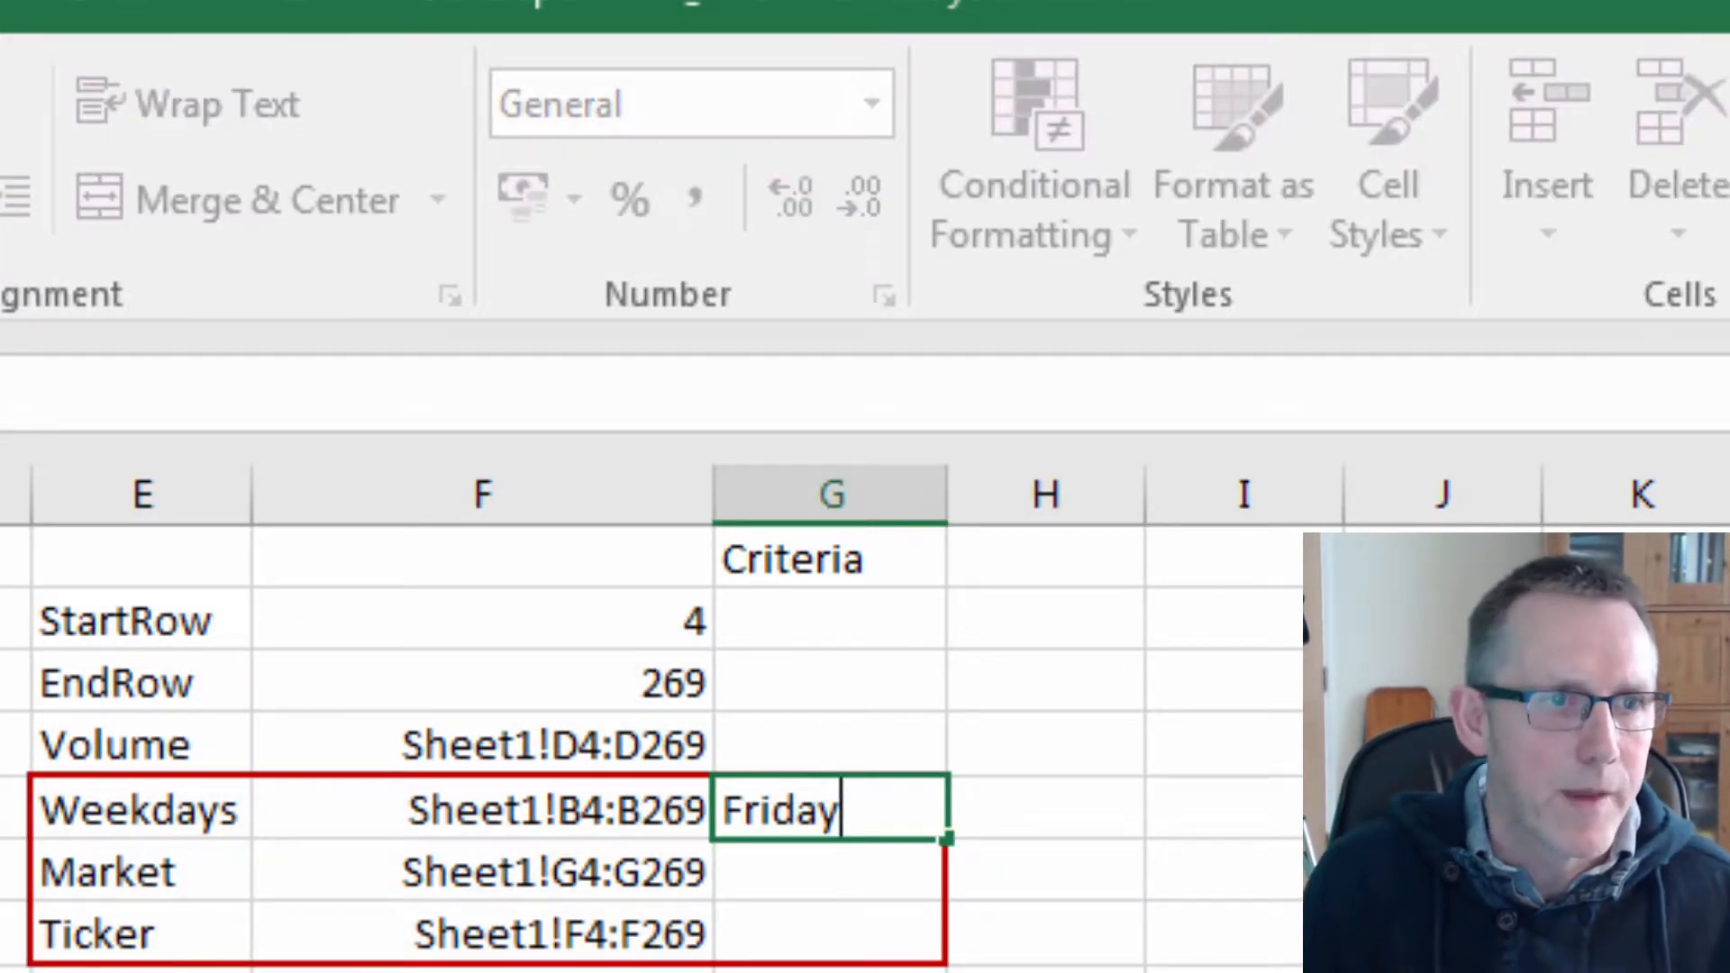
pyautogui.press('Return')
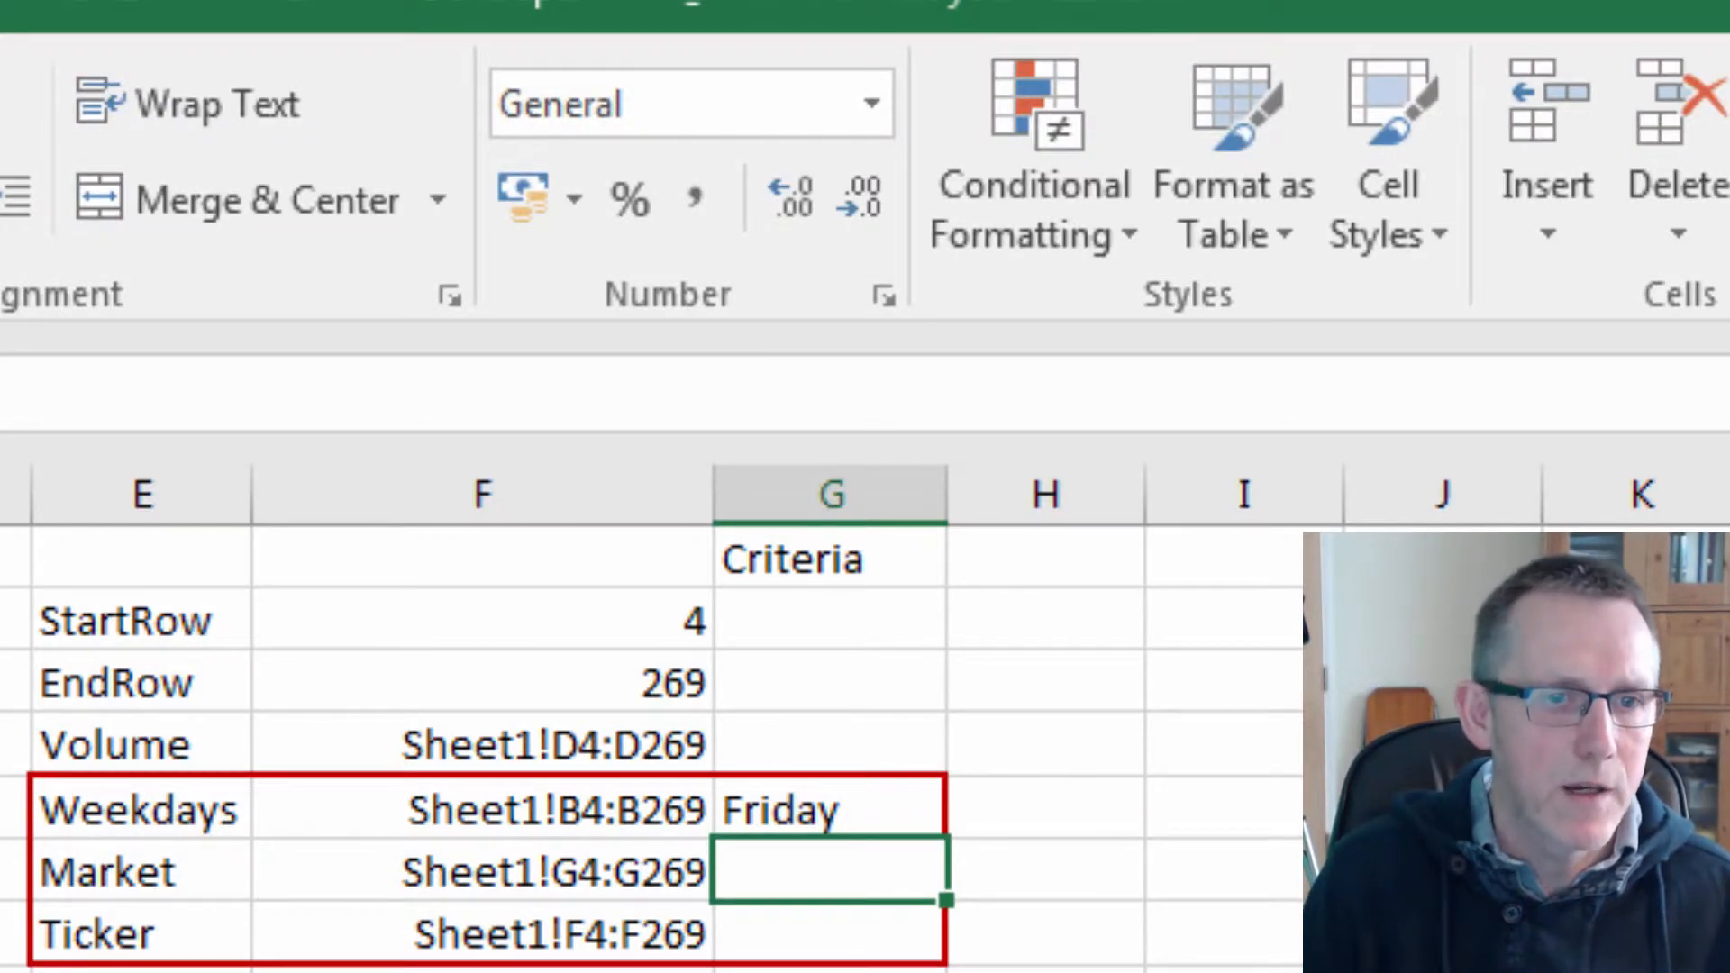
pyautogui.write('nyse')
pyautogui.press('Return')
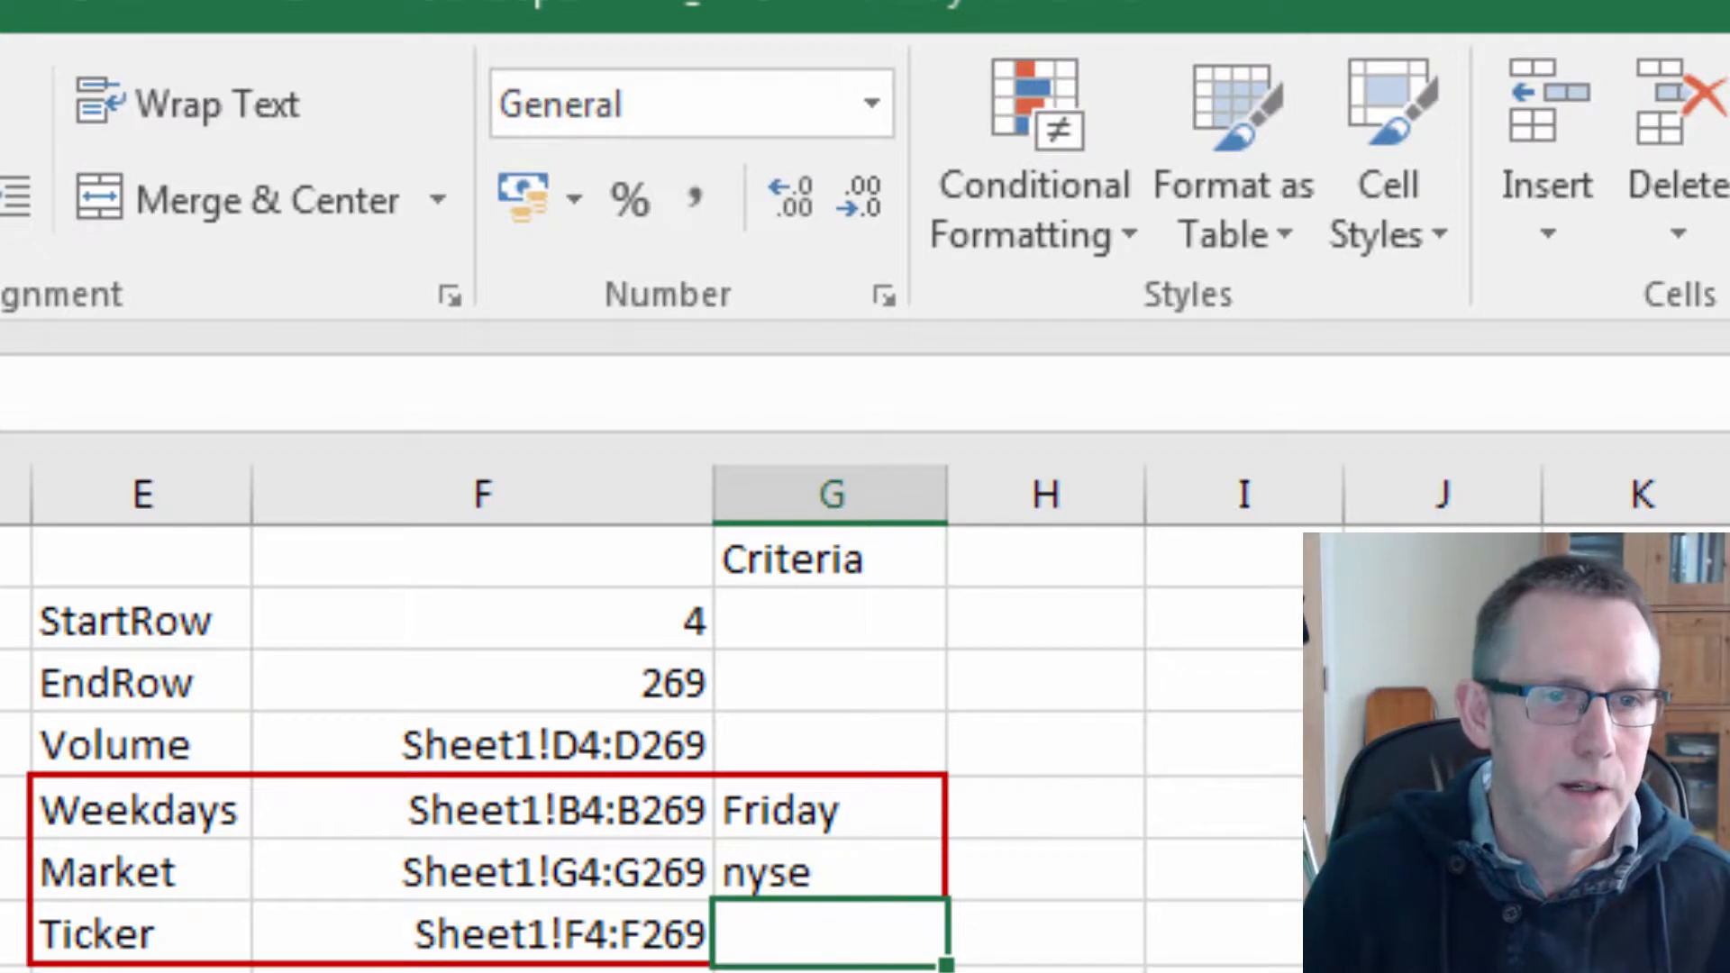
pyautogui.write('abev')
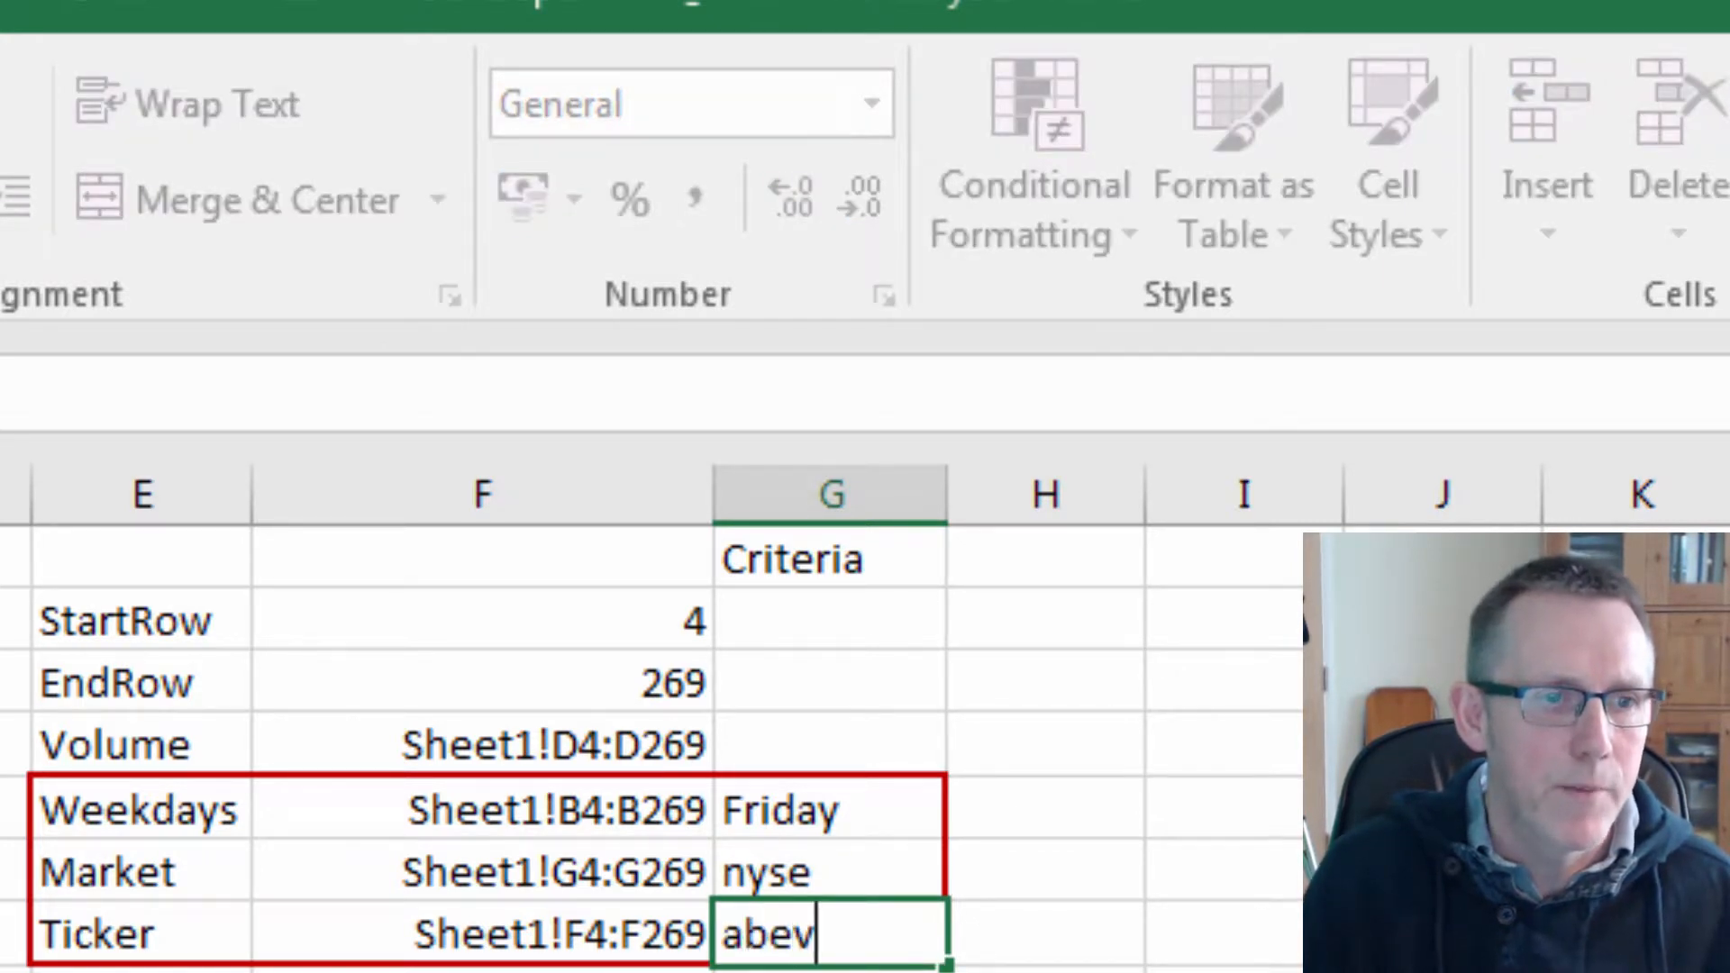
pyautogui.press('Return')
# Create named ranges for E2:F7 from the left column labels only, with Create from Selection.
pyautogui.press('Left')
pyautogui.press('Left')
pyautogui.press('Left')
pyautogui.press('Left')
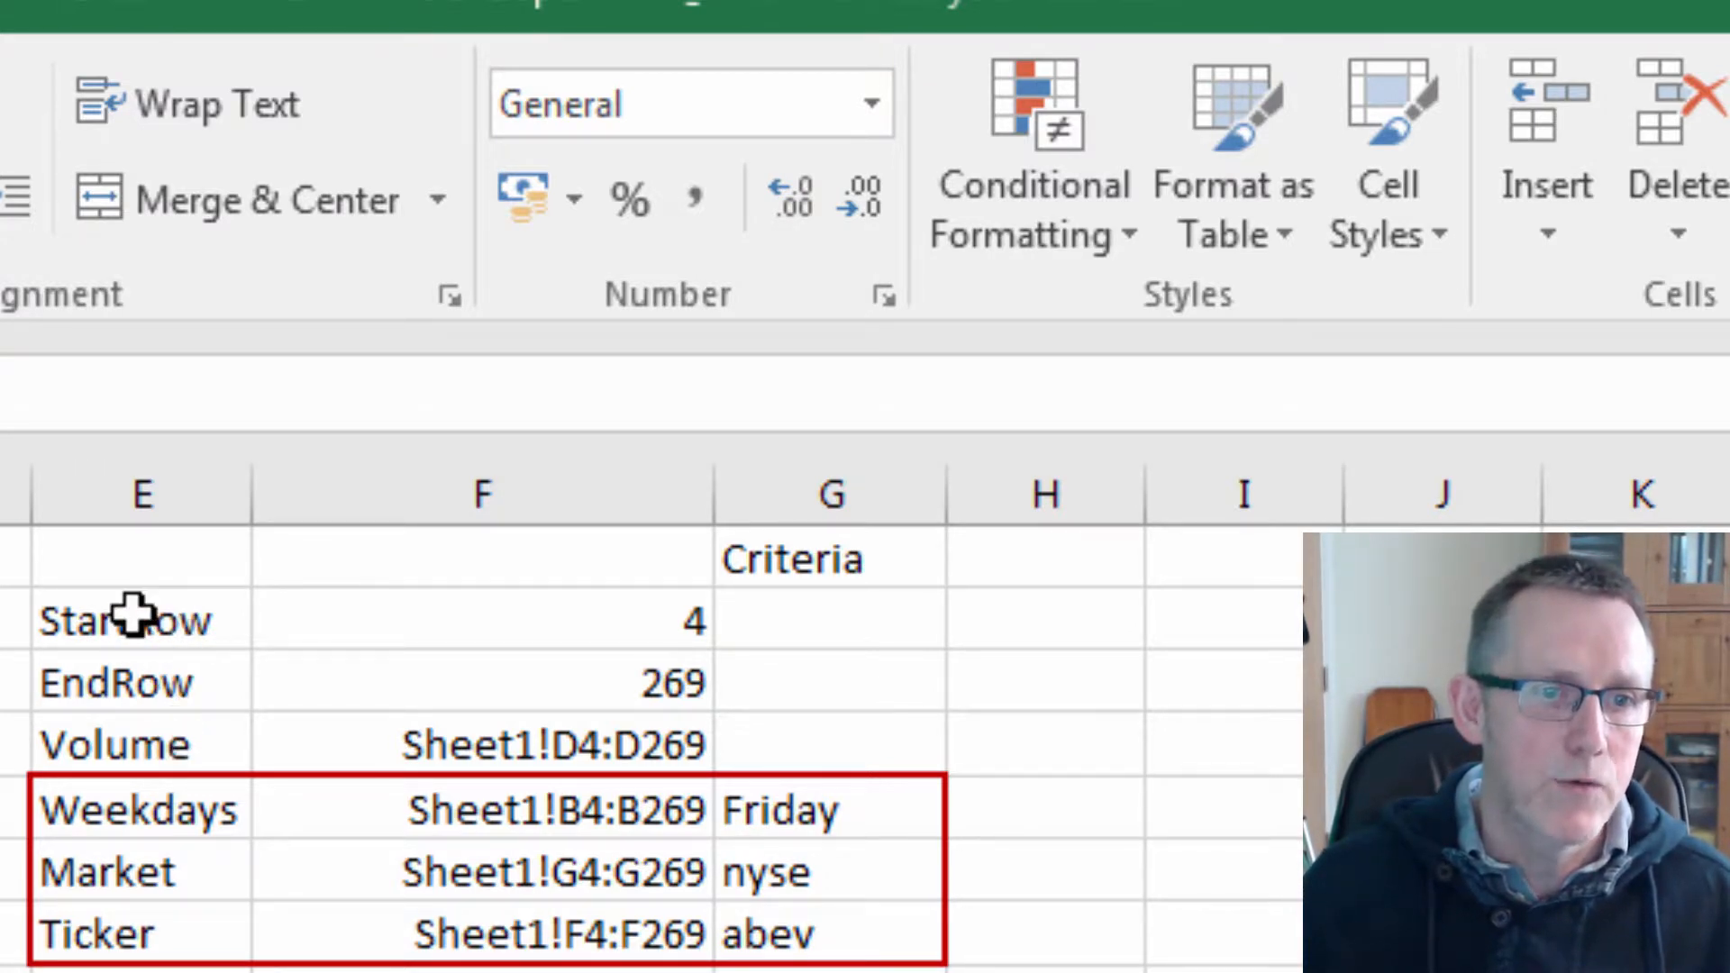
pyautogui.moveTo(135, 613); pyautogui.dragTo(429, 930)
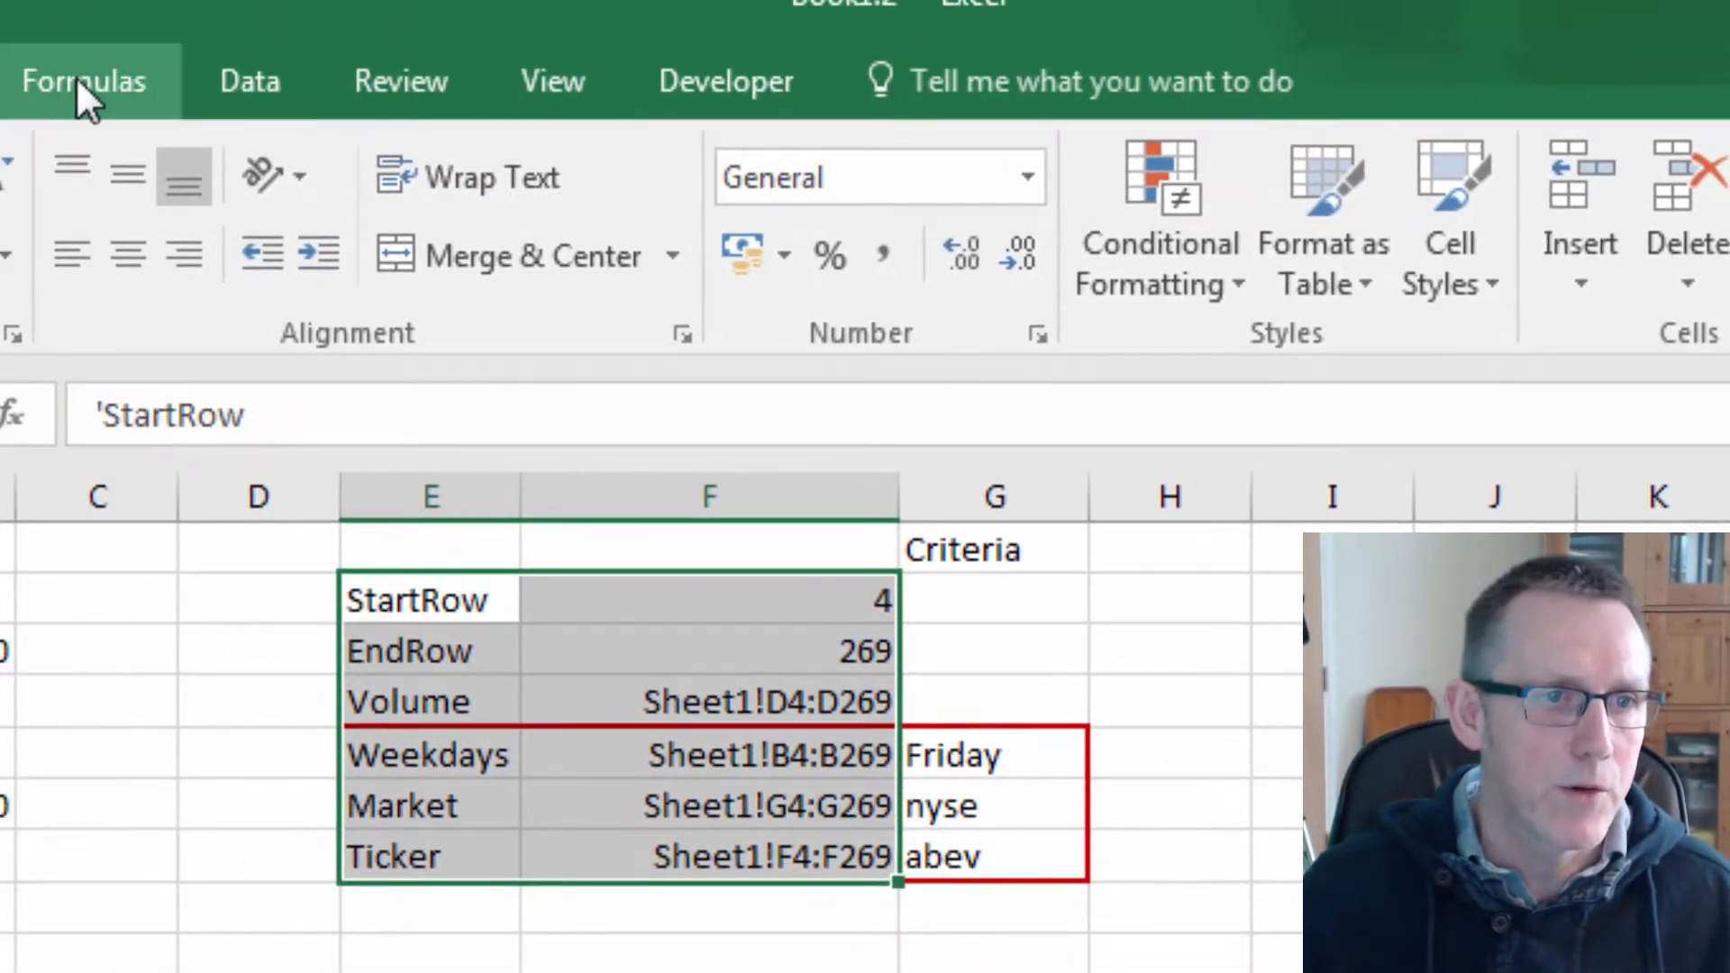
pyautogui.click(59, 86)
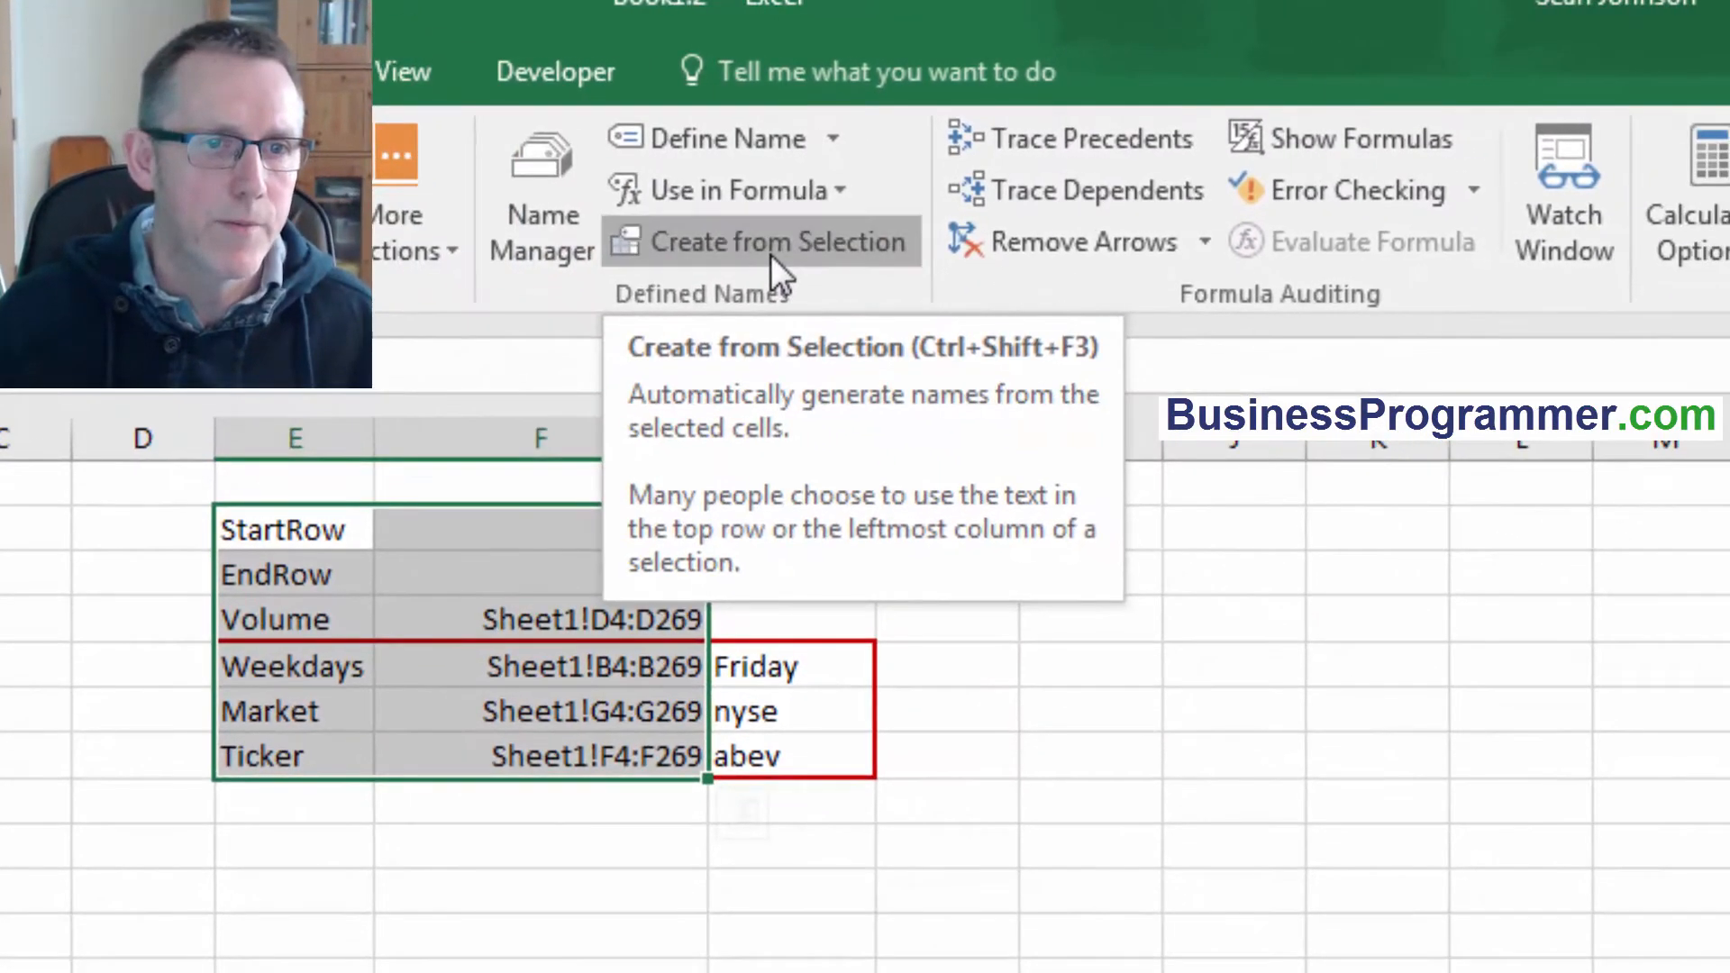
pyautogui.click(846, 259)
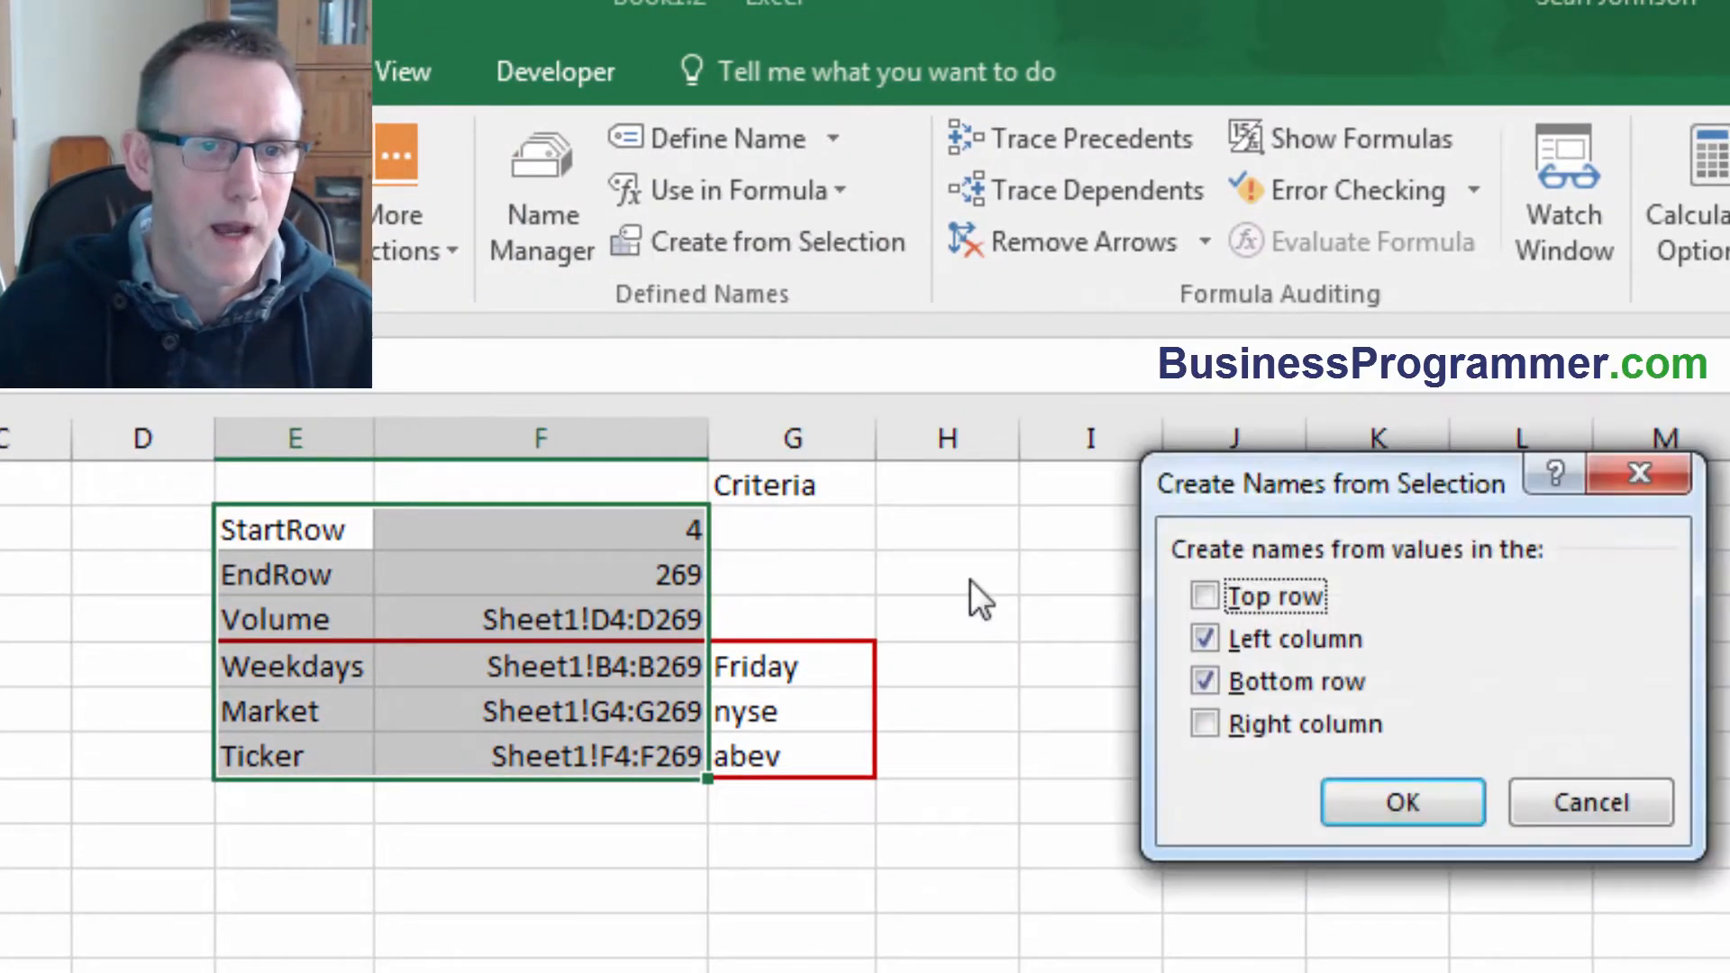
pyautogui.click(1207, 683)
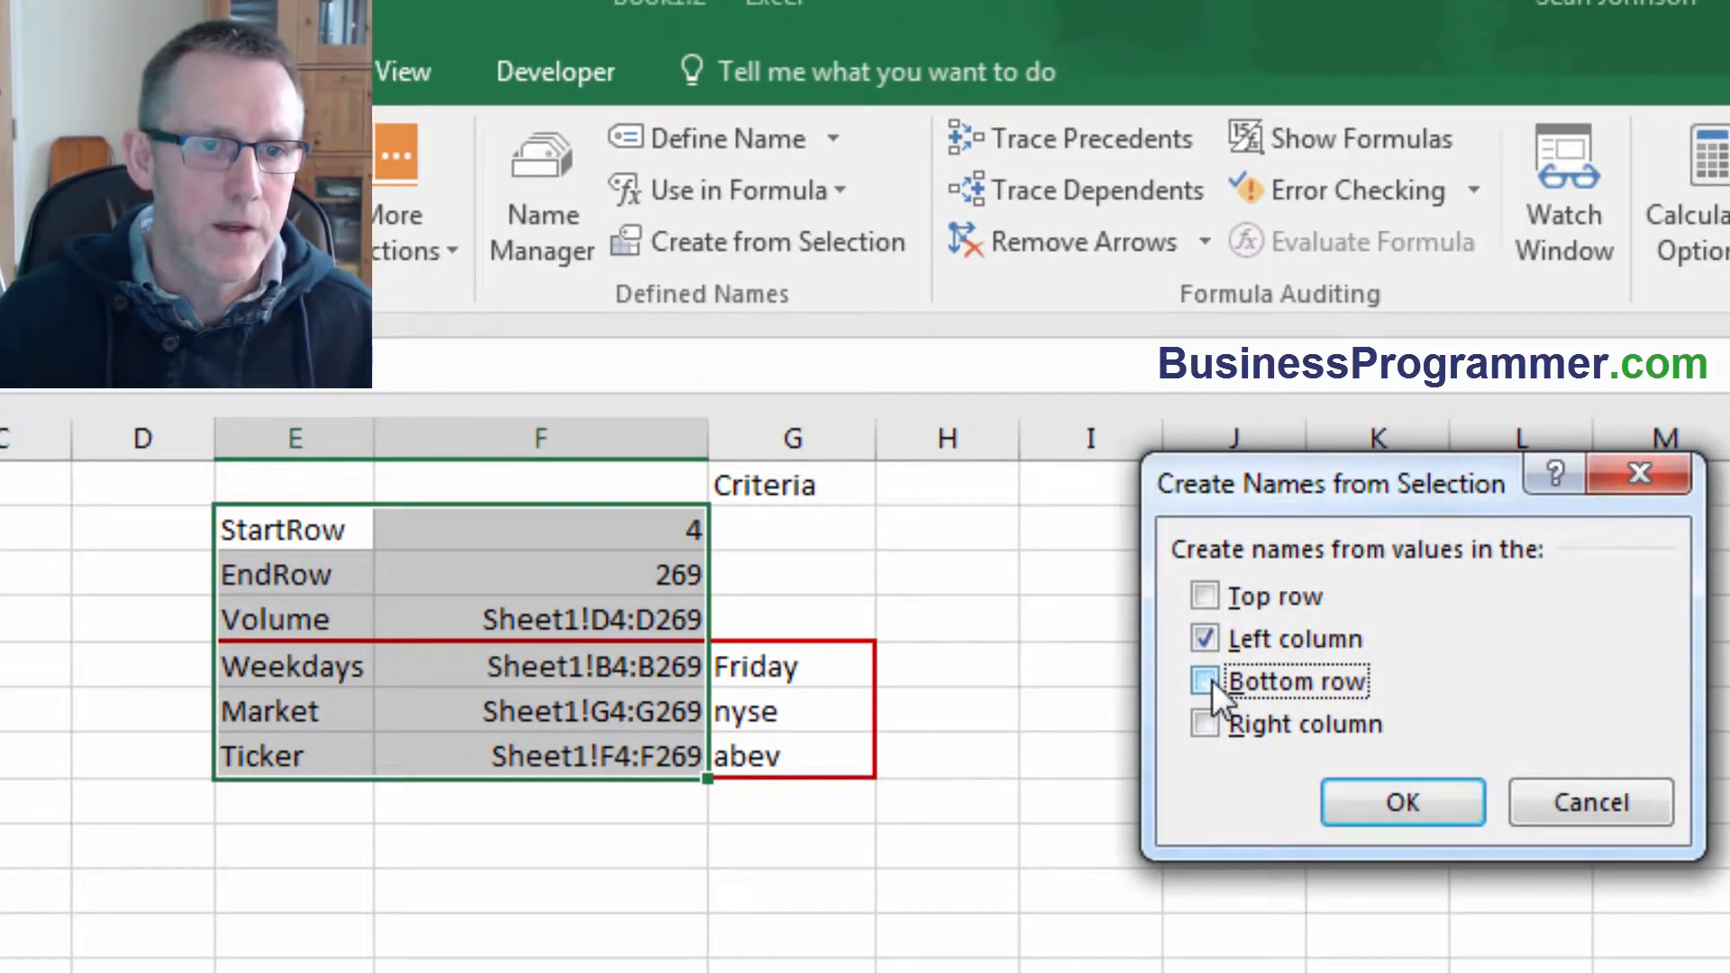
pyautogui.click(1404, 802)
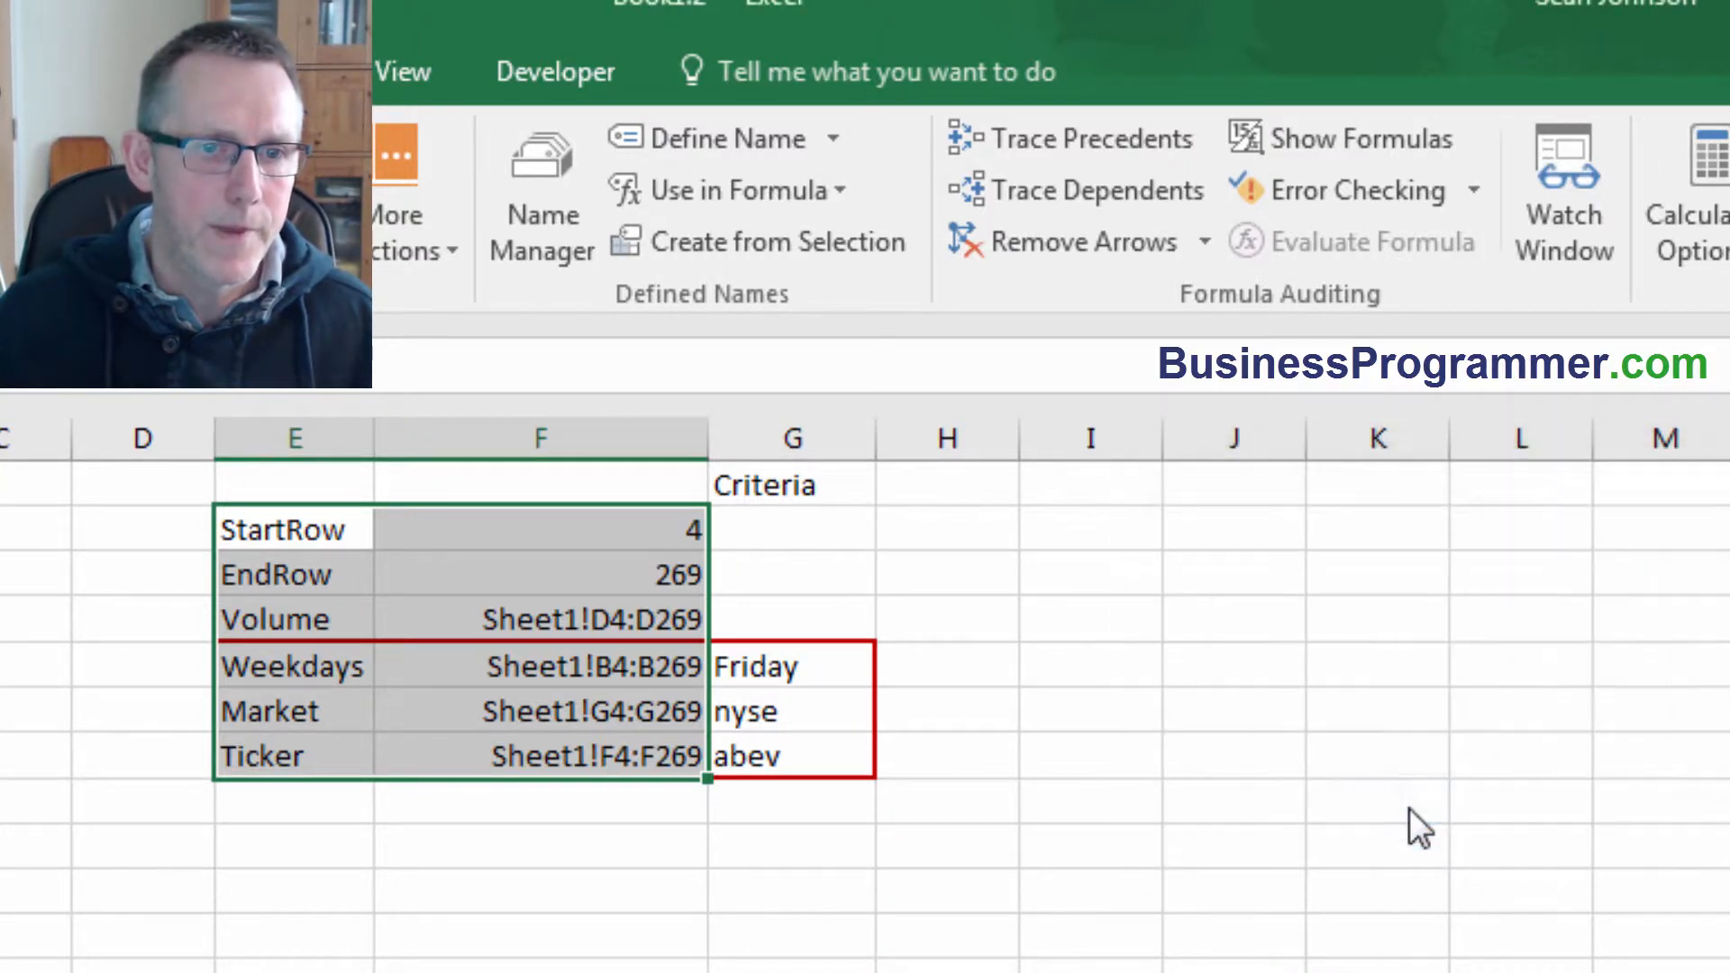
# Step through cells F2 to F7 to check their assigned names.
pyautogui.click(599, 542)
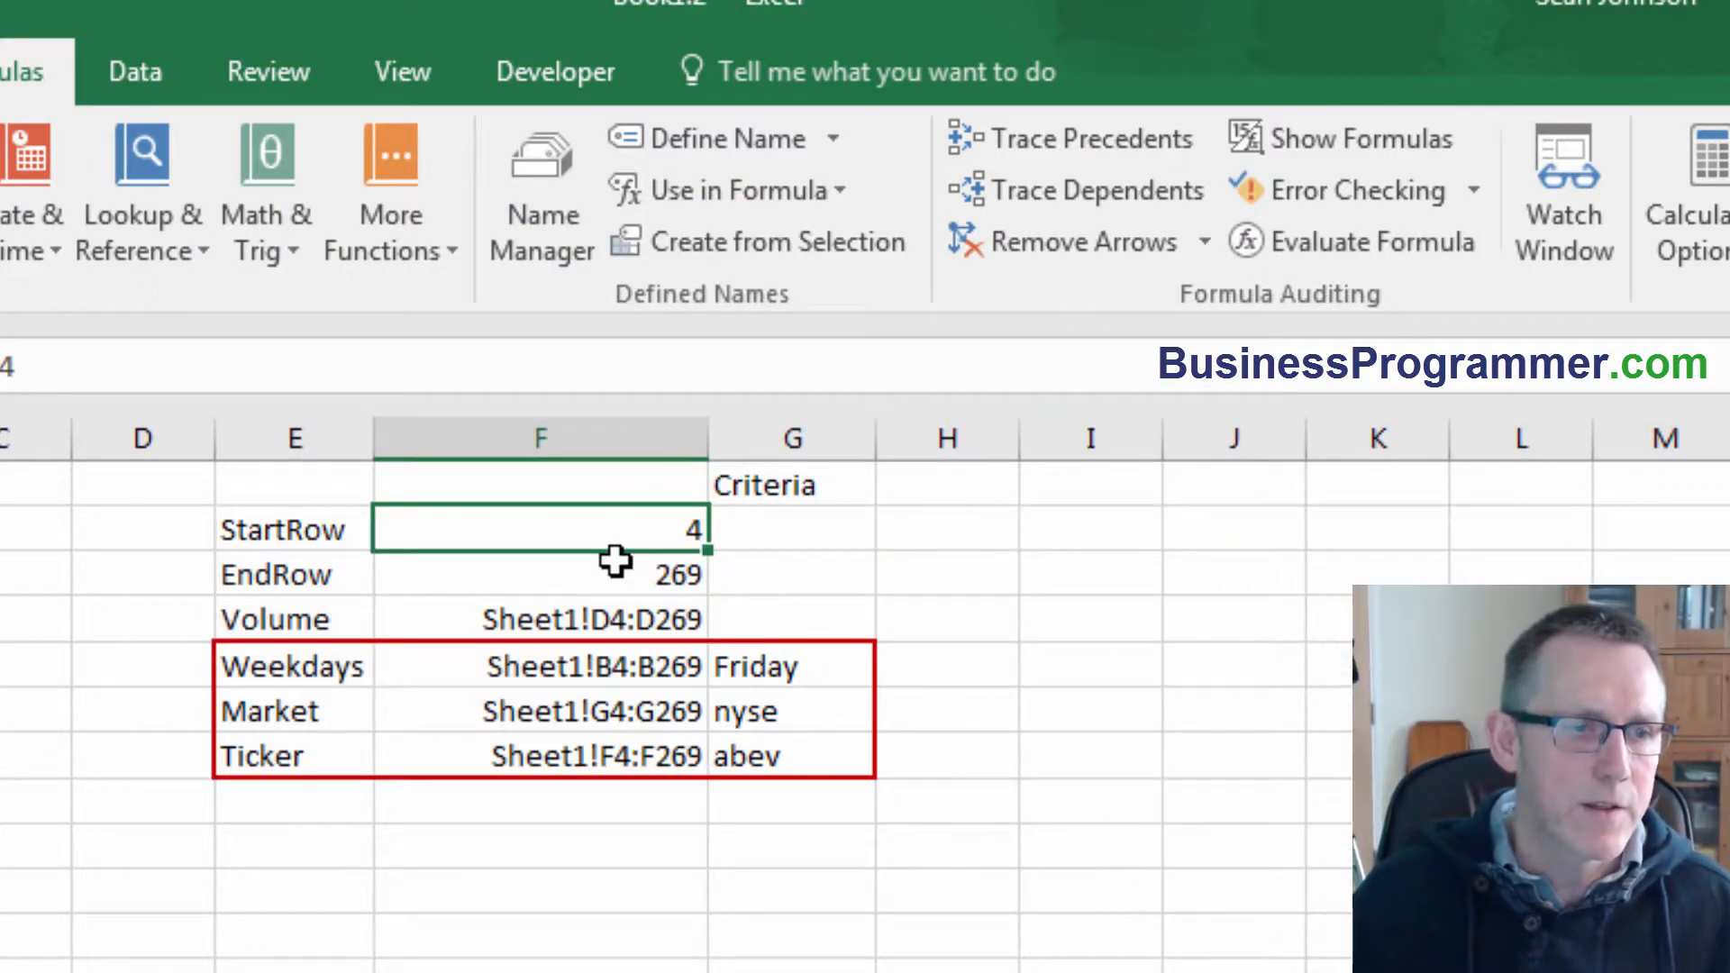
pyautogui.press('Down')
pyautogui.press('Down')
pyautogui.press('Down')
pyautogui.press('Down')
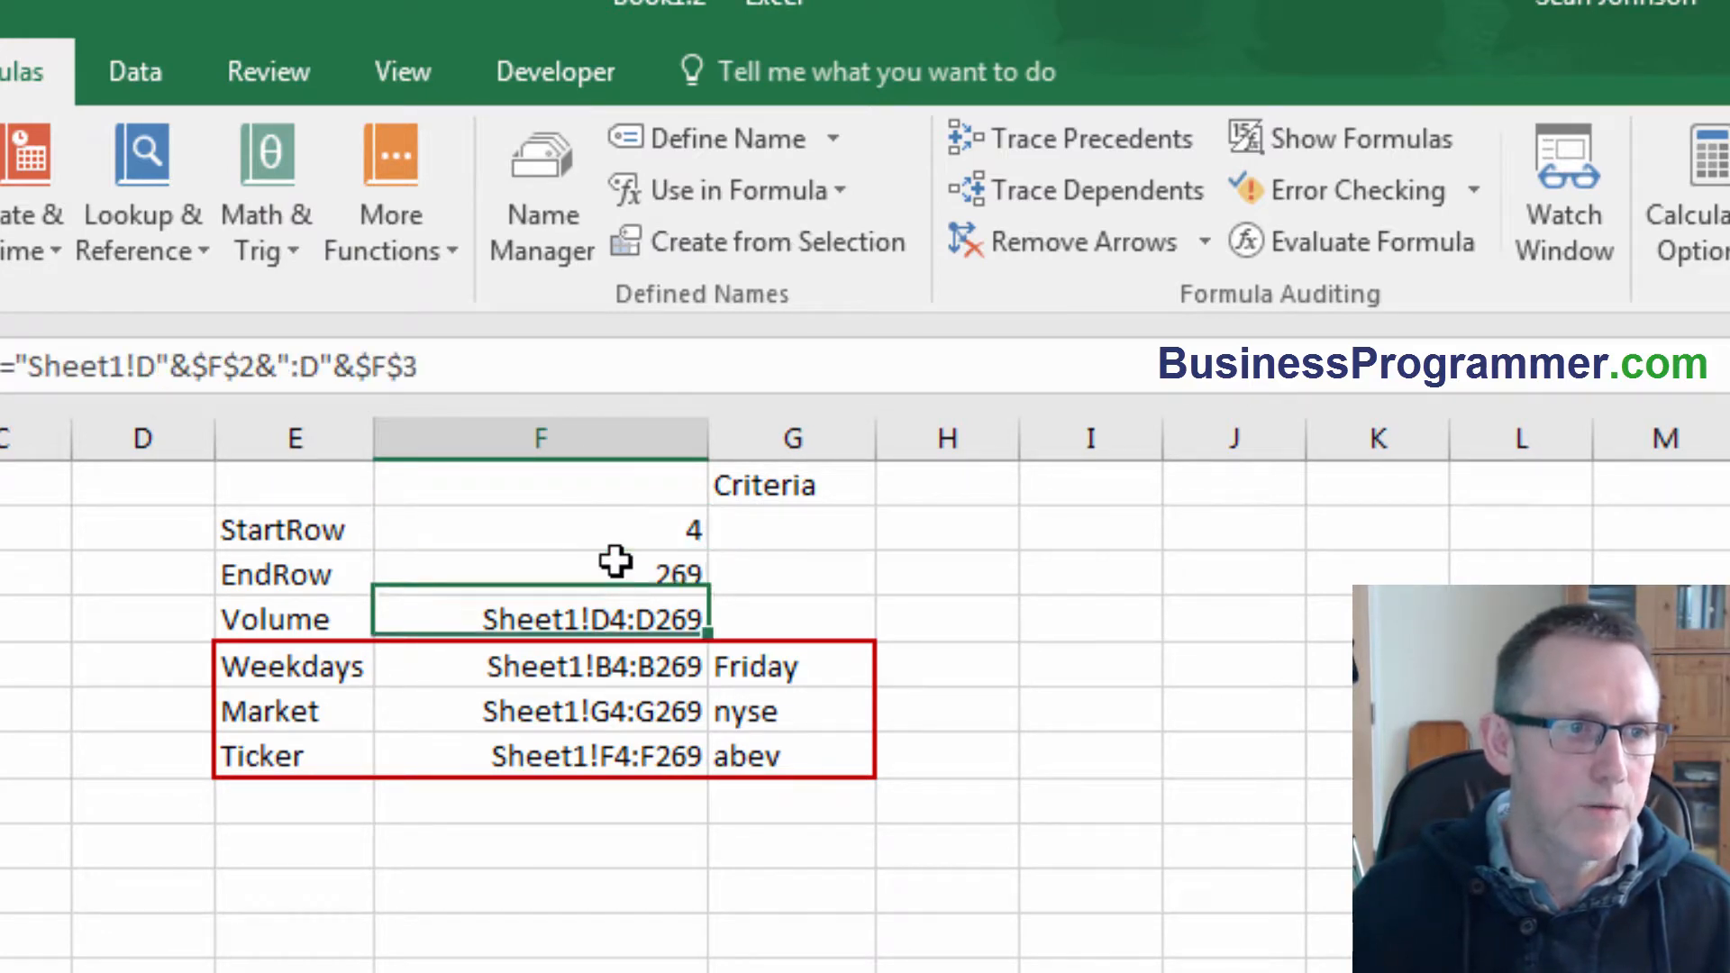
pyautogui.press('Down')
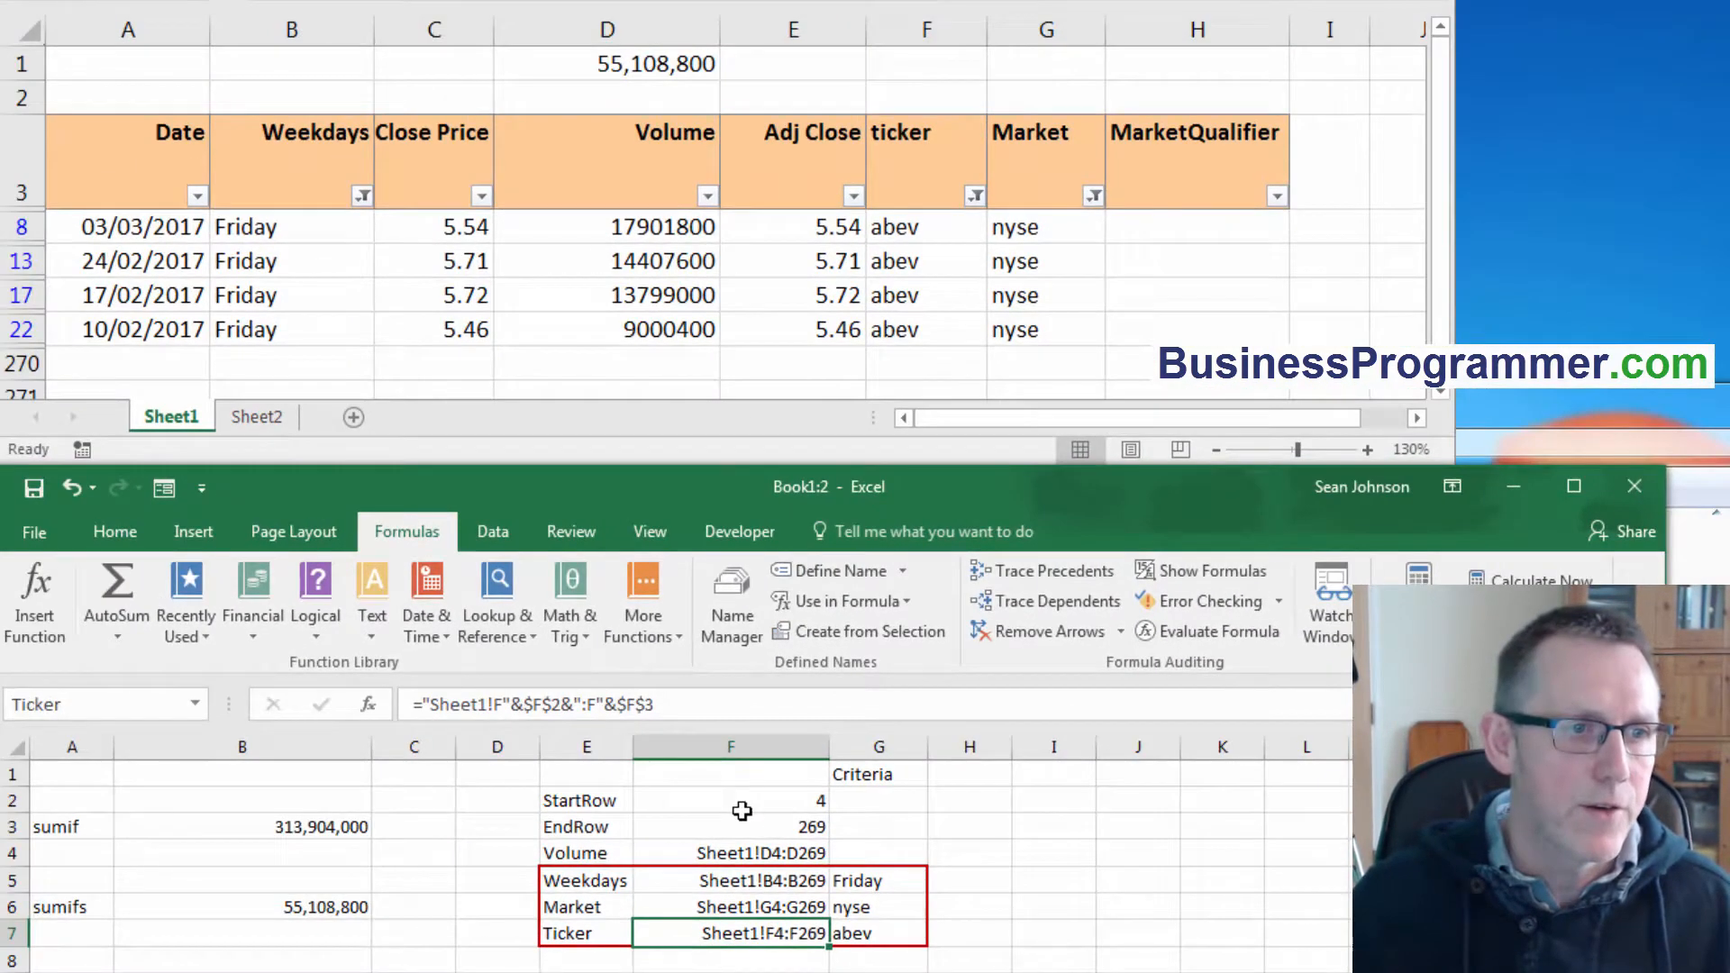
pyautogui.click(81, 933)
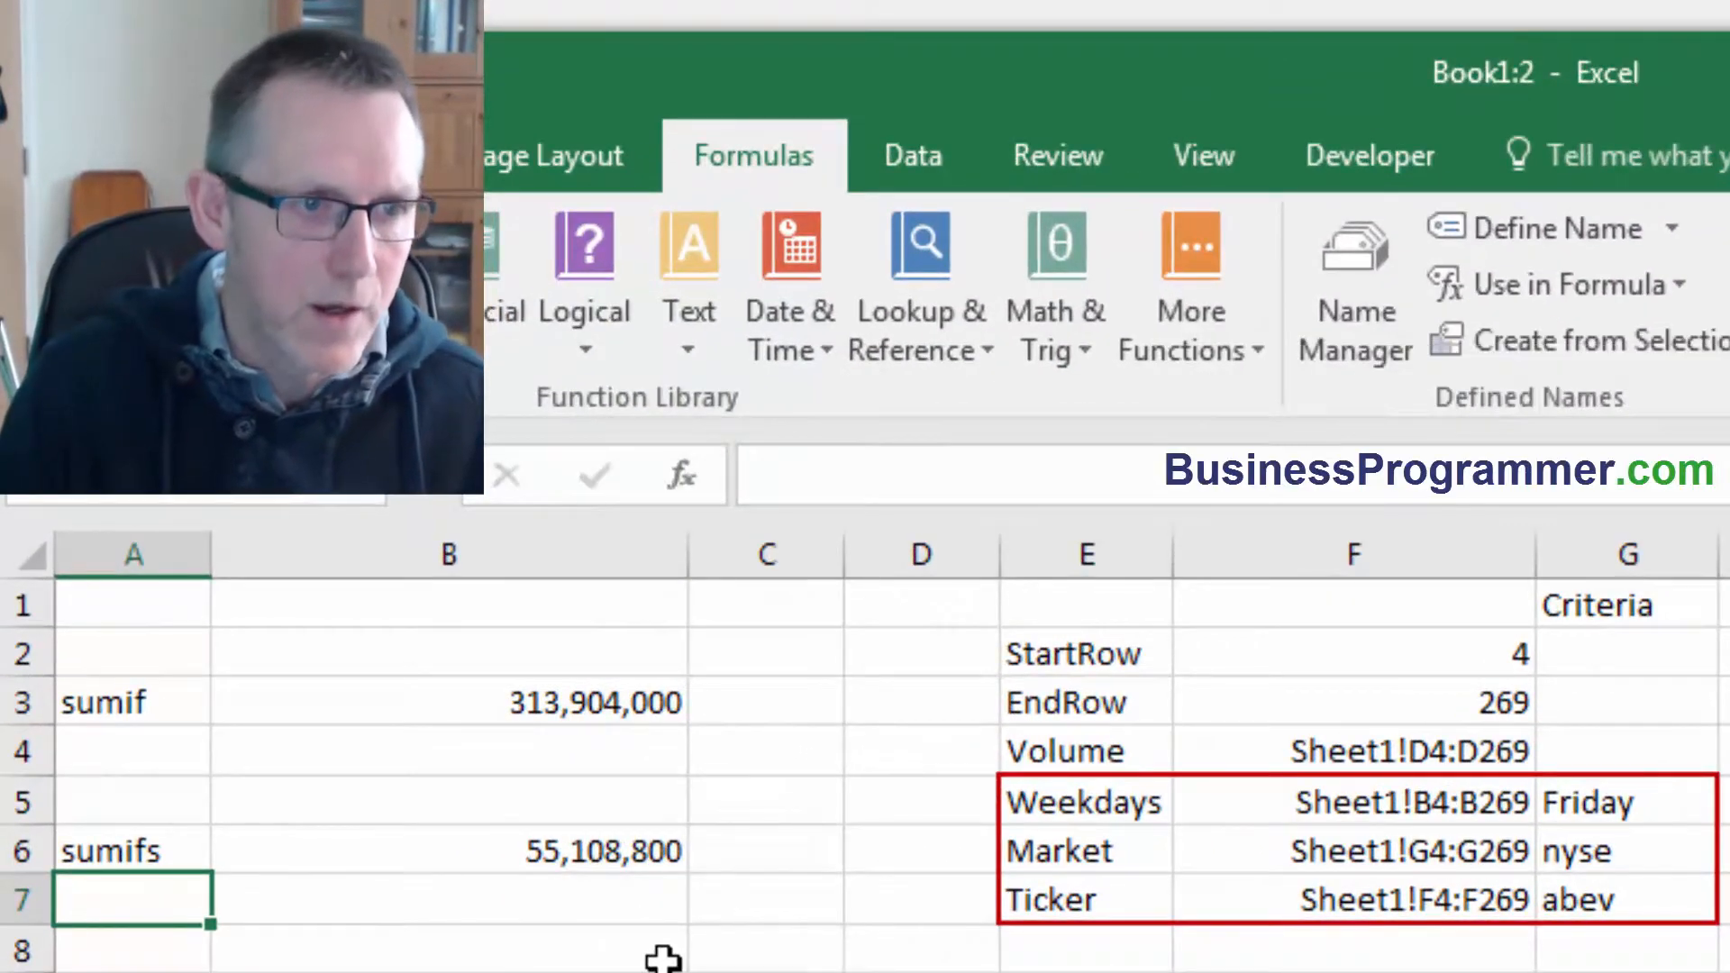
# Label cell A7 as sumifs.
pyautogui.write('sum')
pyautogui.press('Return')
pyautogui.press('Right')
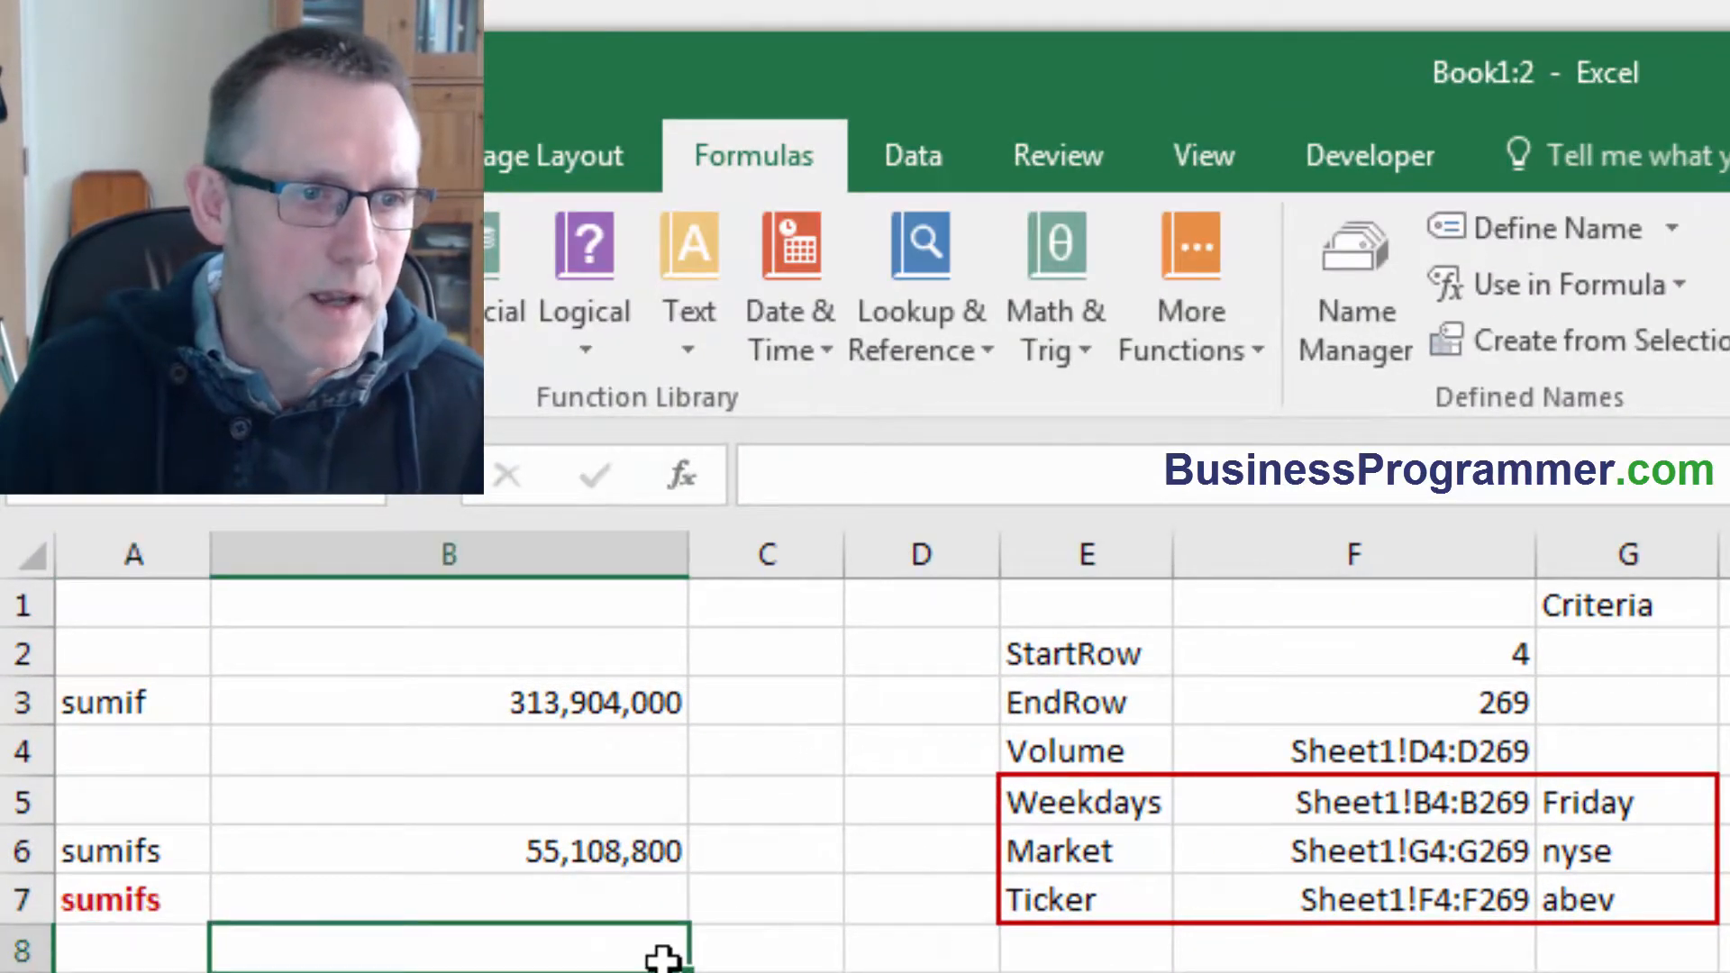
pyautogui.press('Up')
# Start a SUMIFS formula in B7 with INDIRECT(volume) as sum range, then INDIRECT(weekdays) and G5 as first criteria pair.
pyautogui.write('=')
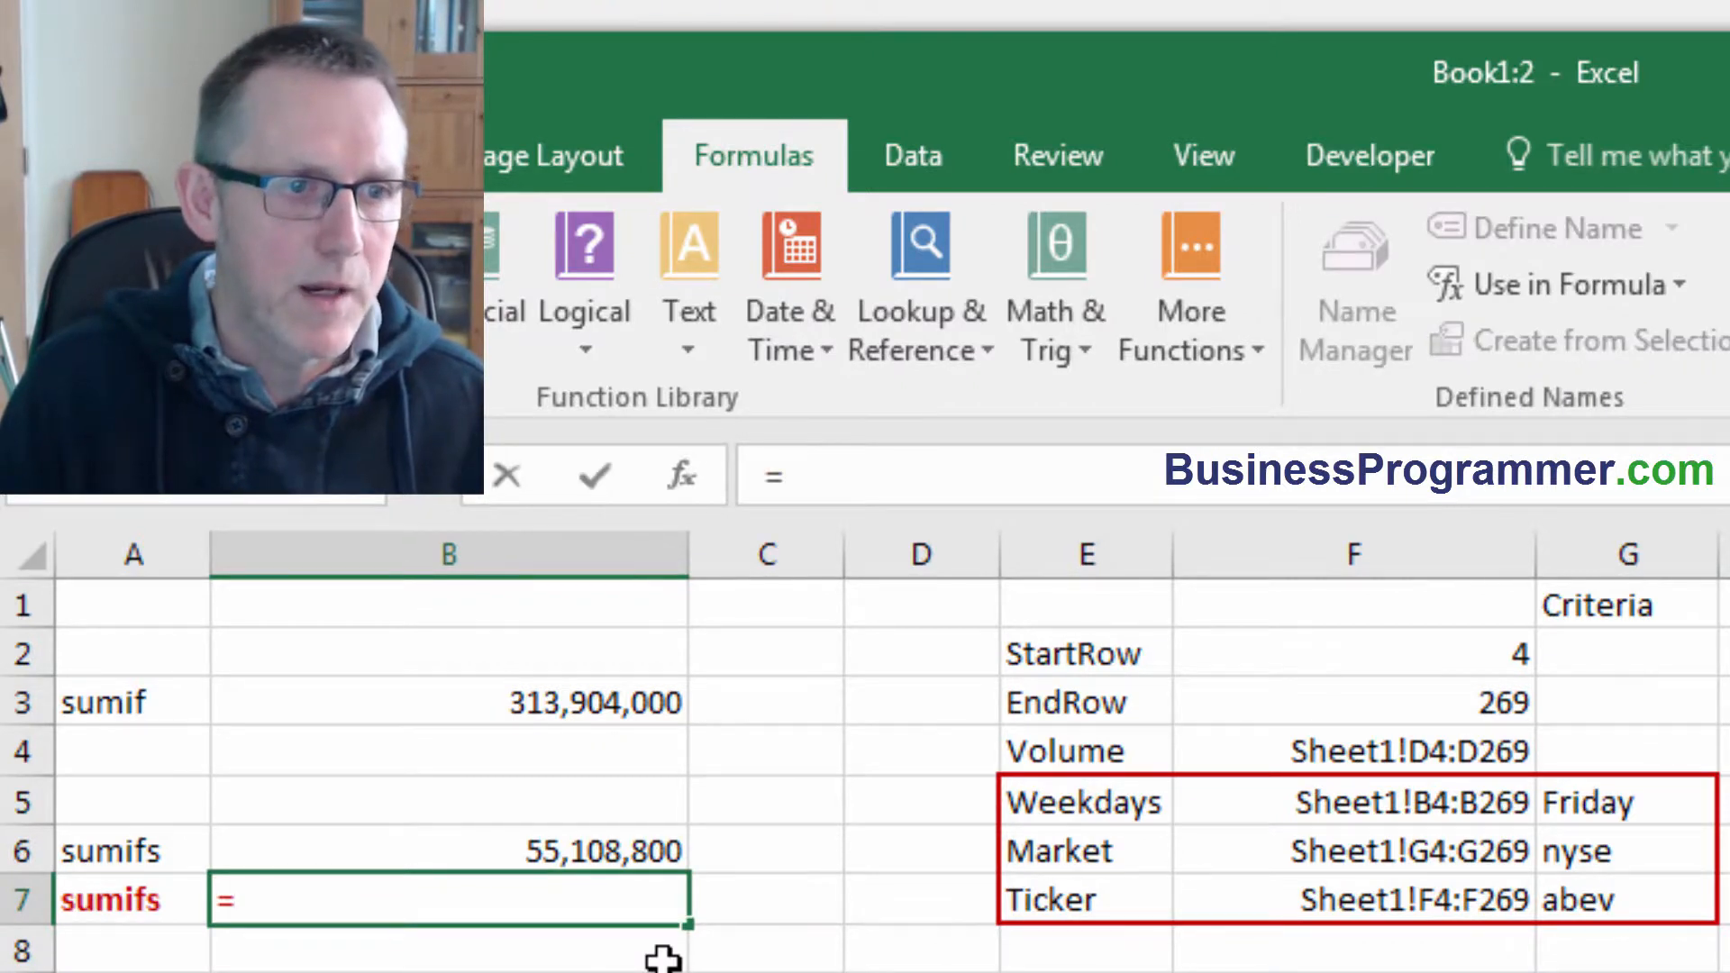
pyautogui.write('sumifs(')
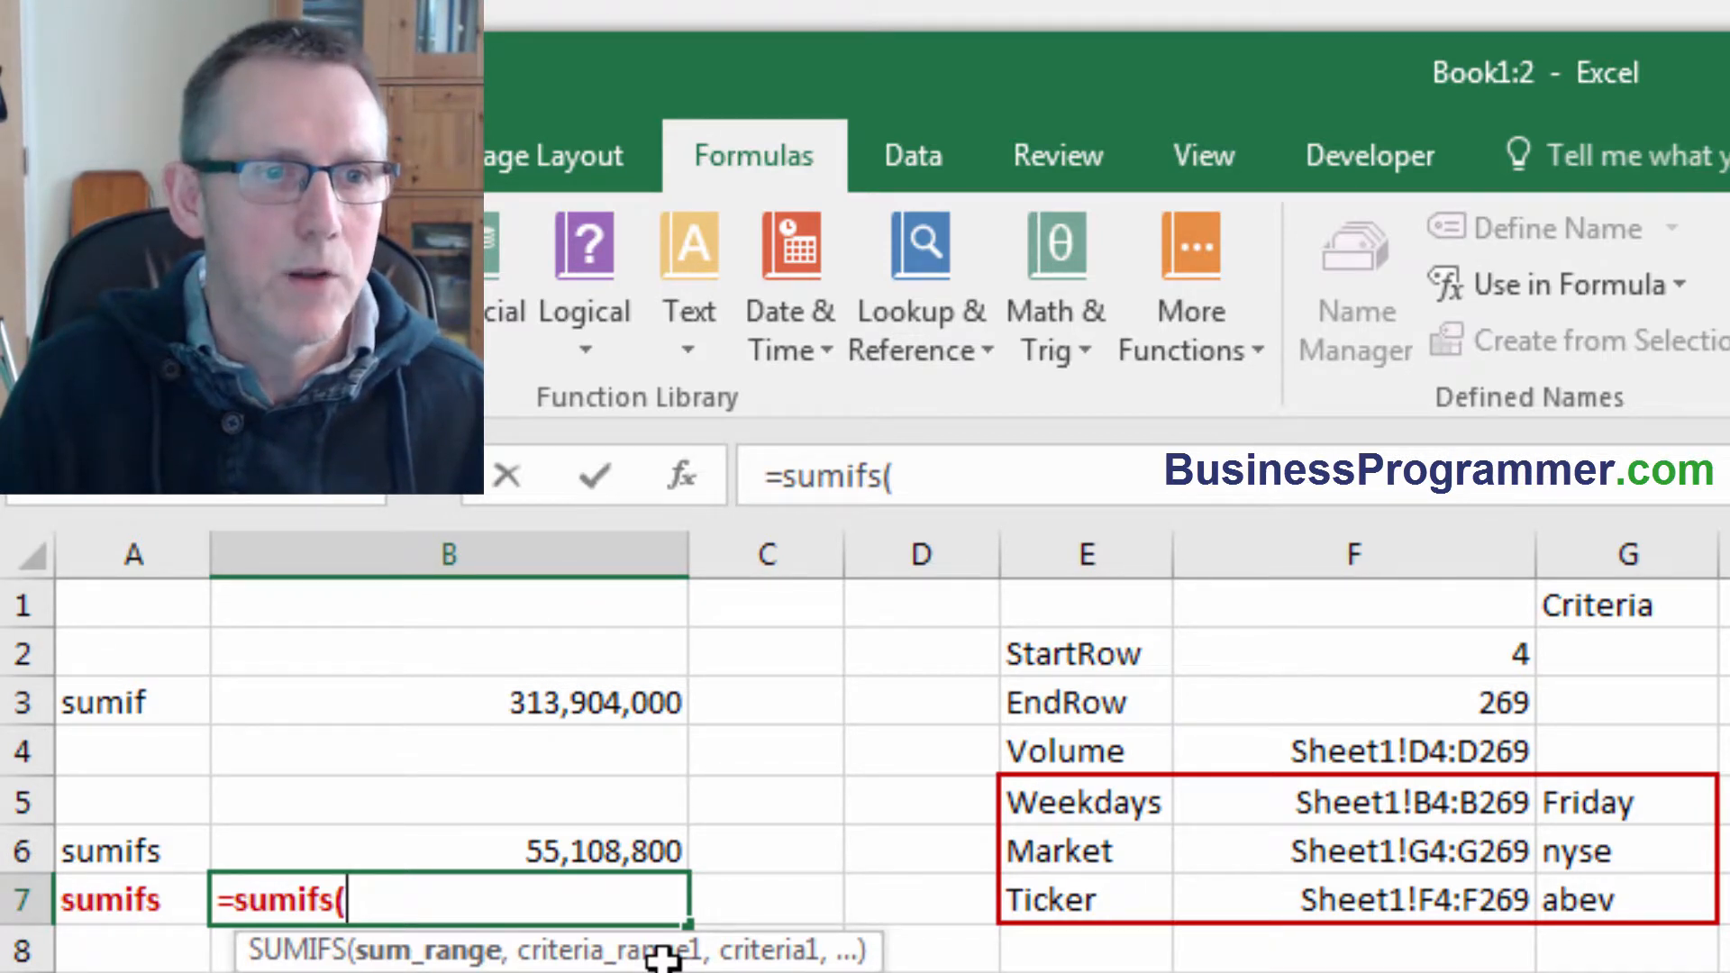
pyautogui.write('in')
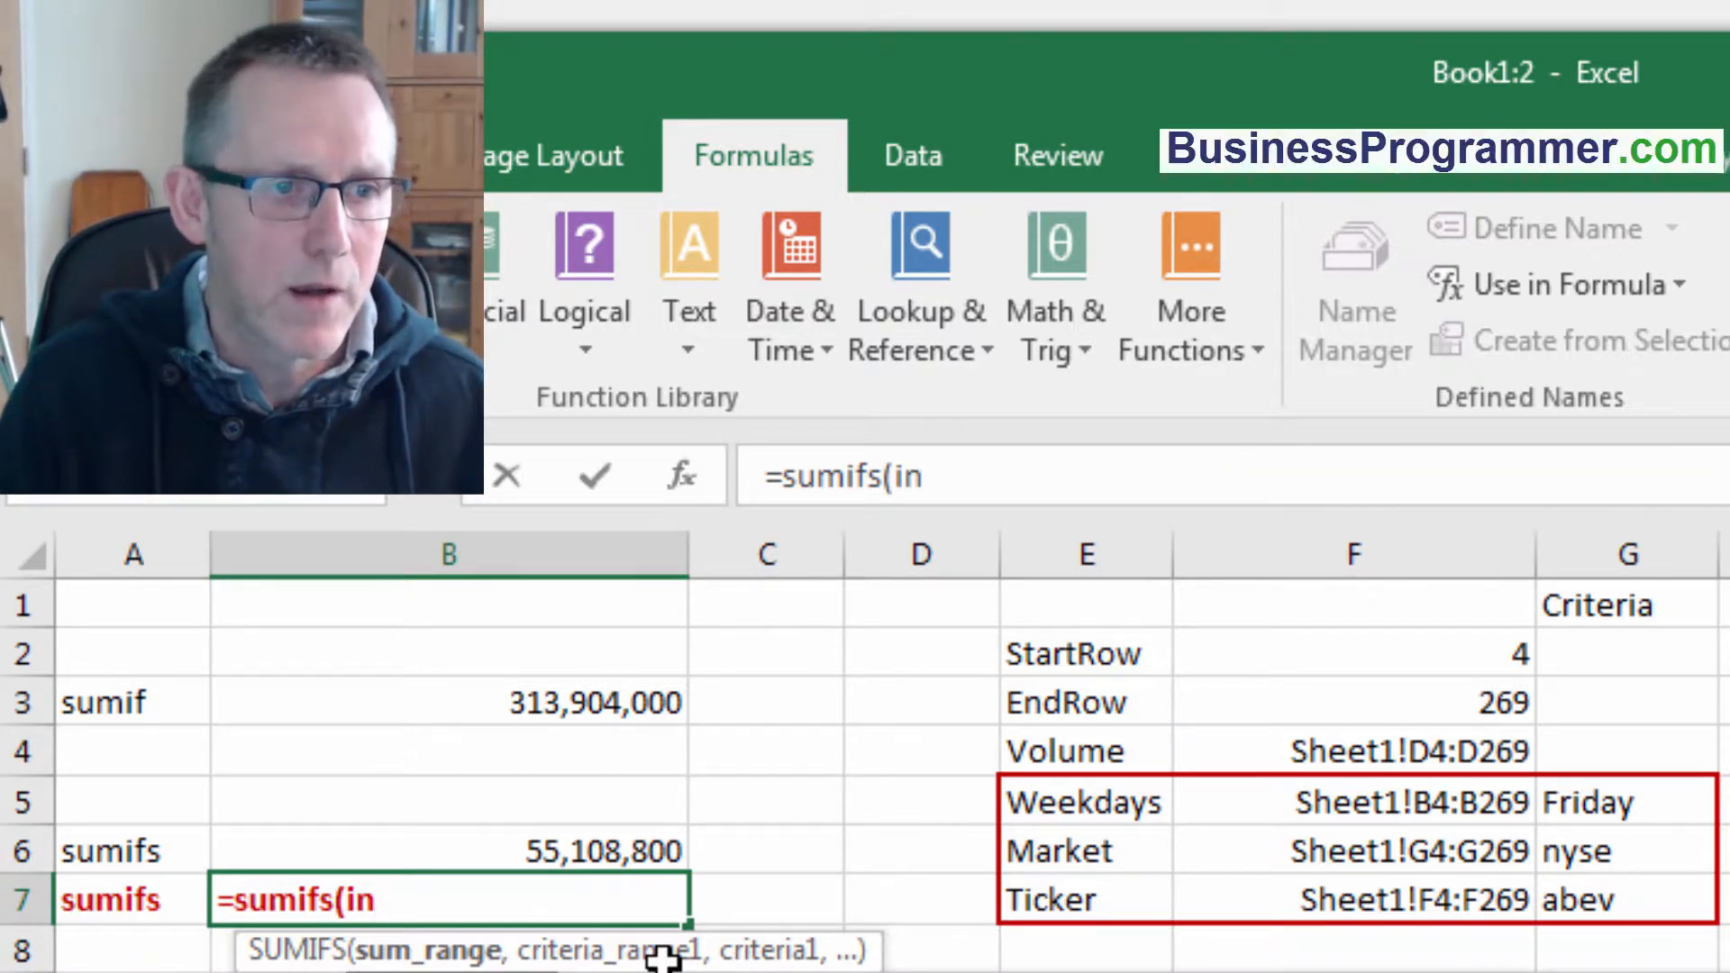
pyautogui.write('direct')
pyautogui.write('(')
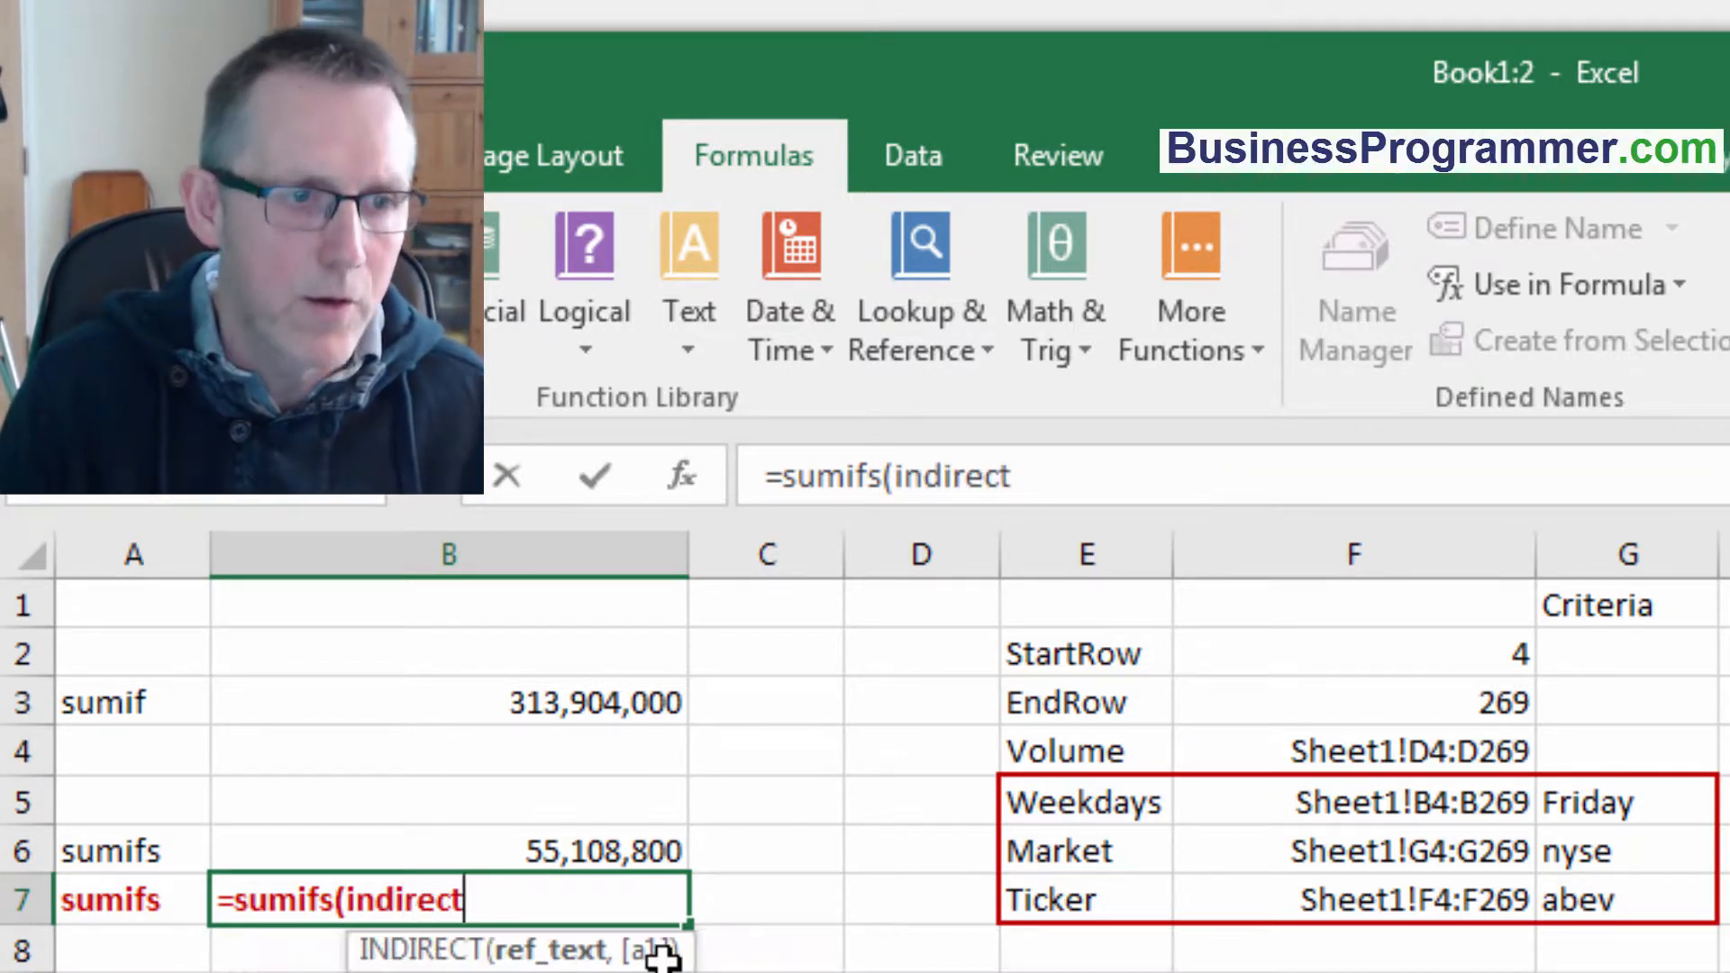
pyautogui.write('volume')
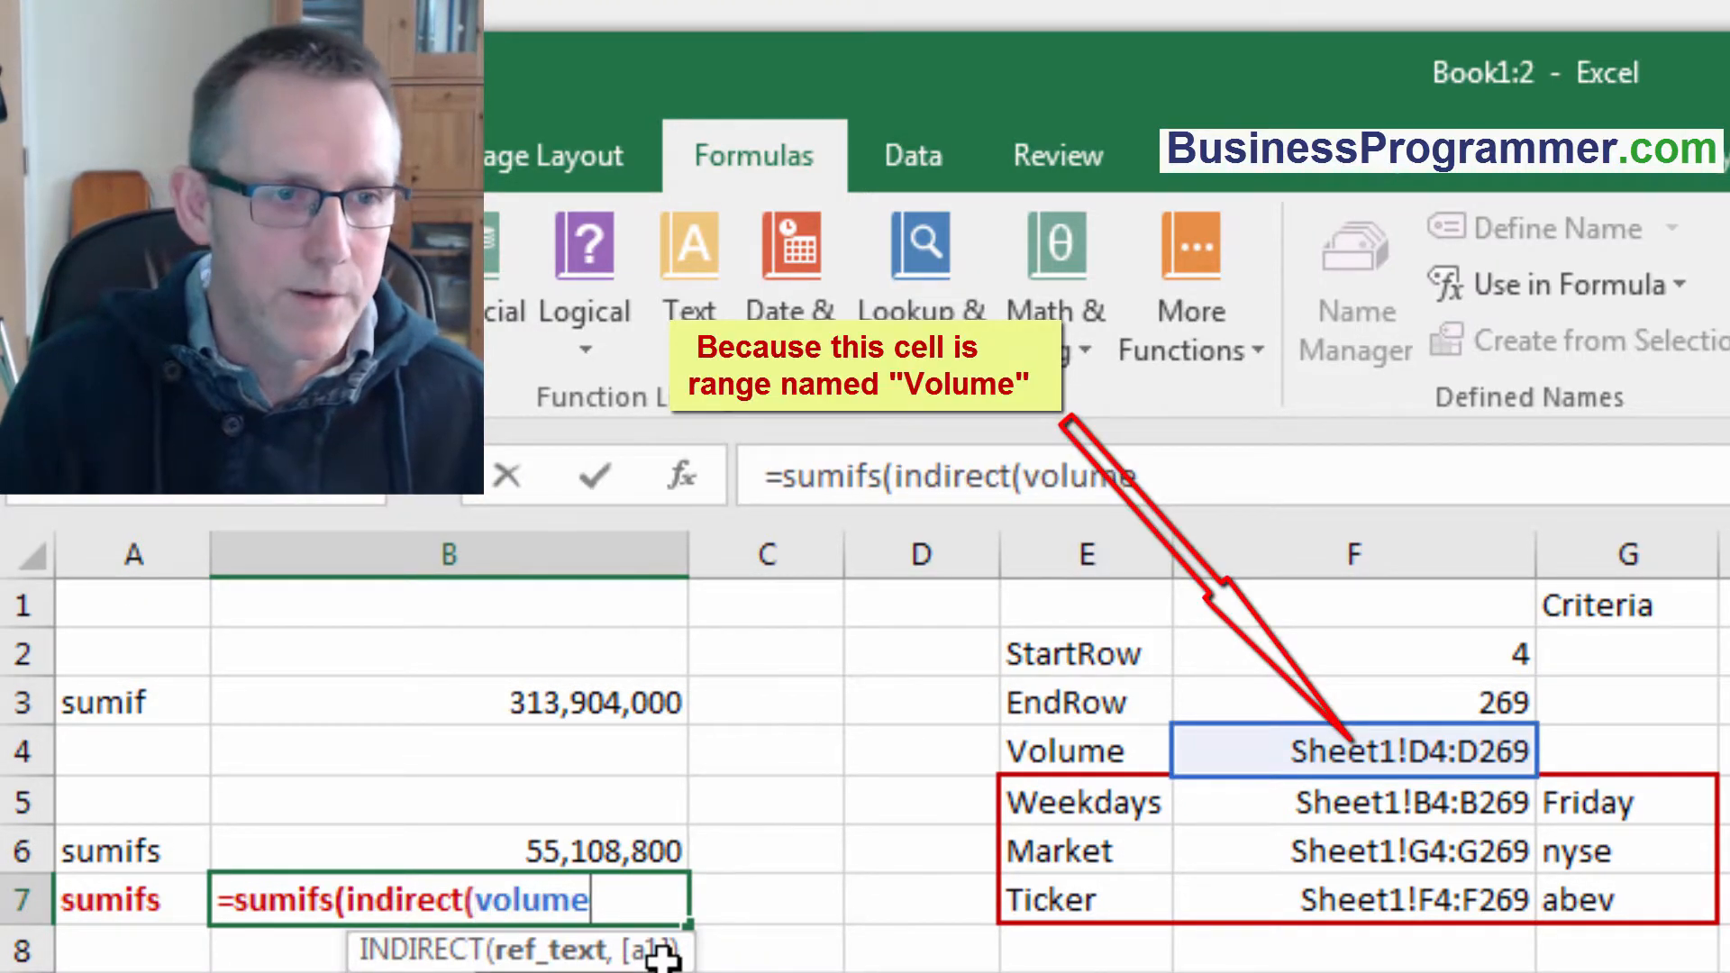
pyautogui.write(')')
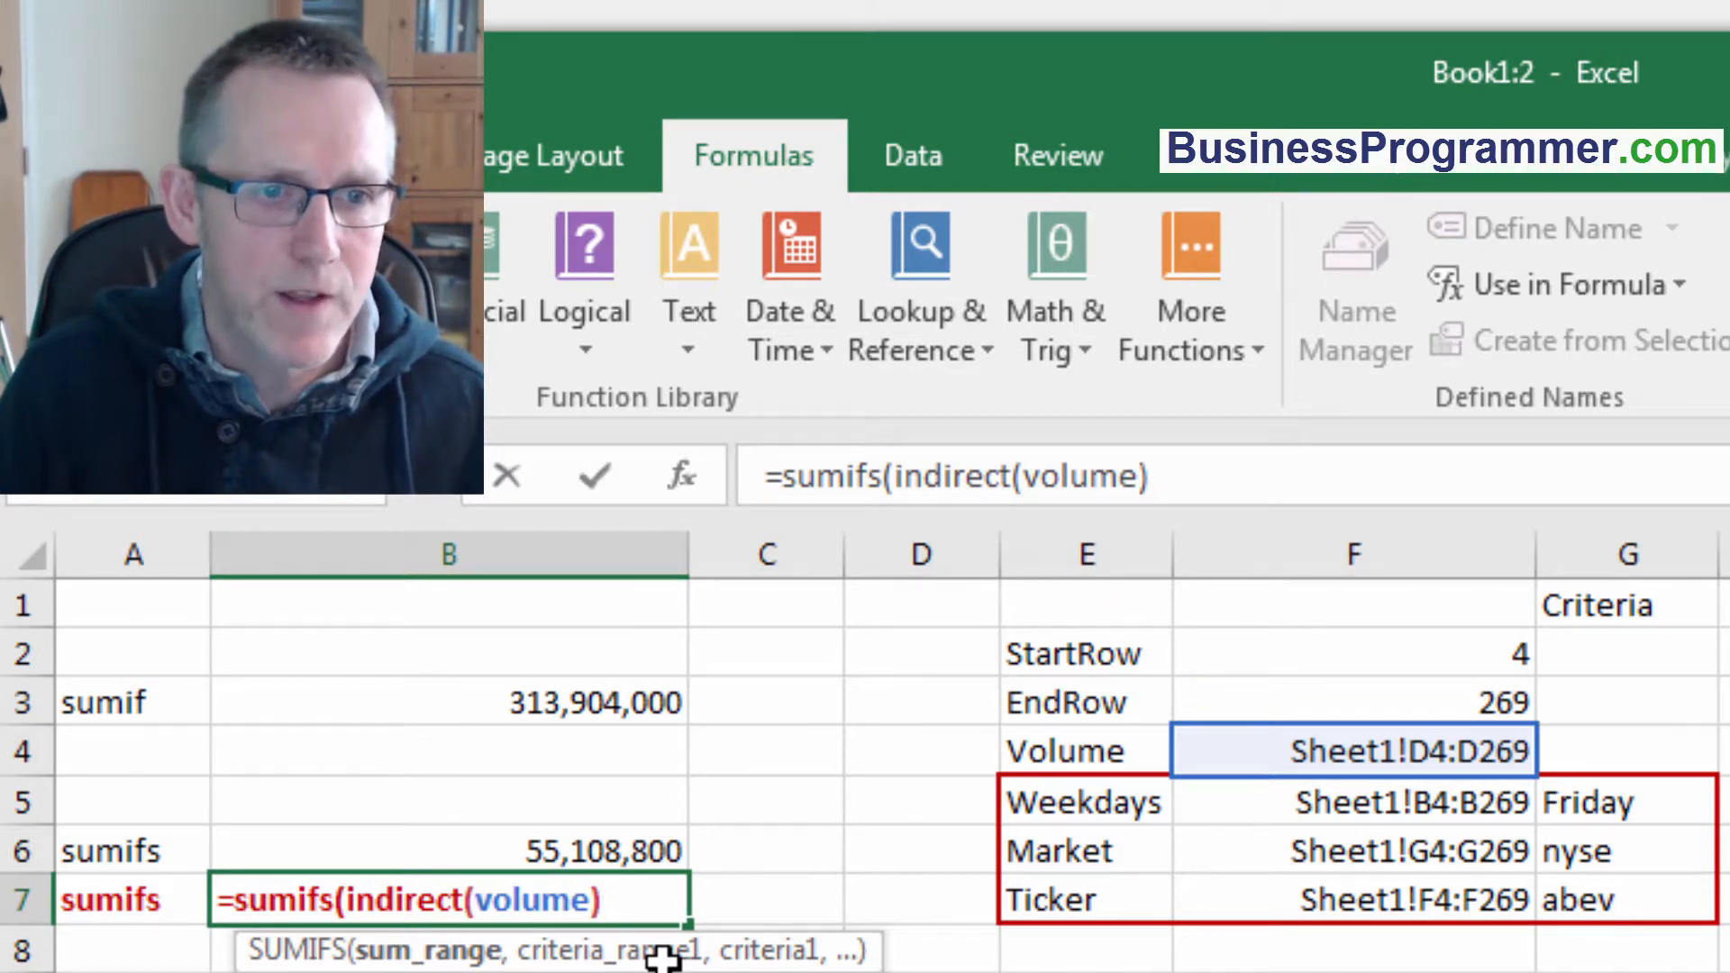
pyautogui.write(',')
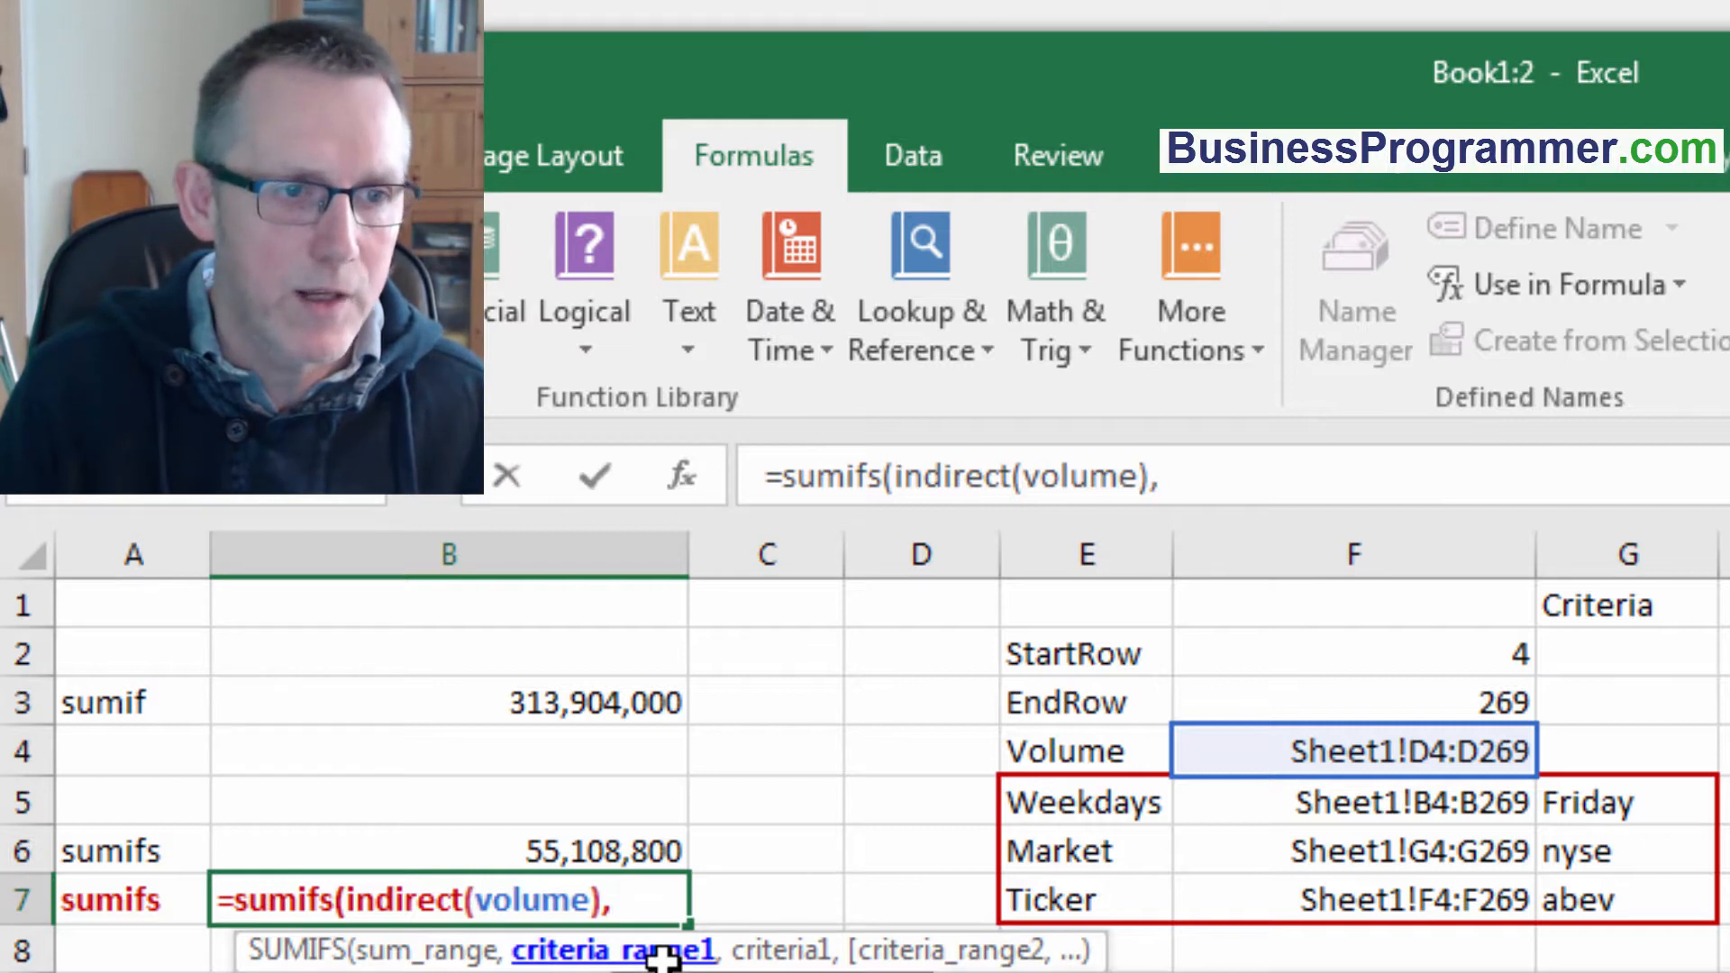
pyautogui.write('indirect(weekdays)')
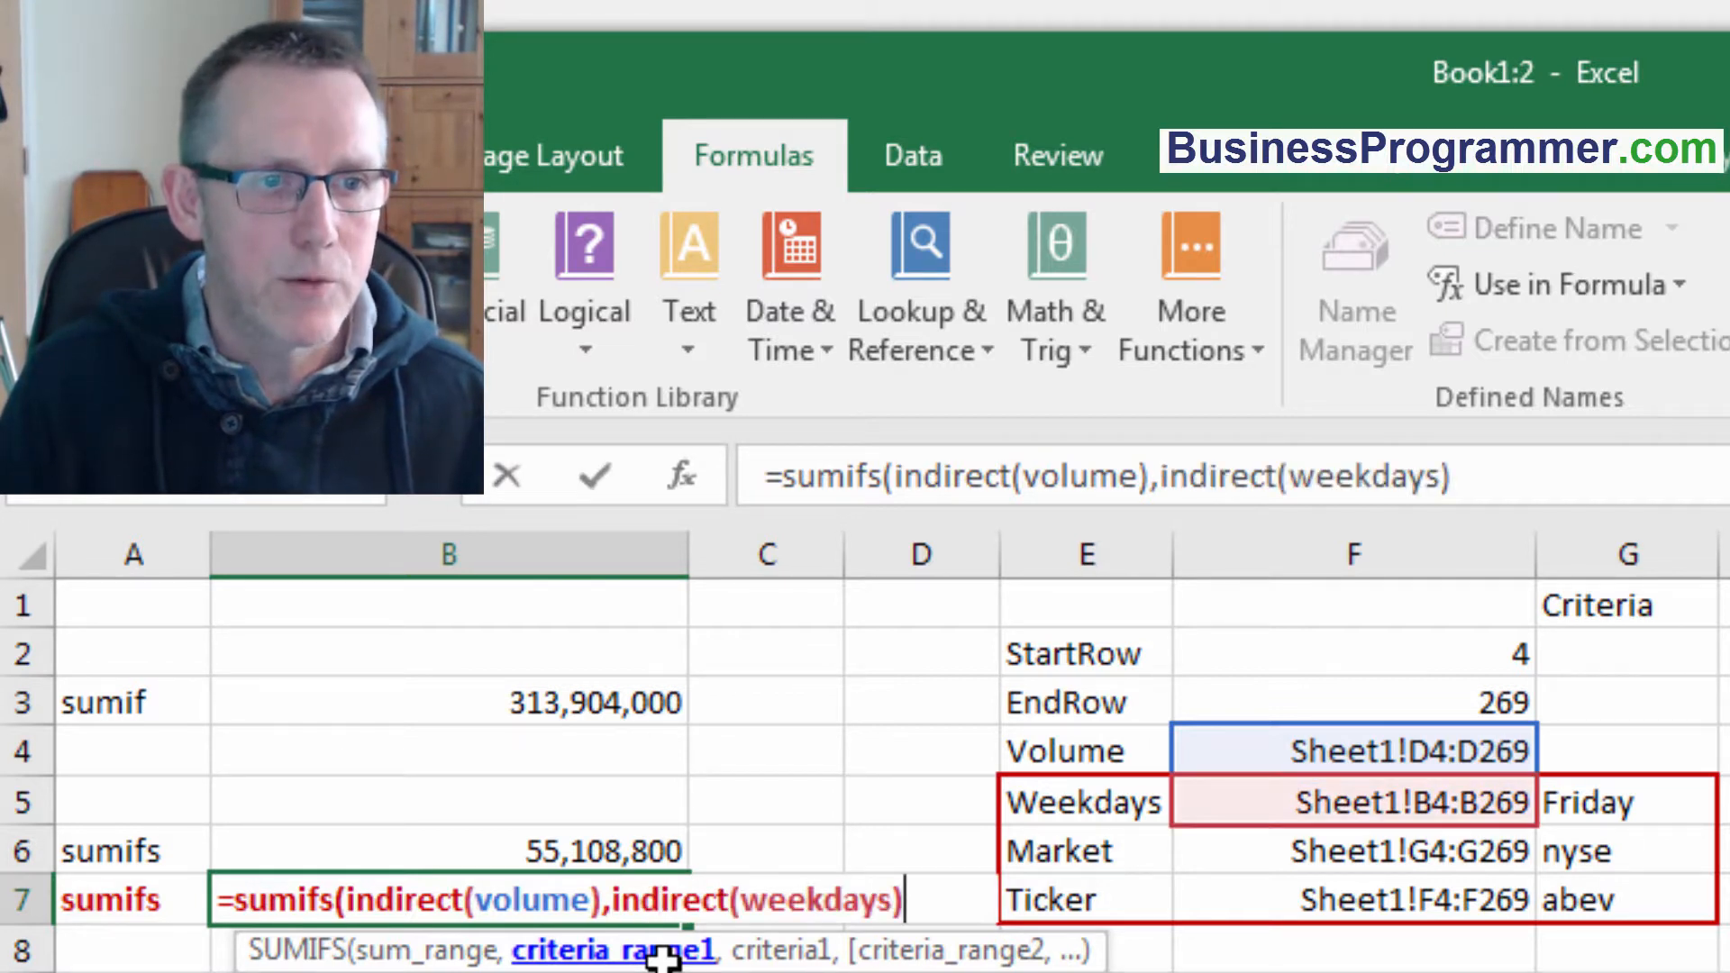
pyautogui.write(',')
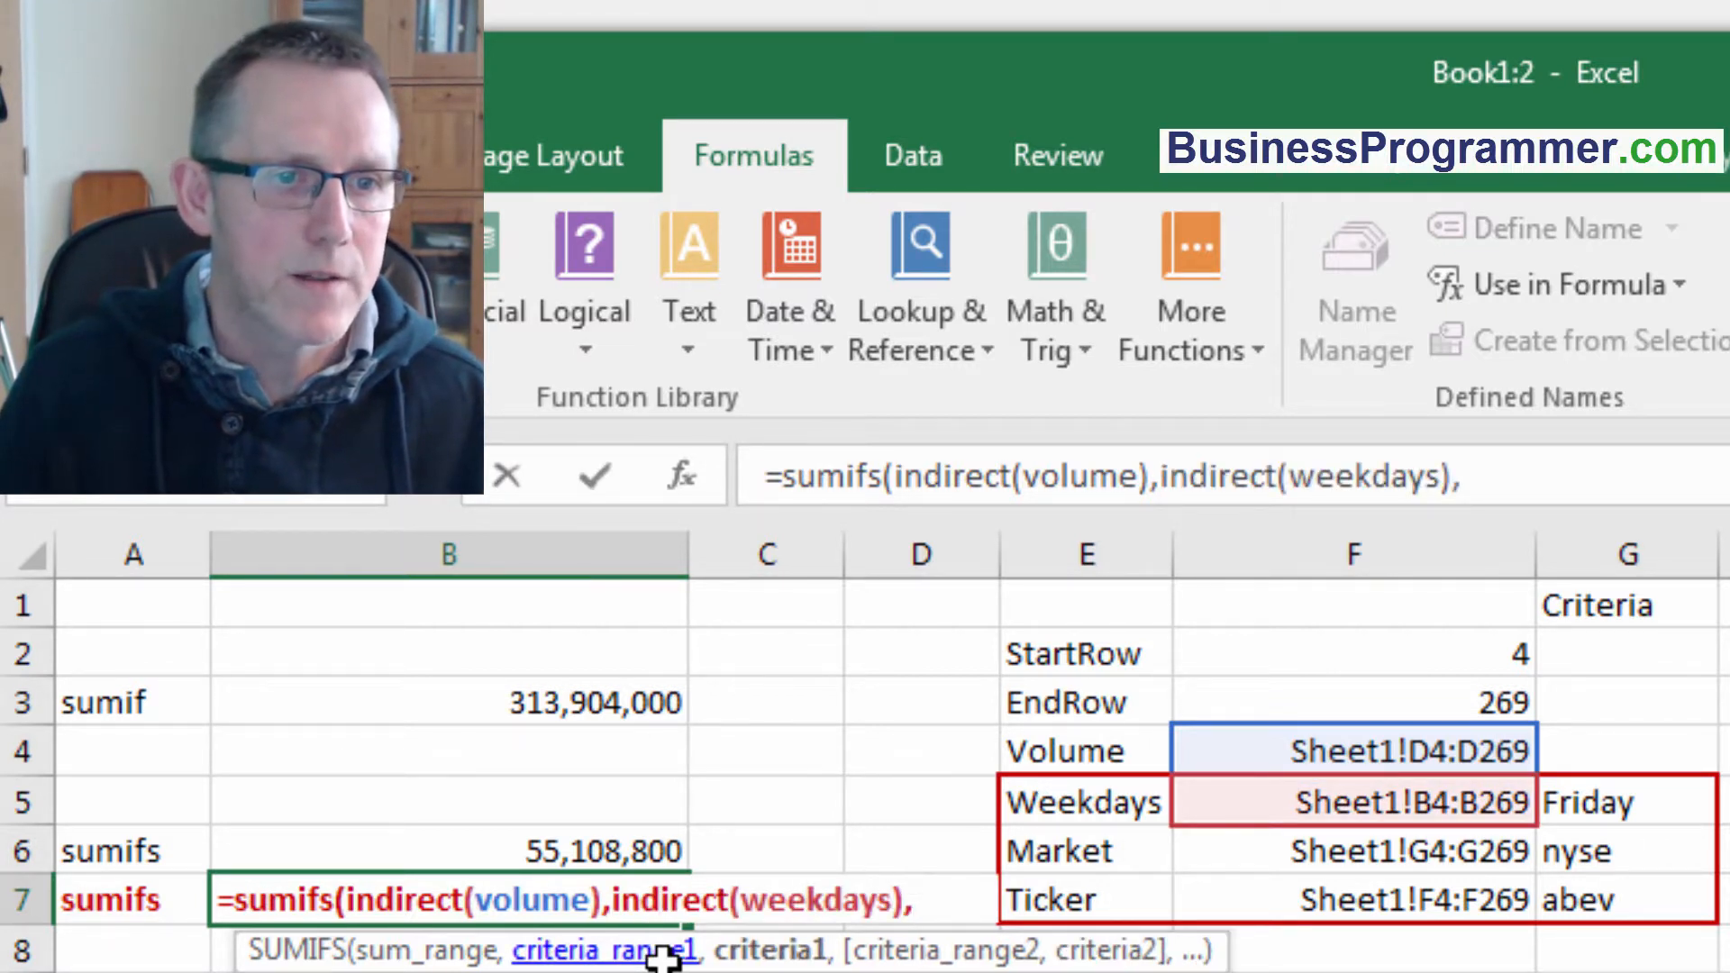
pyautogui.click(1622, 813)
pyautogui.write(',')
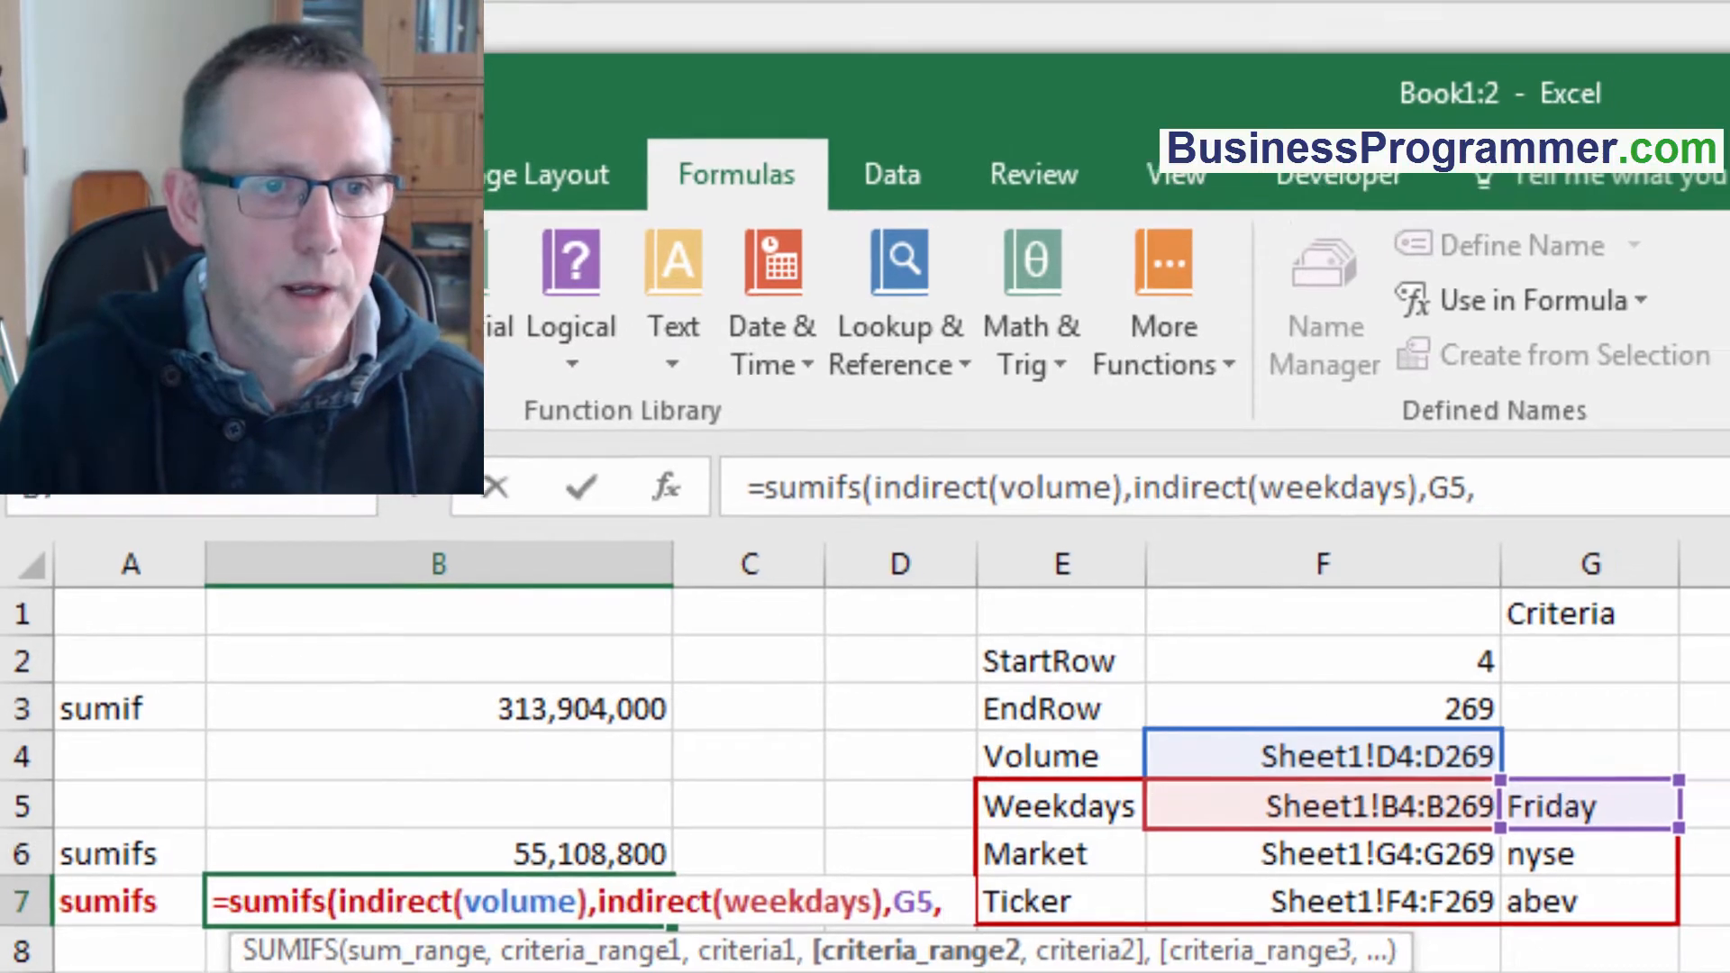
# Add INDIRECT(market) with G6 and INDIRECT(ticker) with G7 as further criteria pairs and complete the formula.
pyautogui.write('indirect(market),')
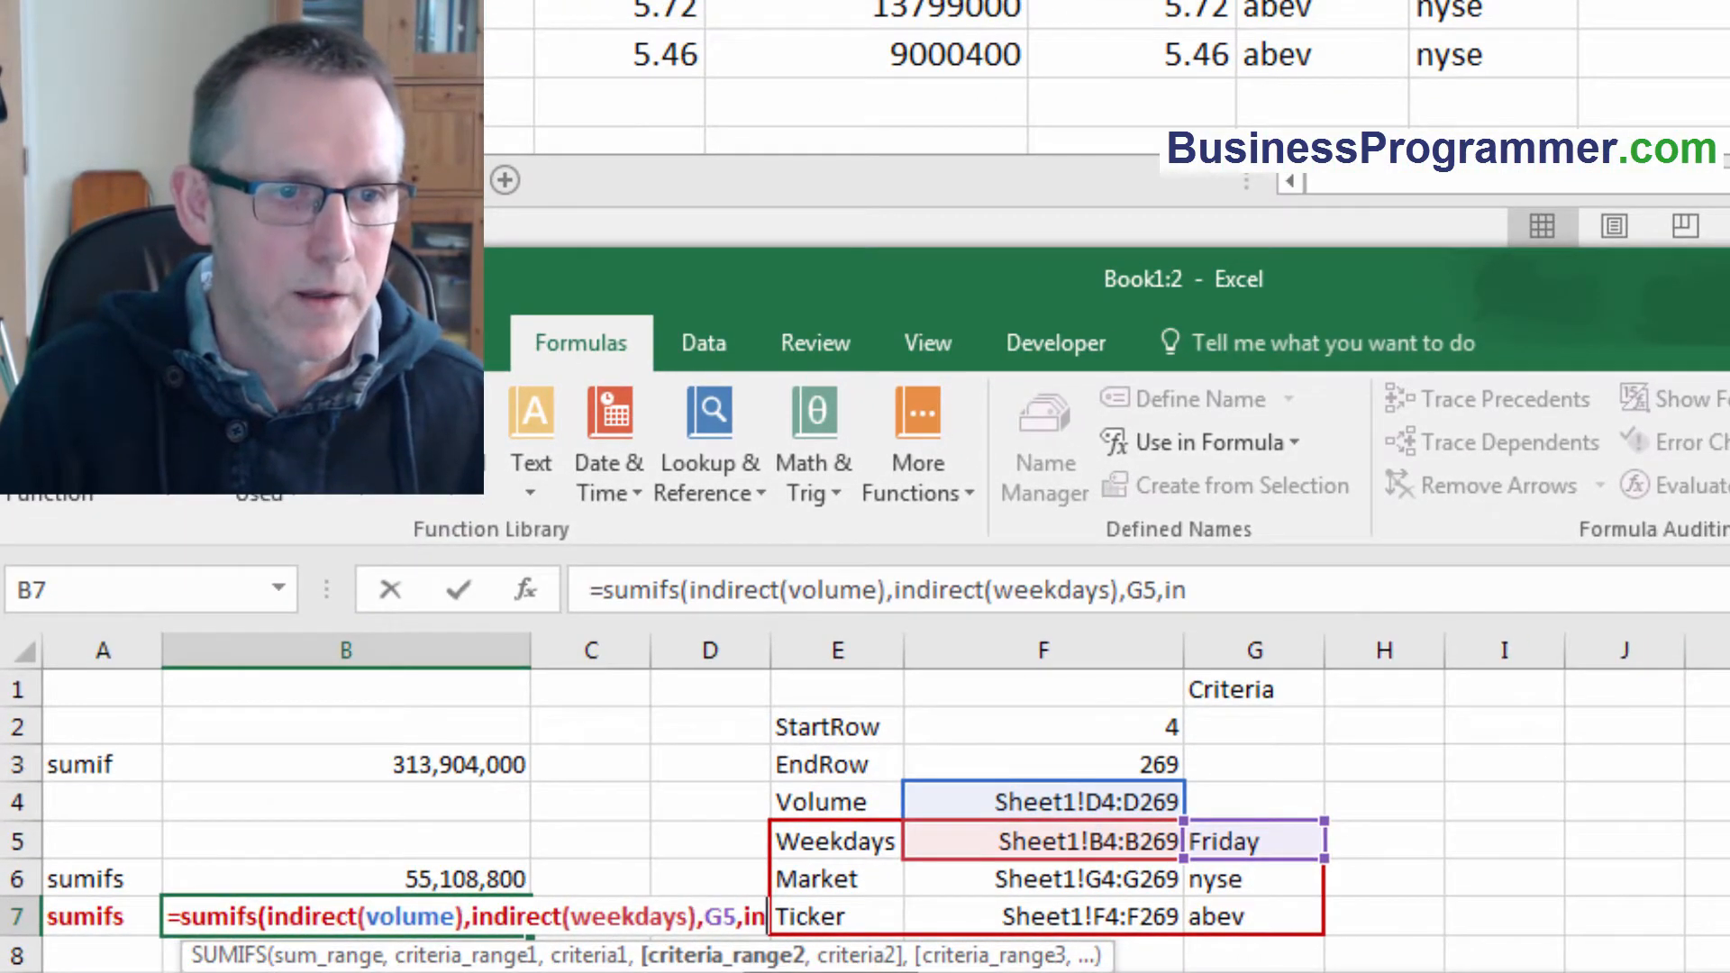
pyautogui.click(1241, 887)
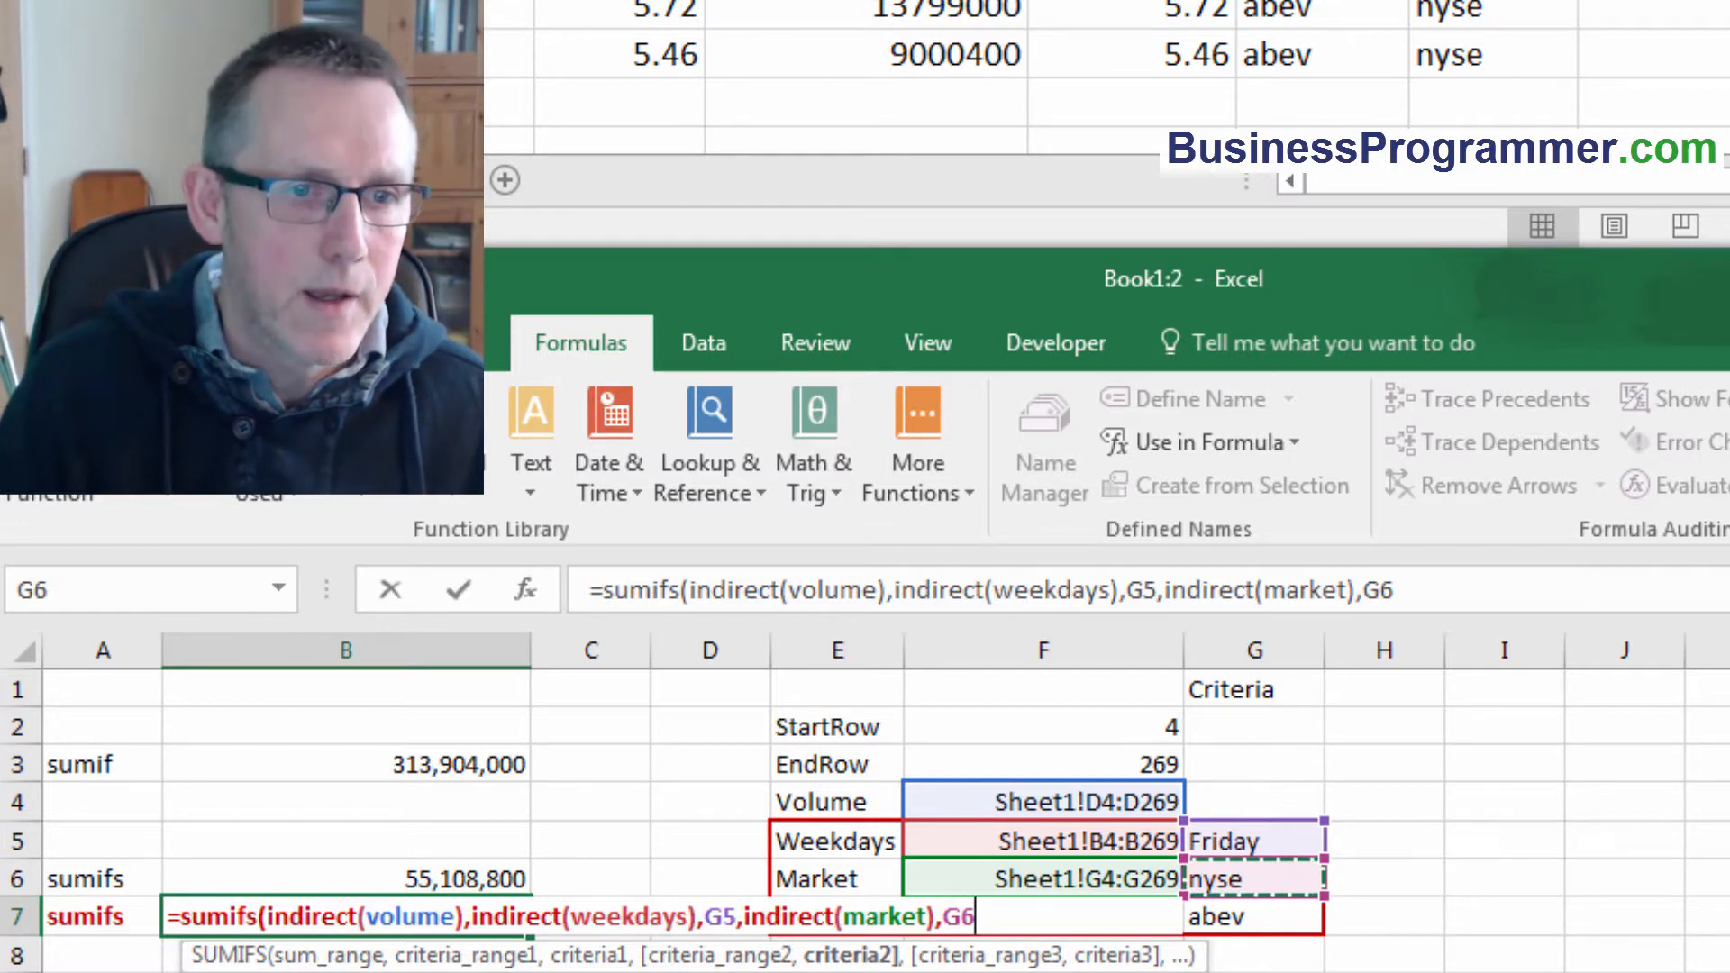
pyautogui.write(',')
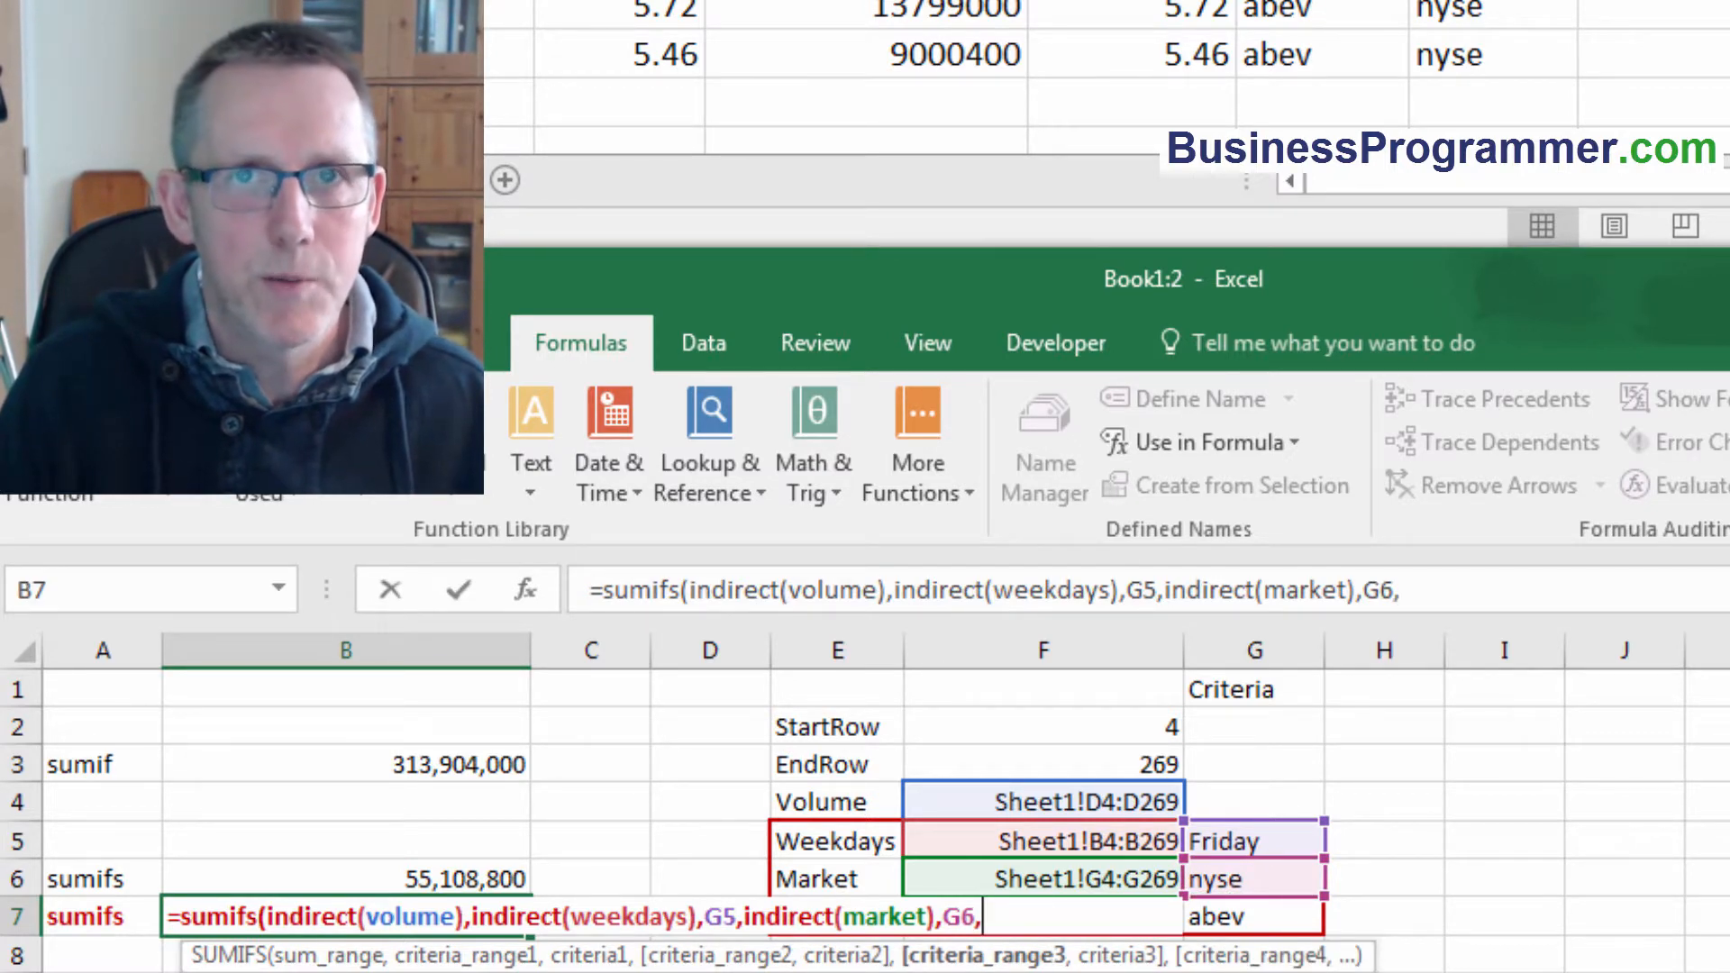
pyautogui.write('indirect(ticker),')
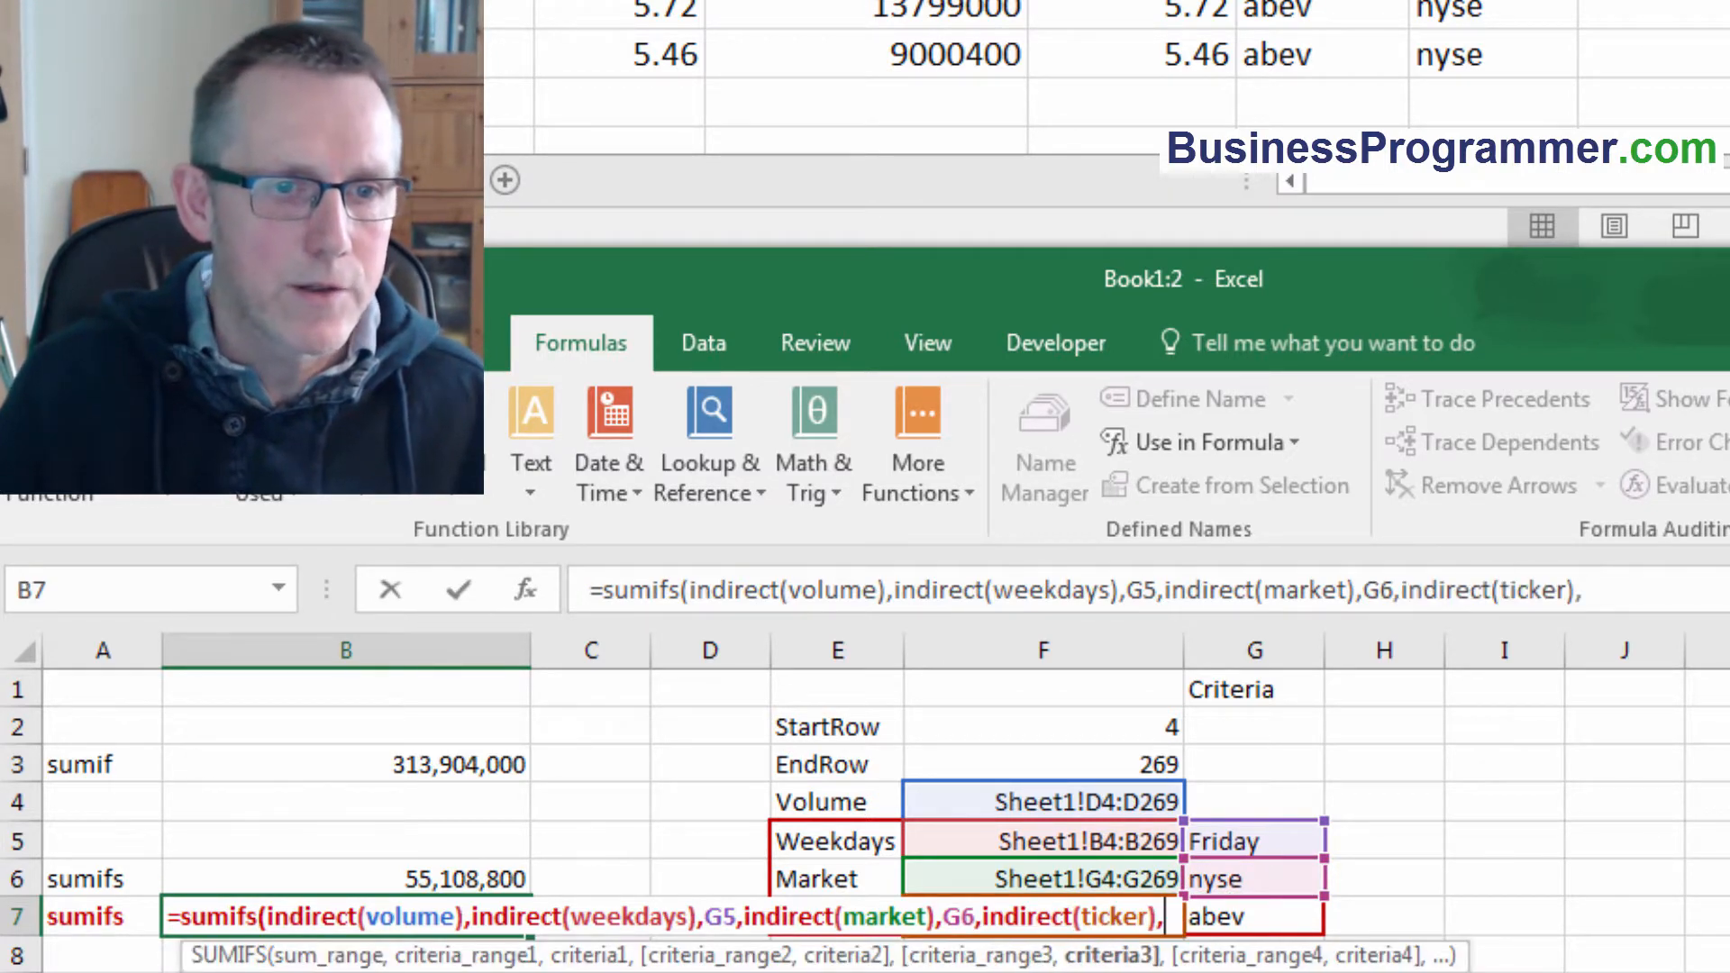
pyautogui.click(1243, 915)
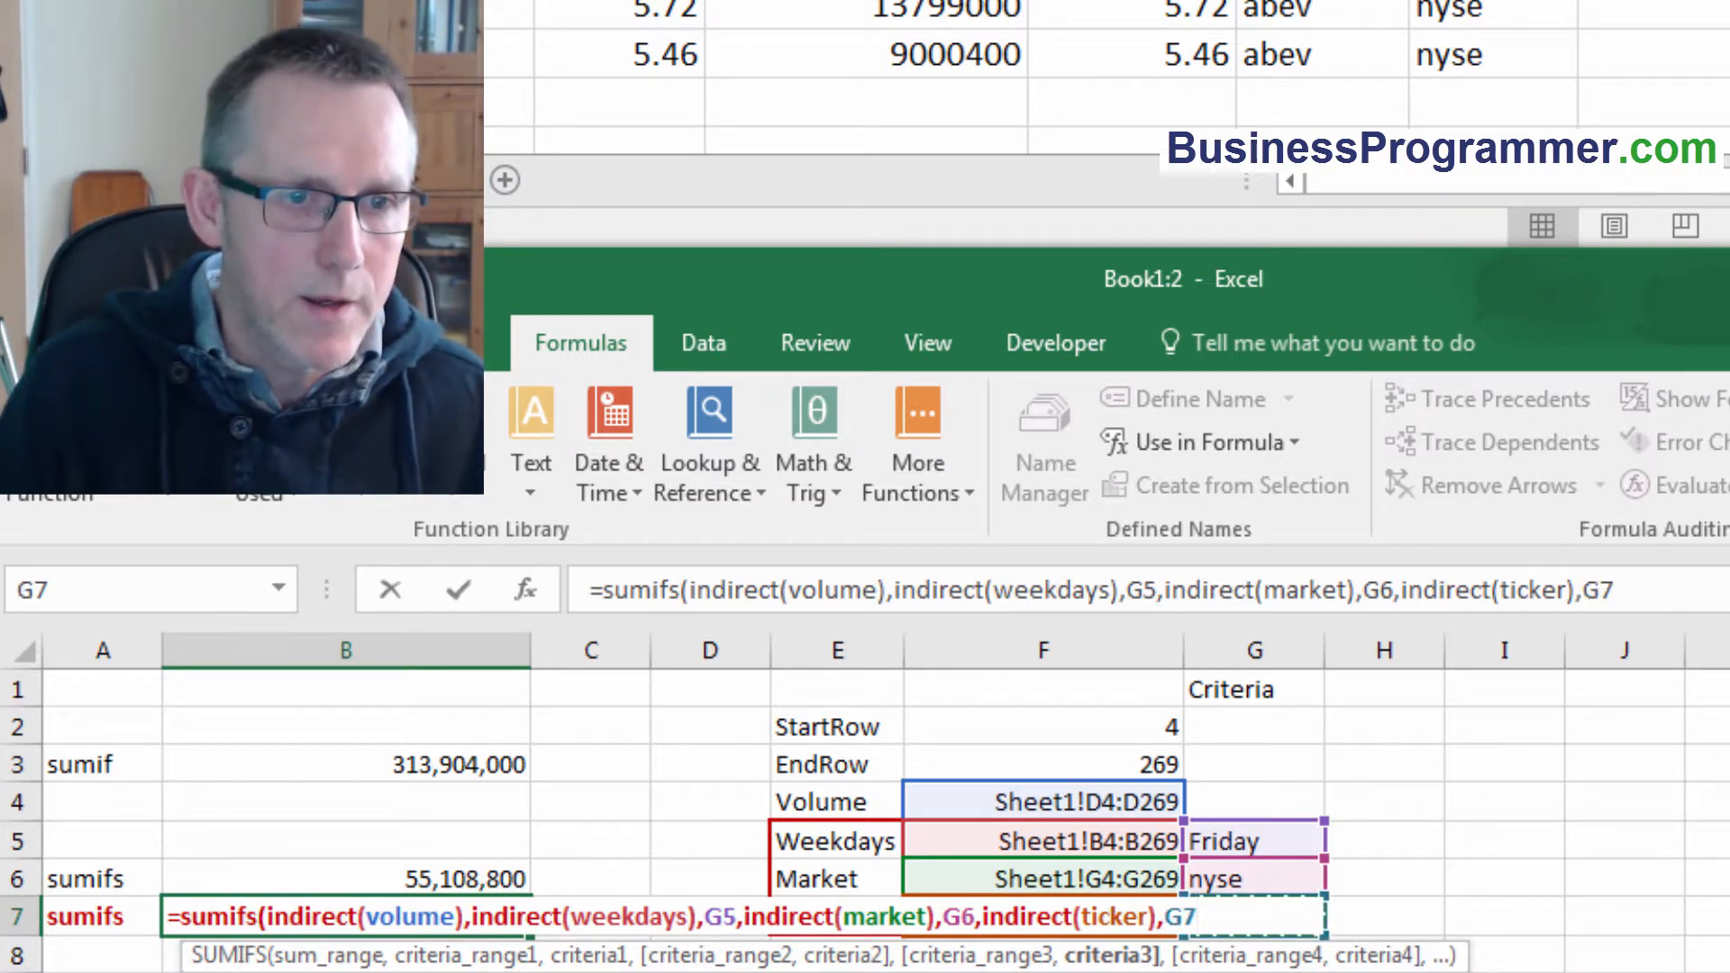
pyautogui.press('Return')
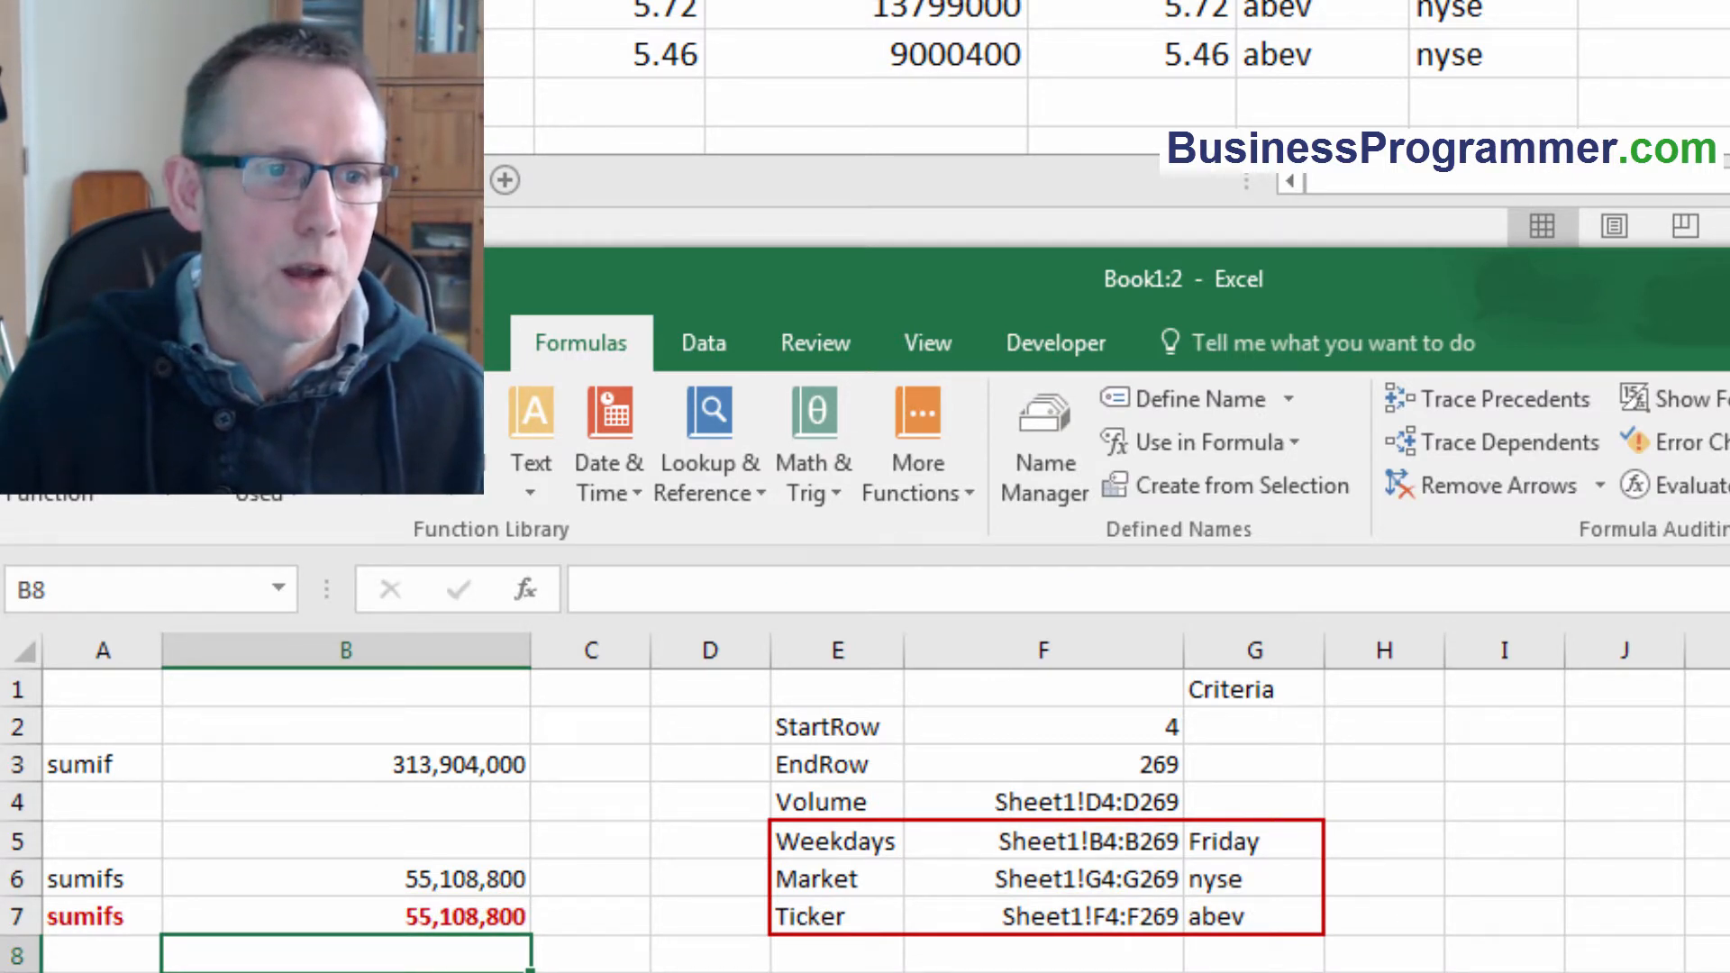
# Compare the SUMIFS formulas in B6 and B7.
pyautogui.press('Up')
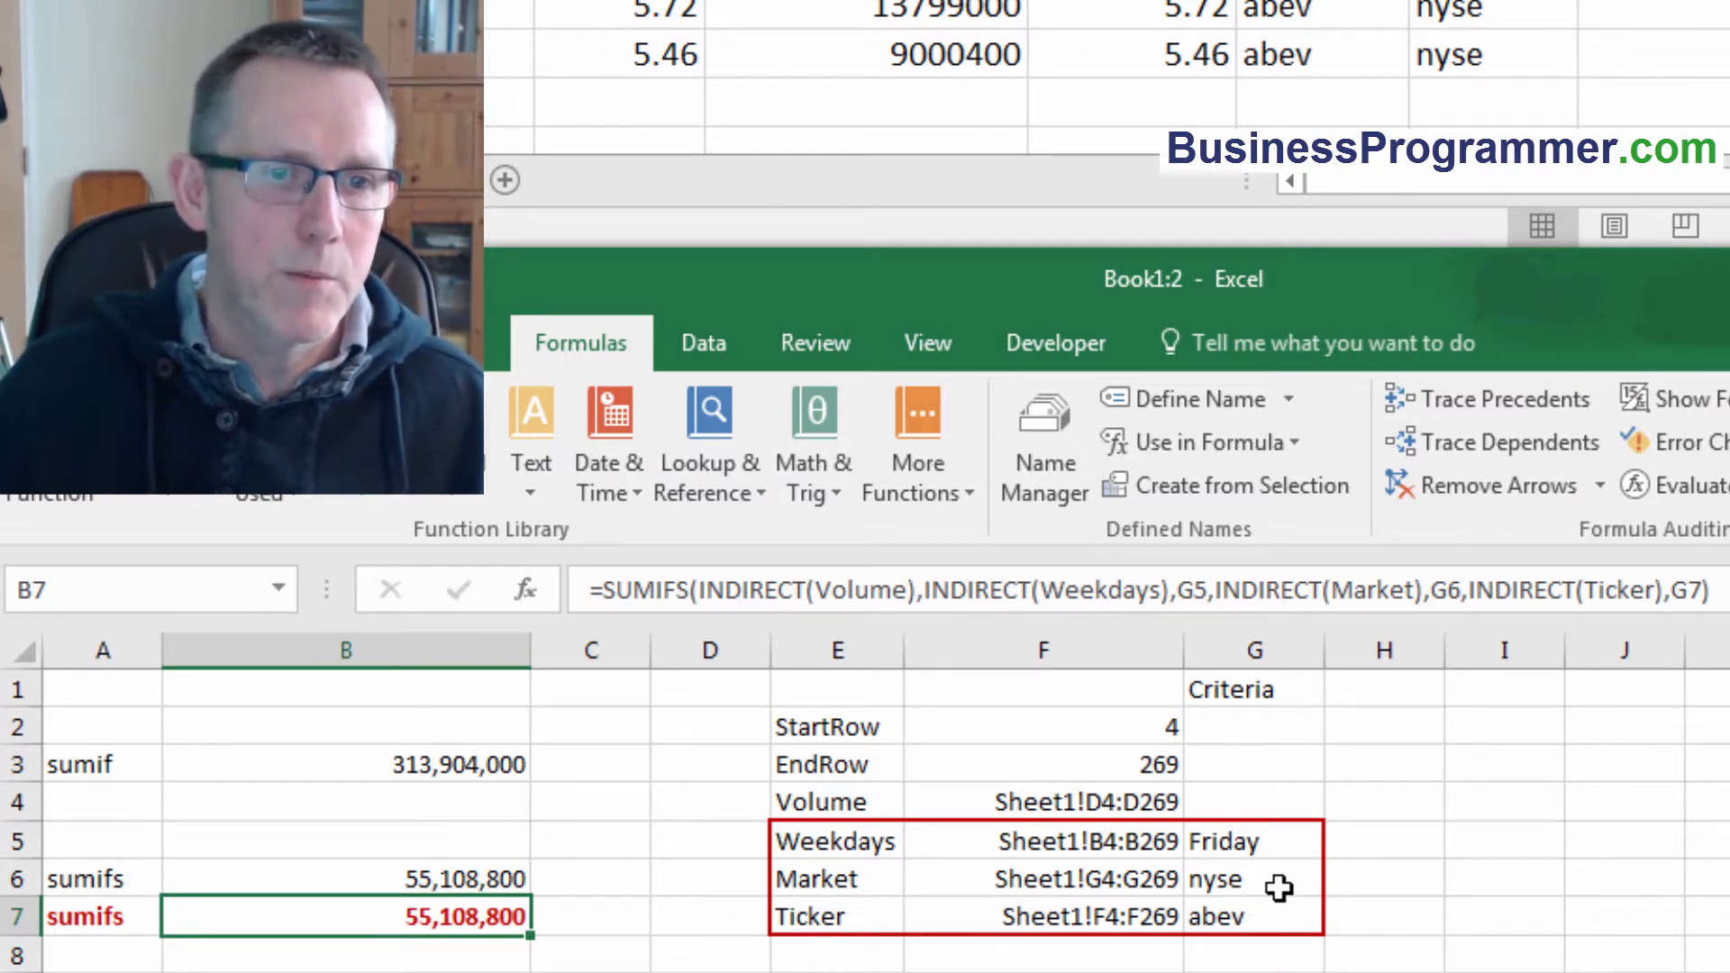
pyautogui.click(1254, 839)
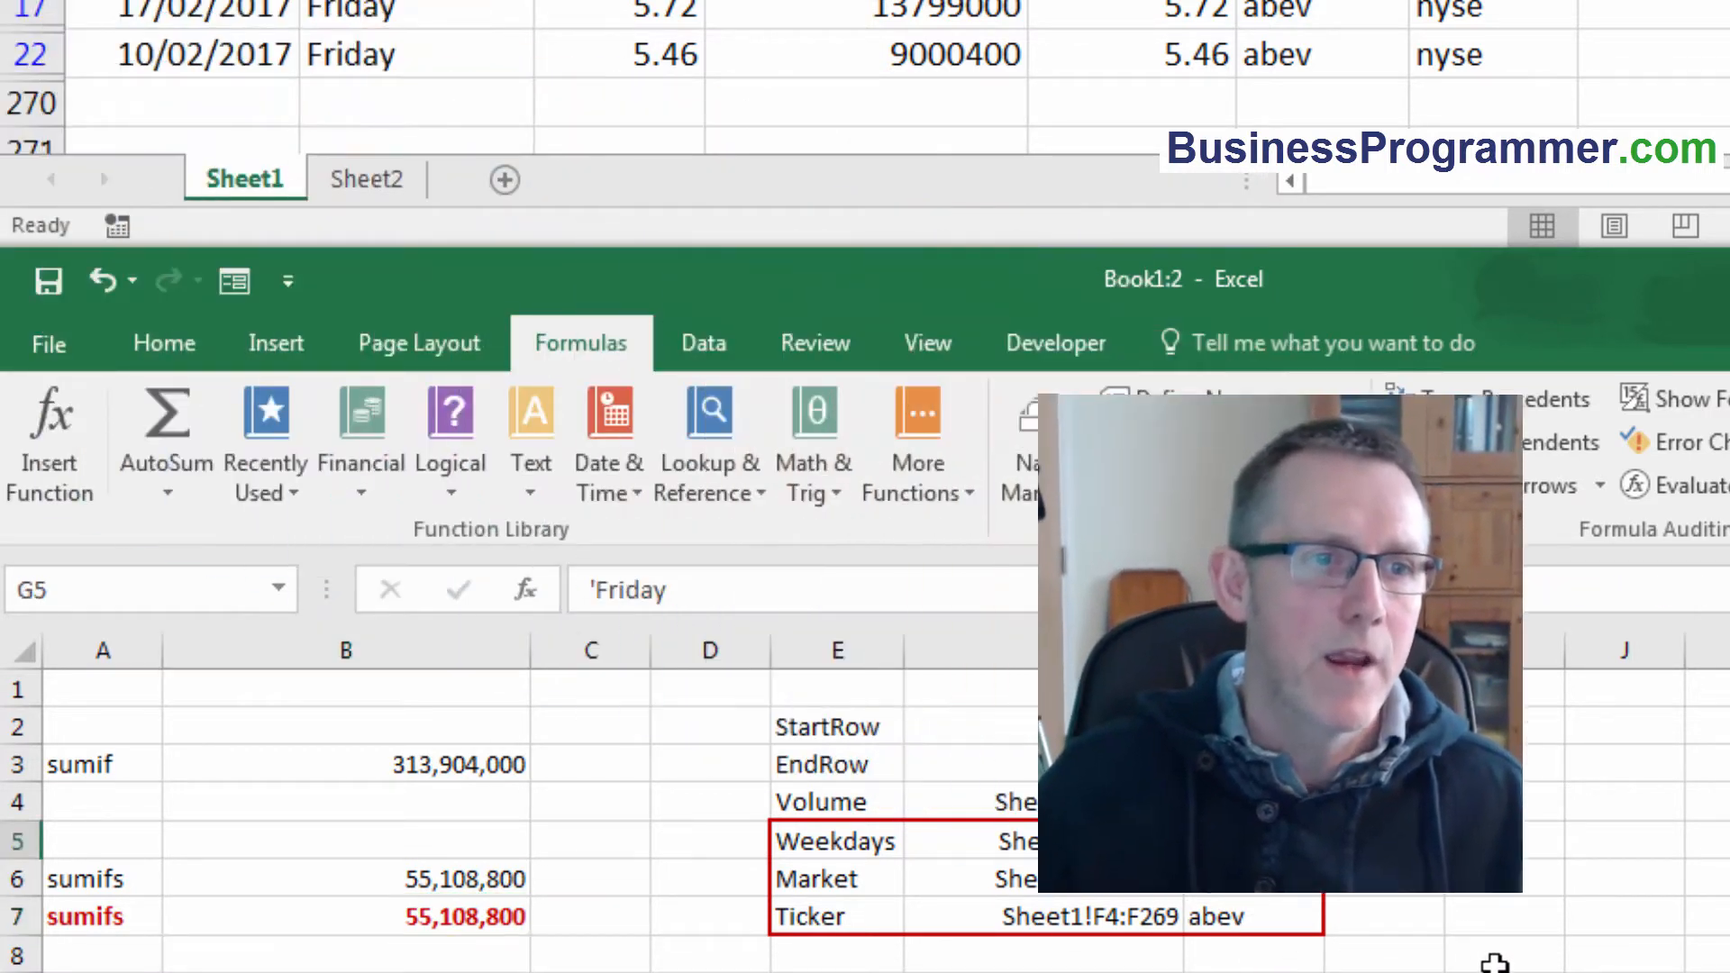
pyautogui.click(468, 881)
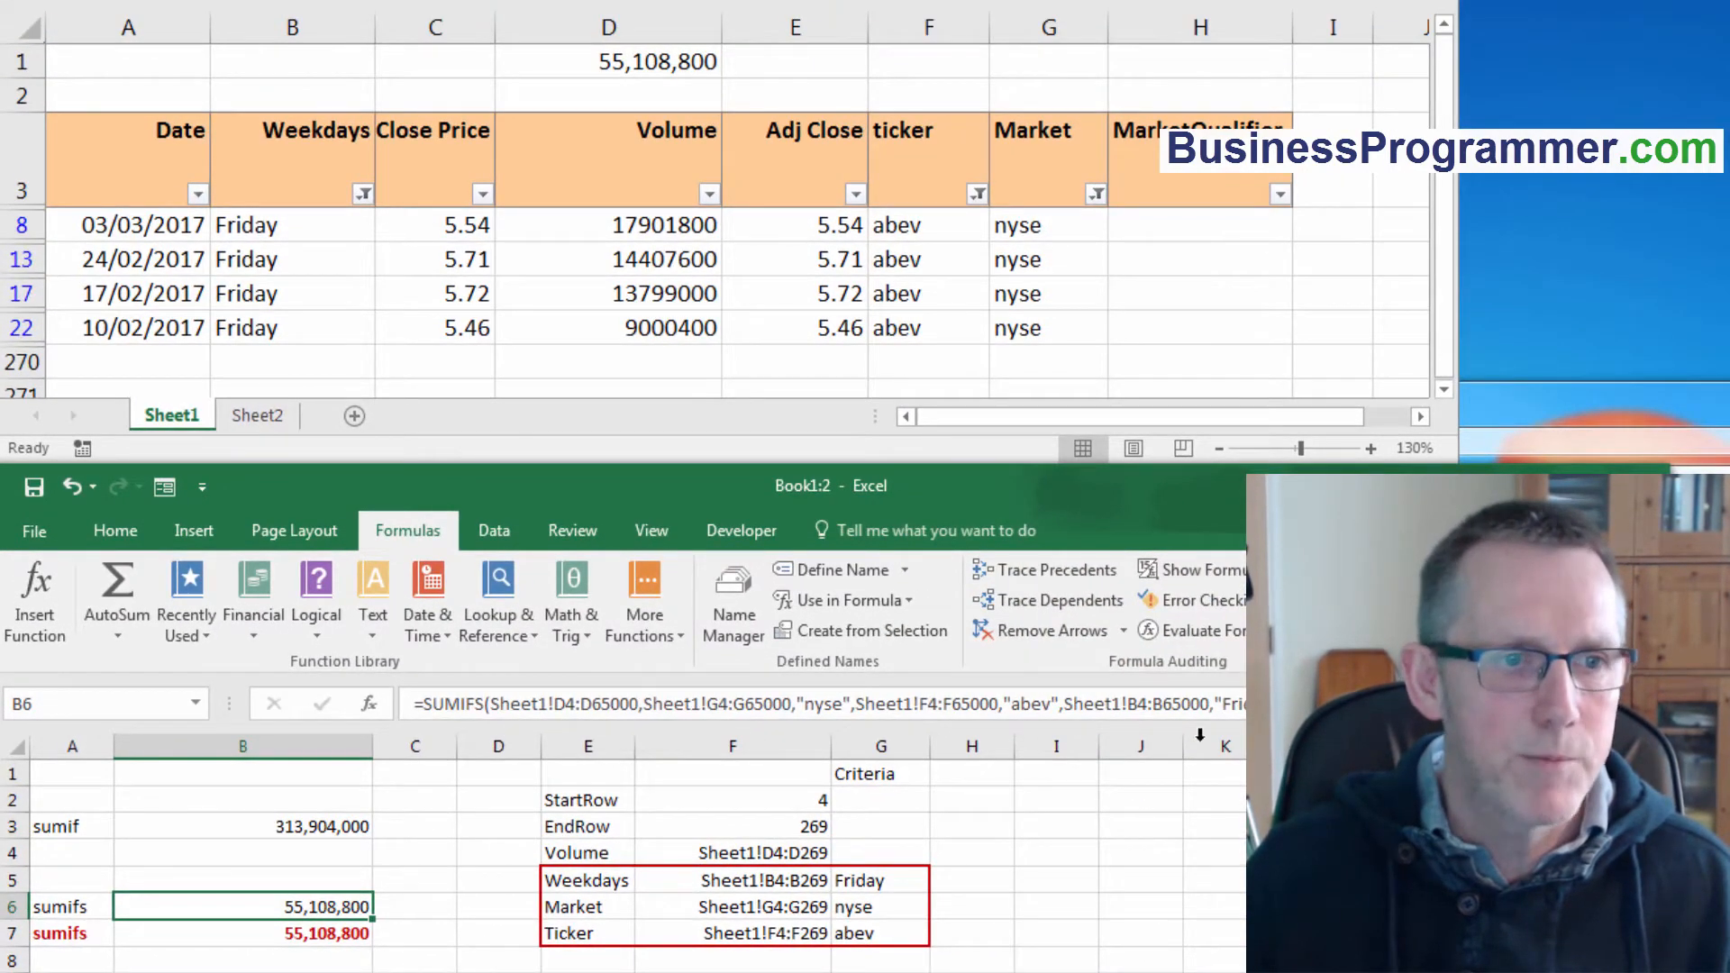
pyautogui.click(324, 934)
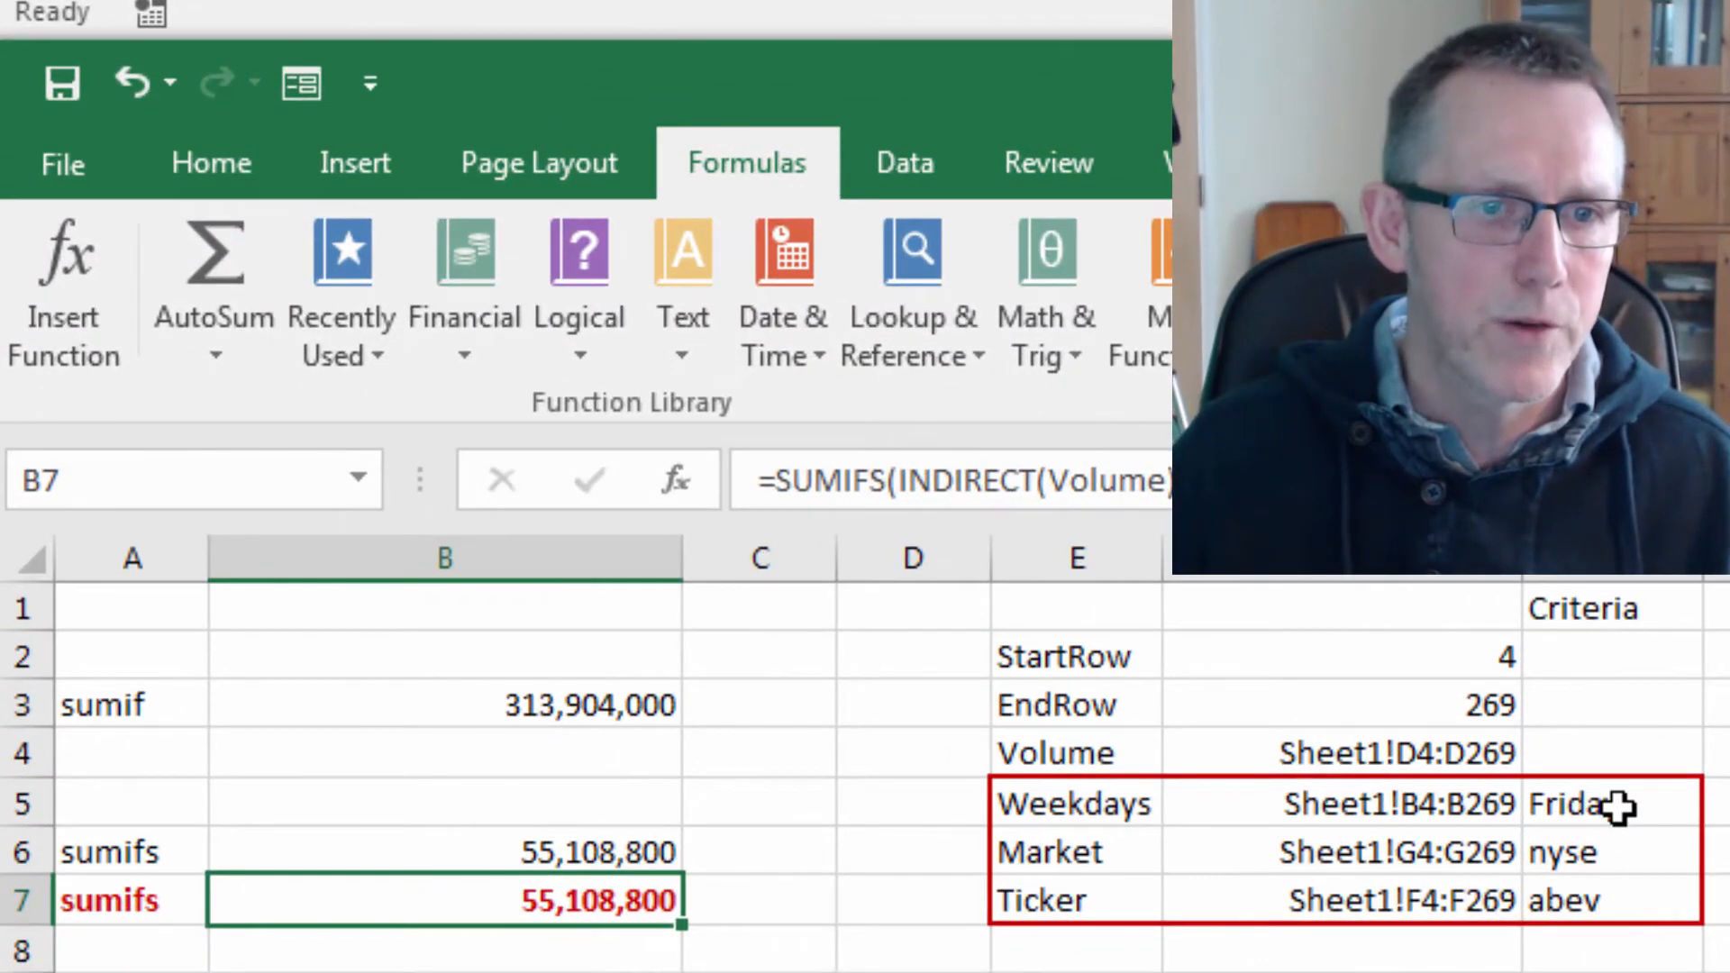
# Change the weekday criterion in G5 to Wednesday.
pyautogui.click(884, 881)
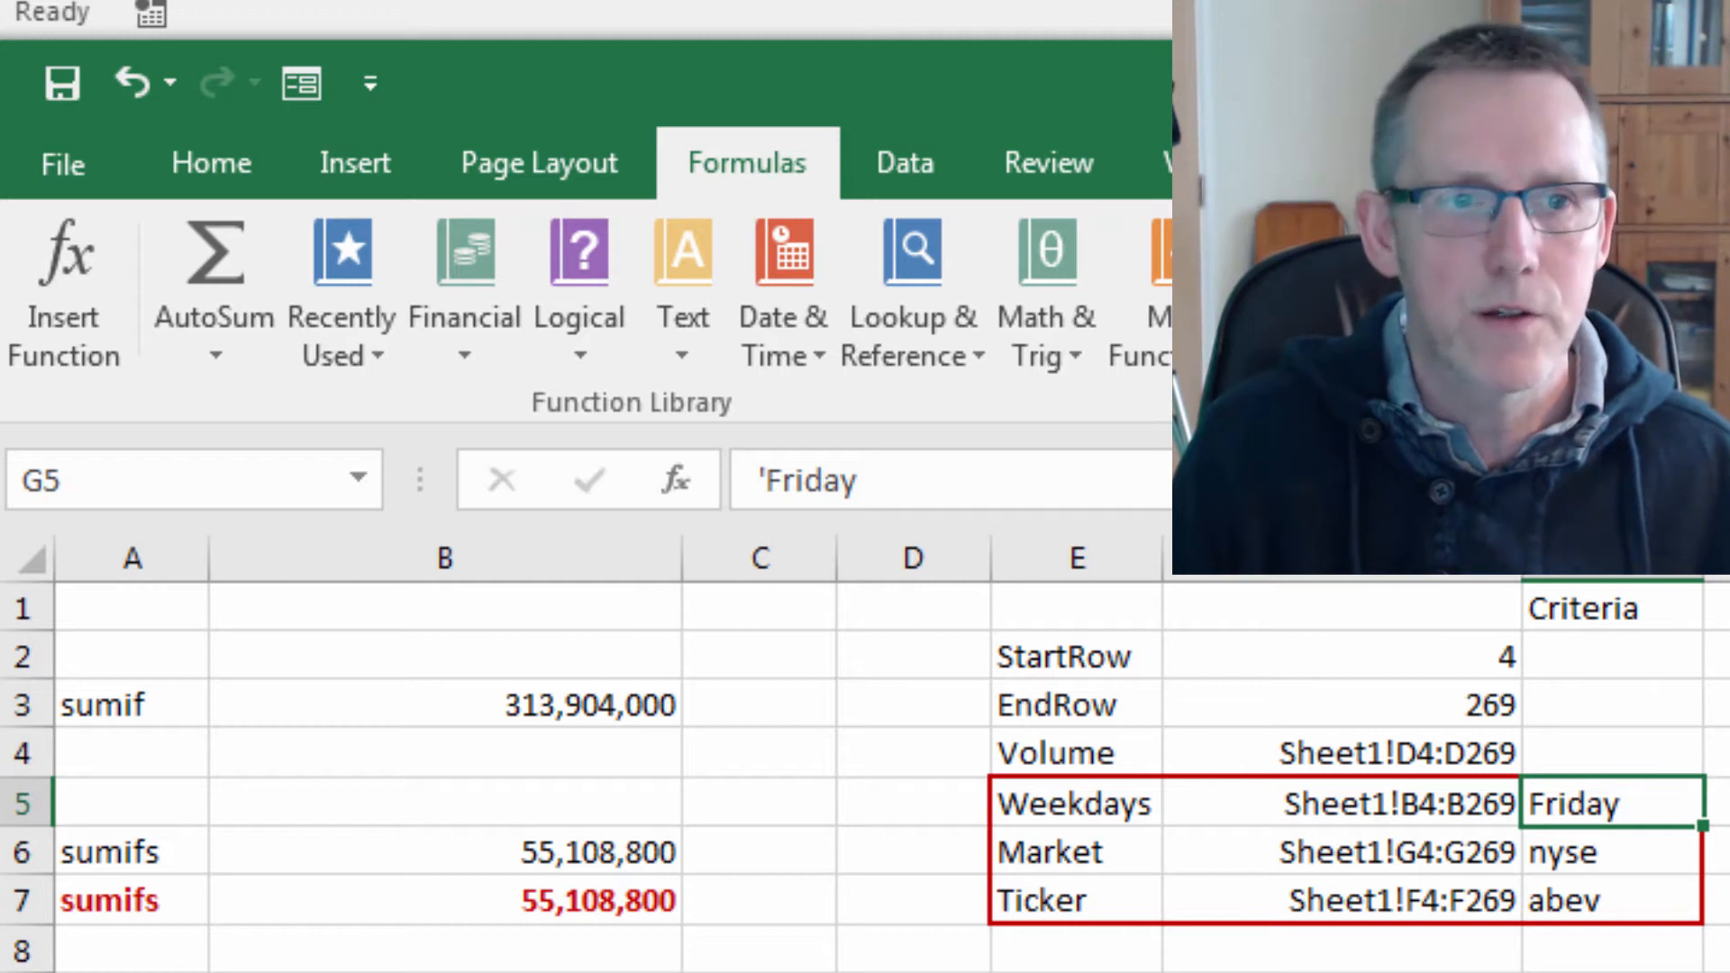
pyautogui.write('Wednesday')
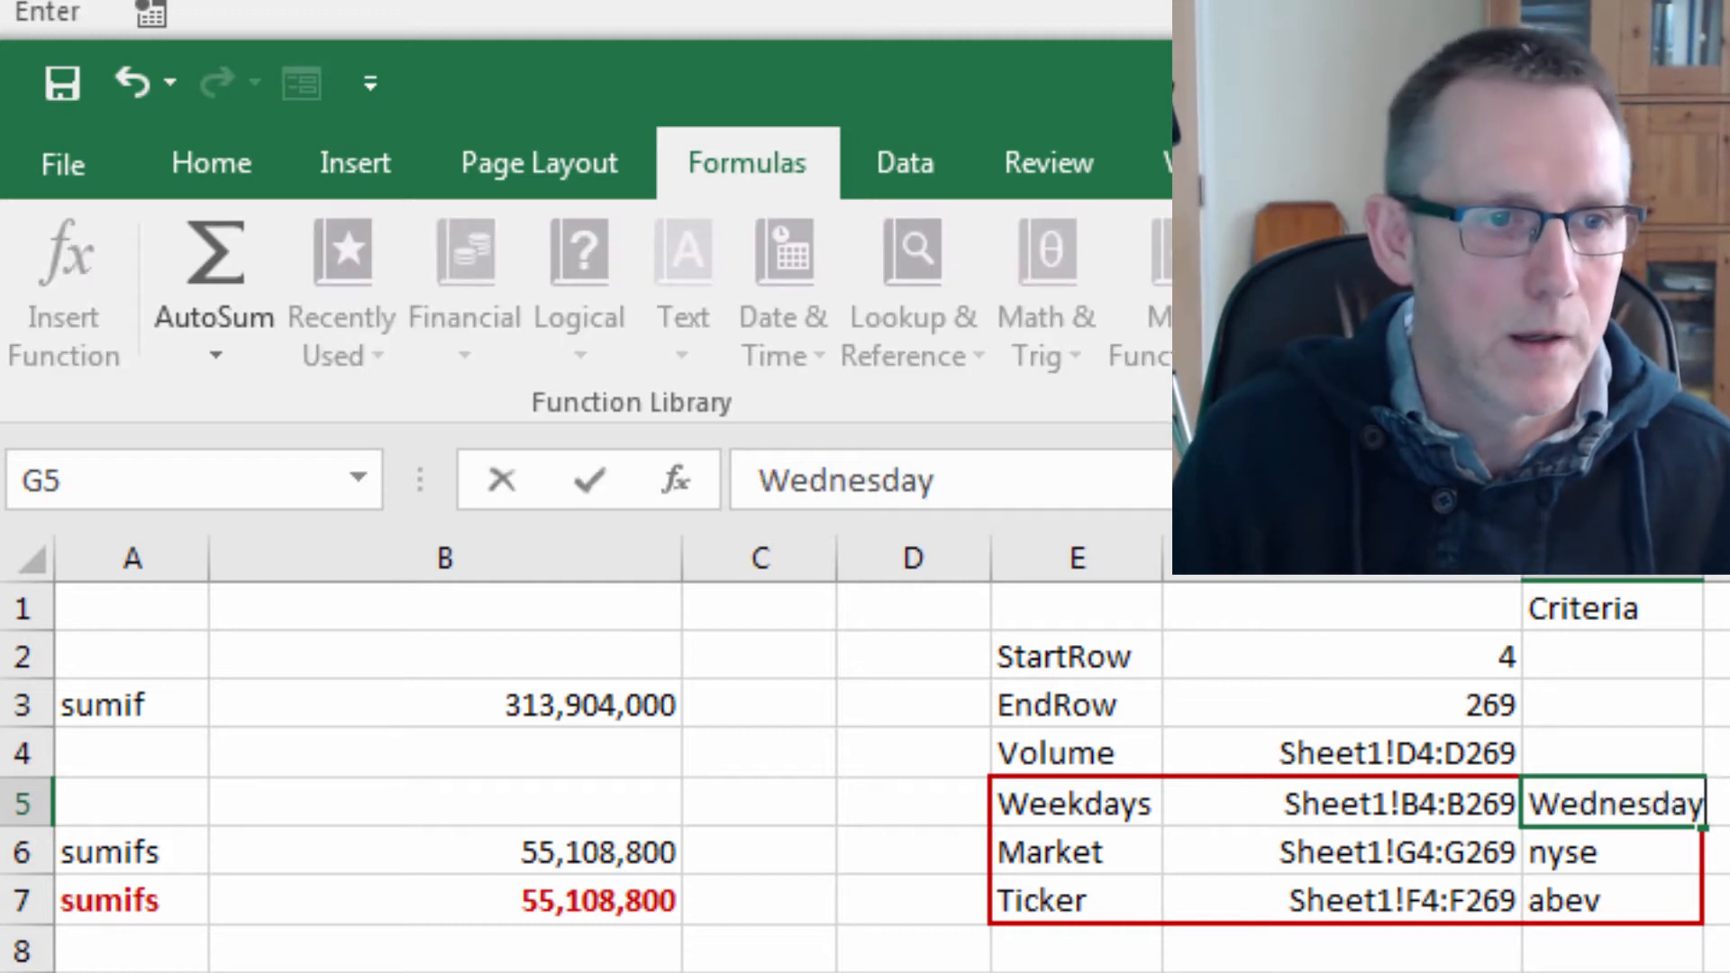
pyautogui.press('Return')
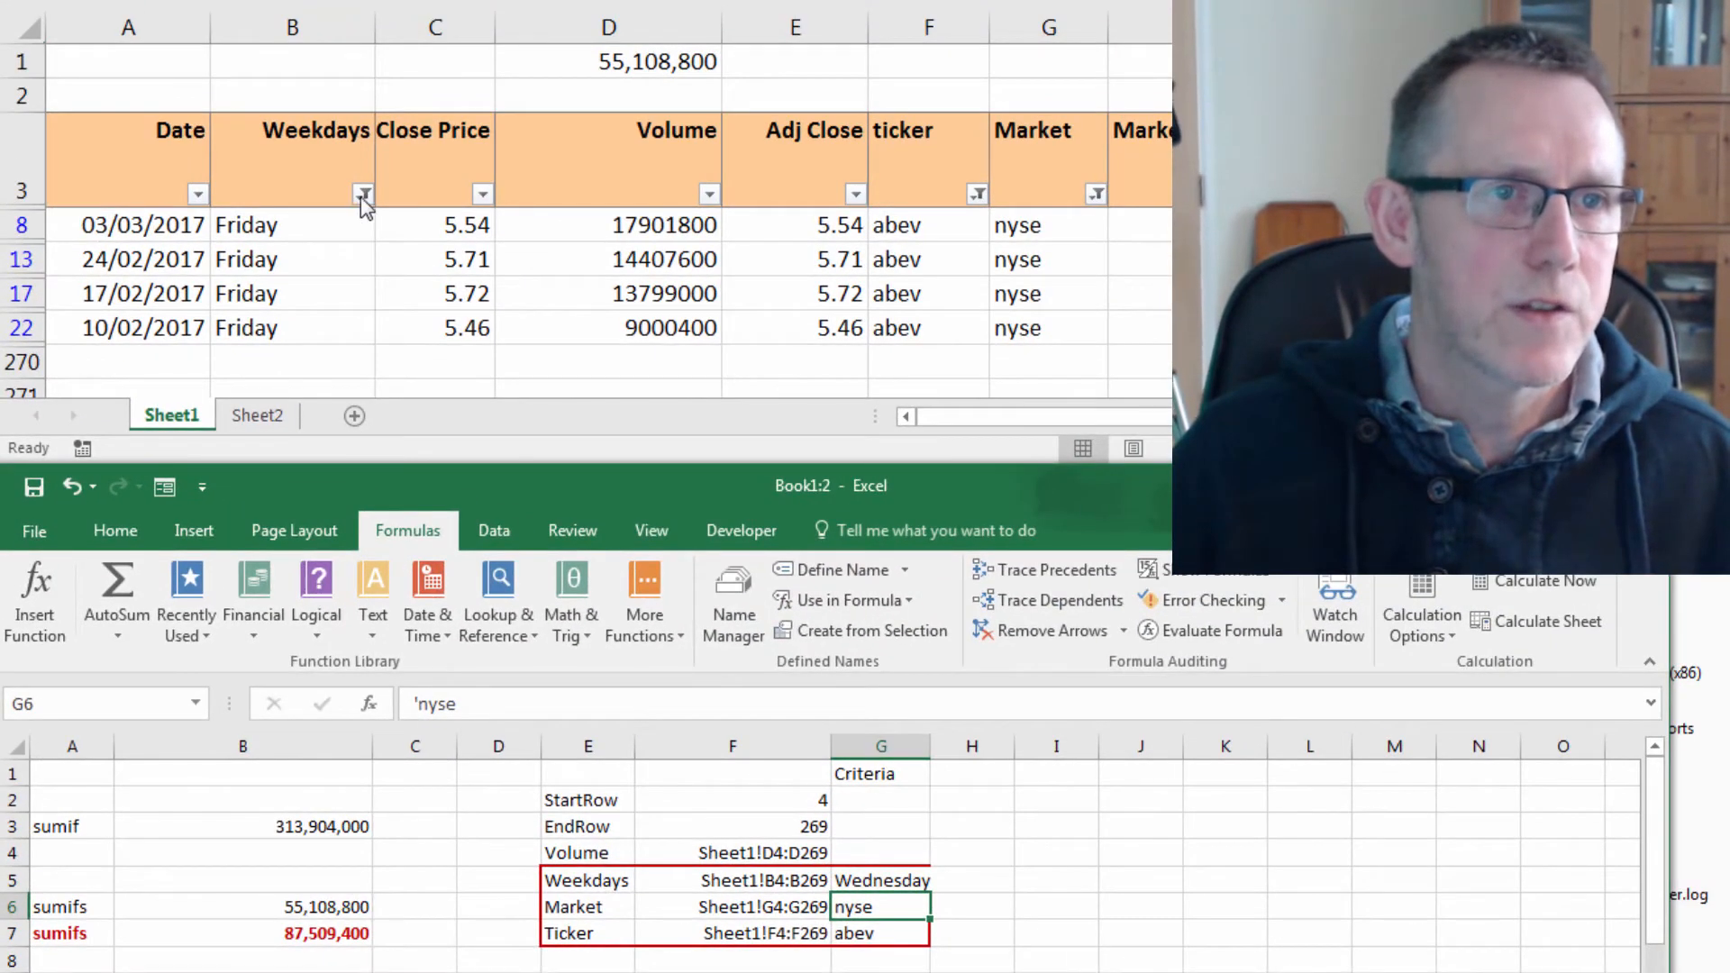
# Filter the data table's Weekdays column to show only Wednesday.
pyautogui.click(364, 206)
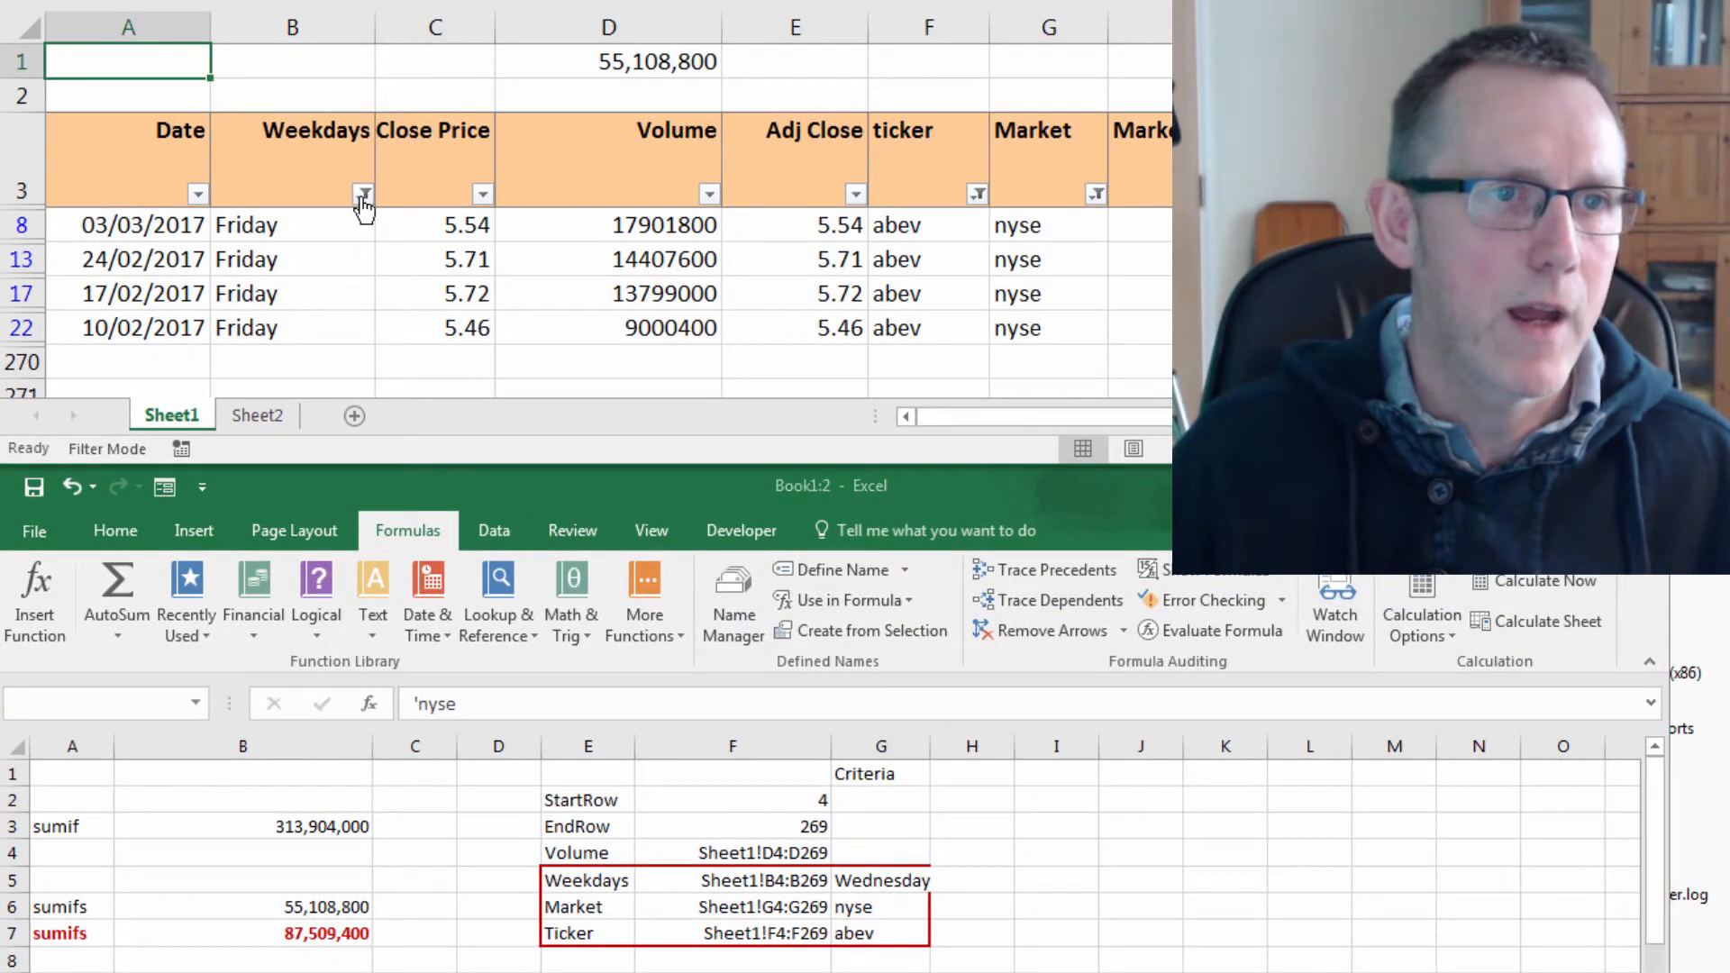
pyautogui.click(364, 204)
pyautogui.click(127, 452)
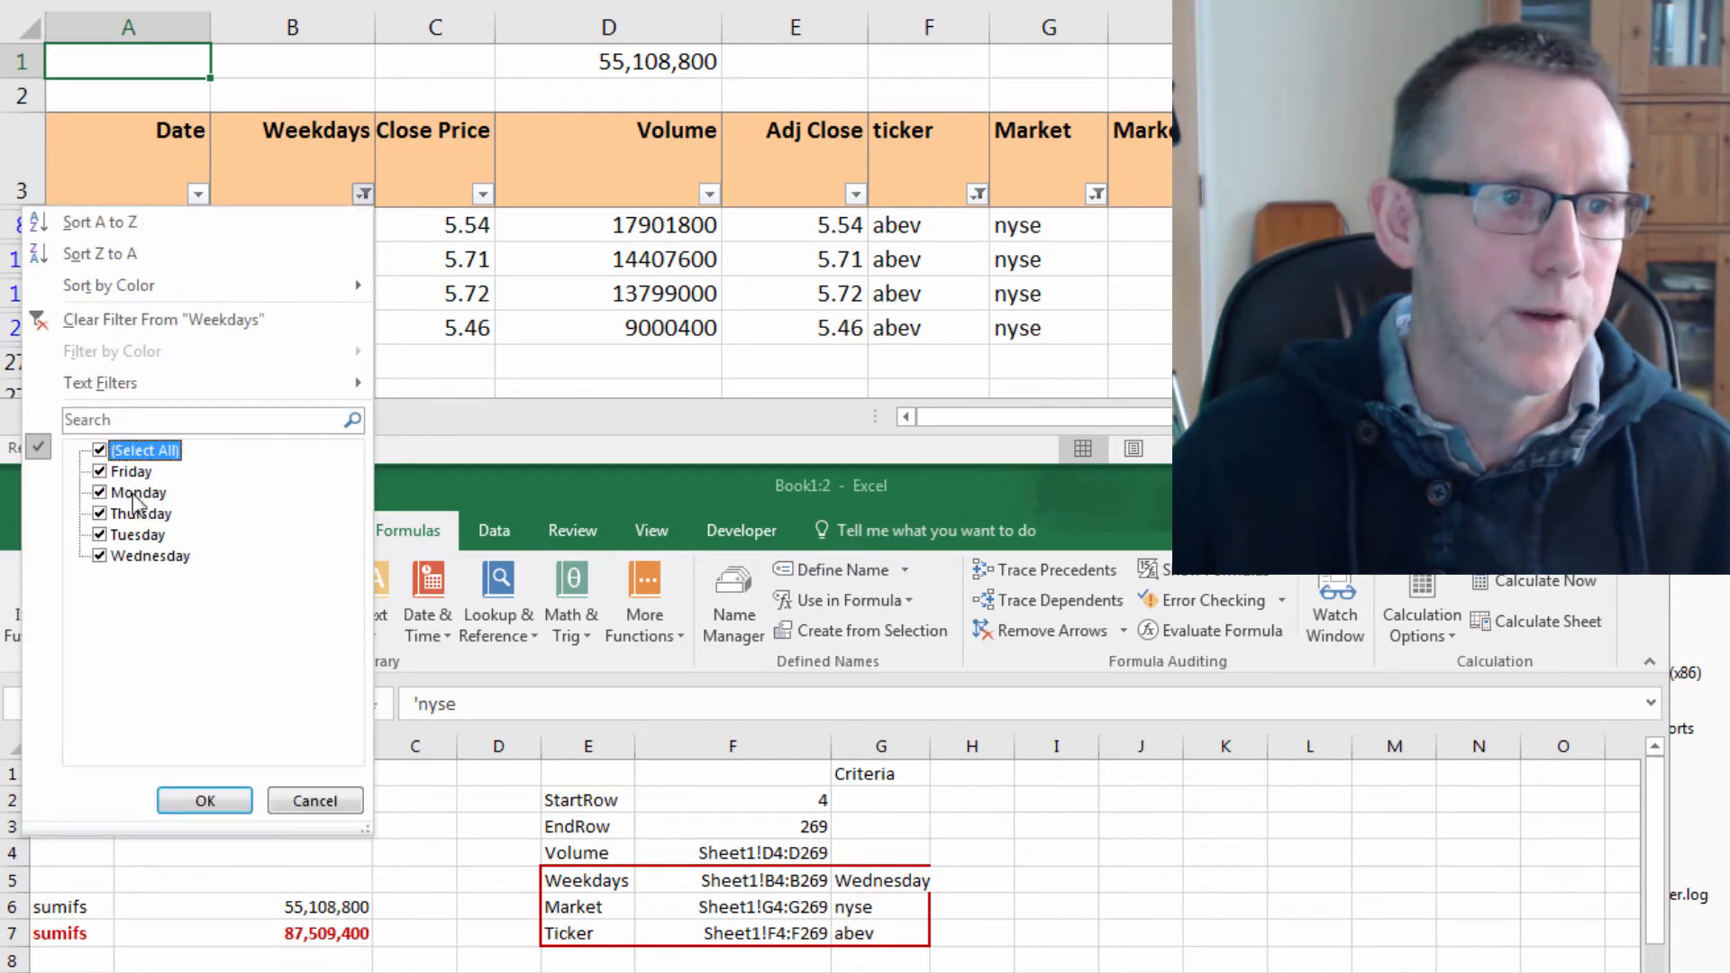
pyautogui.click(99, 451)
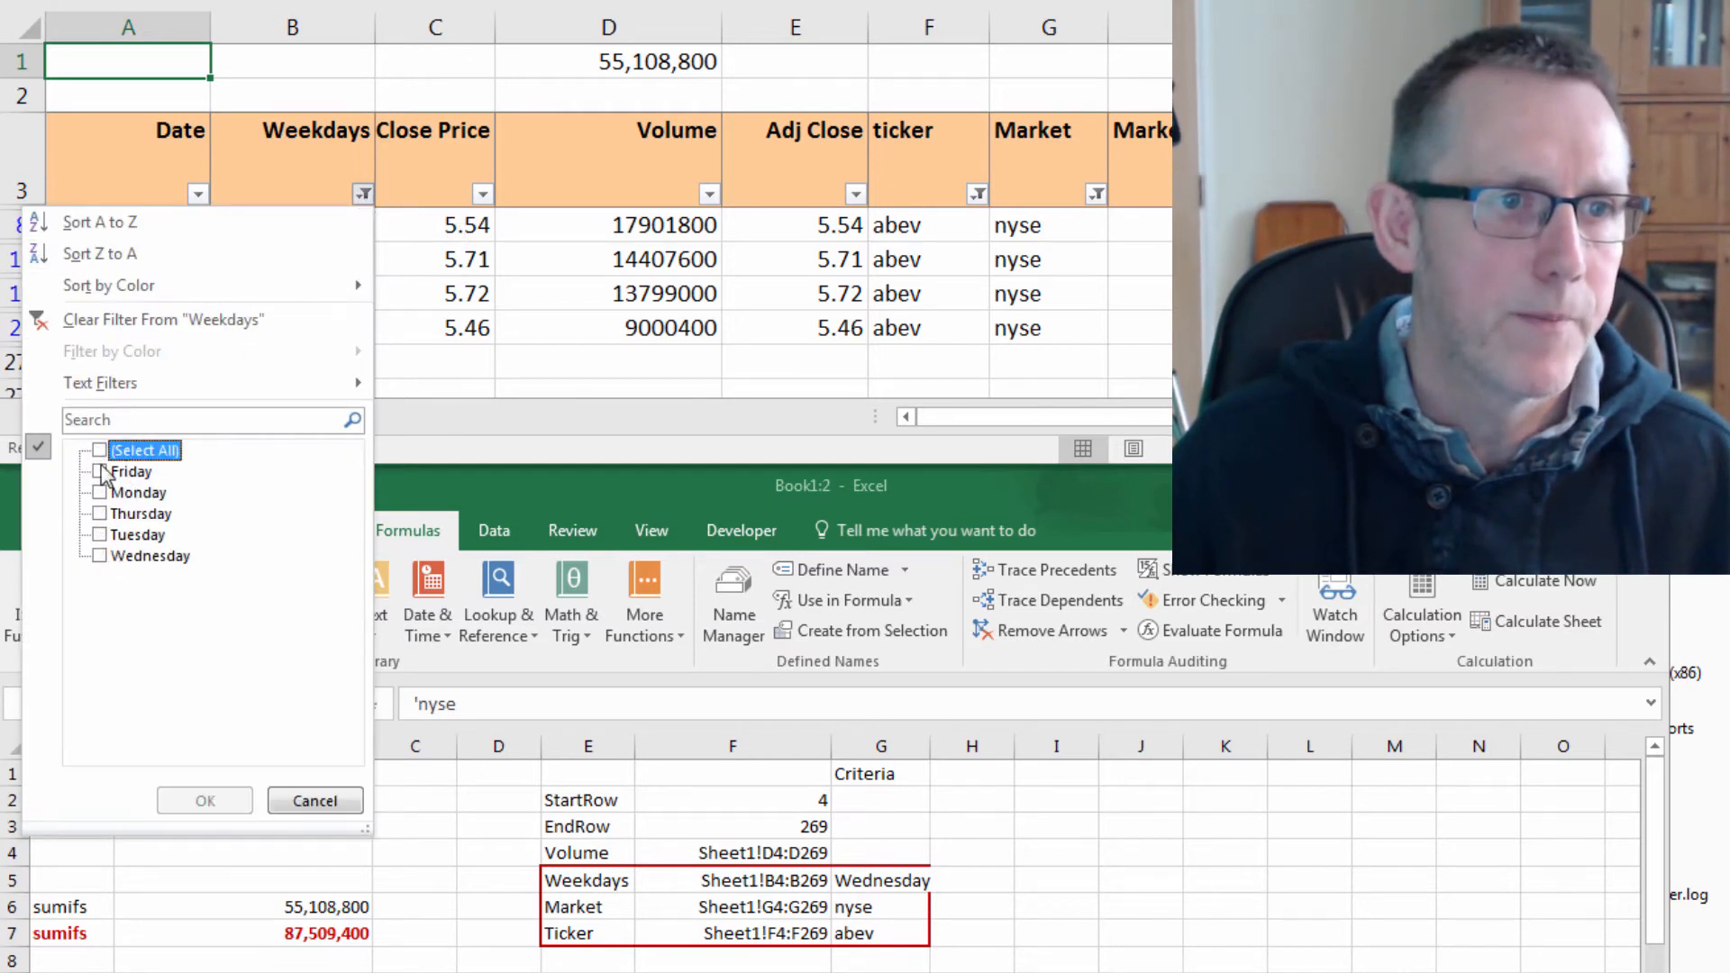
pyautogui.click(100, 556)
pyautogui.click(209, 800)
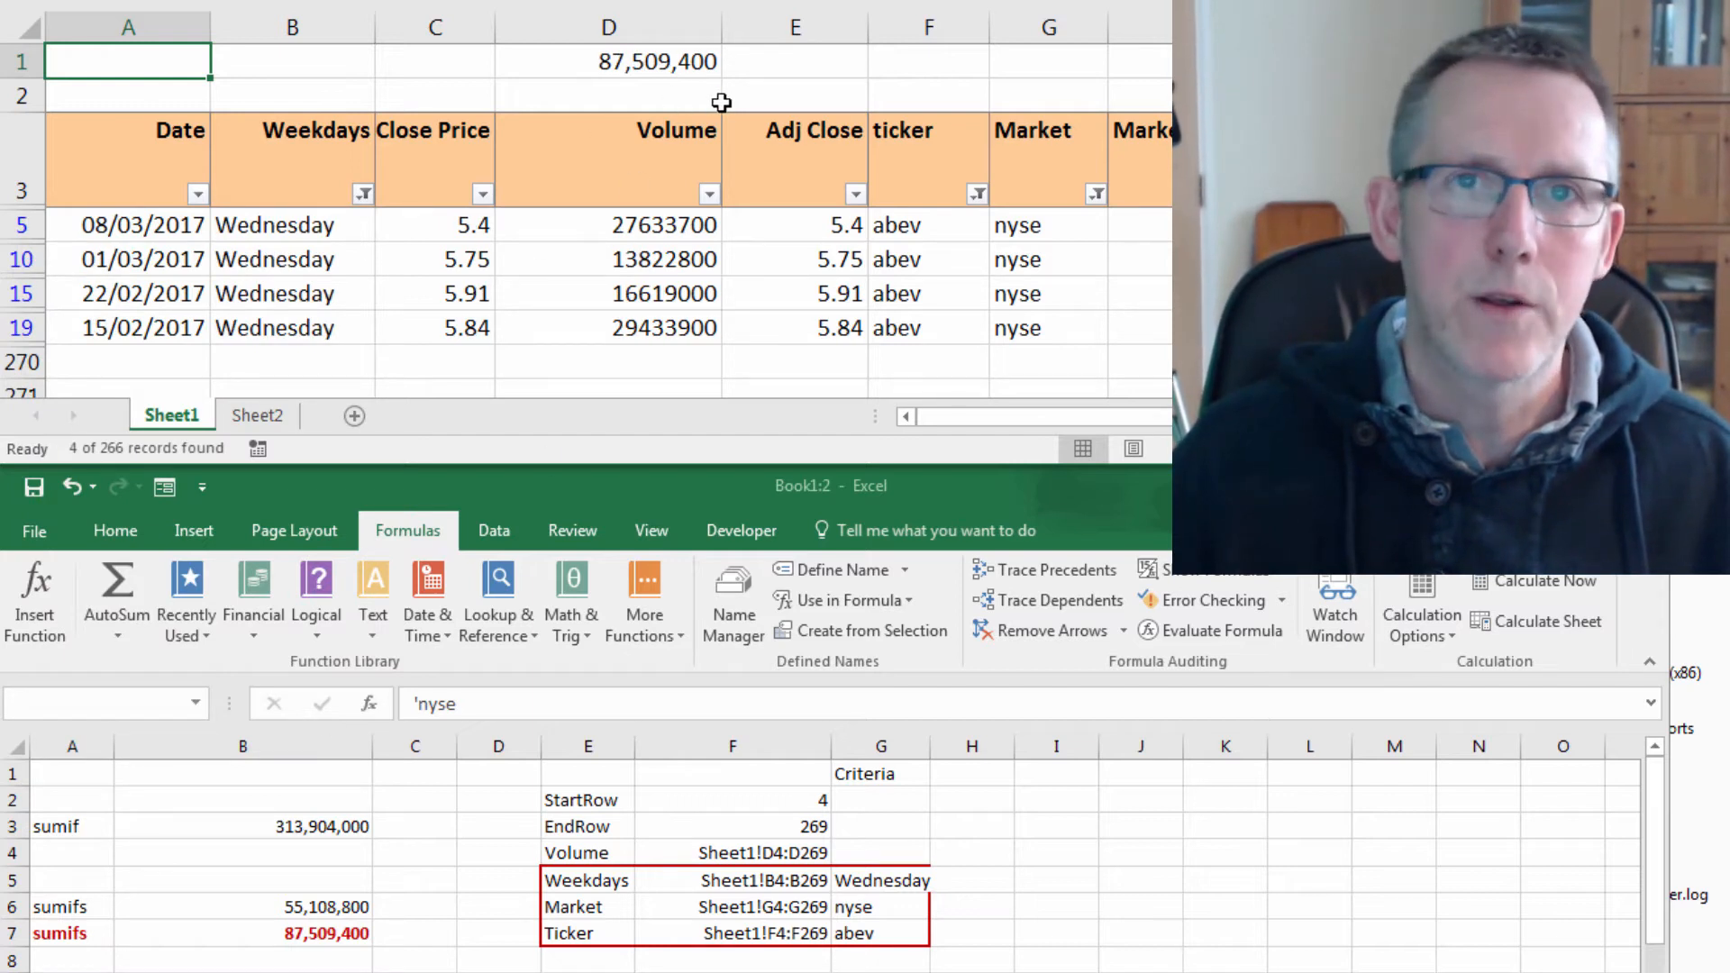
# Widen column G slightly so the criteria fit.
pyautogui.click(878, 905)
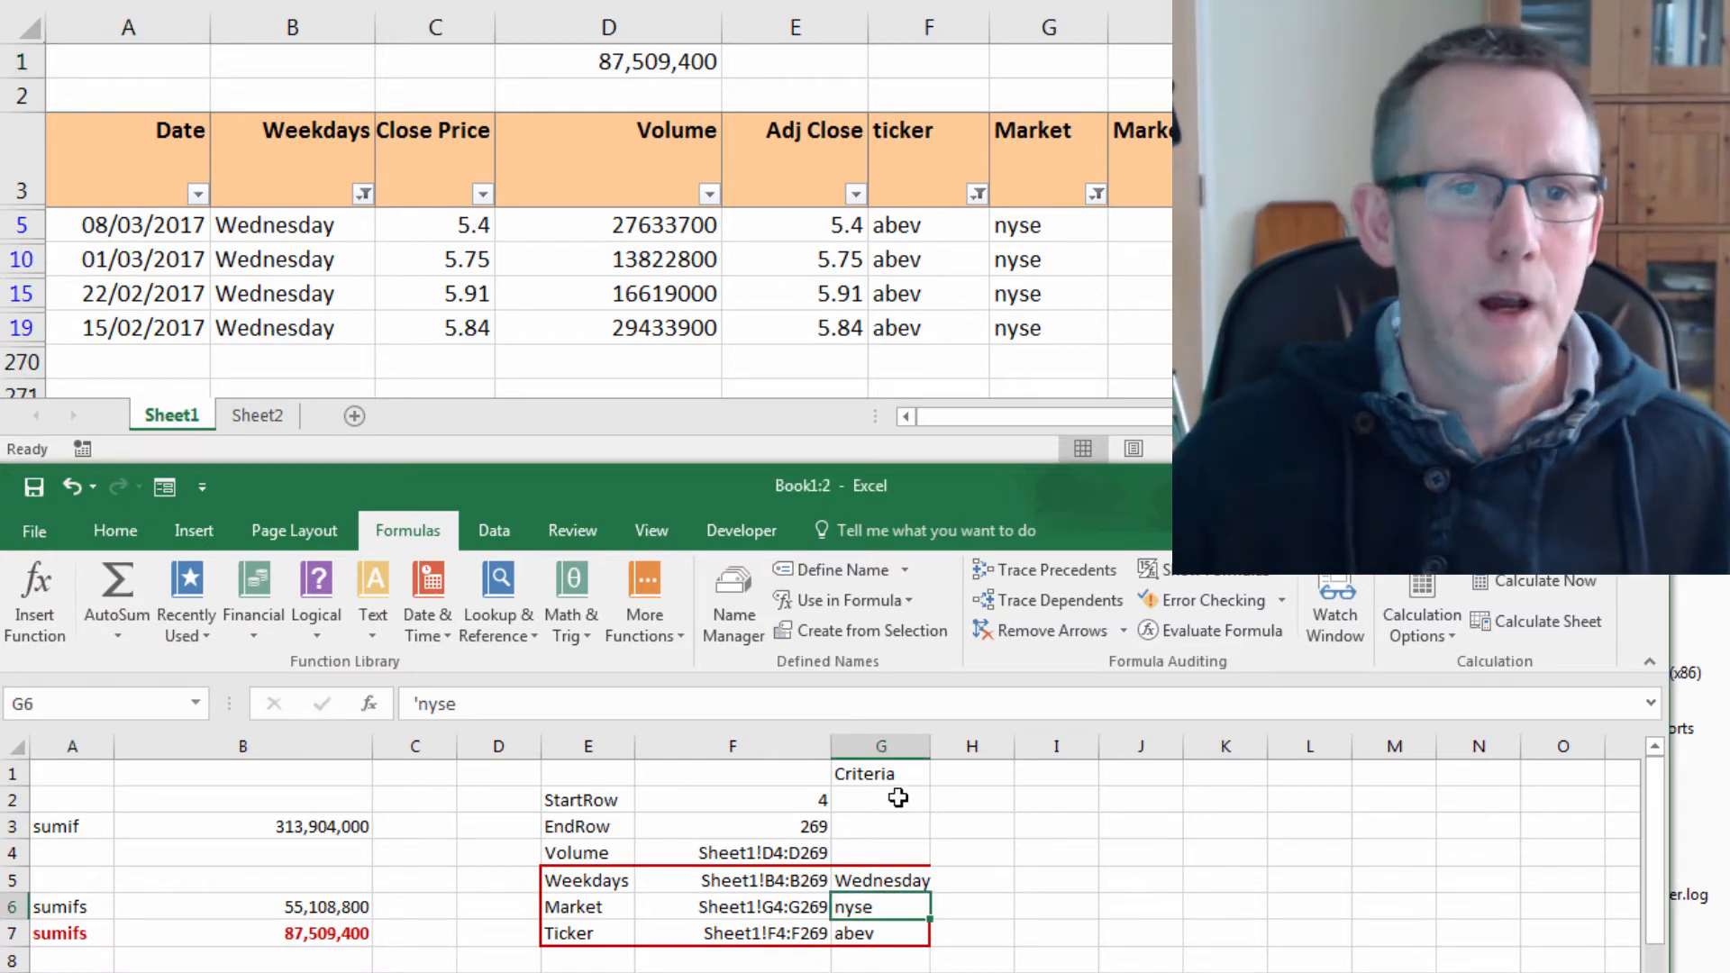
pyautogui.moveTo(931, 751); pyautogui.dragTo(942, 751)
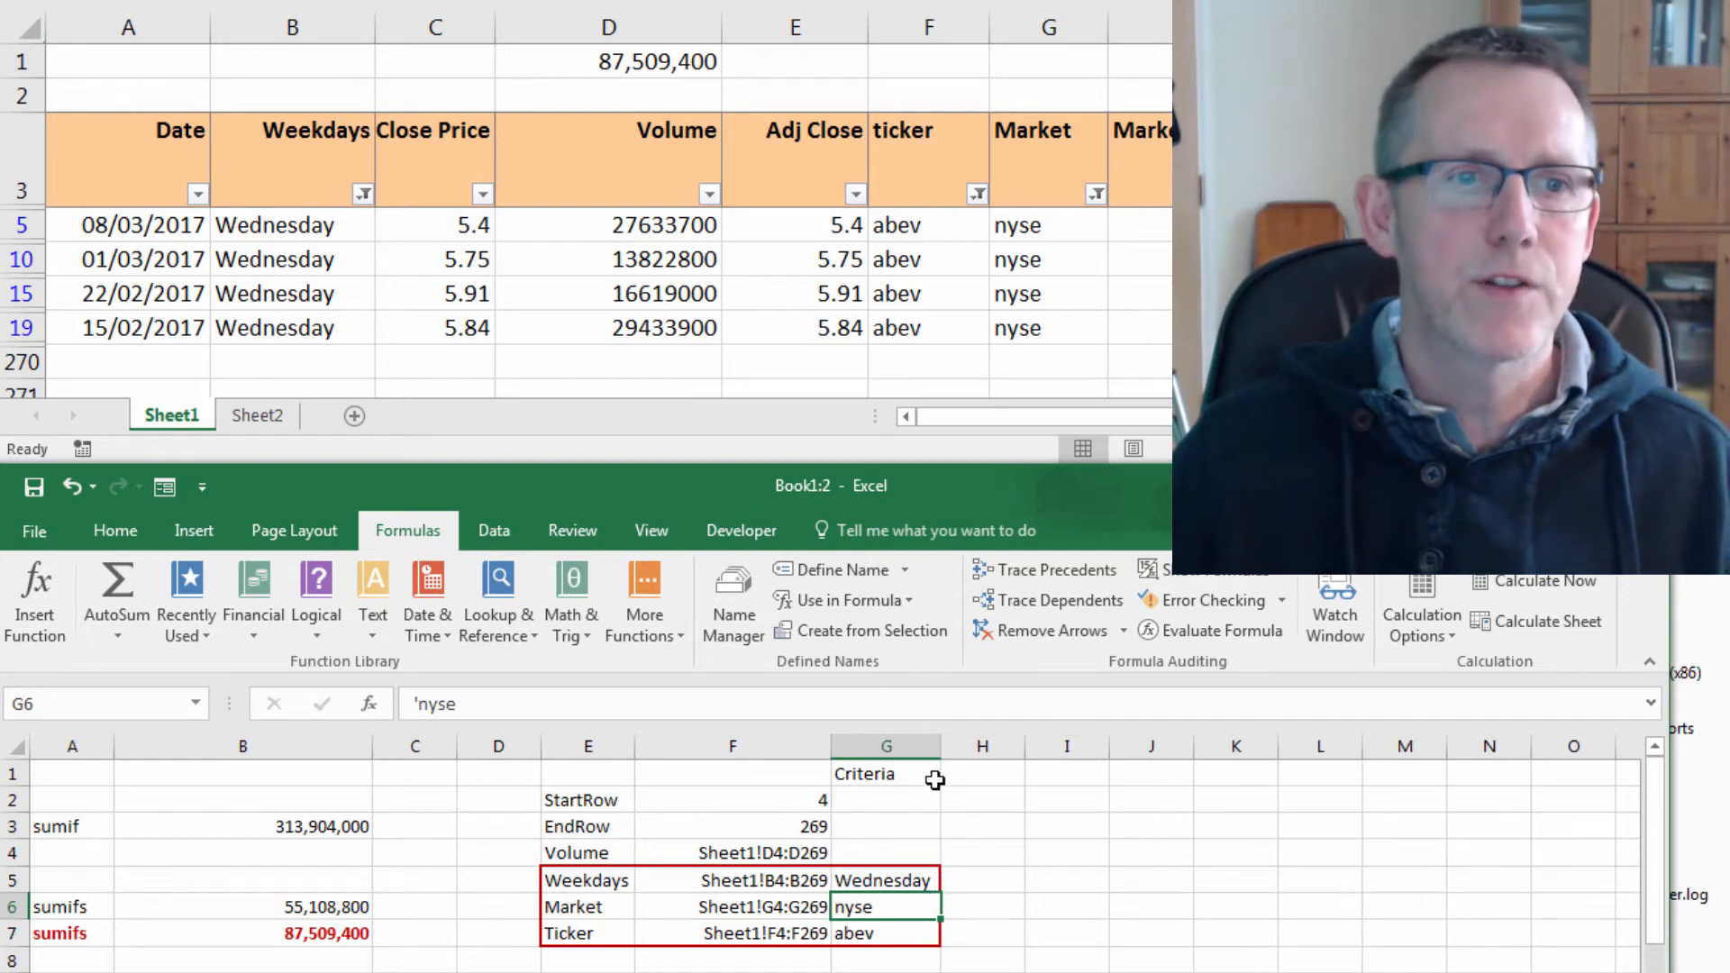